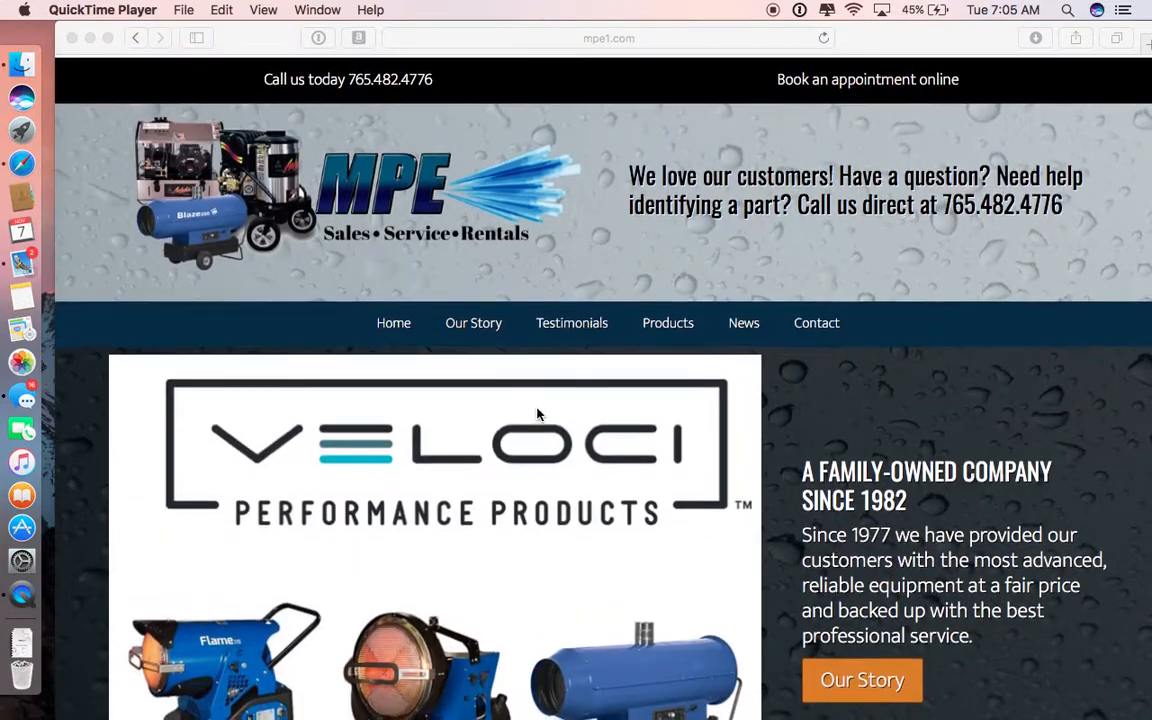
Step: Go to the WordPress admin login page at mpe1.com/wp-admin
{"action": "left_click", "coordinate": [643, 37]}
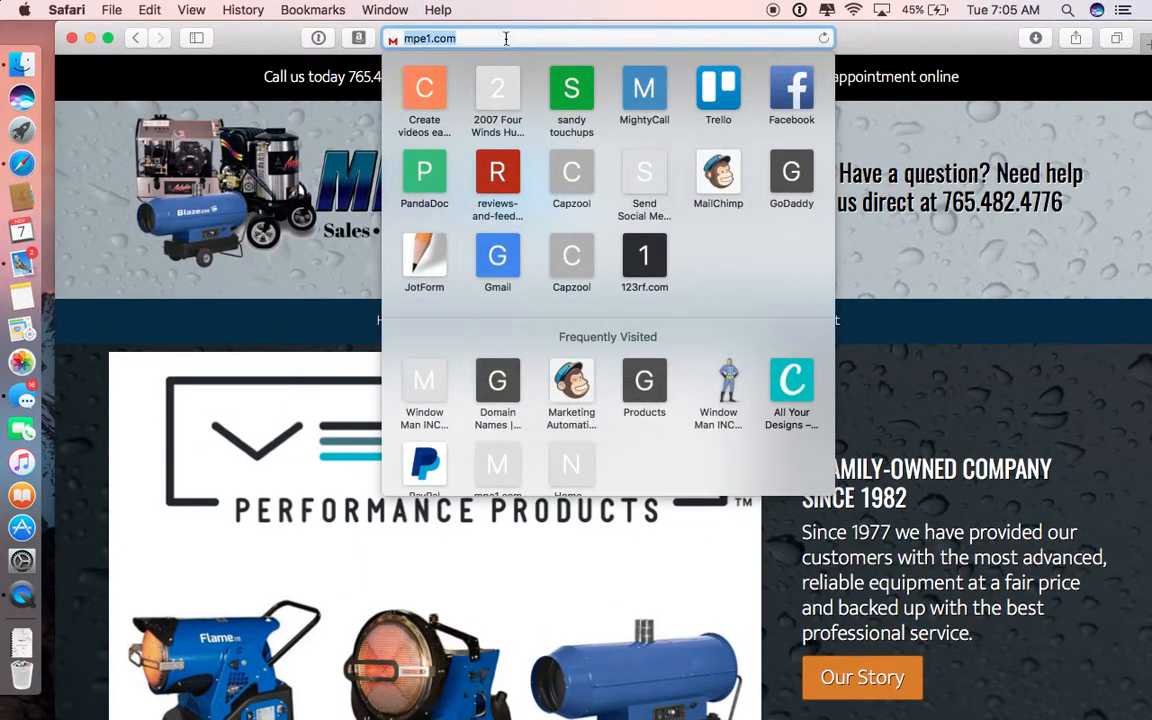
{"action": "left_click", "coordinate": [496, 25]}
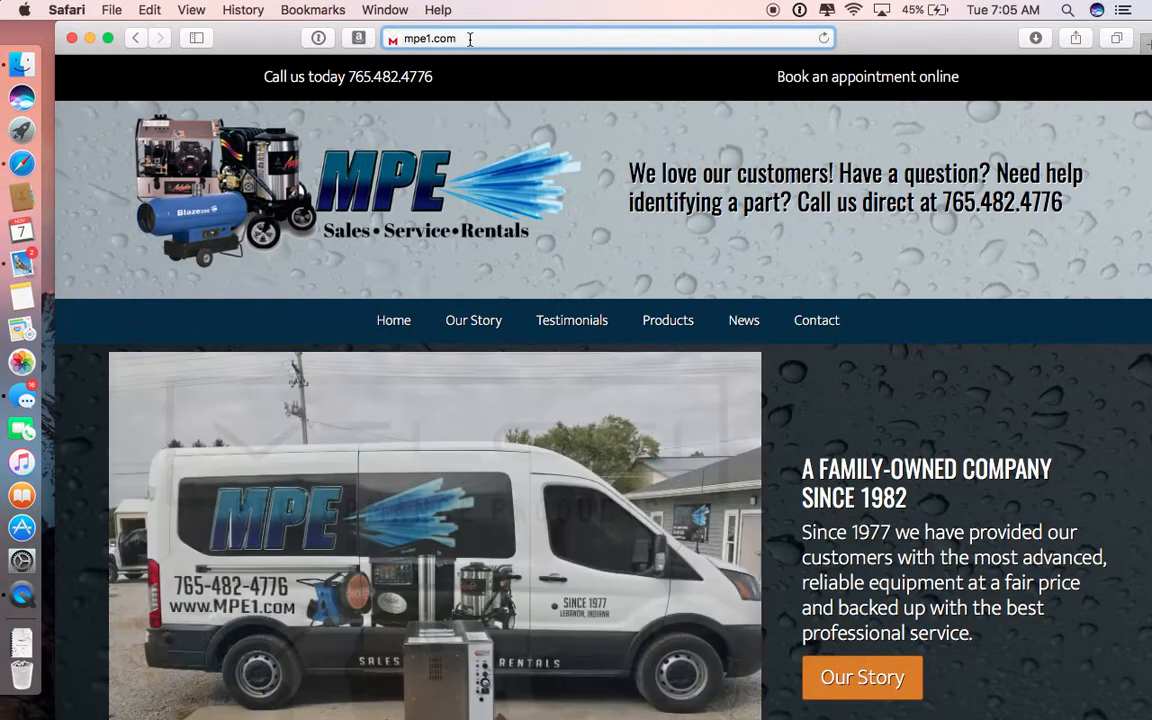
{"action": "type", "text": "/"}
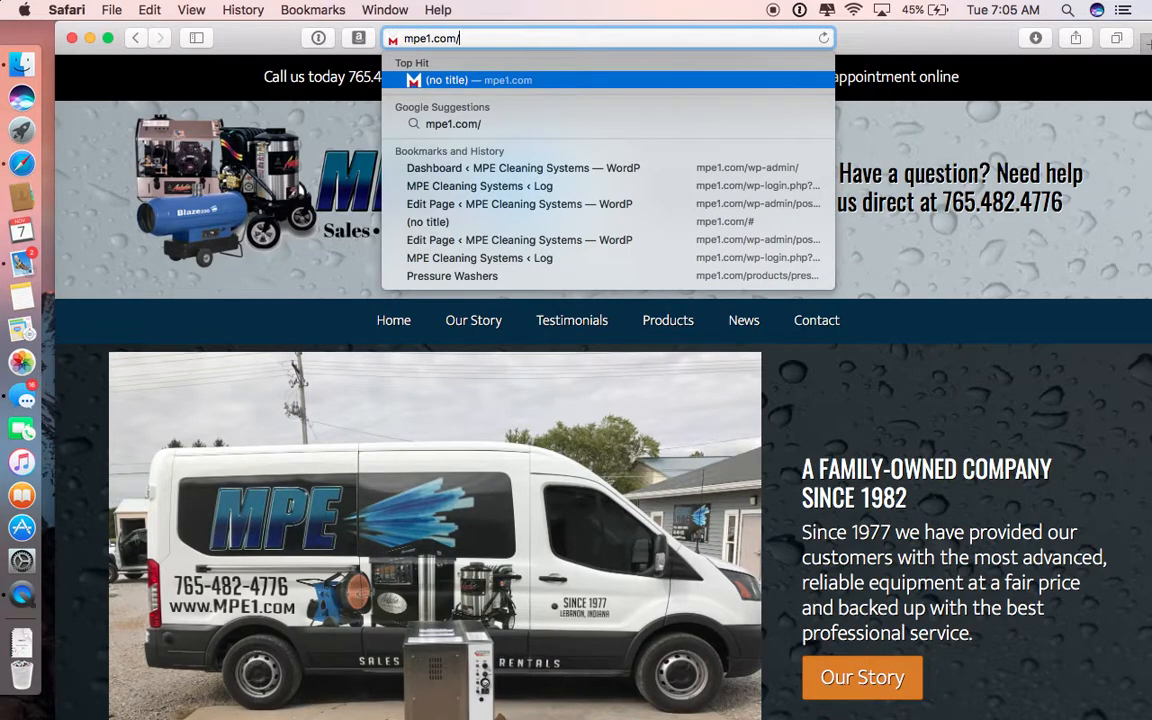
{"action": "type", "text": "wp-"}
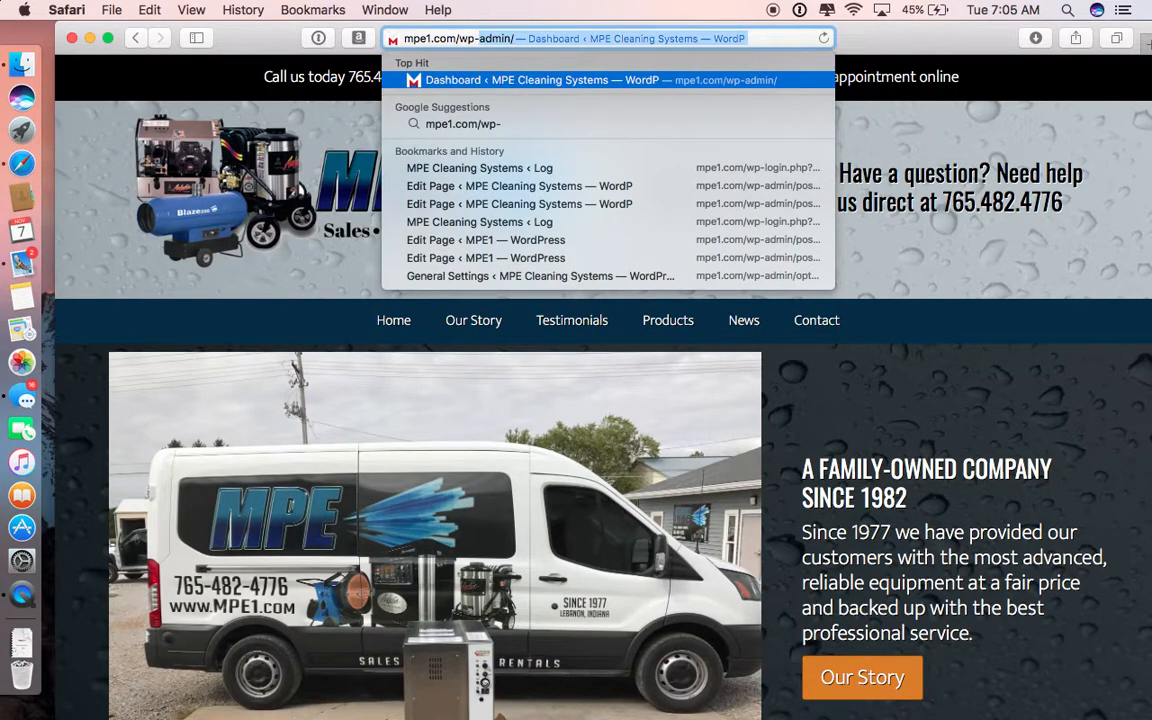
{"action": "type", "text": "admin"}
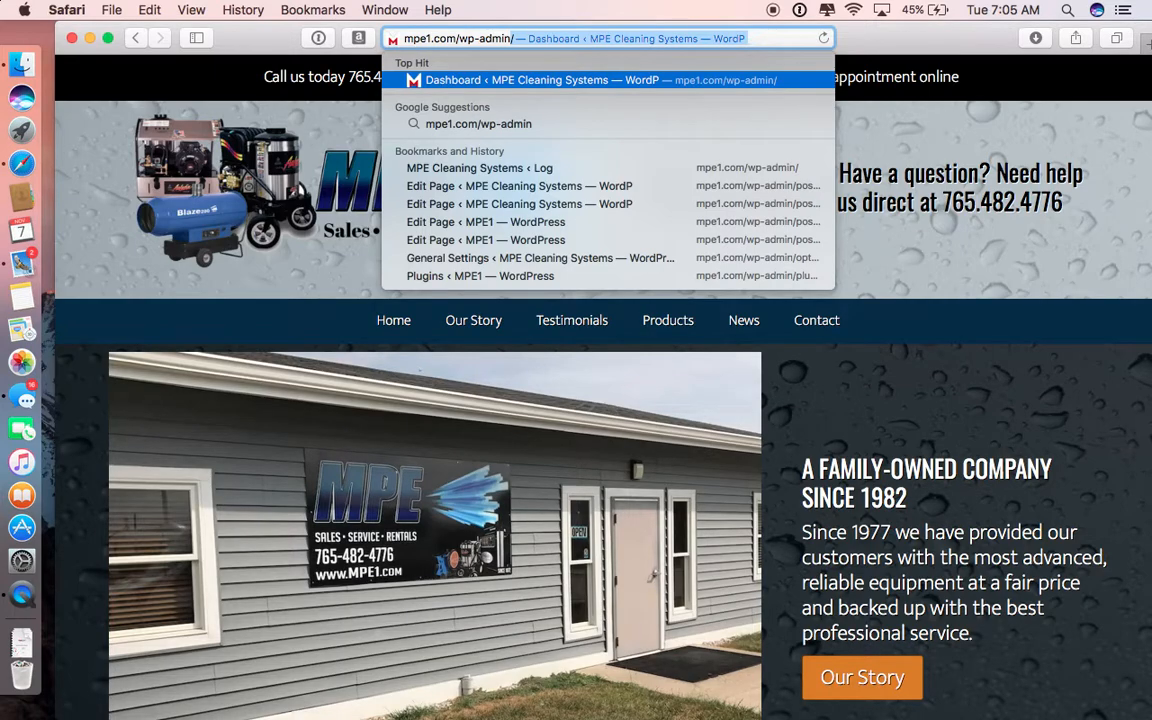
{"action": "key", "text": "Return"}
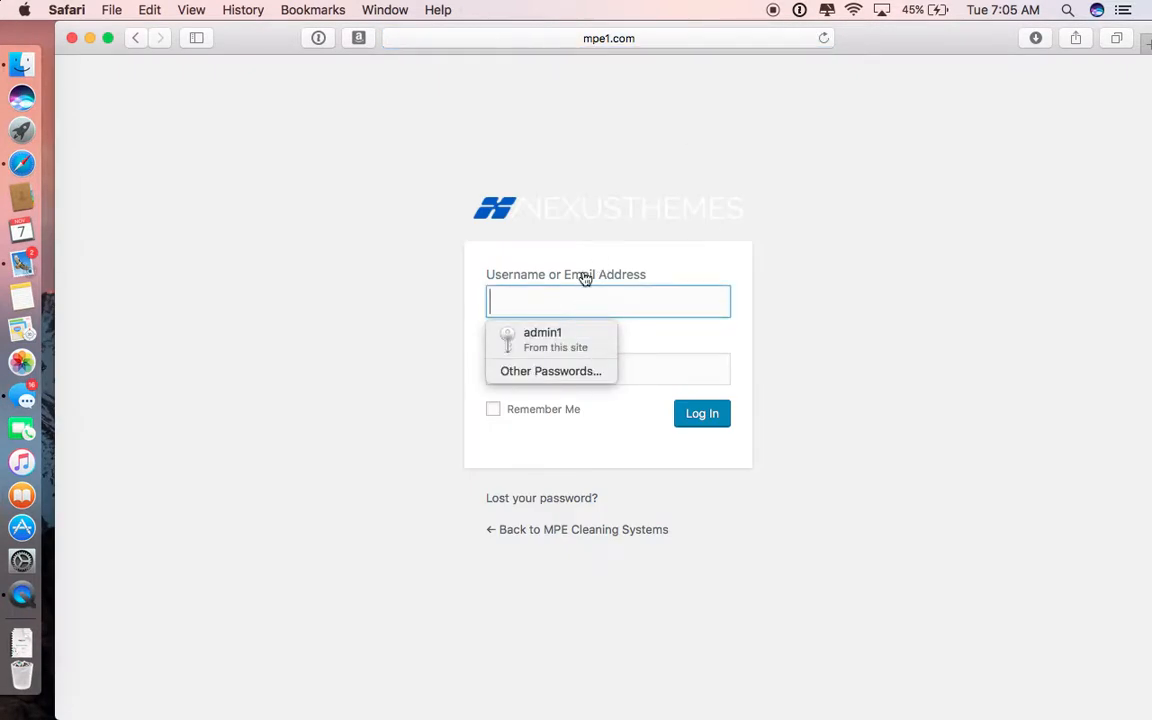
Step: Log in to the WordPress dashboard with the saved account username and password, and dismiss the CleanMyMac notification
{"action": "left_click", "coordinate": [540, 340]}
{"action": "left_click", "coordinate": [706, 418]}
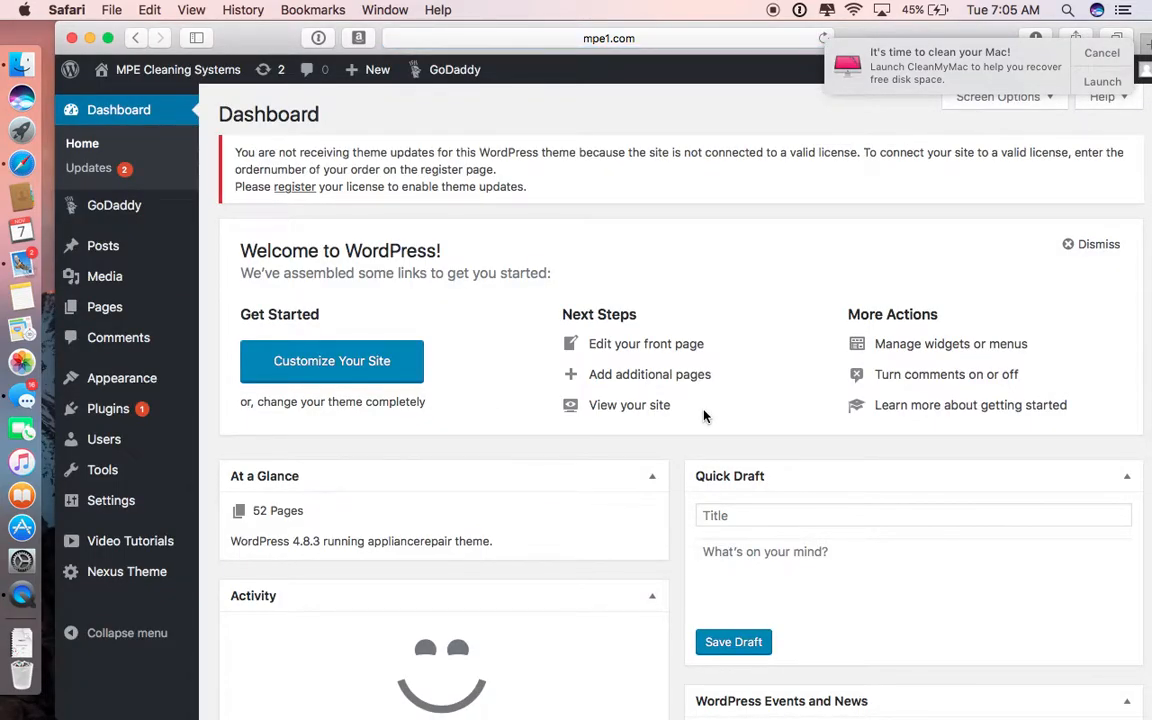
{"action": "left_click", "coordinate": [1097, 55]}
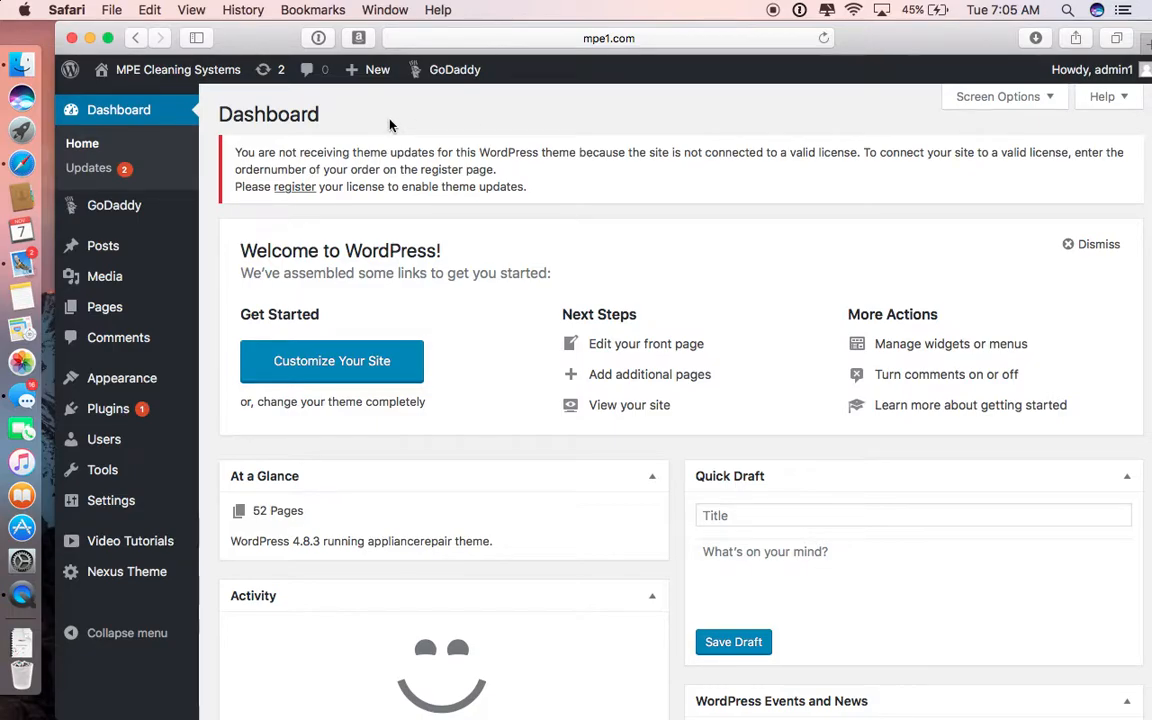
Step: Open the site's front-end editor from the dashboard and display the available row column layouts
{"action": "mouse_move", "coordinate": [116, 70]}
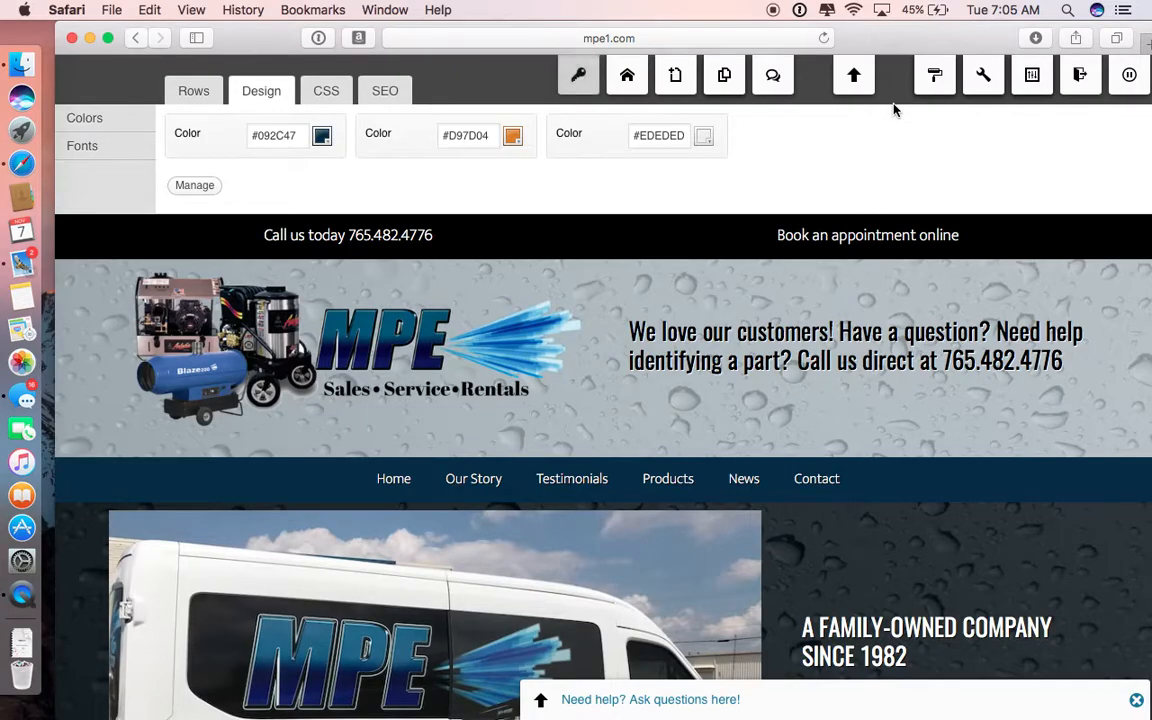
{"action": "scroll", "coordinate": [895, 110], "scroll_direction": "down", "scroll_amount": 2}
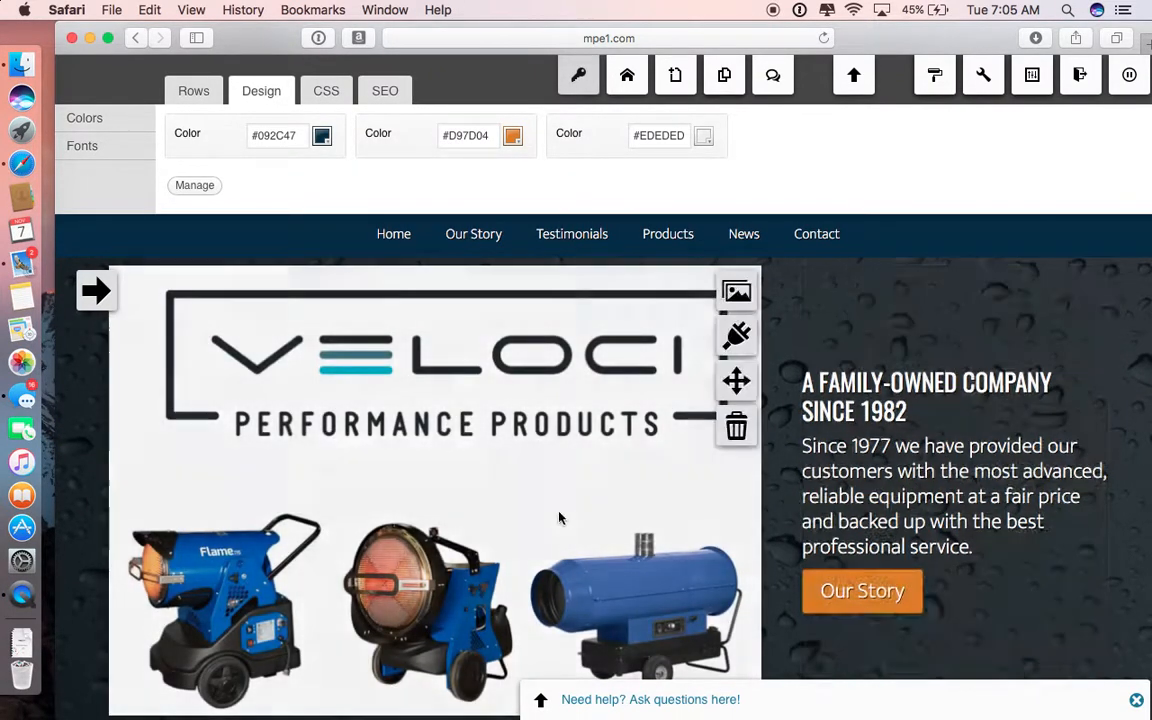
{"action": "scroll", "coordinate": [560, 515], "scroll_direction": "up", "scroll_amount": 2}
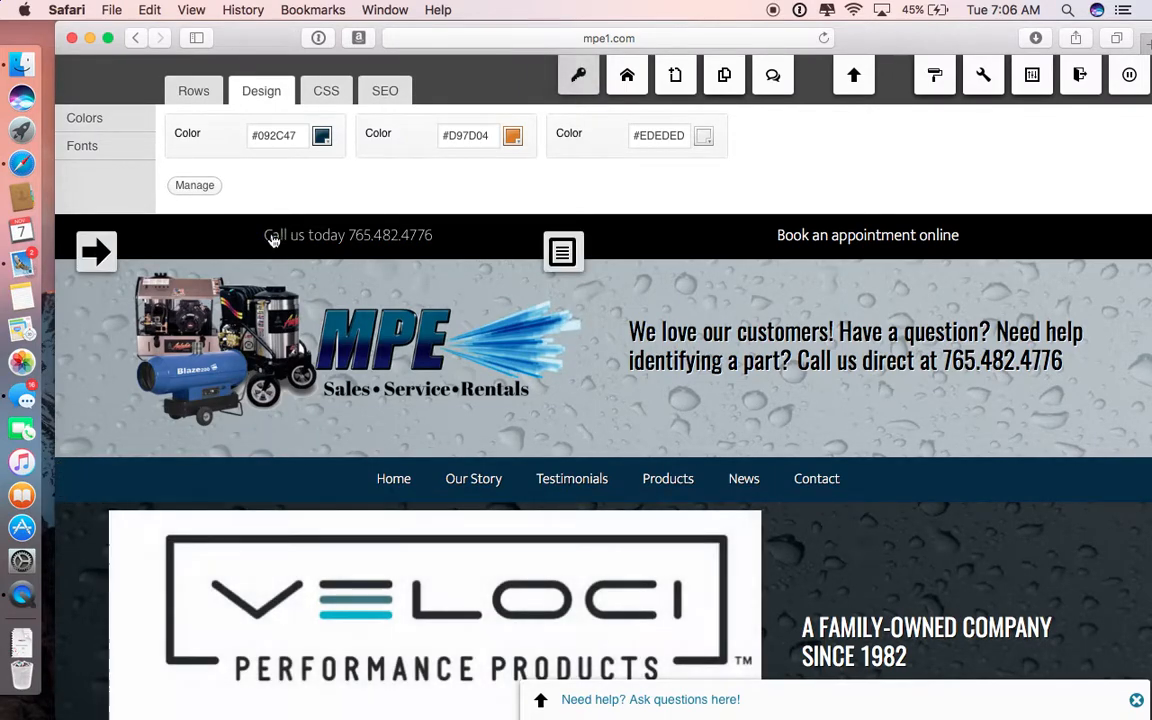
{"action": "left_click", "coordinate": [188, 96]}
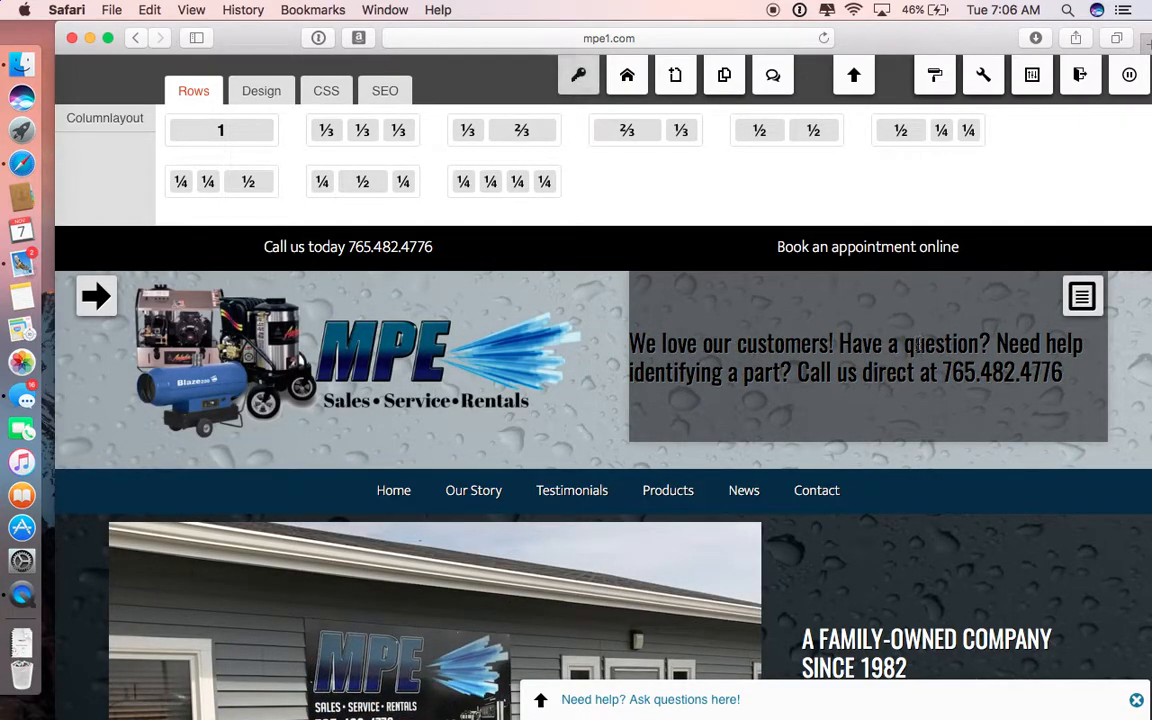
Step: Review the settings of the header text widget containing the customer message, and close them without changes
{"action": "left_click", "coordinate": [1082, 297]}
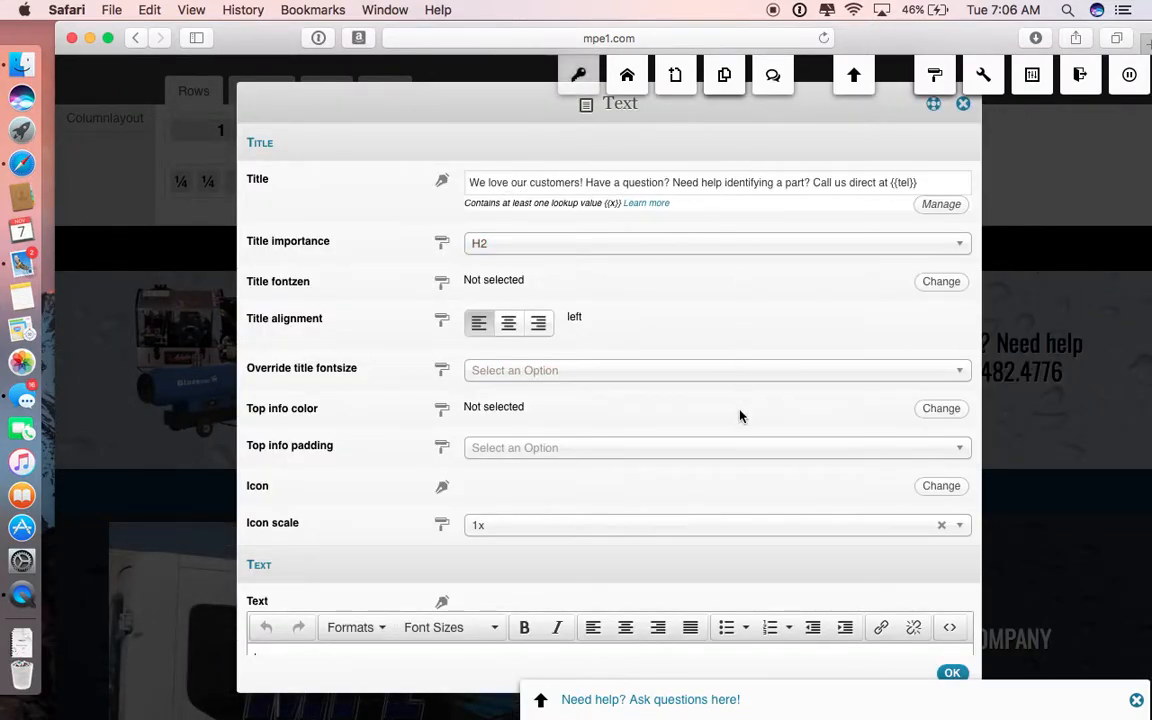
{"action": "scroll", "coordinate": [740, 415], "scroll_direction": "down", "scroll_amount": 5}
{"action": "scroll", "coordinate": [740, 415], "scroll_direction": "up", "scroll_amount": 5}
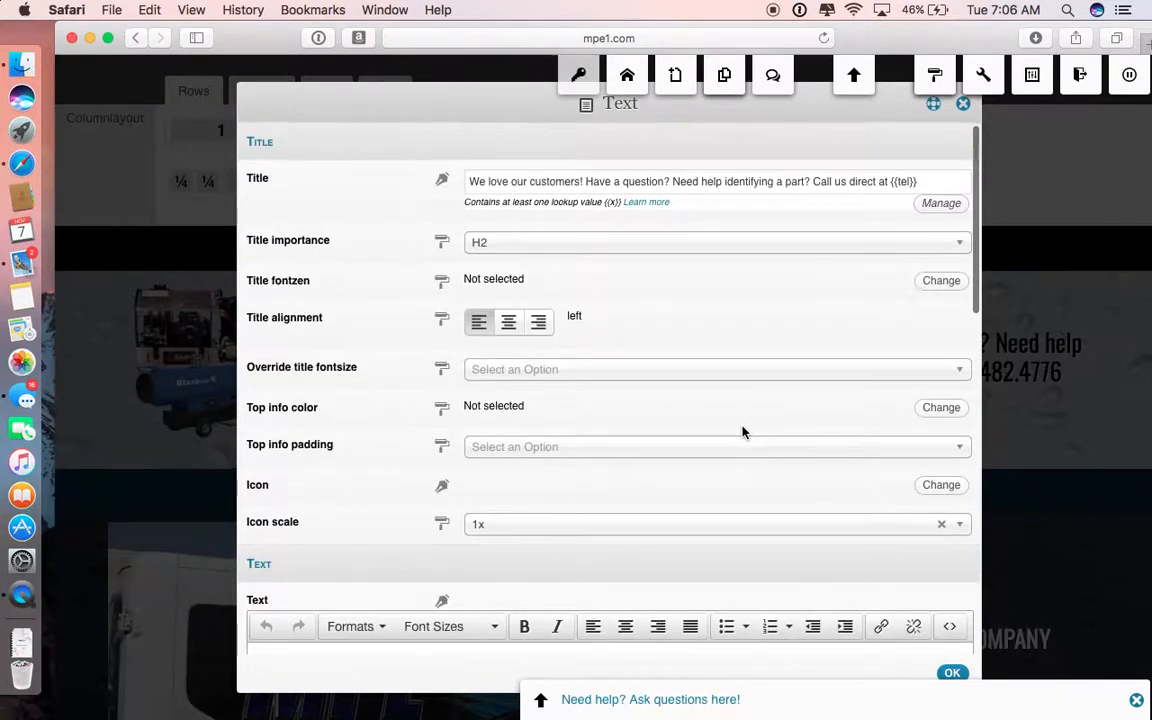
{"action": "scroll", "coordinate": [769, 465], "scroll_direction": "down", "scroll_amount": 5}
{"action": "left_click", "coordinate": [953, 676]}
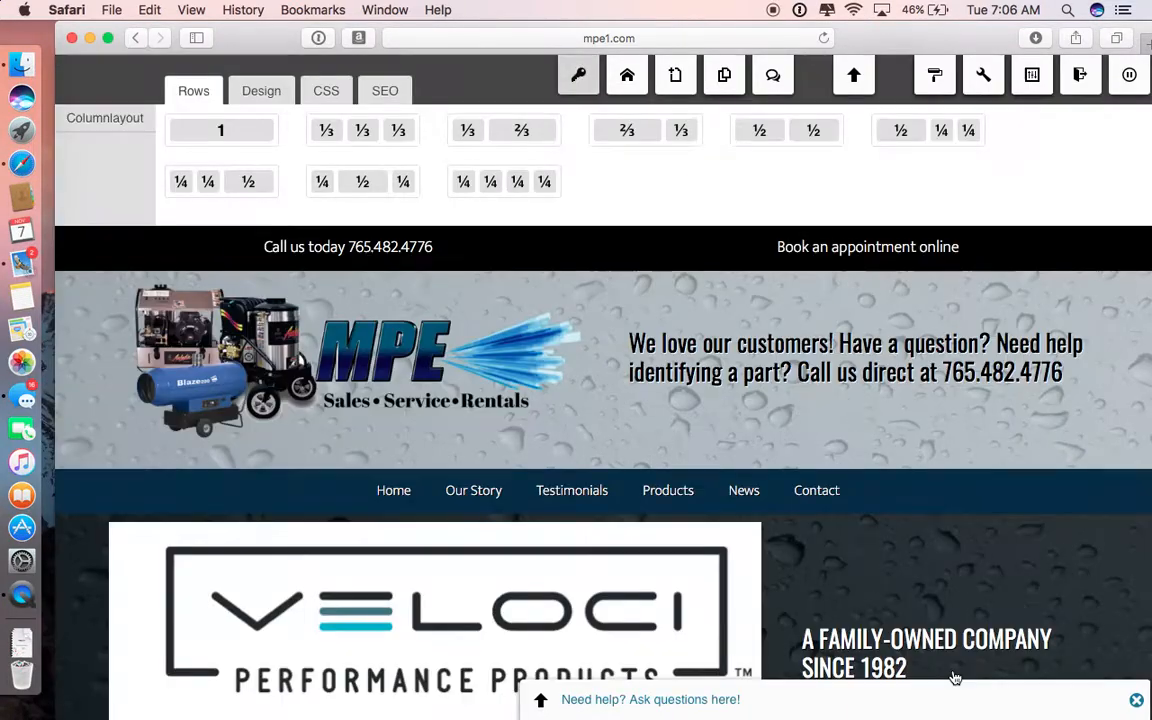
Step: Open the item list of the home page image slider and append a new Slide widget
{"action": "scroll", "coordinate": [900, 360], "scroll_direction": "down", "scroll_amount": 4}
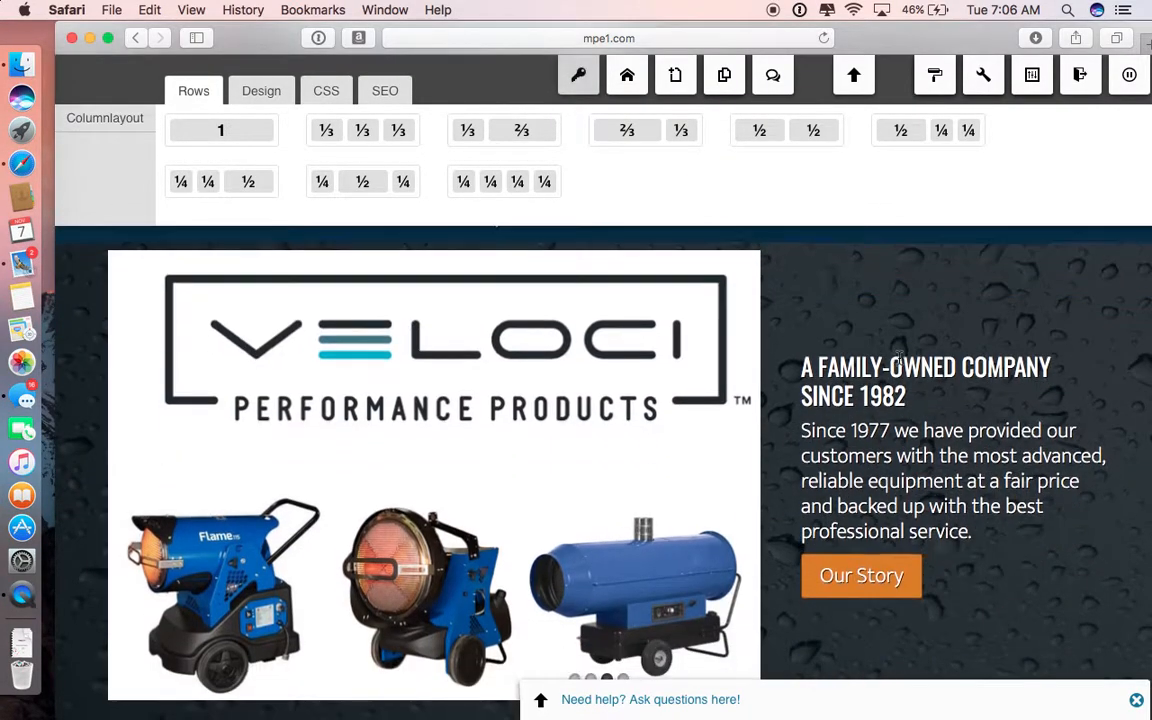
{"action": "scroll", "coordinate": [918, 305], "scroll_direction": "up", "scroll_amount": 1}
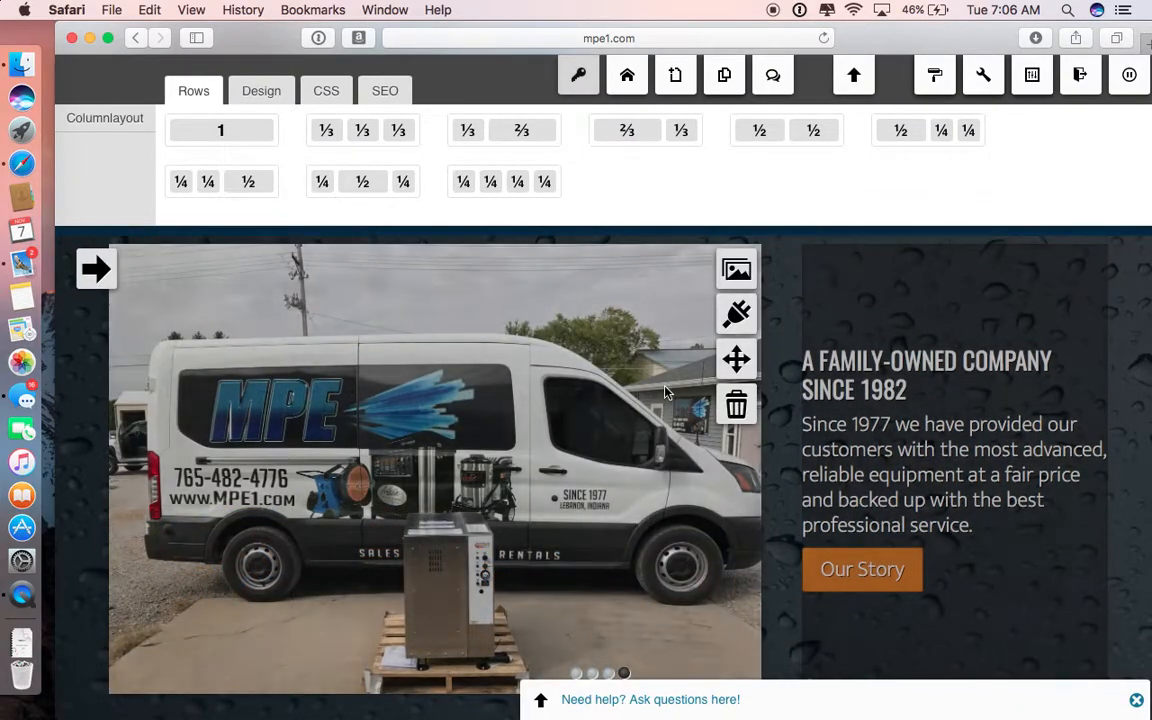
{"action": "scroll", "coordinate": [598, 346], "scroll_direction": "up", "scroll_amount": 1}
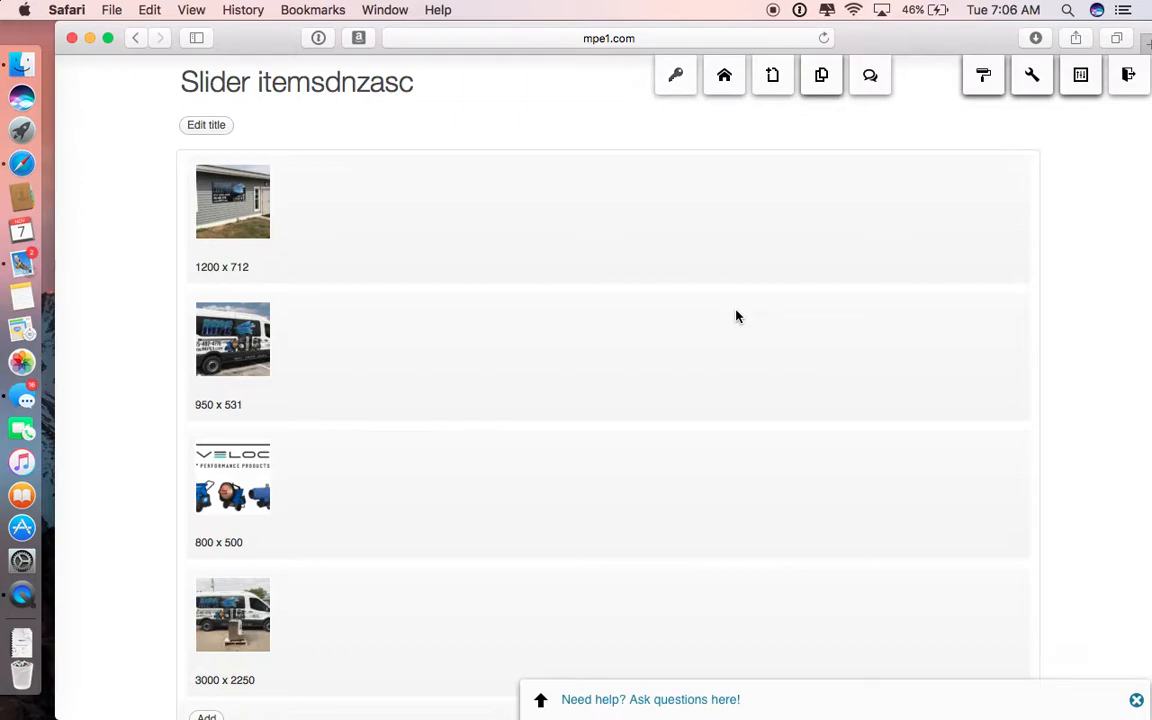
{"action": "mouse_move", "coordinate": [417, 237]}
{"action": "scroll", "coordinate": [365, 360], "scroll_direction": "down", "scroll_amount": 2}
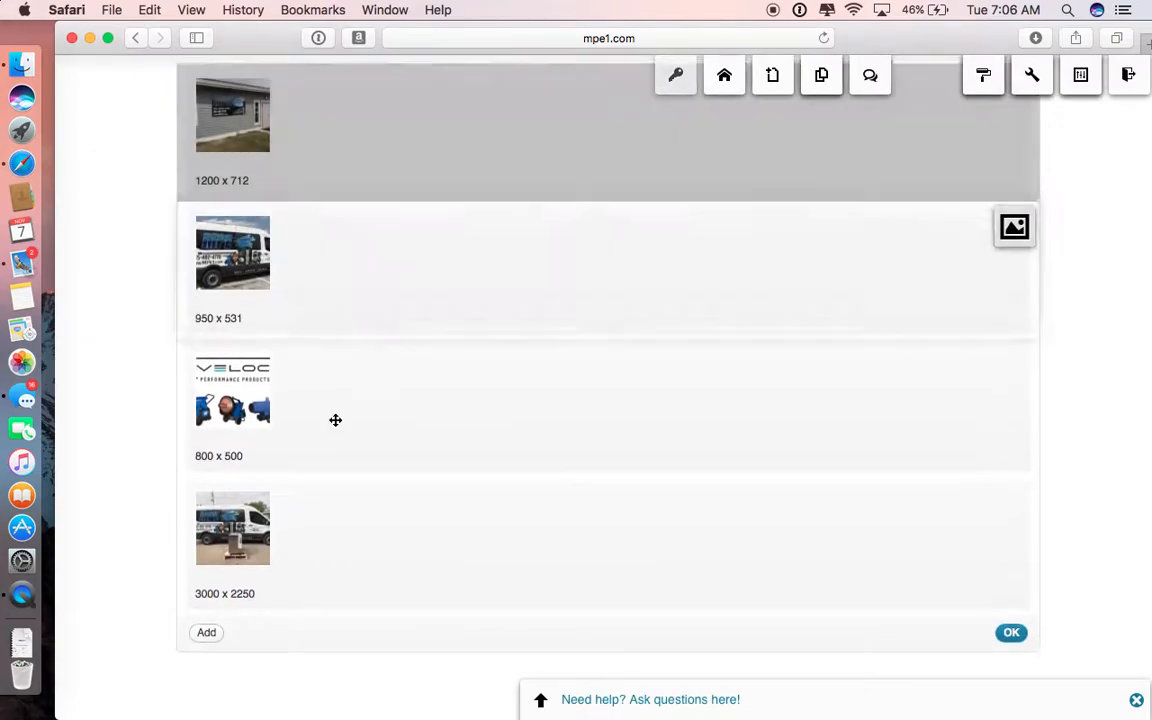
{"action": "left_click", "coordinate": [206, 638]}
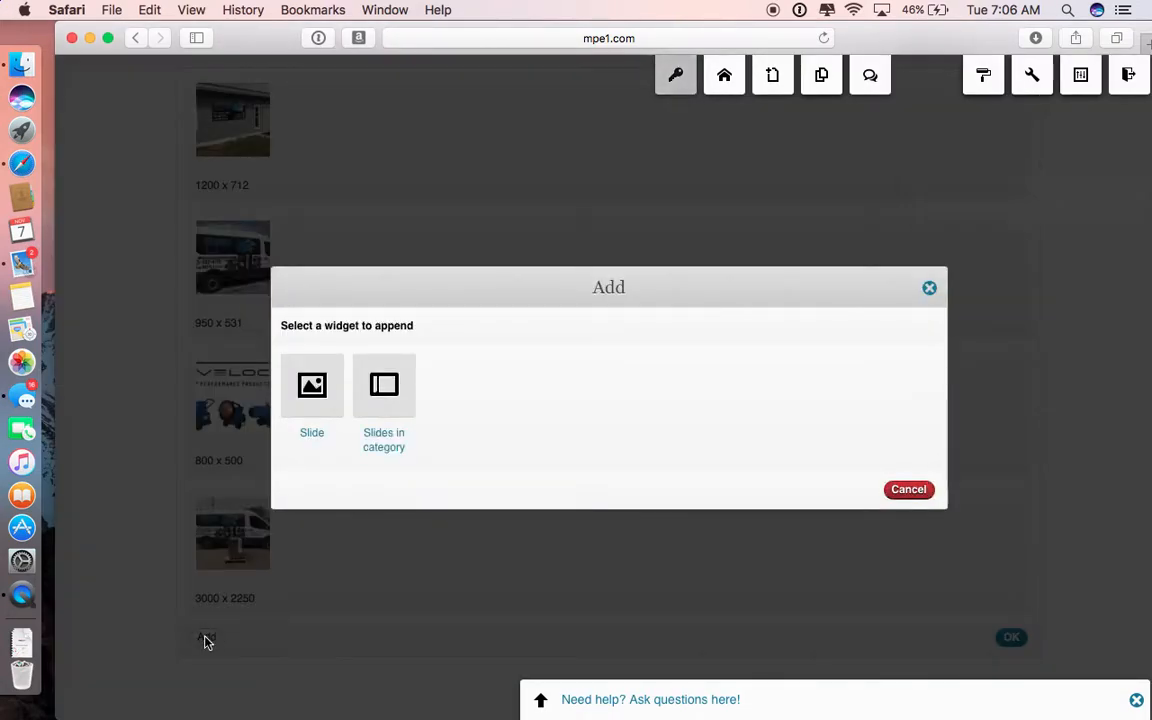
{"action": "left_click", "coordinate": [312, 388]}
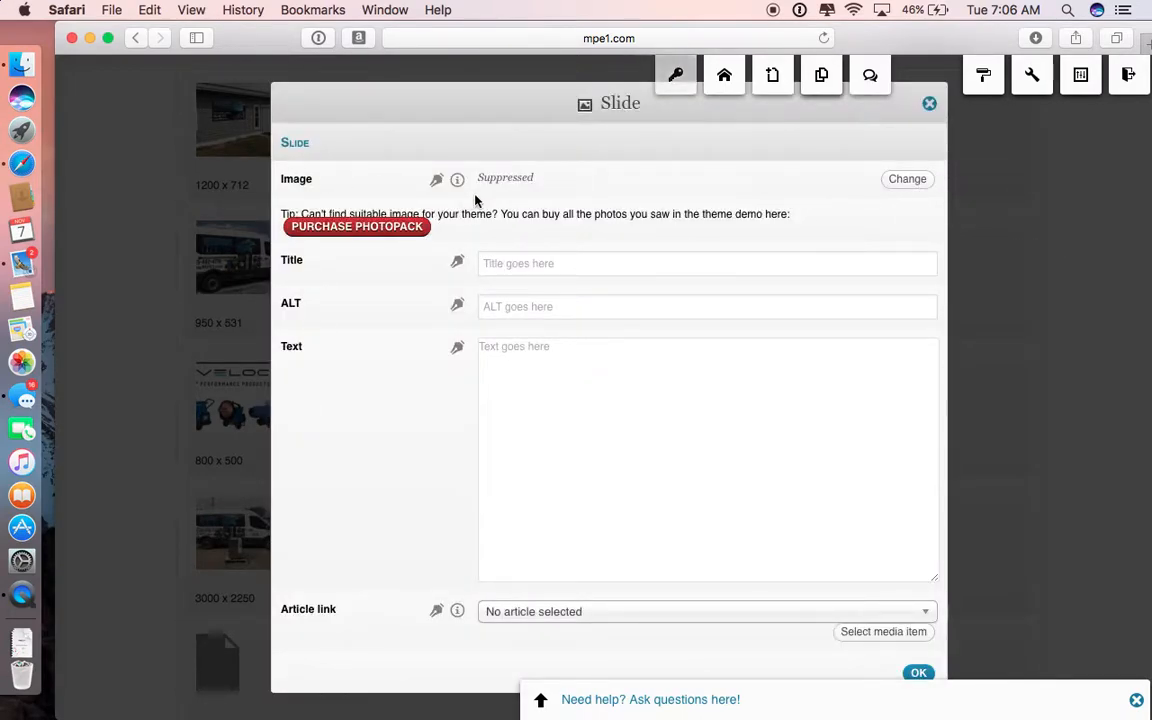
Step: Upload V8-Certified-Installer-logo.jpg from the Downloads folder as the new slide's image, previewing the candidate files first
{"action": "left_click", "coordinate": [906, 178]}
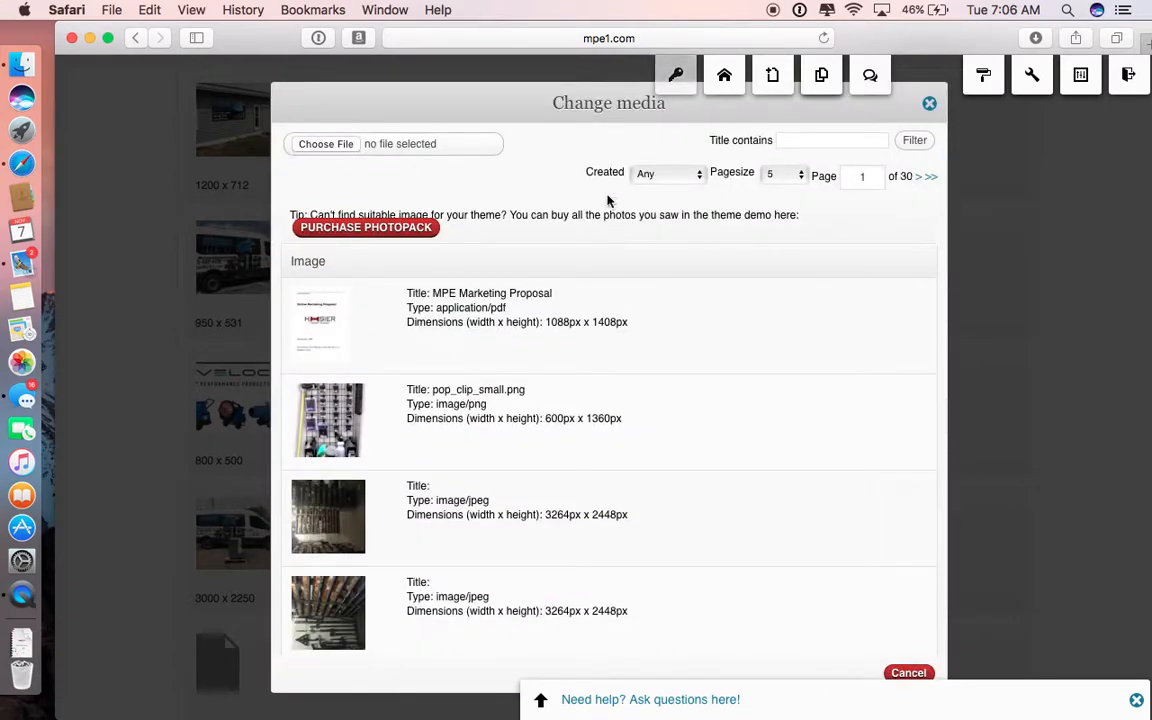
{"action": "scroll", "coordinate": [404, 506], "scroll_direction": "down", "scroll_amount": 3}
{"action": "scroll", "coordinate": [327, 562], "scroll_direction": "up", "scroll_amount": 3}
{"action": "left_click", "coordinate": [315, 146]}
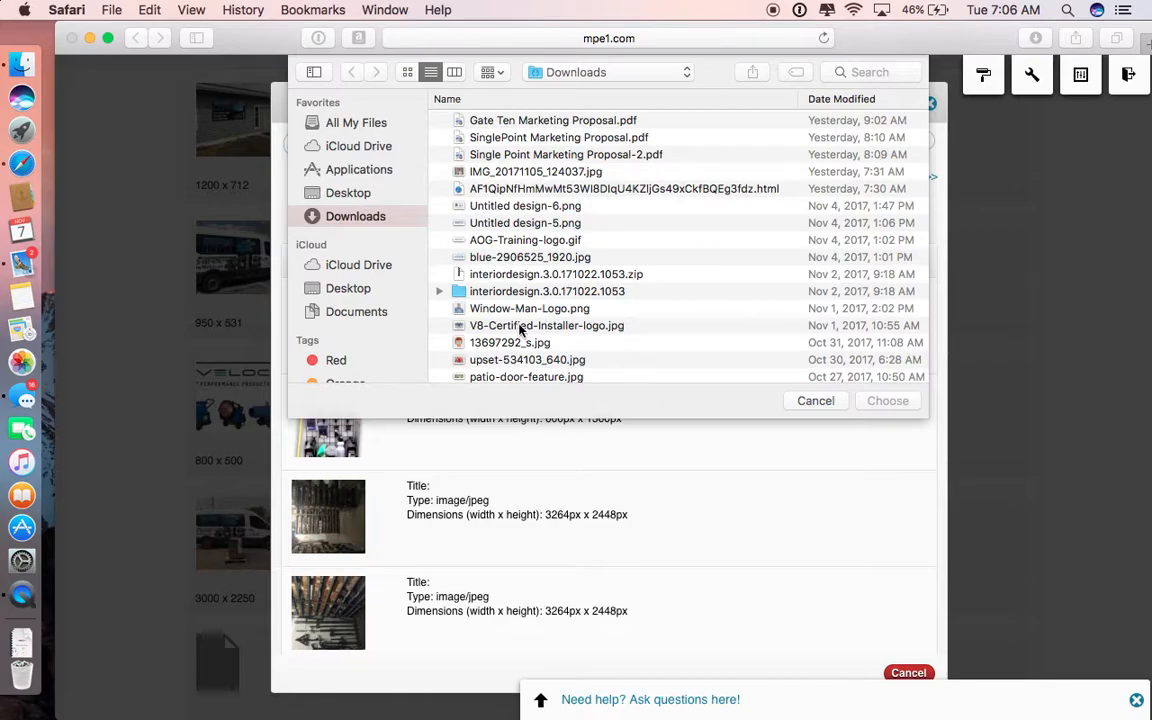
{"action": "left_click", "coordinate": [506, 172]}
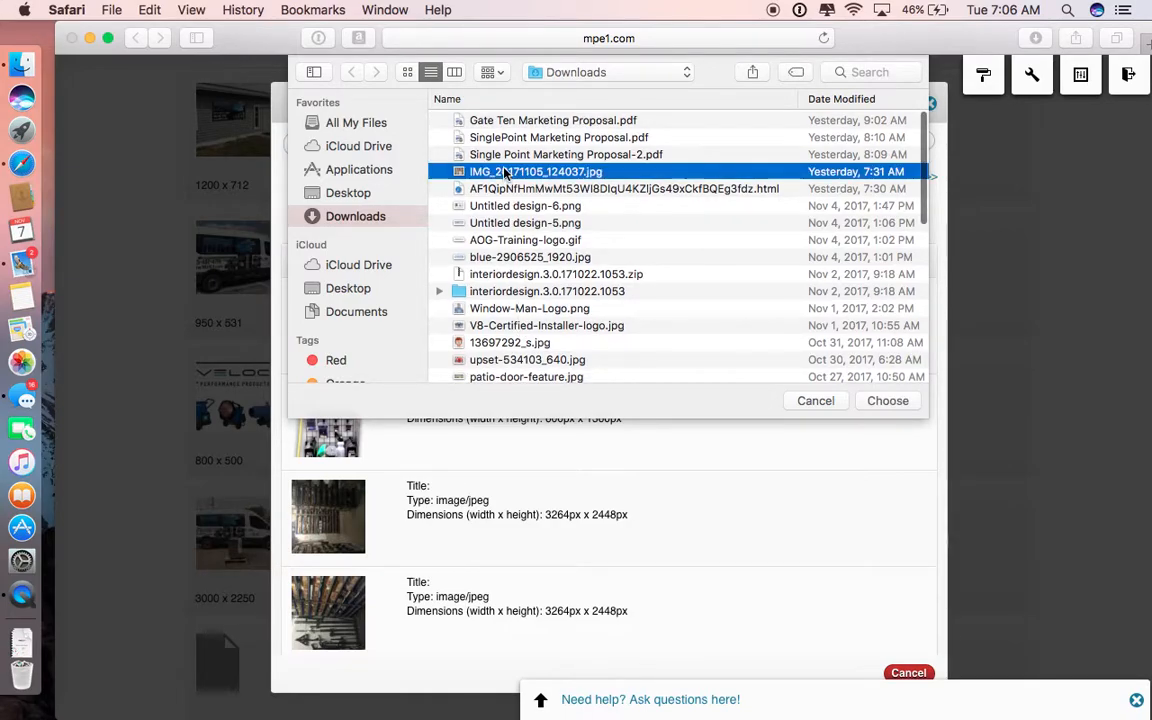
{"action": "key", "text": "space"}
{"action": "key", "text": "space"}
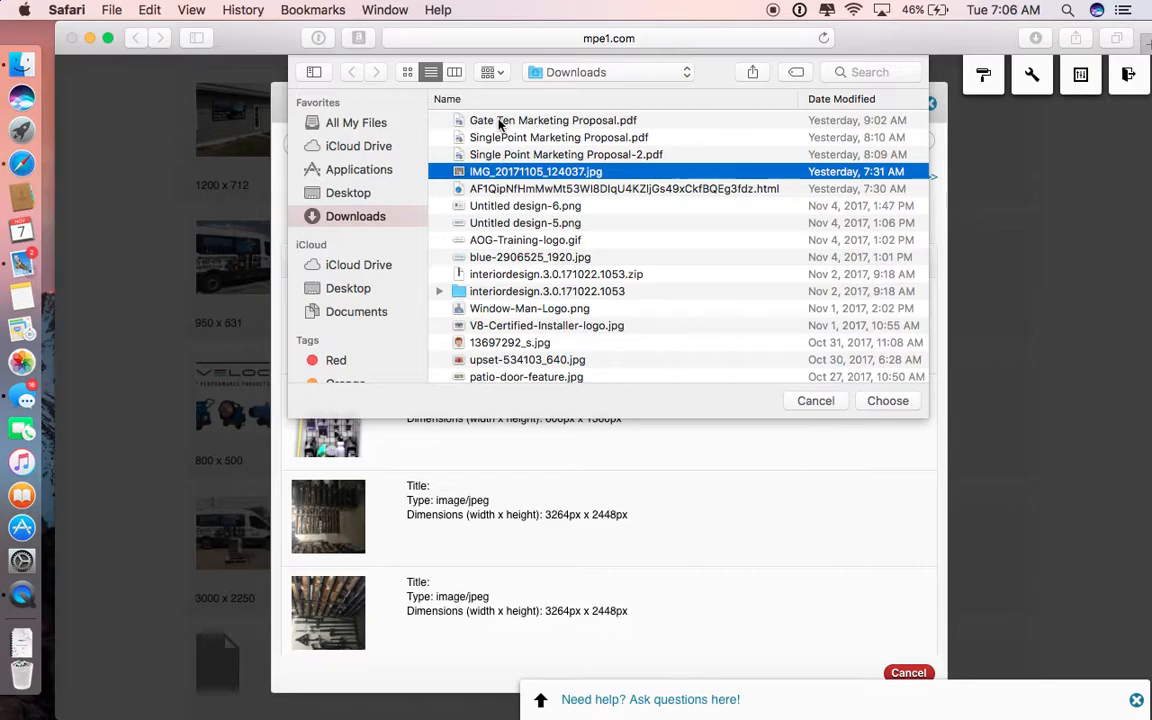
{"action": "scroll", "coordinate": [503, 250], "scroll_direction": "down", "scroll_amount": 4}
{"action": "left_click", "coordinate": [493, 182]}
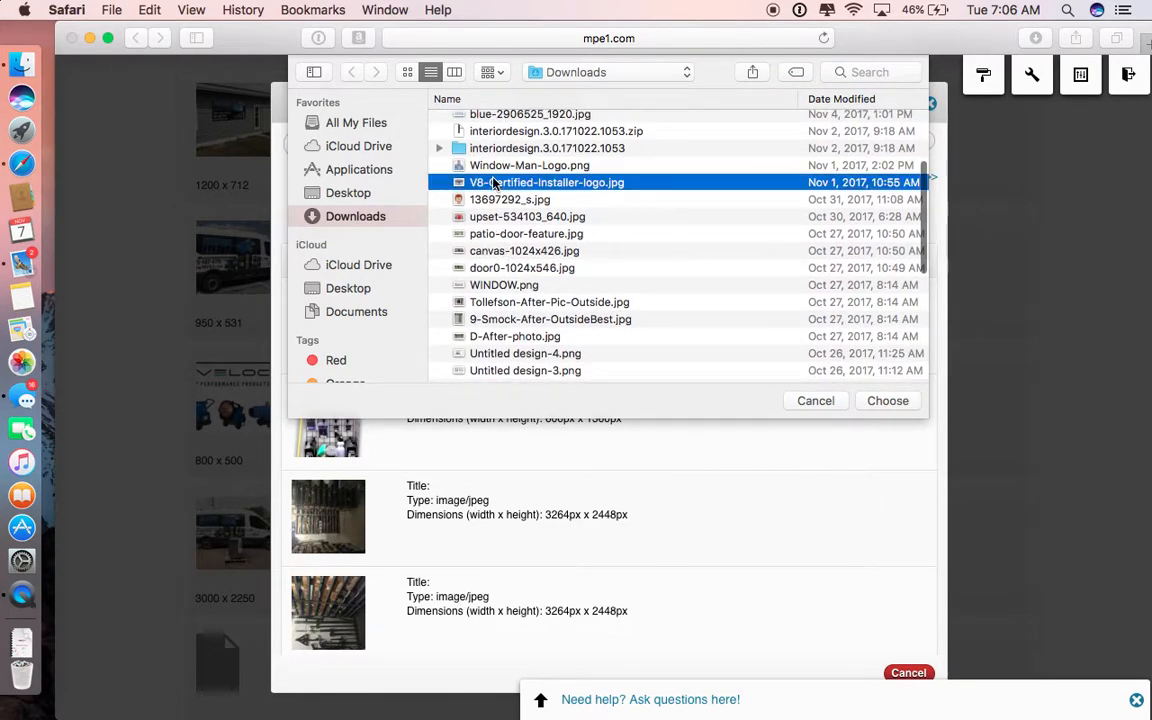
{"action": "key", "text": "space"}
{"action": "key", "text": "space"}
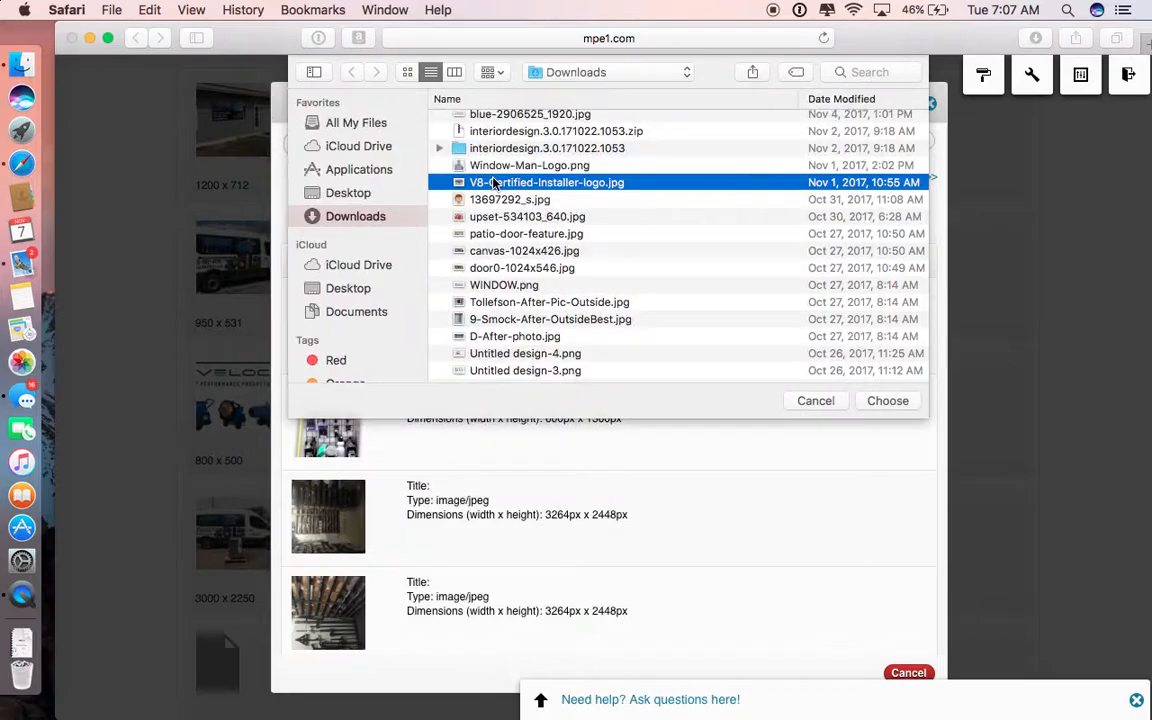
{"action": "double_click", "coordinate": [484, 183]}
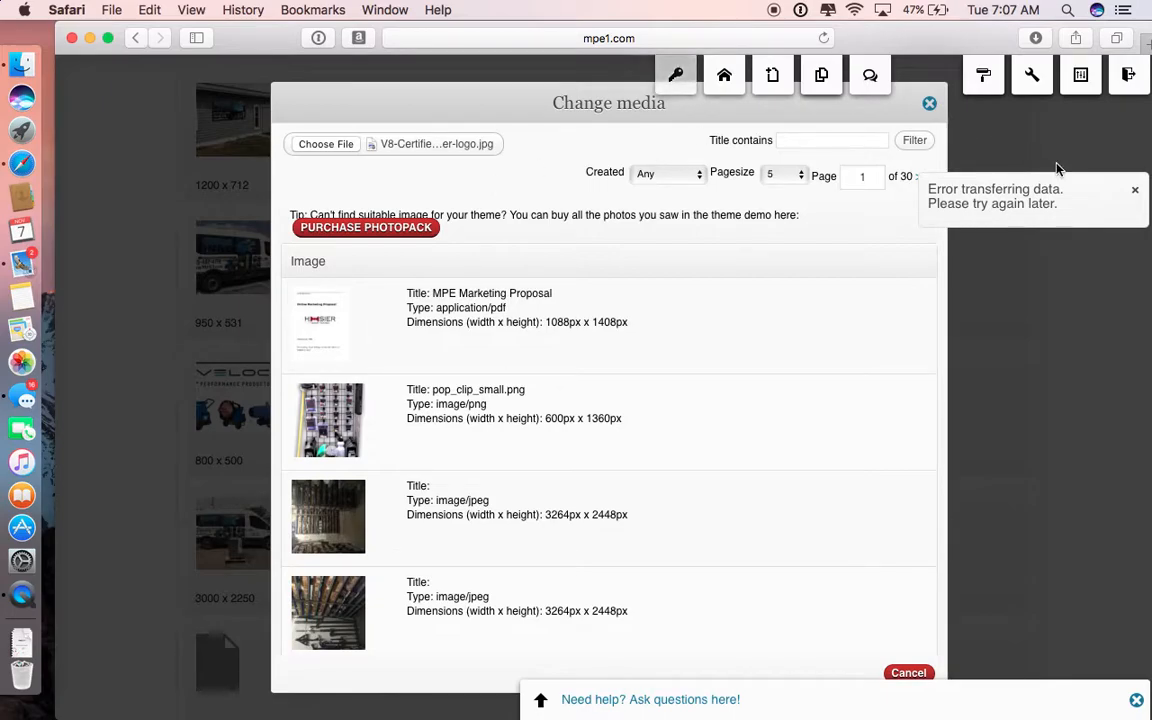
{"action": "left_click", "coordinate": [1135, 189]}
{"action": "left_click", "coordinate": [325, 146]}
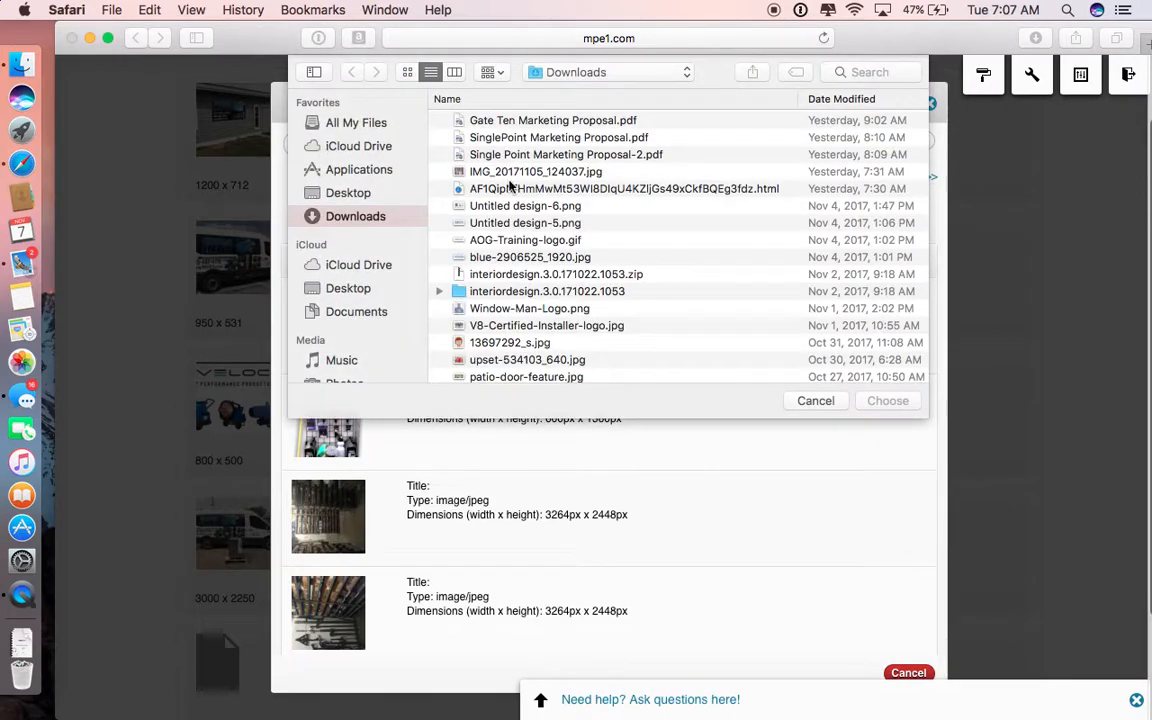
{"action": "left_click", "coordinate": [813, 401]}
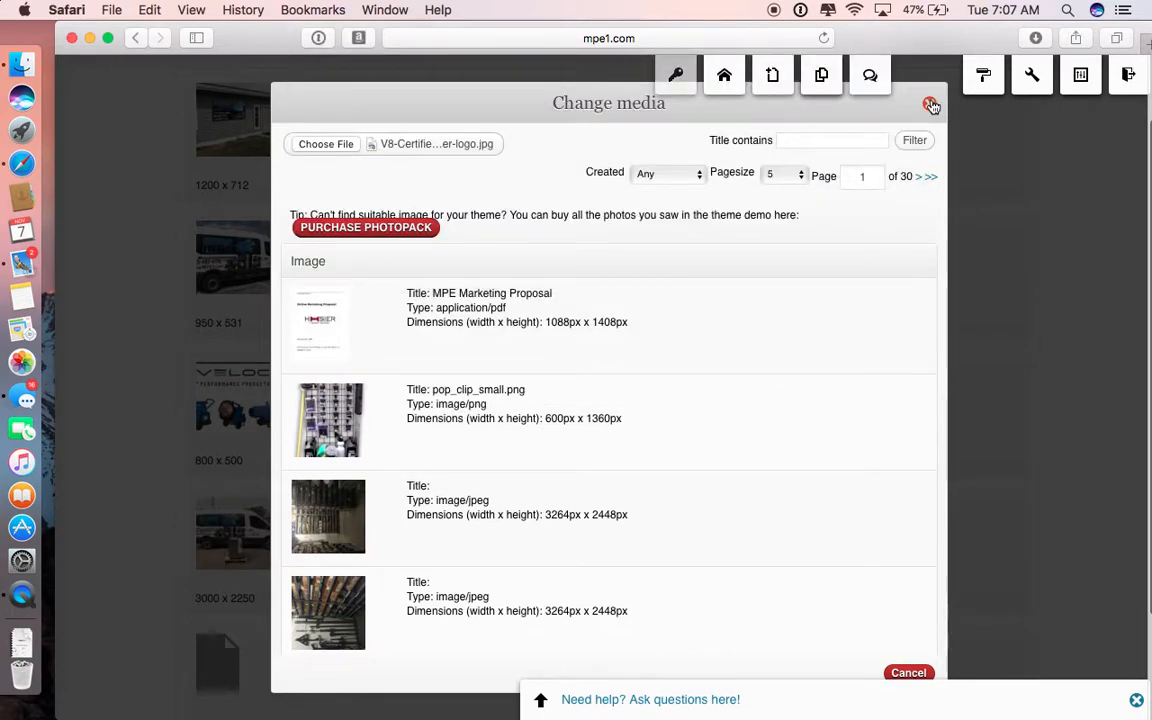
Step: Reopen the empty new slide, assign V8-Certified-Installer-logo.jpg from the media library as its image, and save the slide
{"action": "left_click", "coordinate": [929, 105]}
{"action": "left_click", "coordinate": [777, 409]}
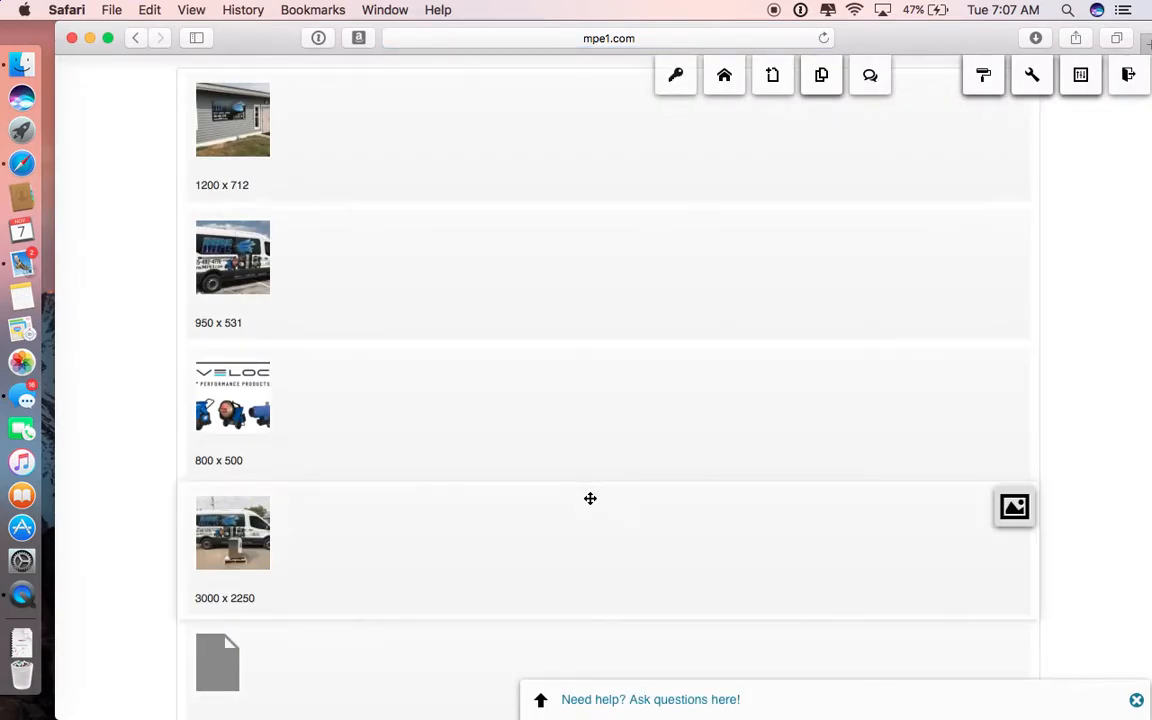
{"action": "scroll", "coordinate": [590, 498], "scroll_direction": "down", "scroll_amount": 3}
{"action": "left_click", "coordinate": [1015, 508]}
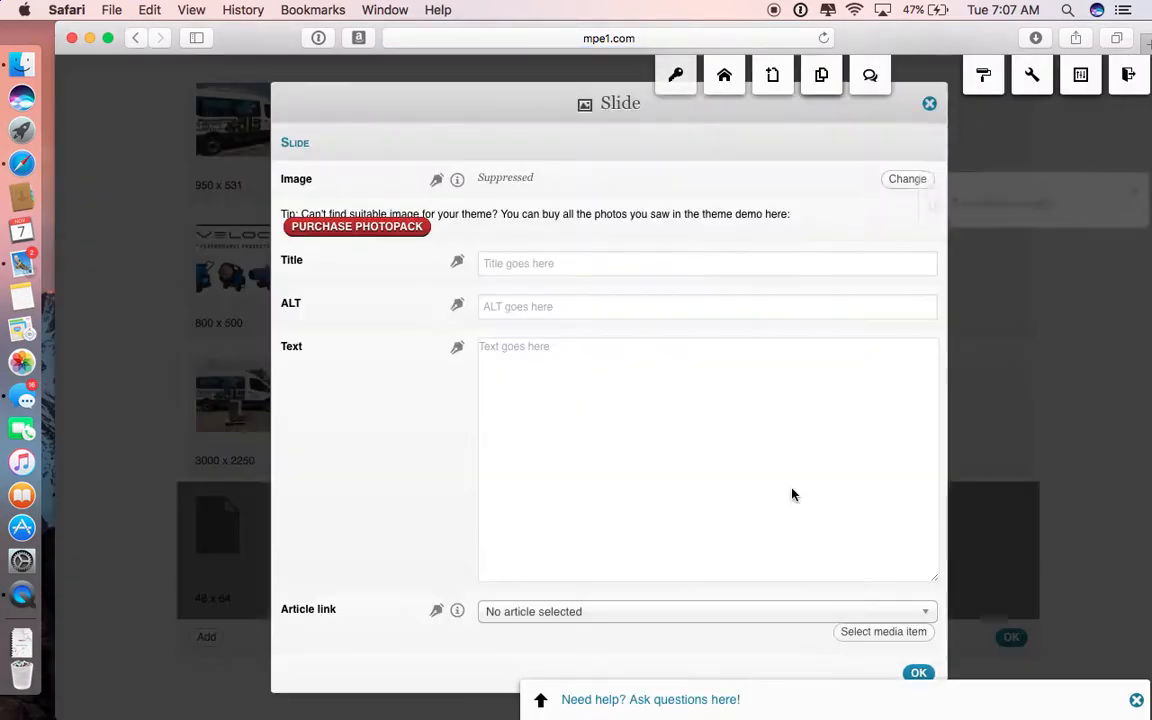
{"action": "left_click", "coordinate": [916, 181]}
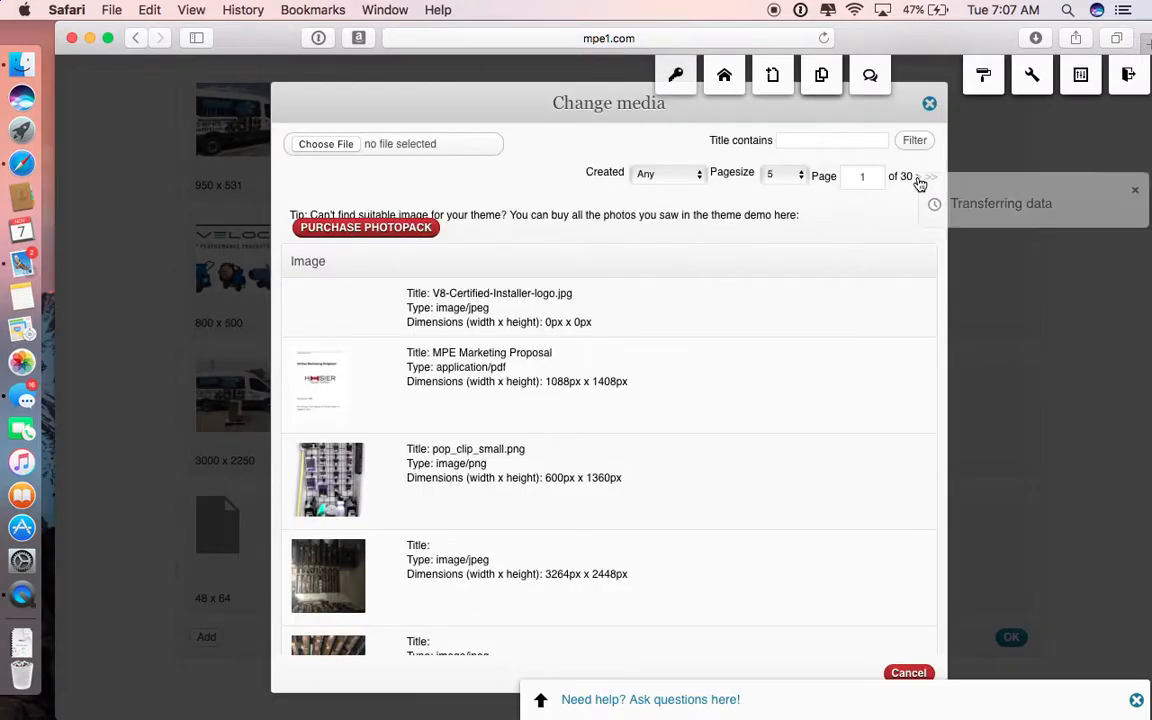
{"action": "left_click", "coordinate": [334, 318]}
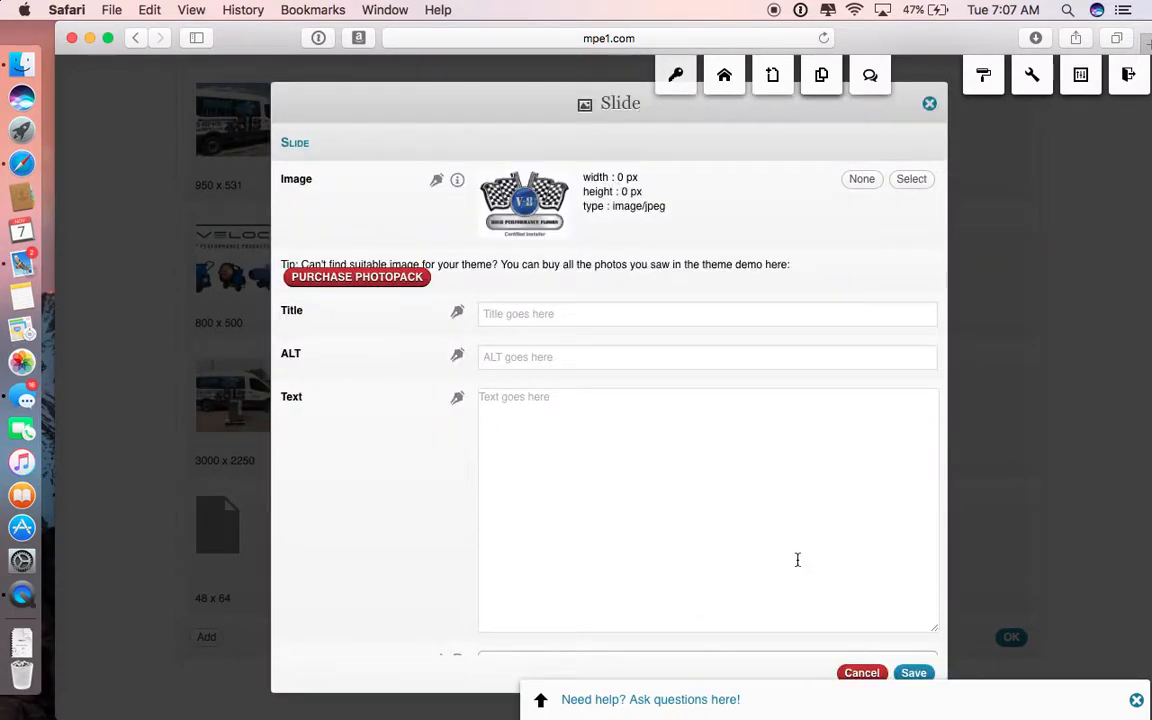
{"action": "left_click", "coordinate": [914, 674]}
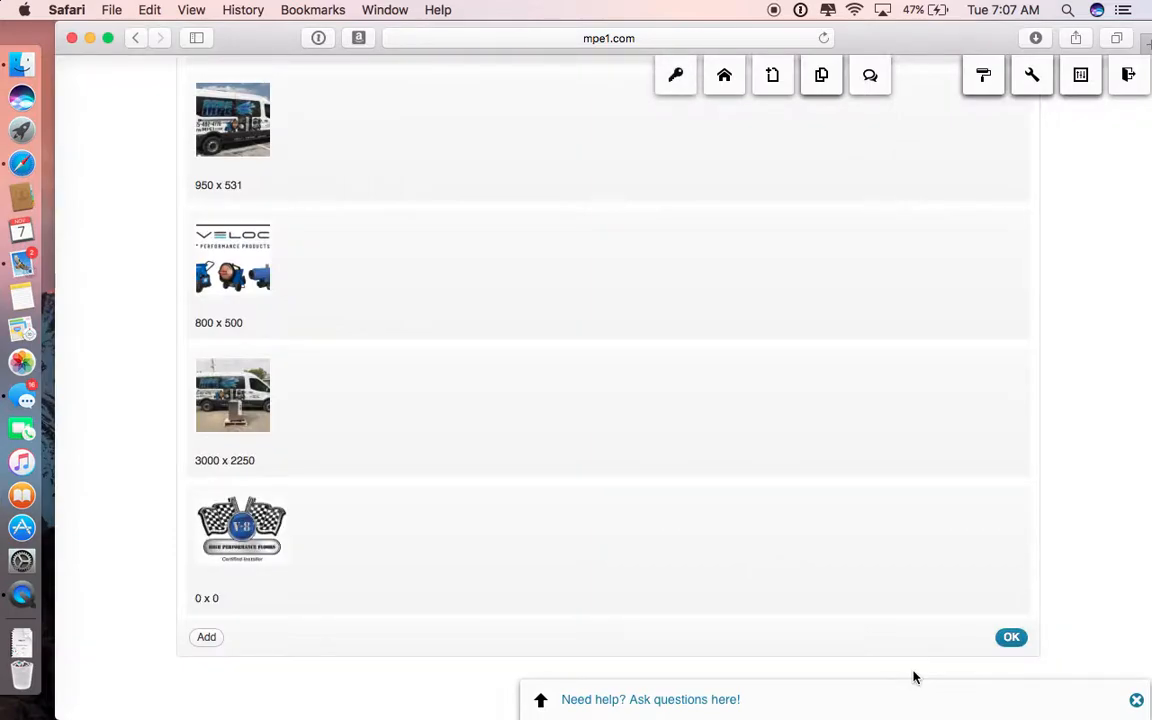
Step: Open the item list of the home page slider again, delete the V-8 certified installer logo slide, and save the list
{"action": "mouse_move", "coordinate": [321, 535]}
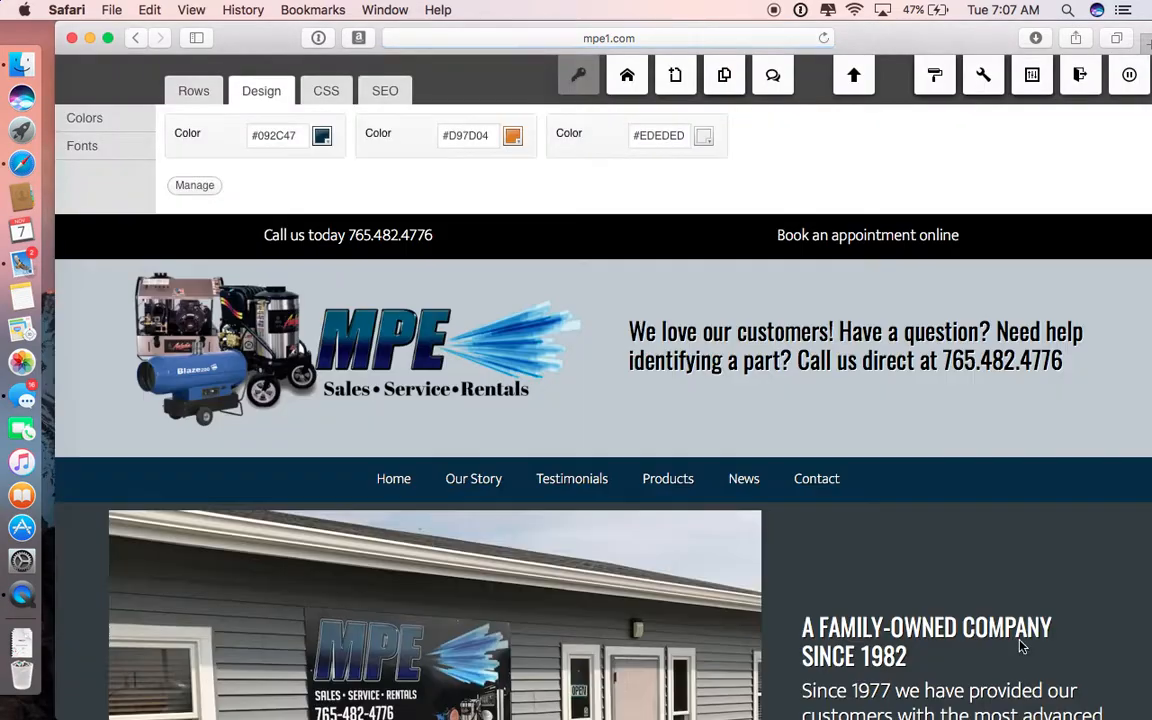
{"action": "scroll", "coordinate": [577, 610], "scroll_direction": "down", "scroll_amount": 3}
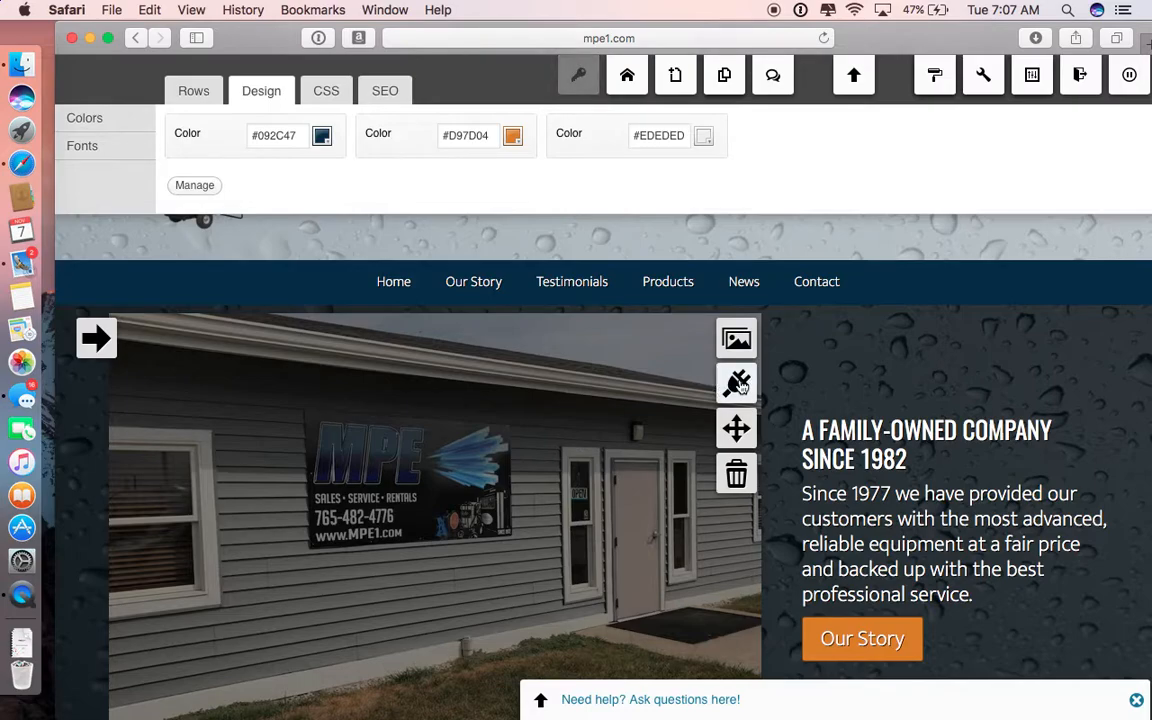
{"action": "left_click", "coordinate": [736, 385]}
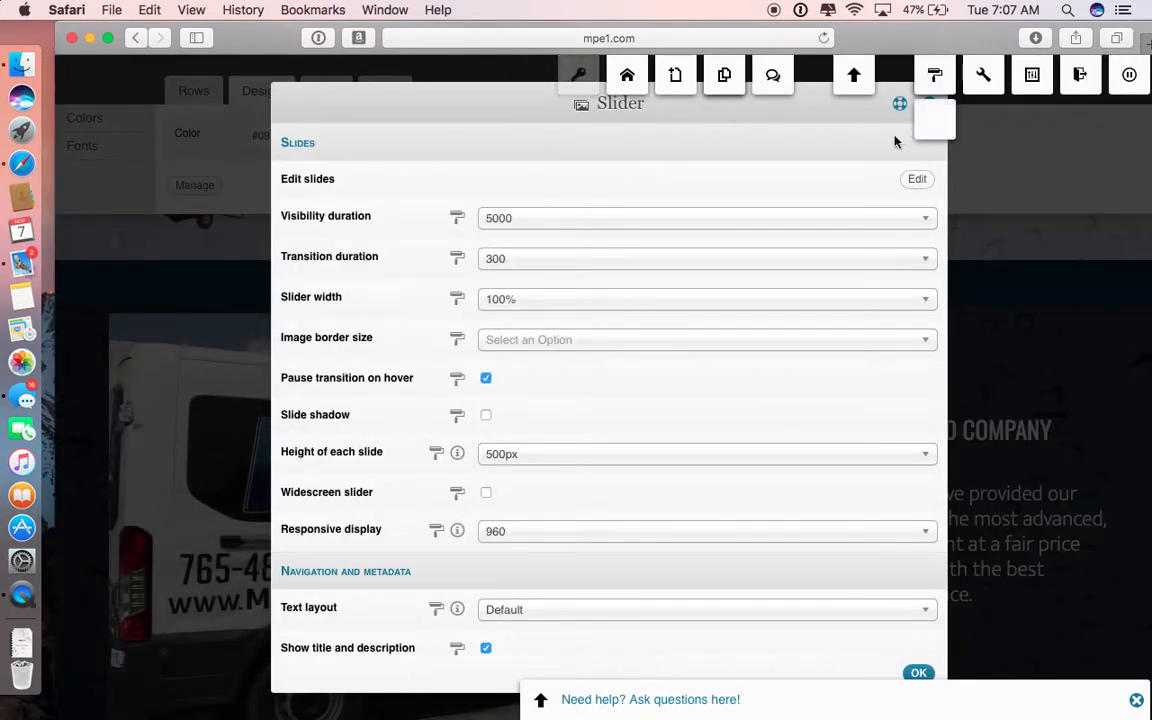
{"action": "left_click", "coordinate": [931, 106]}
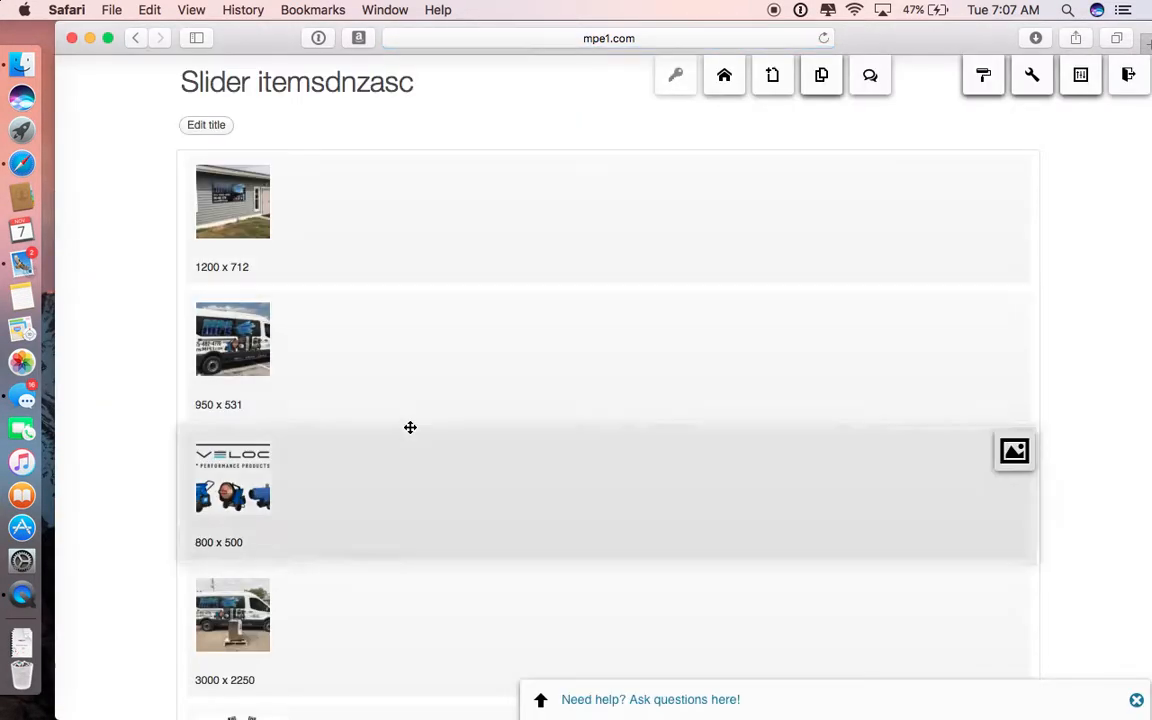
{"action": "scroll", "coordinate": [409, 428], "scroll_direction": "down", "scroll_amount": 4}
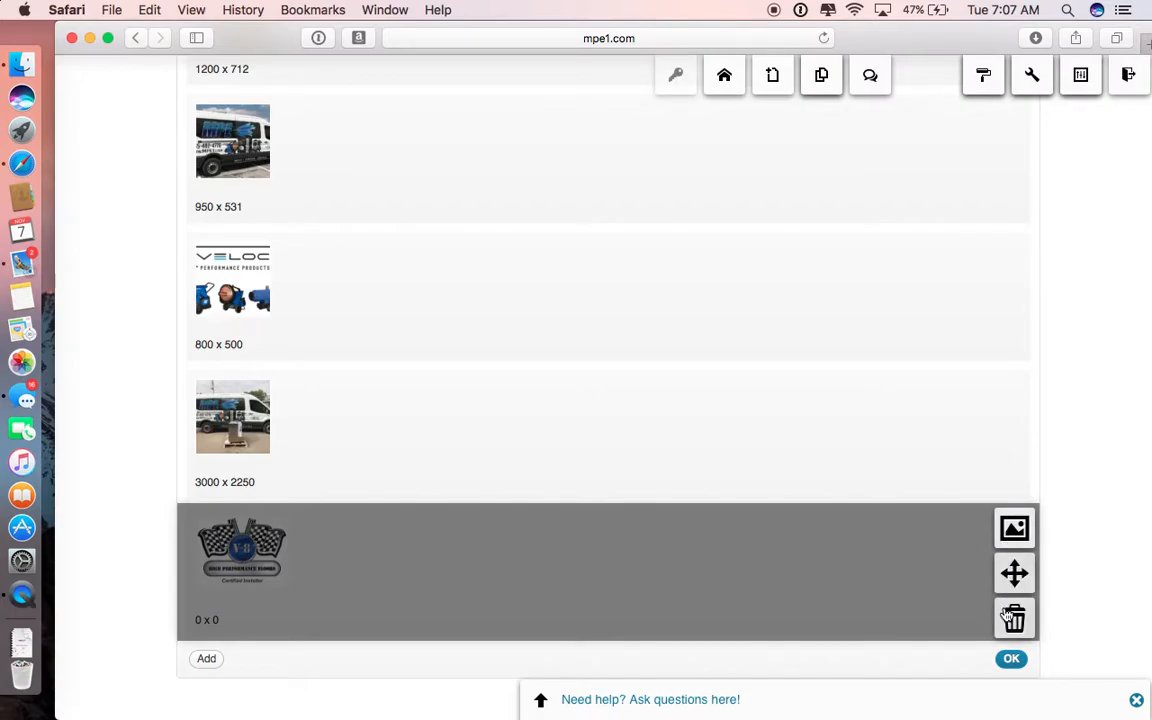
{"action": "left_click", "coordinate": [1014, 618]}
{"action": "left_click", "coordinate": [774, 400]}
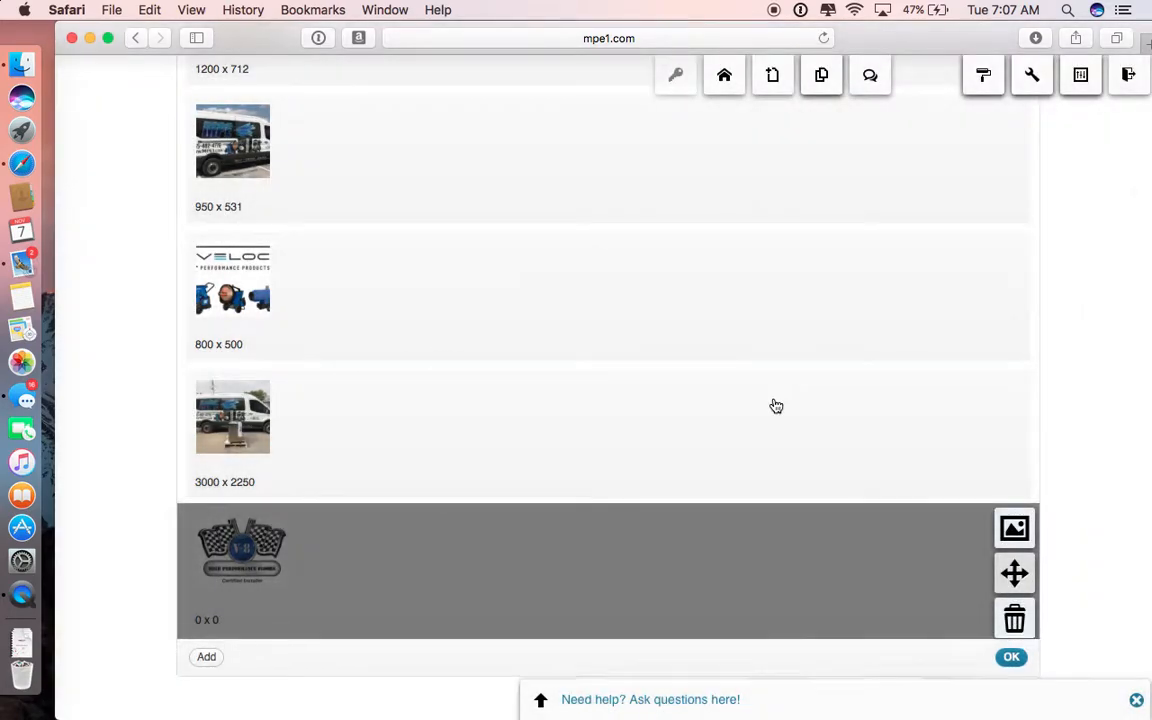
{"action": "left_click", "coordinate": [1012, 640]}
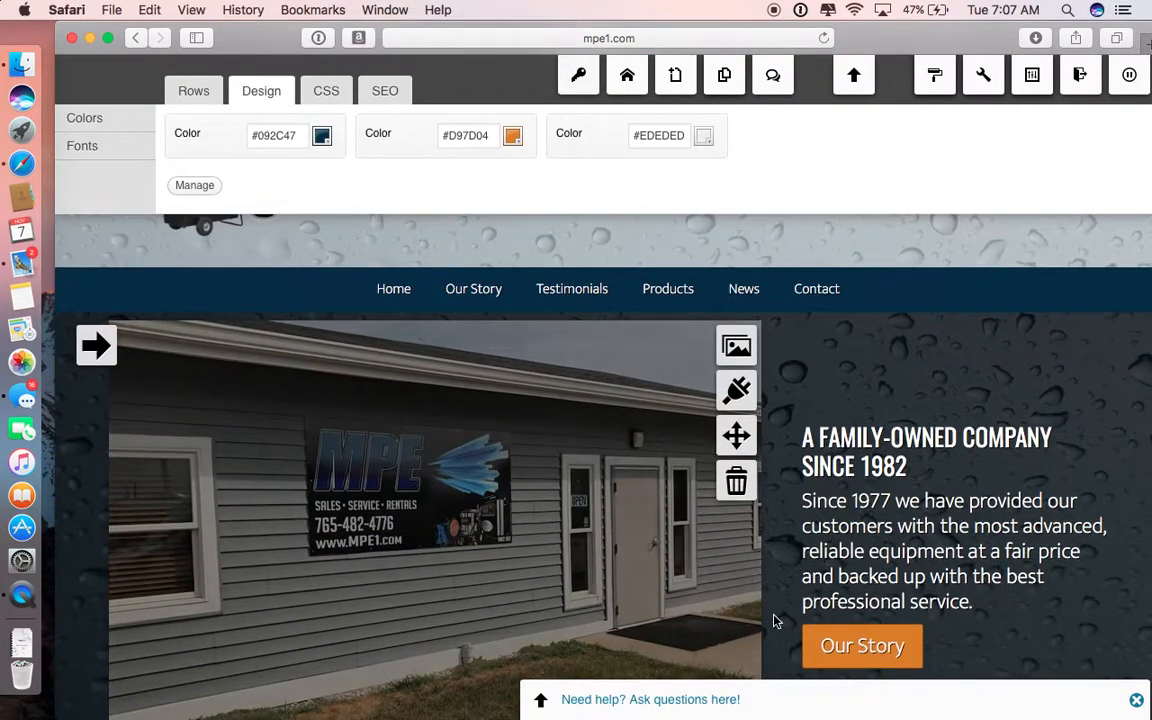
Step: Review the home page slider's settings, from slide durations and size to navigation and metadata, and close them without changes
{"action": "left_click", "coordinate": [733, 394]}
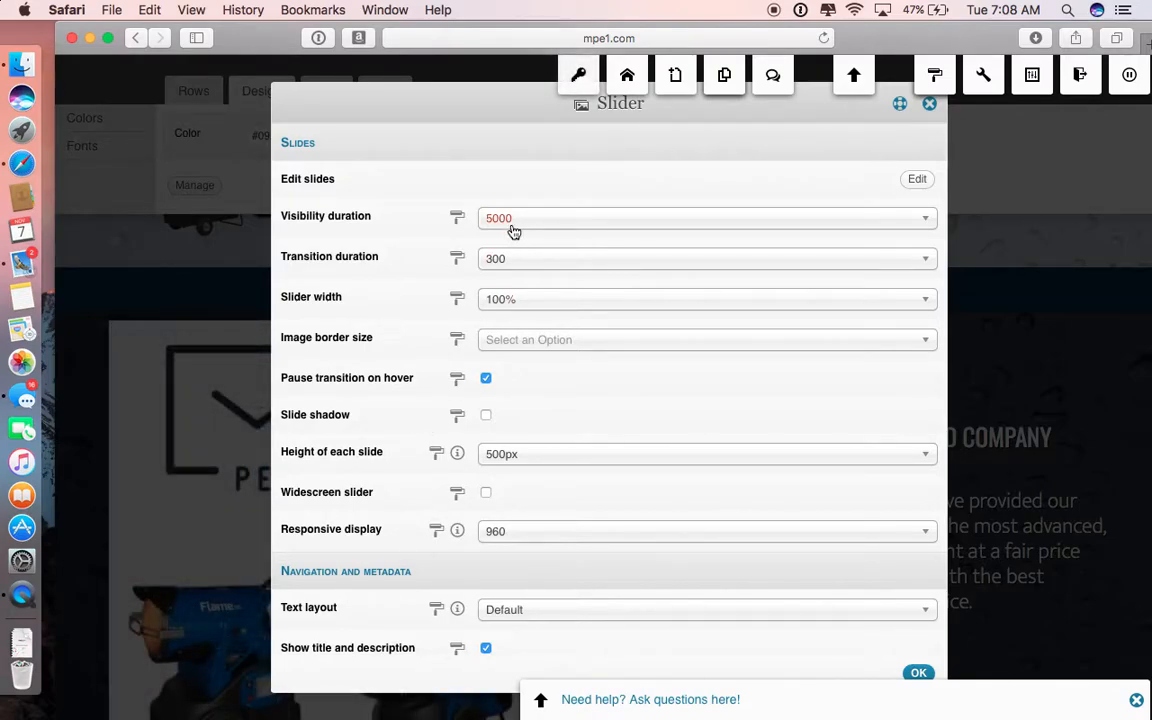
{"action": "scroll", "coordinate": [513, 230], "scroll_direction": "down", "scroll_amount": 3}
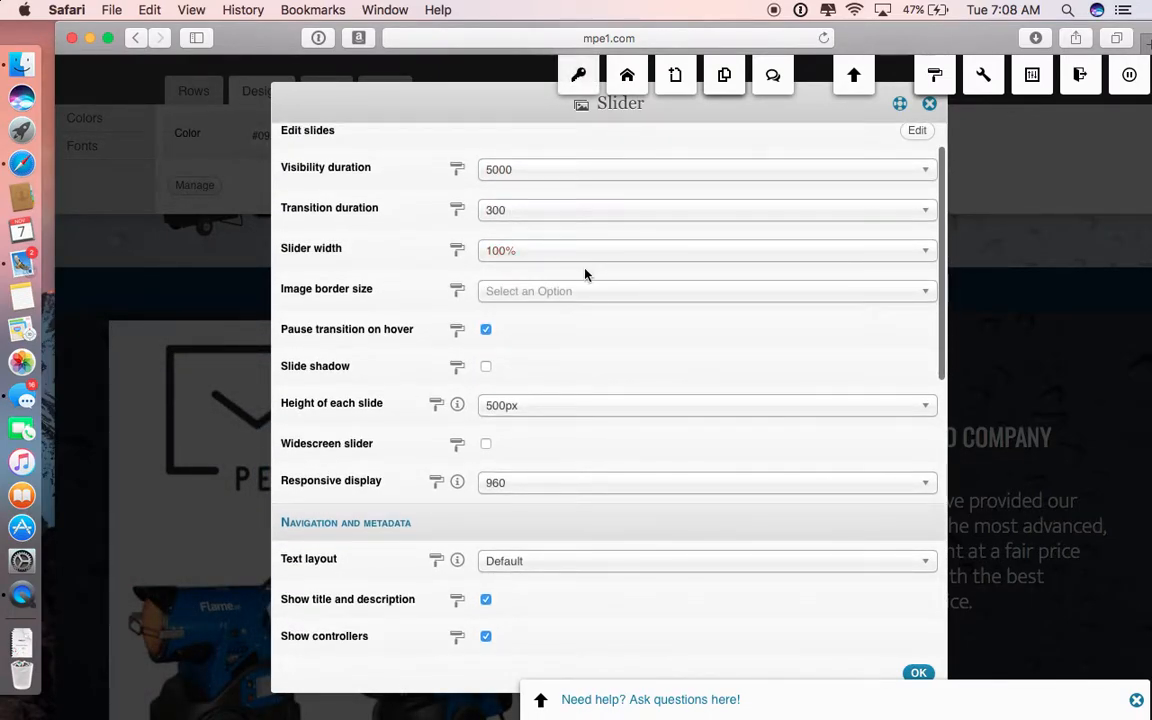
{"action": "scroll", "coordinate": [625, 433], "scroll_direction": "down", "scroll_amount": 5}
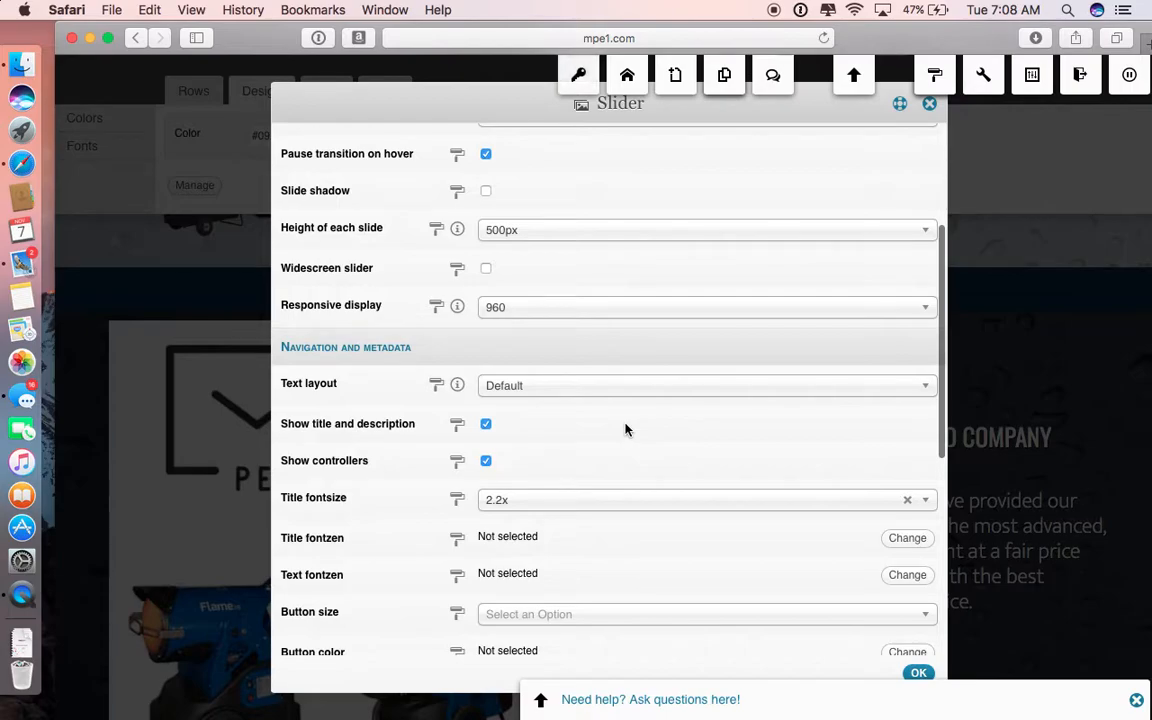
{"action": "scroll", "coordinate": [625, 430], "scroll_direction": "down", "scroll_amount": 6}
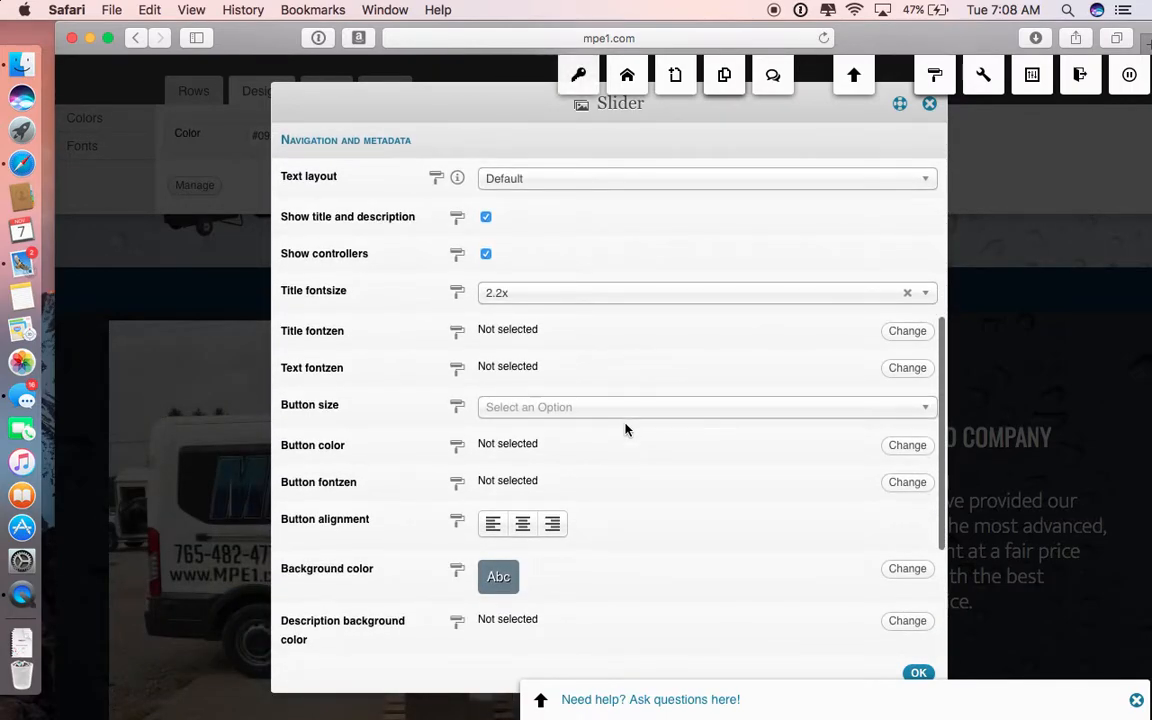
{"action": "scroll", "coordinate": [625, 429], "scroll_direction": "down", "scroll_amount": 6}
{"action": "scroll", "coordinate": [576, 483], "scroll_direction": "up", "scroll_amount": 18}
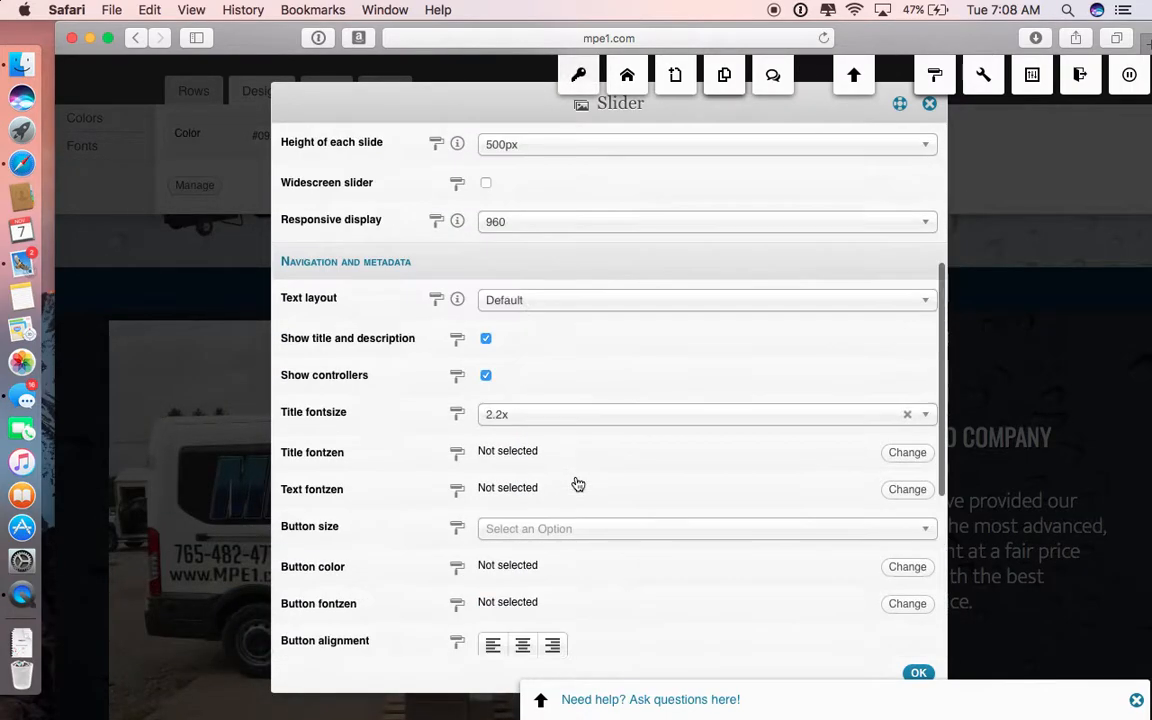
{"action": "left_click", "coordinate": [919, 673]}
{"action": "mouse_move", "coordinate": [631, 538]}
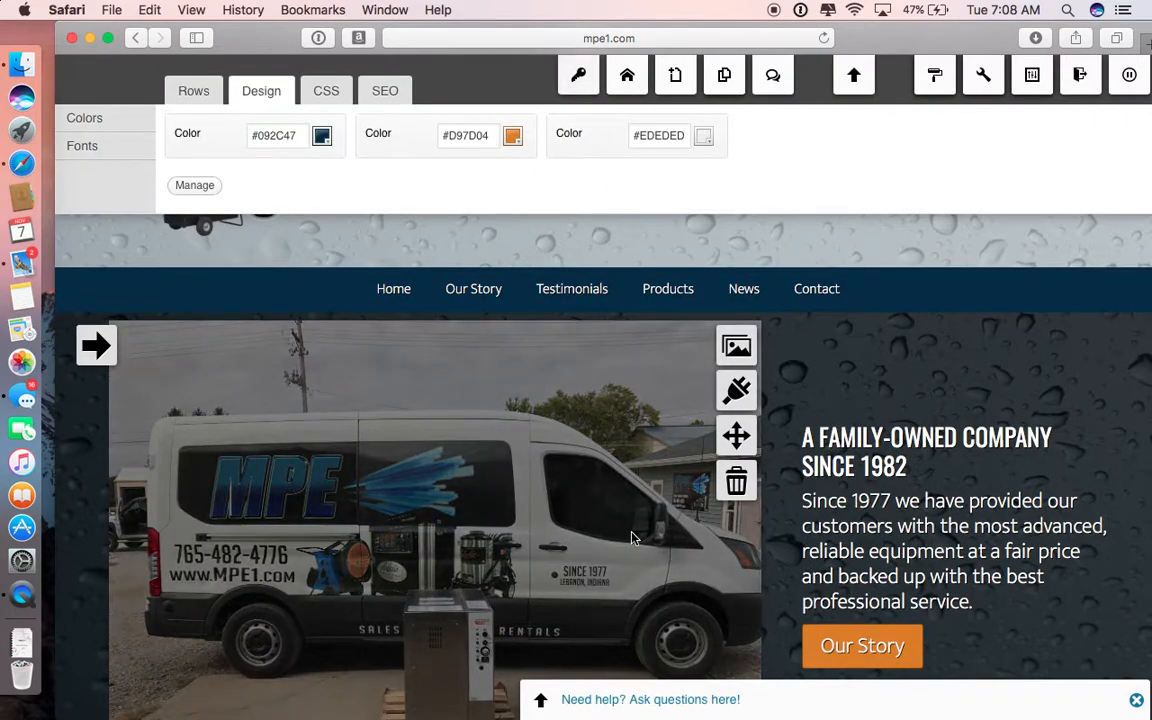
Step: Move the brand logo row below the team photo row, and return it to its place directly under the slider
{"action": "mouse_move", "coordinate": [96, 350]}
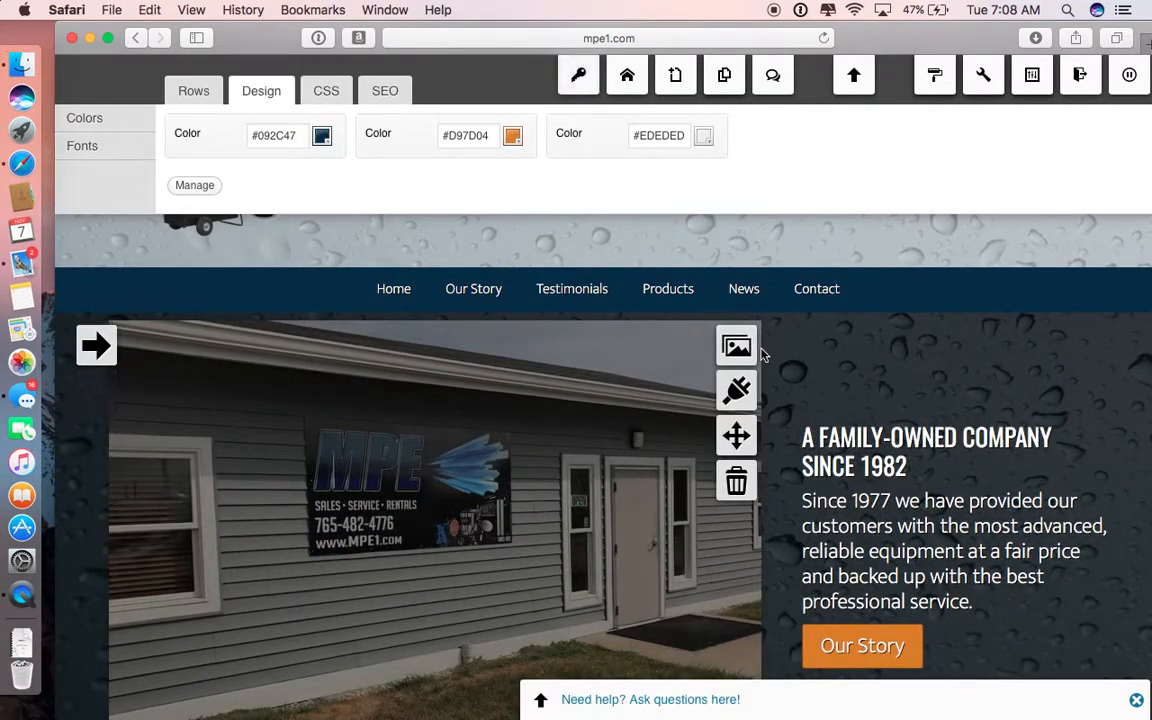
{"action": "scroll", "coordinate": [614, 556], "scroll_direction": "down", "scroll_amount": 5}
{"action": "scroll", "coordinate": [614, 556], "scroll_direction": "down", "scroll_amount": 5}
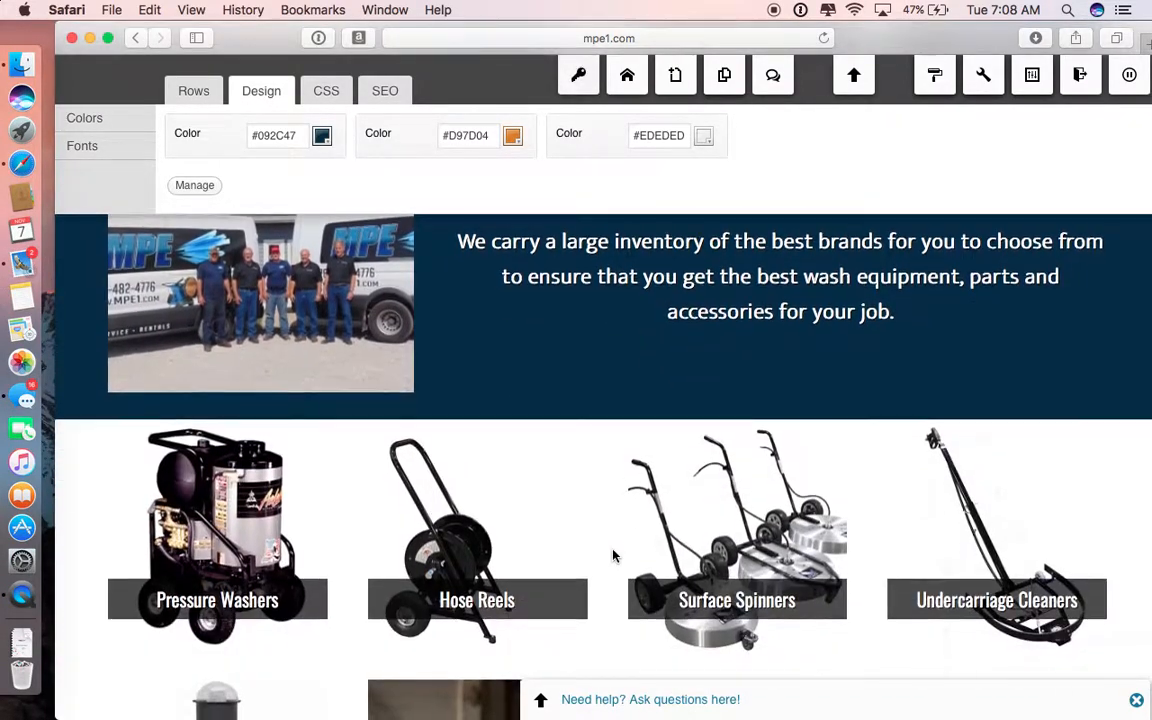
{"action": "scroll", "coordinate": [612, 553], "scroll_direction": "up", "scroll_amount": 6}
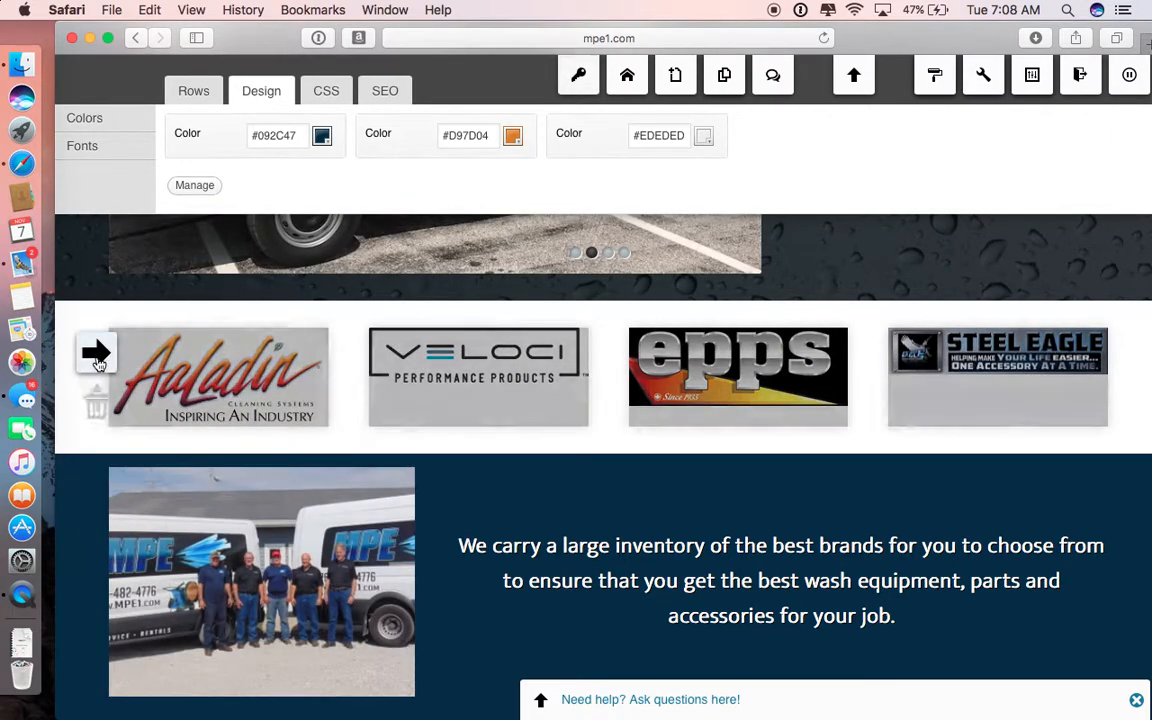
{"action": "mouse_move", "coordinate": [96, 397]}
{"action": "left_click_drag", "start_coordinate": [96, 397], "coordinate": [160, 700]}
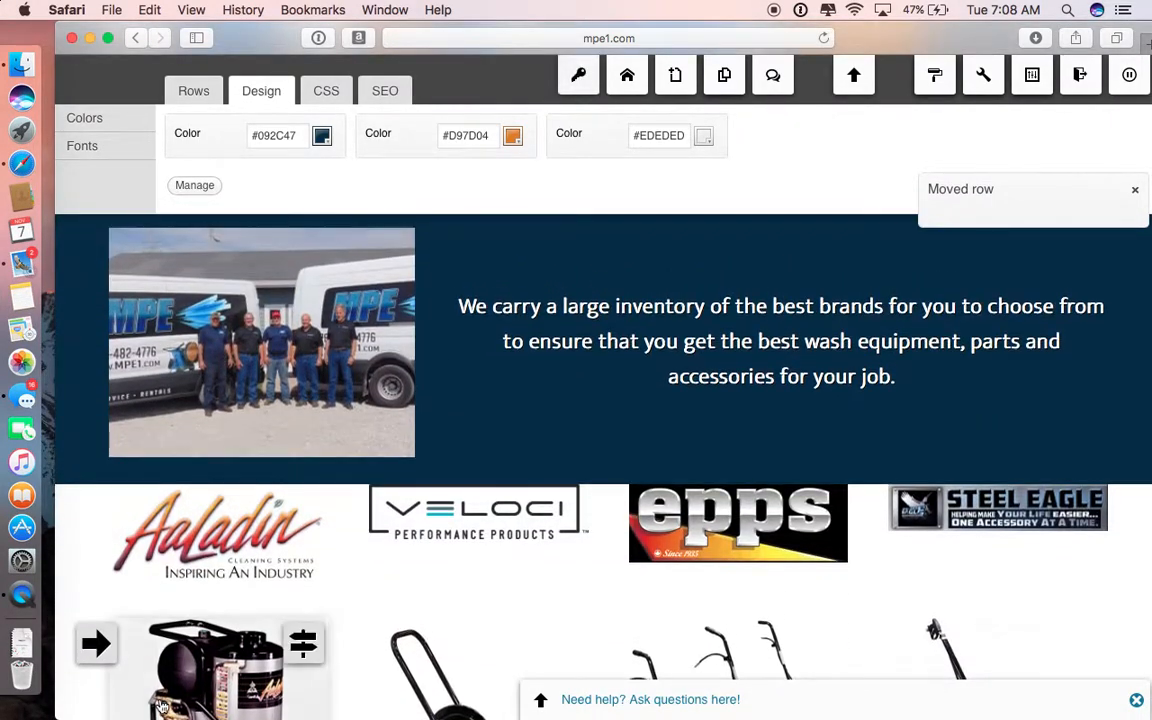
{"action": "mouse_move", "coordinate": [96, 553]}
{"action": "left_click_drag", "start_coordinate": [96, 553], "coordinate": [199, 261]}
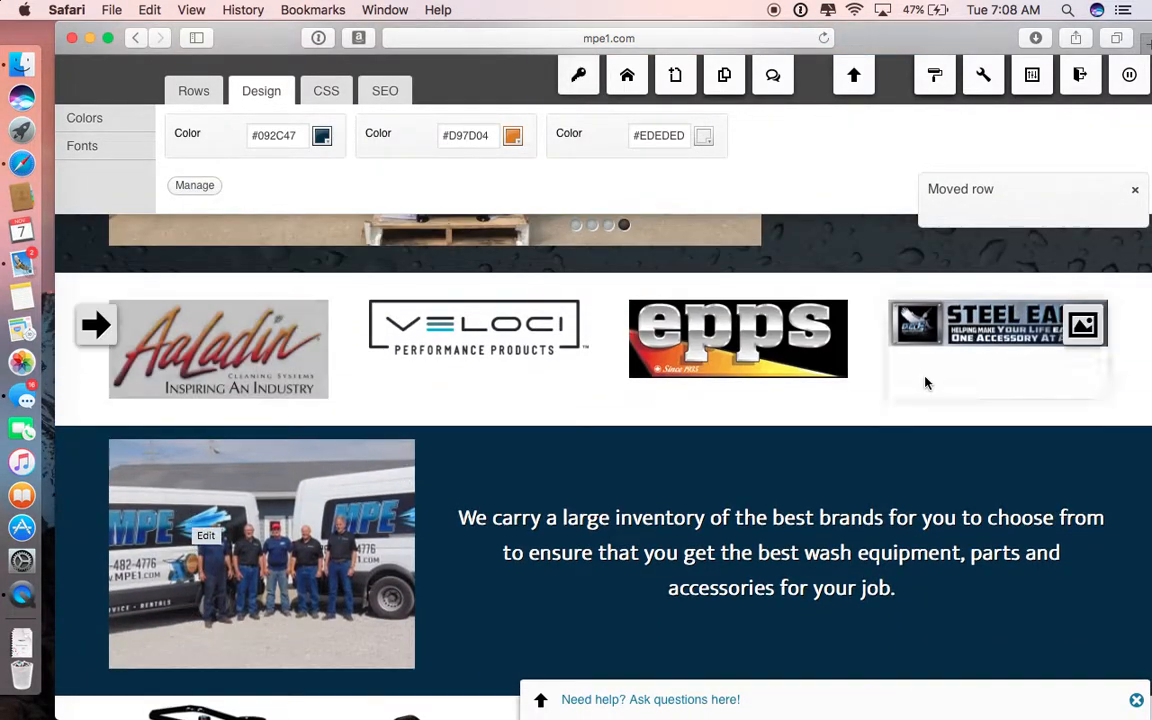
Step: Swap the Steel Eagle logo with the epps logo in the brand row, and swap them back
{"action": "mouse_move", "coordinate": [1083, 370]}
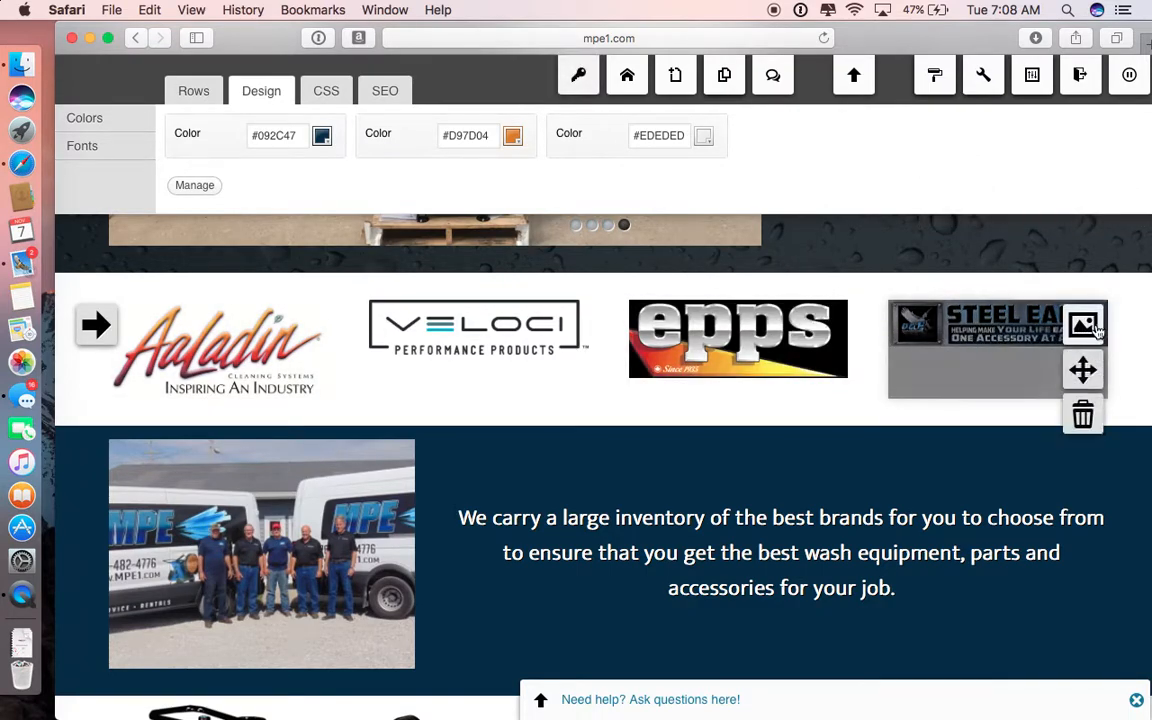
{"action": "left_click_drag", "start_coordinate": [1083, 370], "coordinate": [757, 349]}
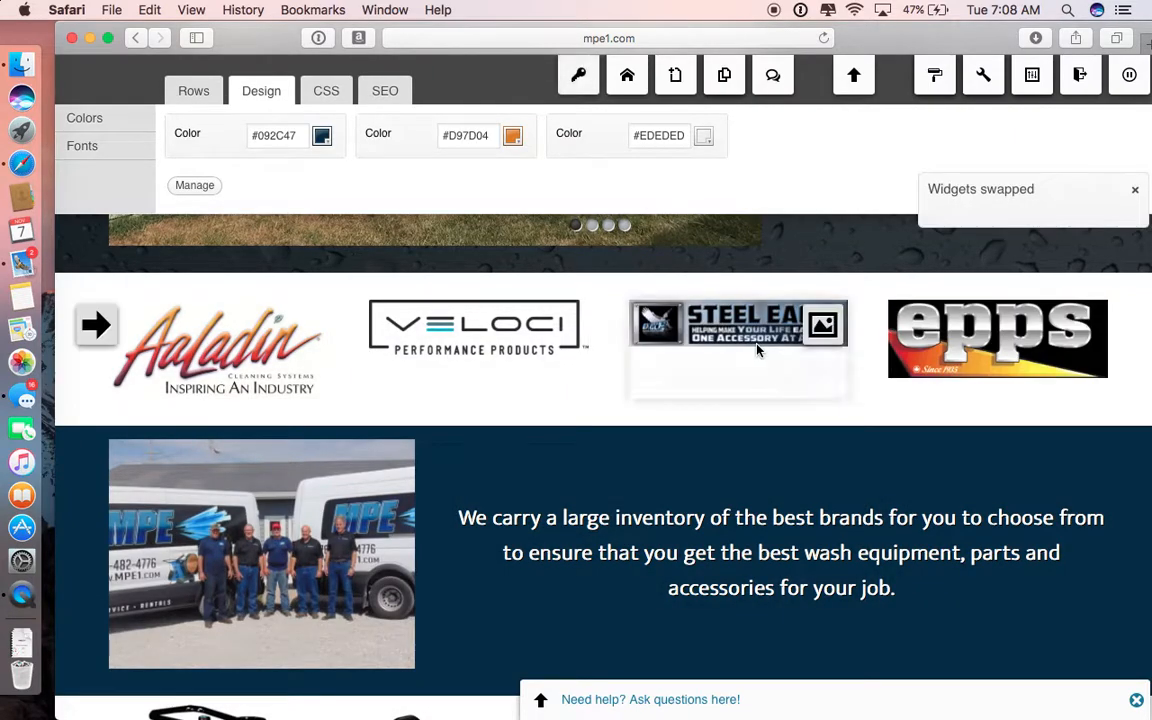
{"action": "mouse_move", "coordinate": [822, 369]}
{"action": "left_click_drag", "start_coordinate": [822, 369], "coordinate": [934, 360]}
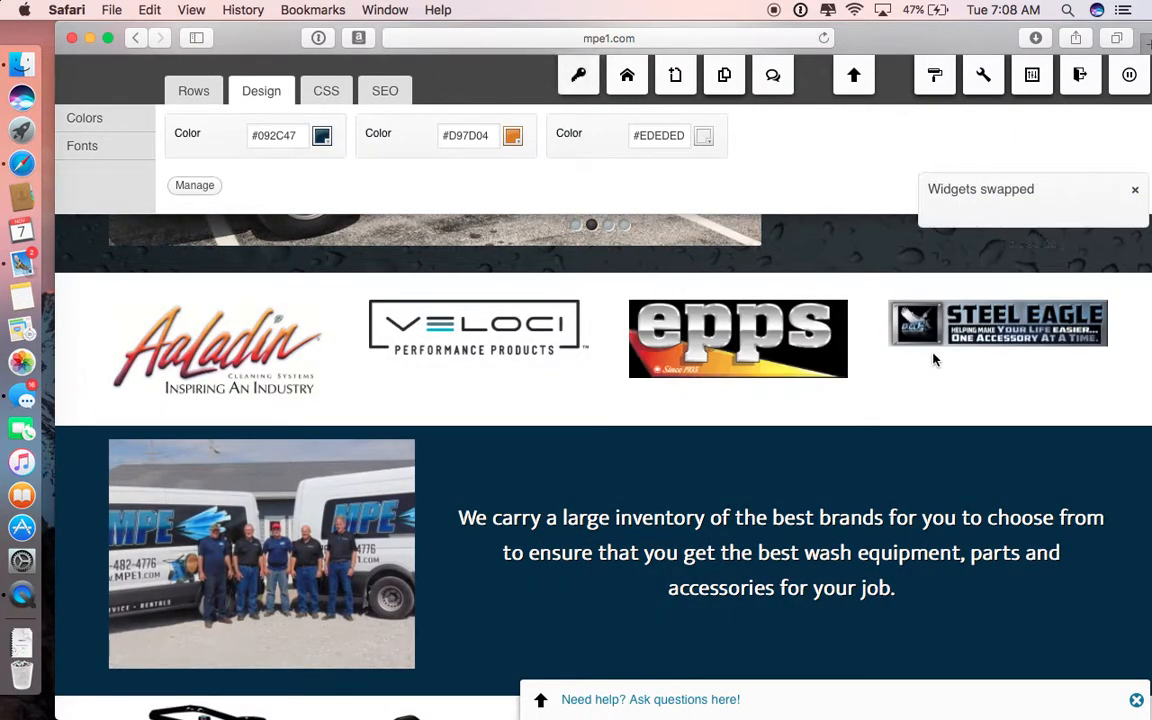
Step: Review the Pressure Washers signpost's title, image, text and destination settings, and close them without changes
{"action": "scroll", "coordinate": [933, 357], "scroll_direction": "down", "scroll_amount": 5}
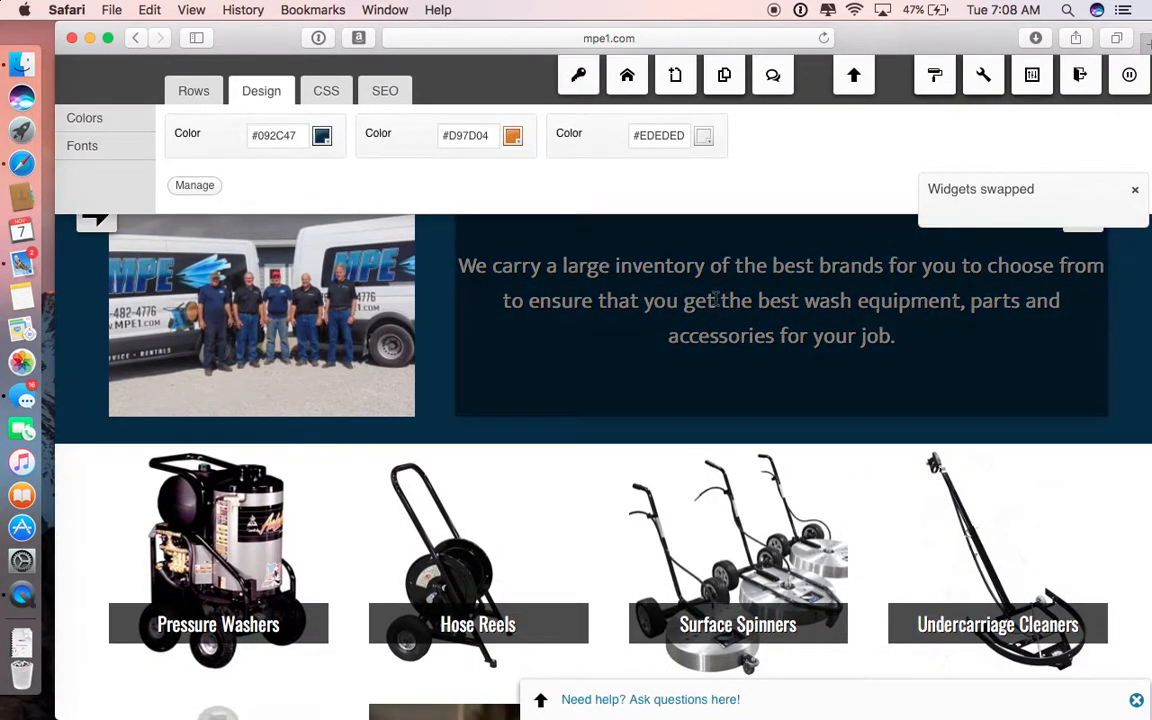
{"action": "scroll", "coordinate": [740, 300], "scroll_direction": "up", "scroll_amount": 2}
{"action": "scroll", "coordinate": [995, 463], "scroll_direction": "down", "scroll_amount": 6}
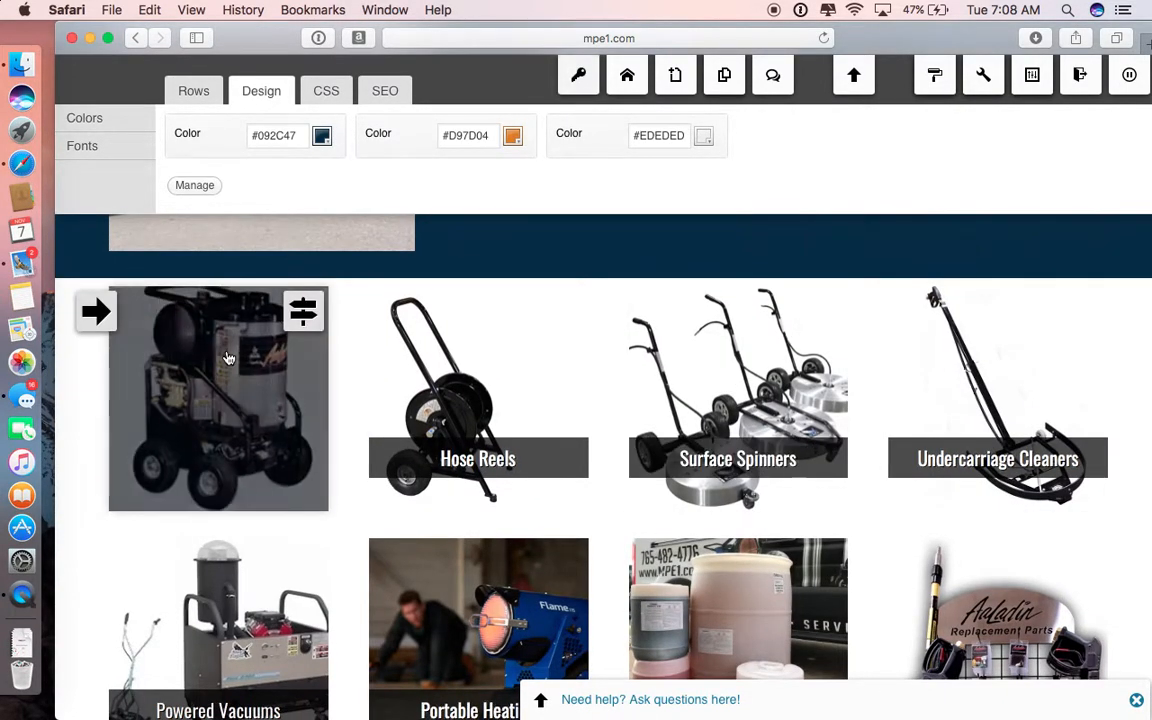
{"action": "left_click", "coordinate": [302, 316]}
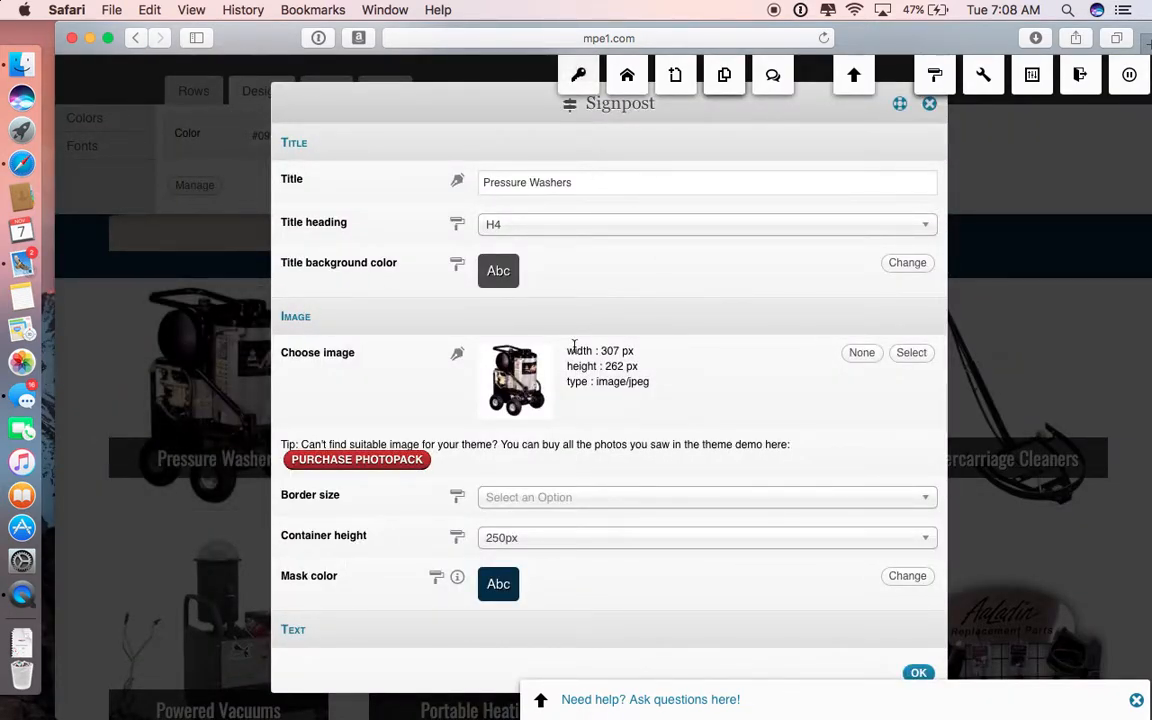
{"action": "scroll", "coordinate": [762, 381], "scroll_direction": "down", "scroll_amount": 5}
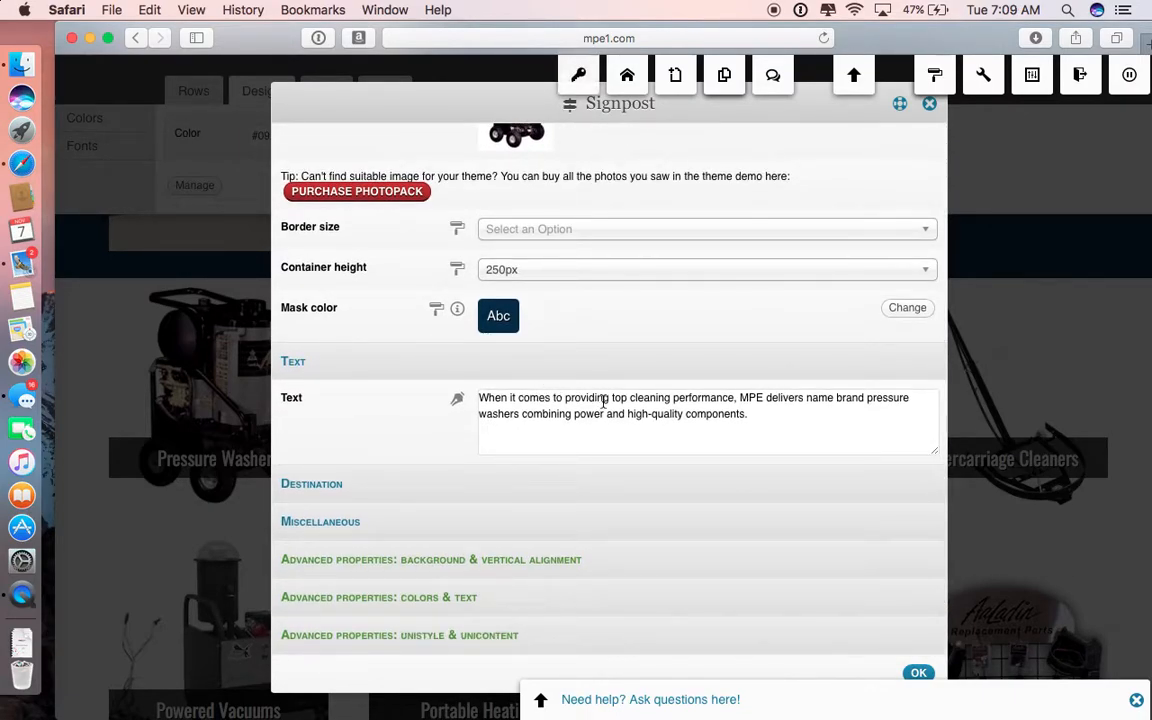
{"action": "scroll", "coordinate": [555, 433], "scroll_direction": "down", "scroll_amount": 1}
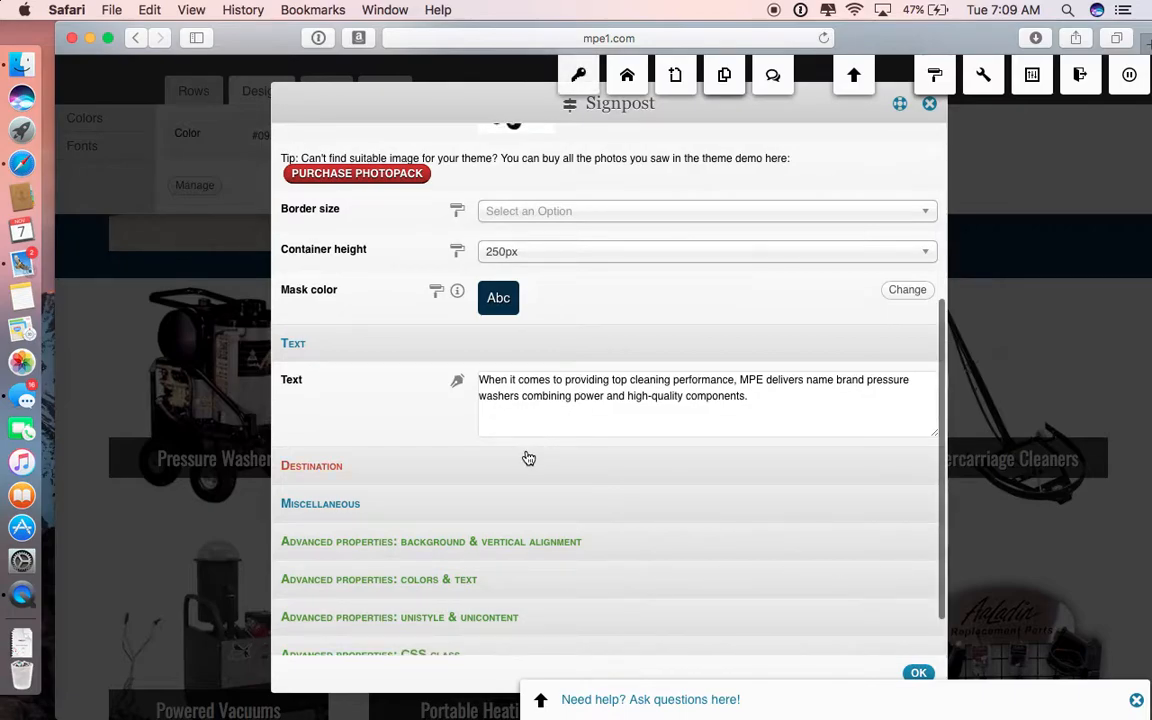
{"action": "left_click", "coordinate": [506, 466]}
{"action": "scroll", "coordinate": [506, 470], "scroll_direction": "down", "scroll_amount": 3}
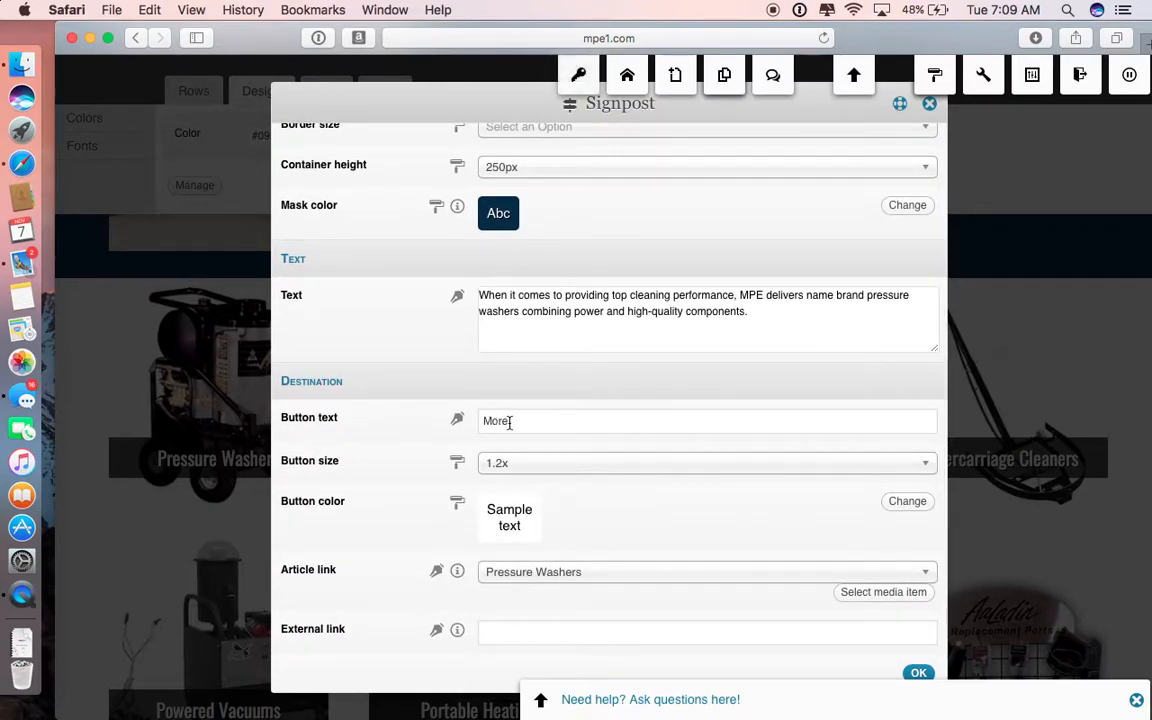
{"action": "scroll", "coordinate": [510, 421], "scroll_direction": "down", "scroll_amount": 3}
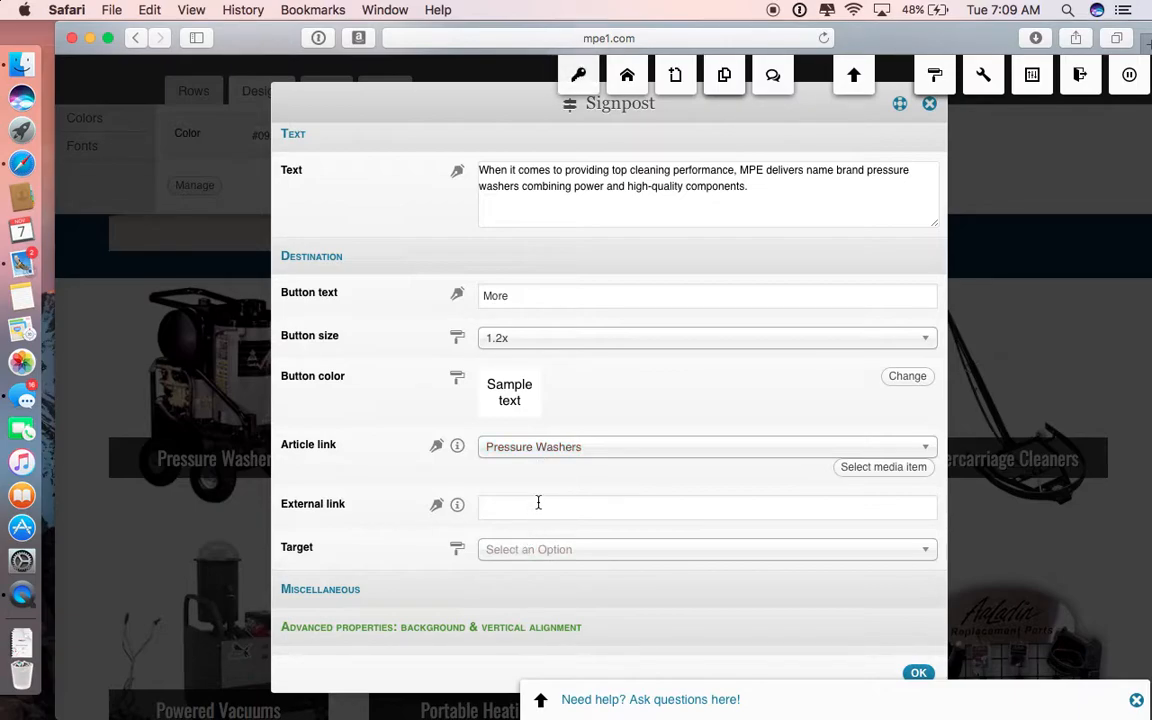
{"action": "left_click", "coordinate": [918, 673]}
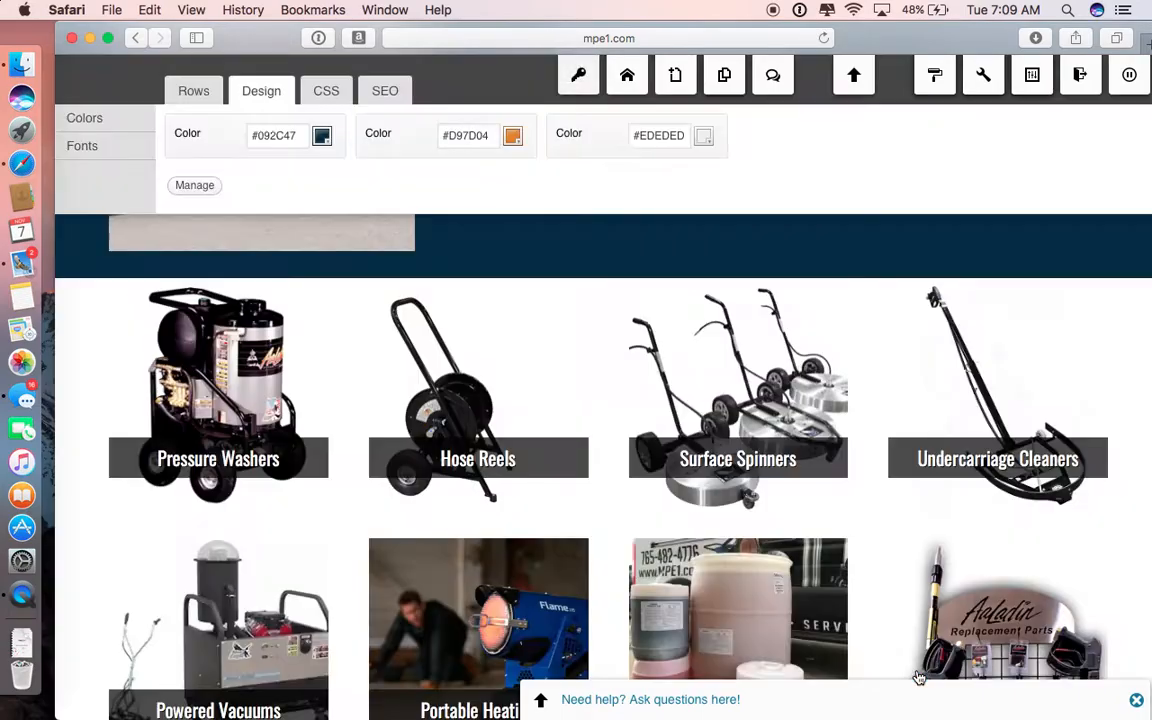
Step: Review the settings of the first customer quote under "What Customers Say About M.P.E.", and close them without changes
{"action": "scroll", "coordinate": [917, 672], "scroll_direction": "down", "scroll_amount": 10}
{"action": "scroll", "coordinate": [917, 672], "scroll_direction": "down", "scroll_amount": 5}
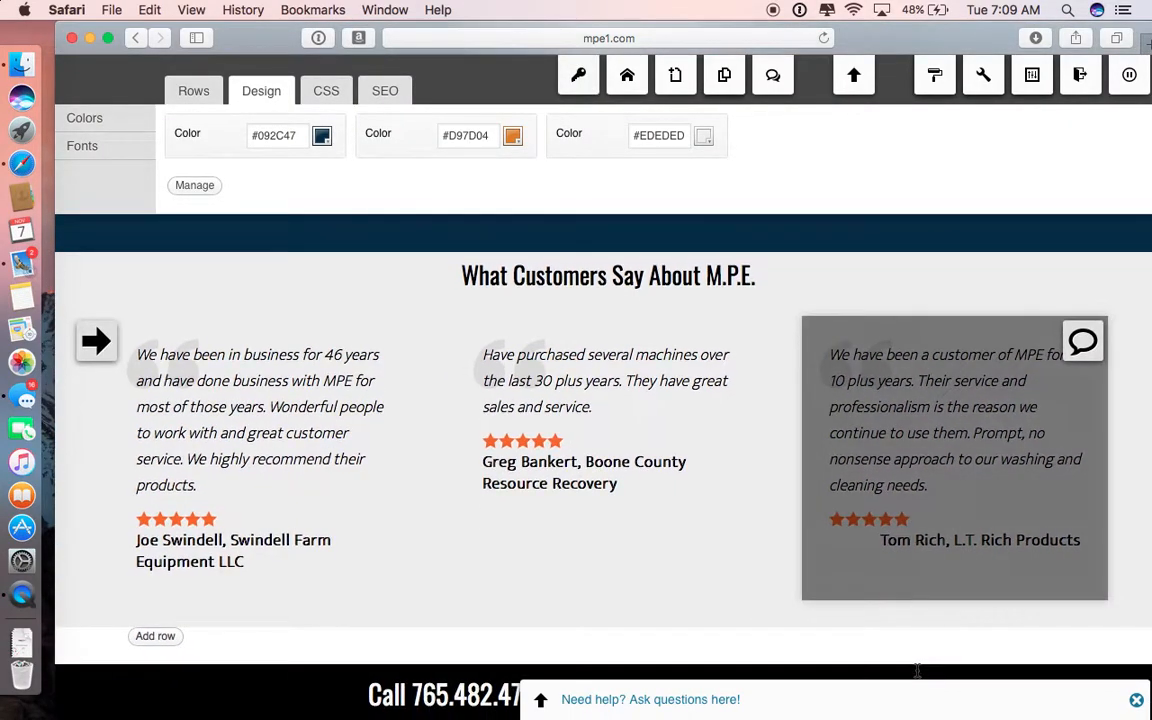
{"action": "left_click", "coordinate": [401, 357]}
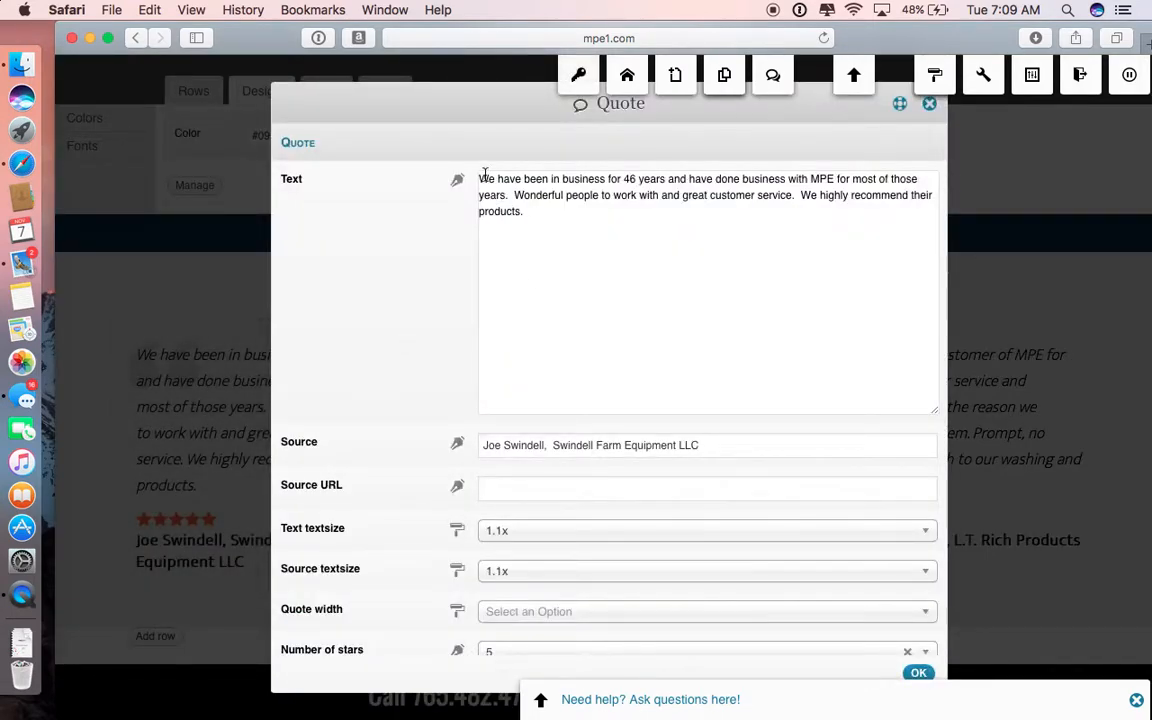
{"action": "scroll", "coordinate": [563, 432], "scroll_direction": "down", "scroll_amount": 3}
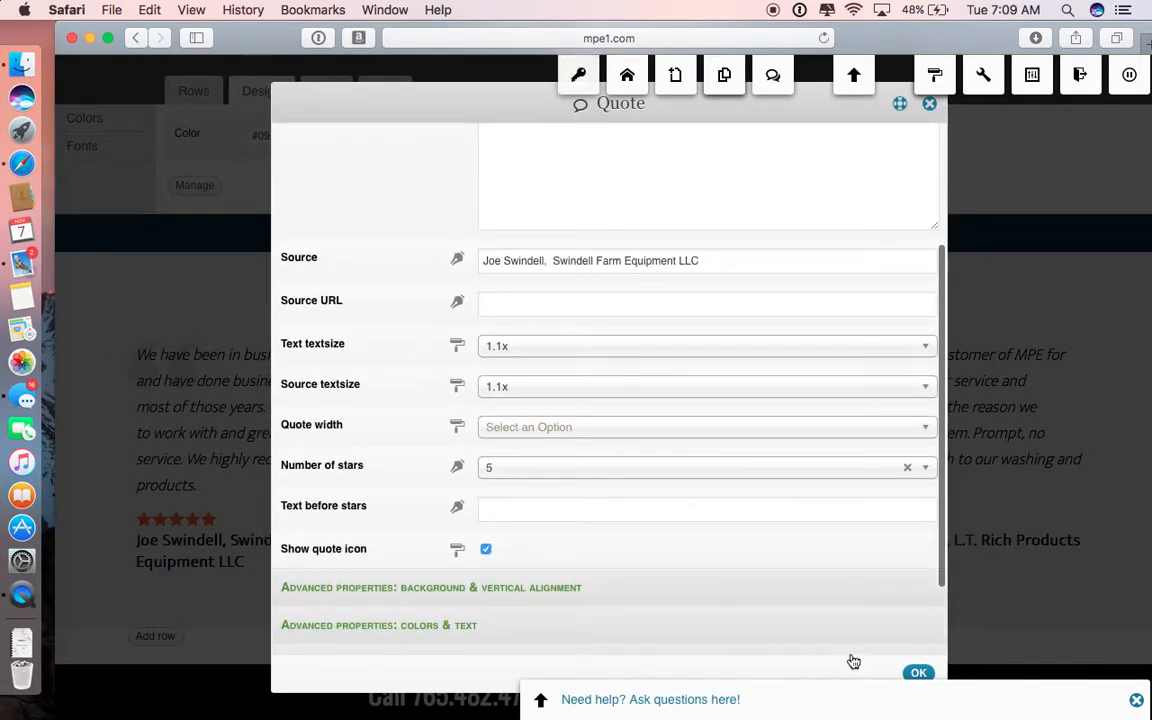
{"action": "left_click", "coordinate": [918, 671]}
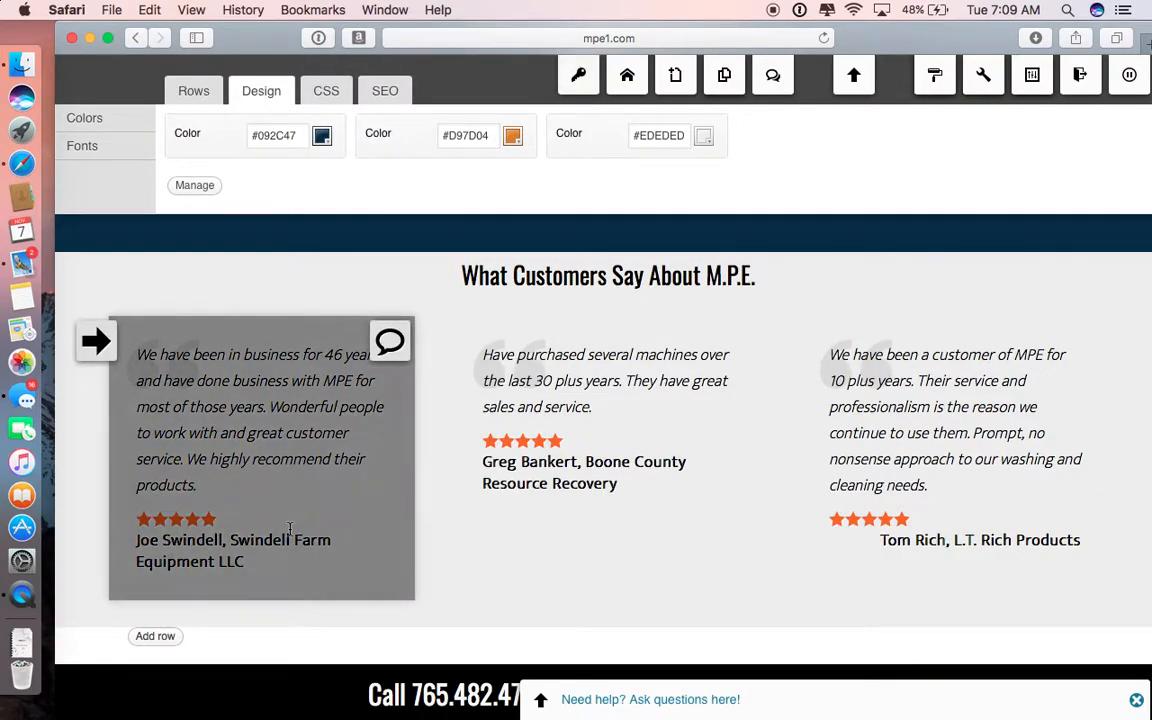
{"action": "scroll", "coordinate": [288, 530], "scroll_direction": "down", "scroll_amount": 2}
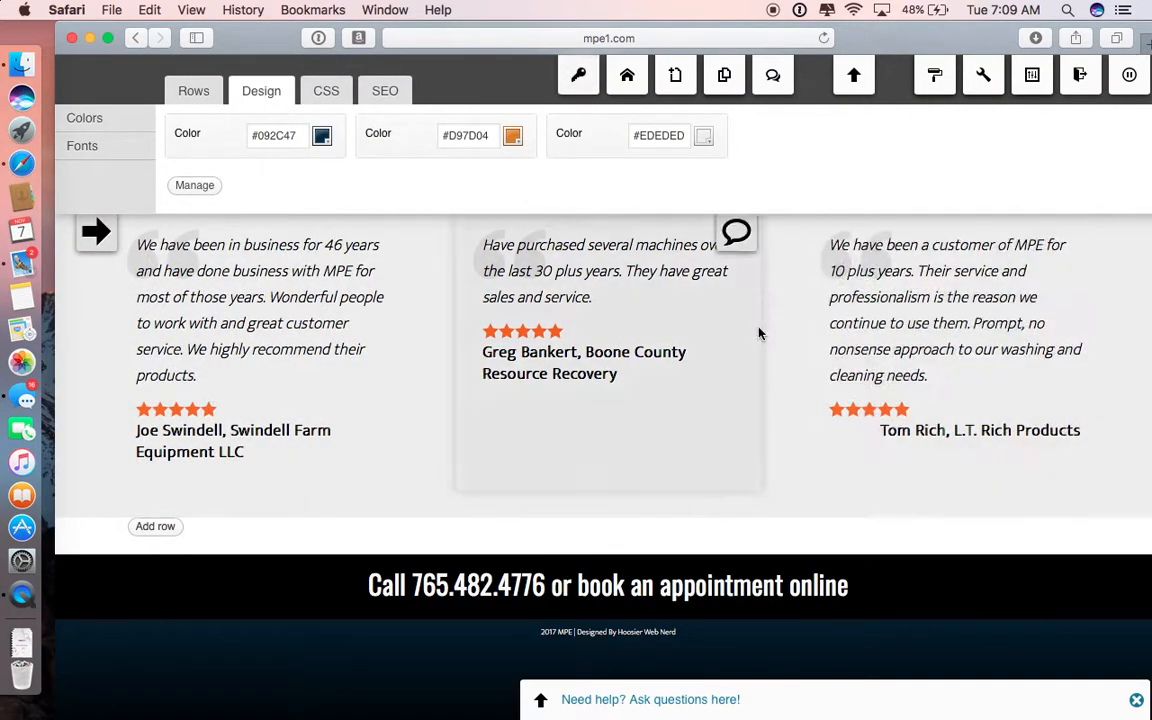
{"action": "scroll", "coordinate": [759, 329], "scroll_direction": "up", "scroll_amount": 2}
{"action": "scroll", "coordinate": [487, 355], "scroll_direction": "down", "scroll_amount": 2}
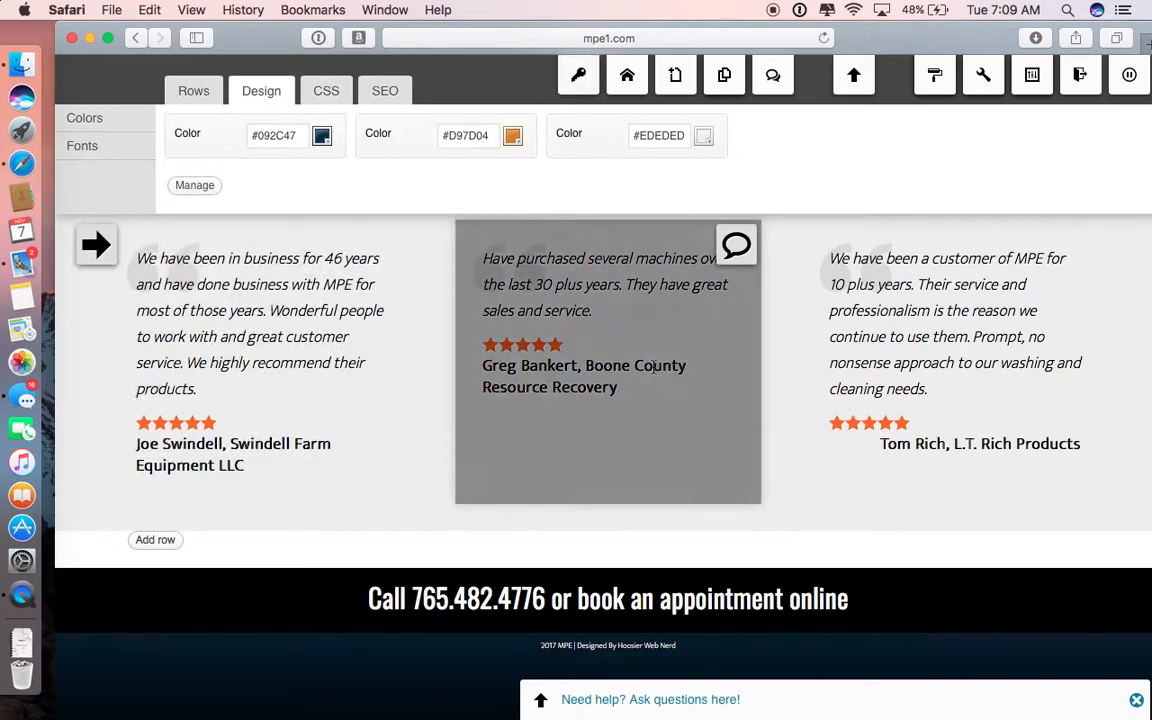
Step: Add a row of three equal columns below the customer quotes by placing its layout on the page, and delete that row
{"action": "left_click", "coordinate": [194, 92]}
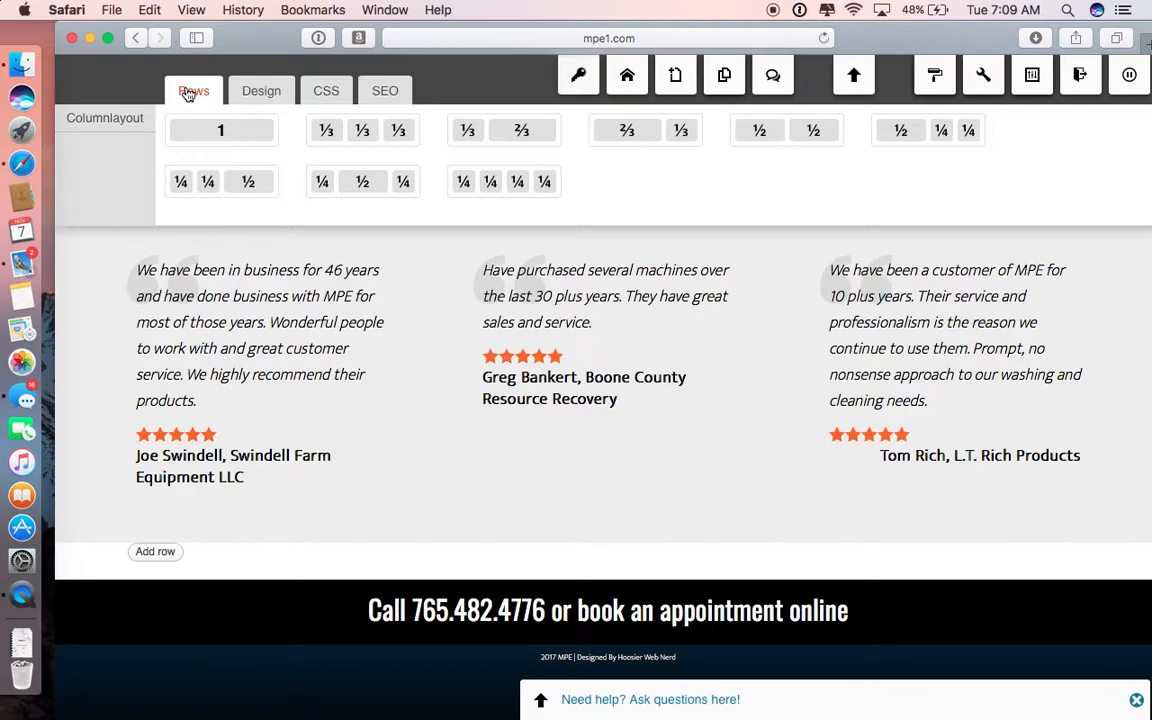
{"action": "left_click_drag", "start_coordinate": [365, 131], "coordinate": [582, 640]}
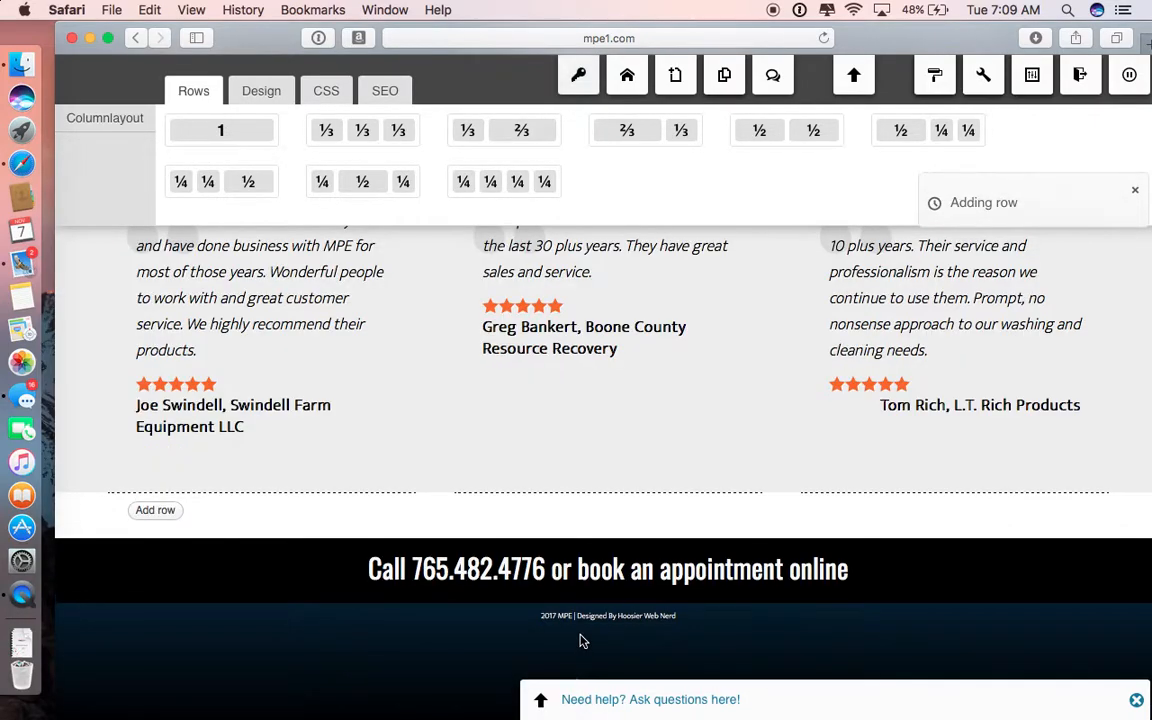
{"action": "scroll", "coordinate": [583, 641], "scroll_direction": "up", "scroll_amount": 2}
{"action": "scroll", "coordinate": [583, 641], "scroll_direction": "down", "scroll_amount": 2}
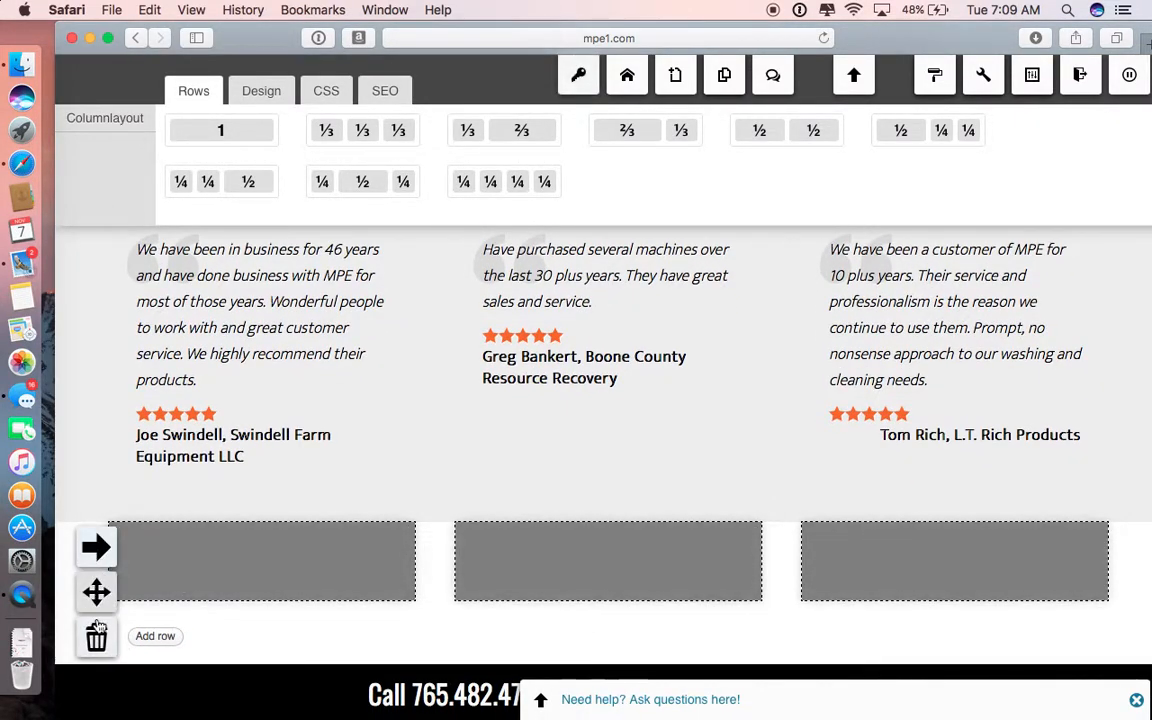
{"action": "left_click", "coordinate": [96, 637]}
{"action": "left_click", "coordinate": [771, 401]}
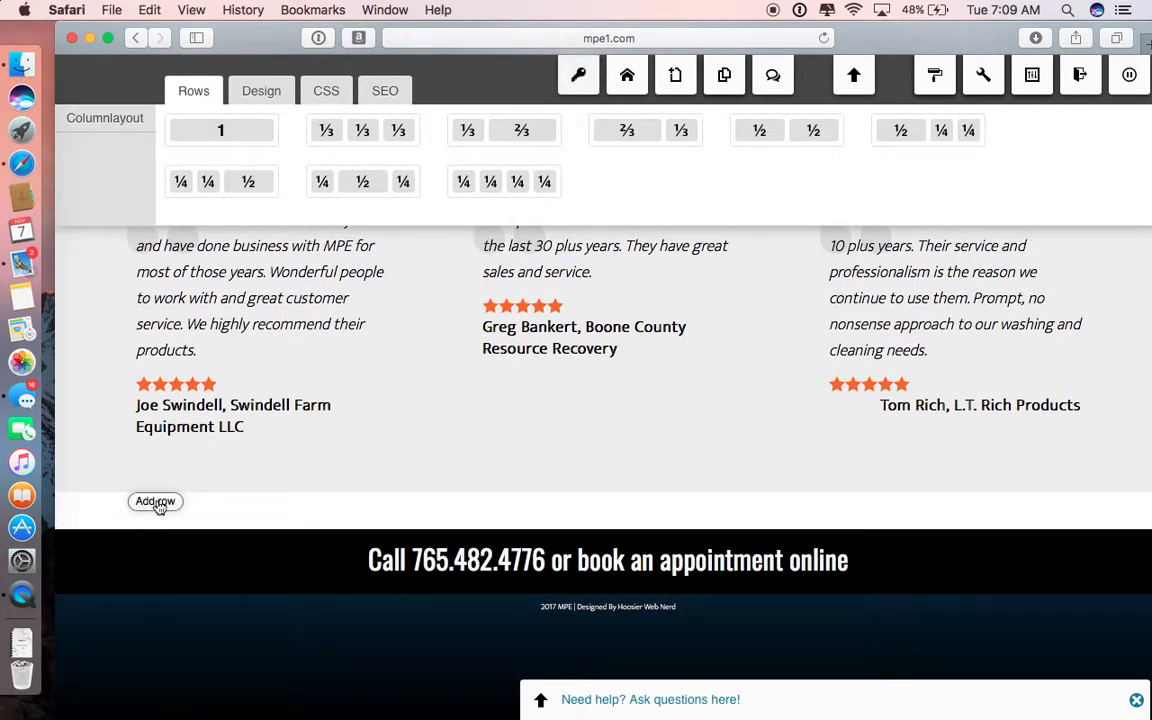
Step: Use the page's Add row command to insert a row of three one-third columns below the customer quotes
{"action": "left_click", "coordinate": [153, 510]}
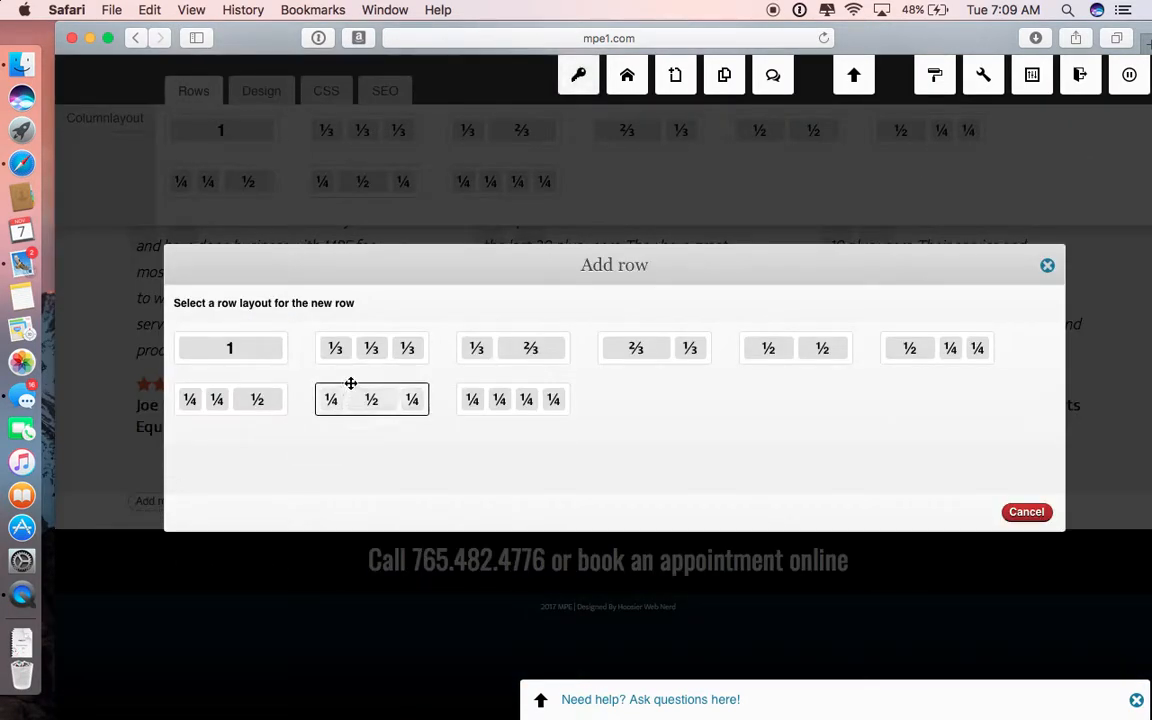
{"action": "left_click", "coordinate": [360, 353]}
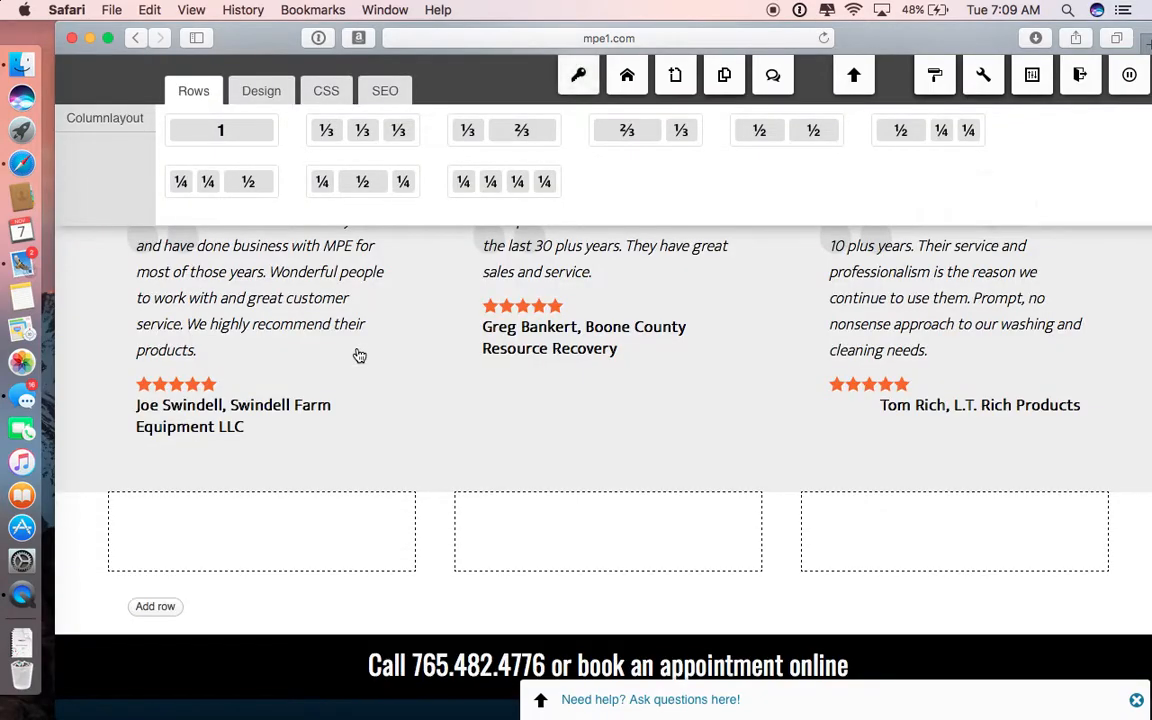
{"action": "scroll", "coordinate": [357, 353], "scroll_direction": "up", "scroll_amount": 1}
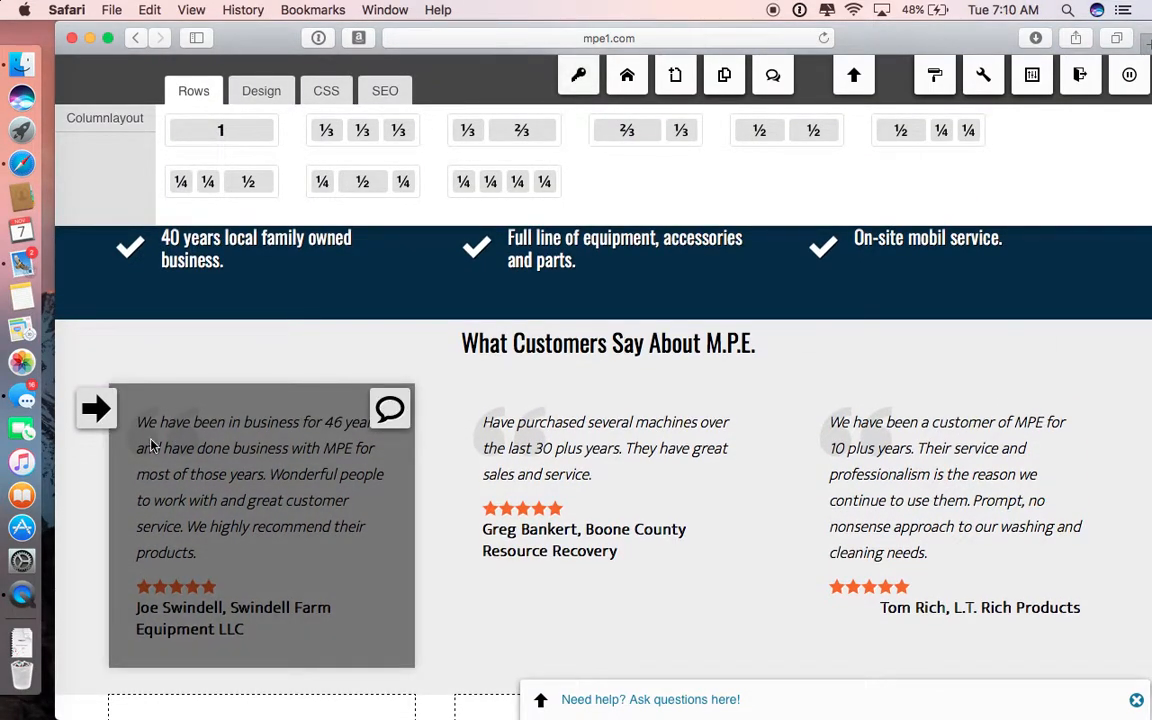
{"action": "scroll", "coordinate": [151, 445], "scroll_direction": "down", "scroll_amount": 1}
{"action": "scroll", "coordinate": [137, 502], "scroll_direction": "down", "scroll_amount": 5}
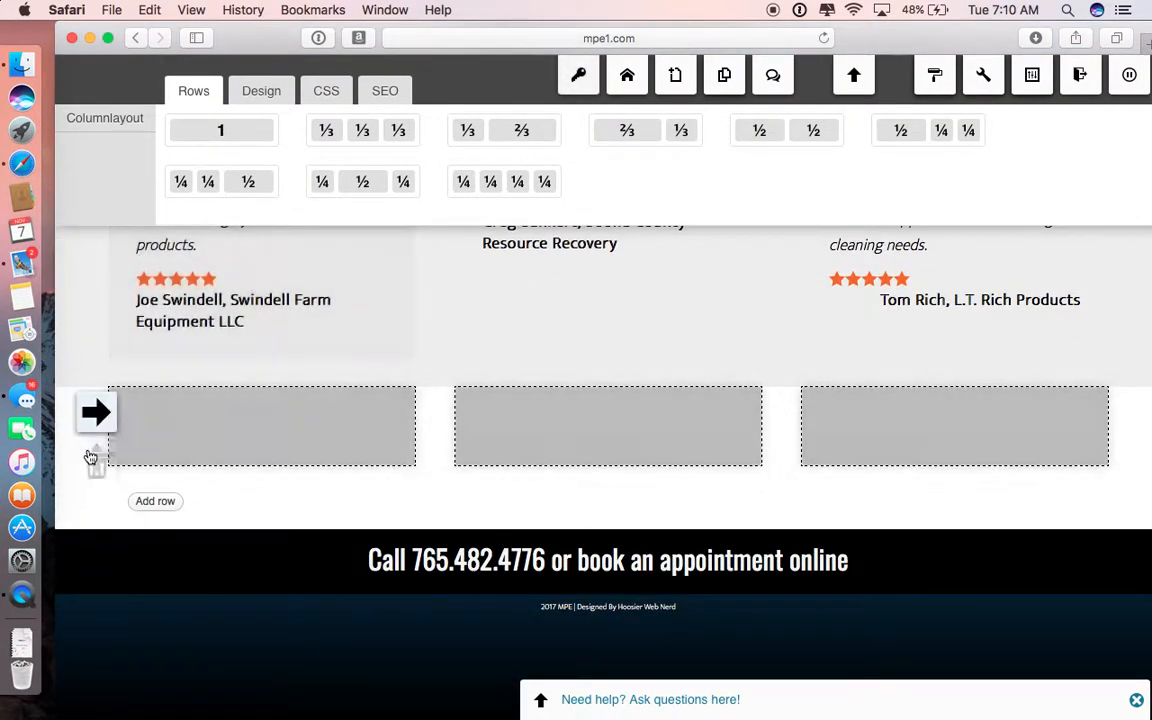
Step: Check which background color the customer quotes row uses in its row properties, and close them without changes
{"action": "scroll", "coordinate": [110, 380], "scroll_direction": "up", "scroll_amount": 4}
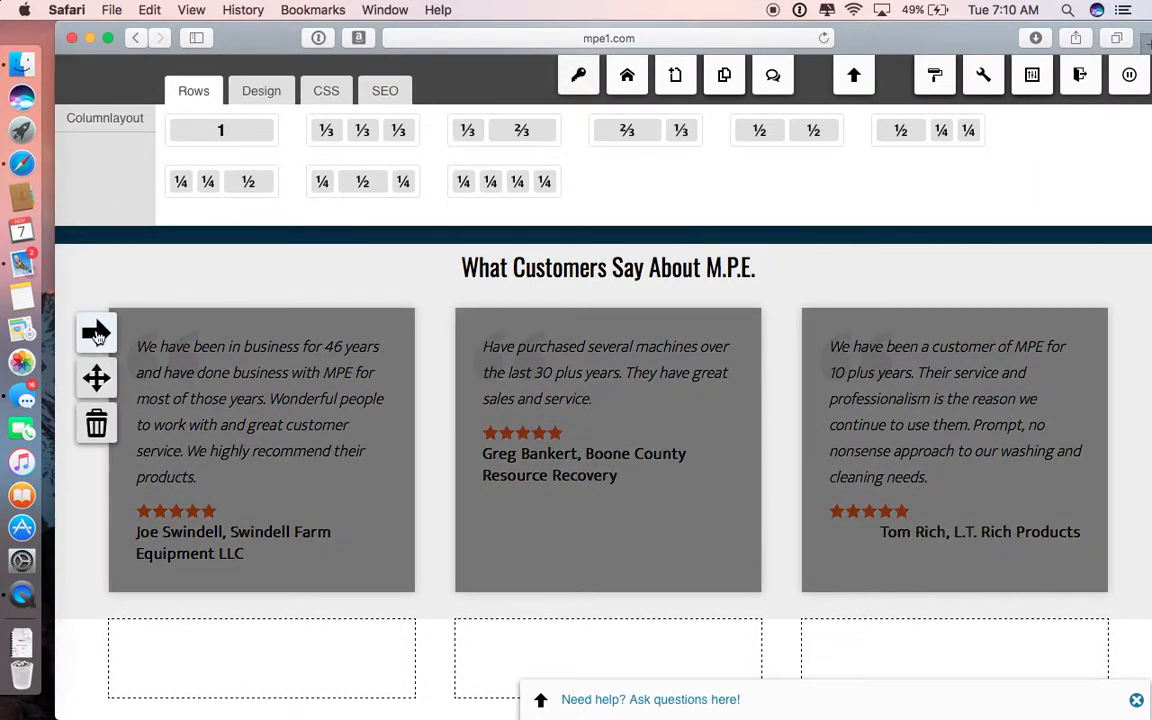
{"action": "left_click", "coordinate": [96, 332]}
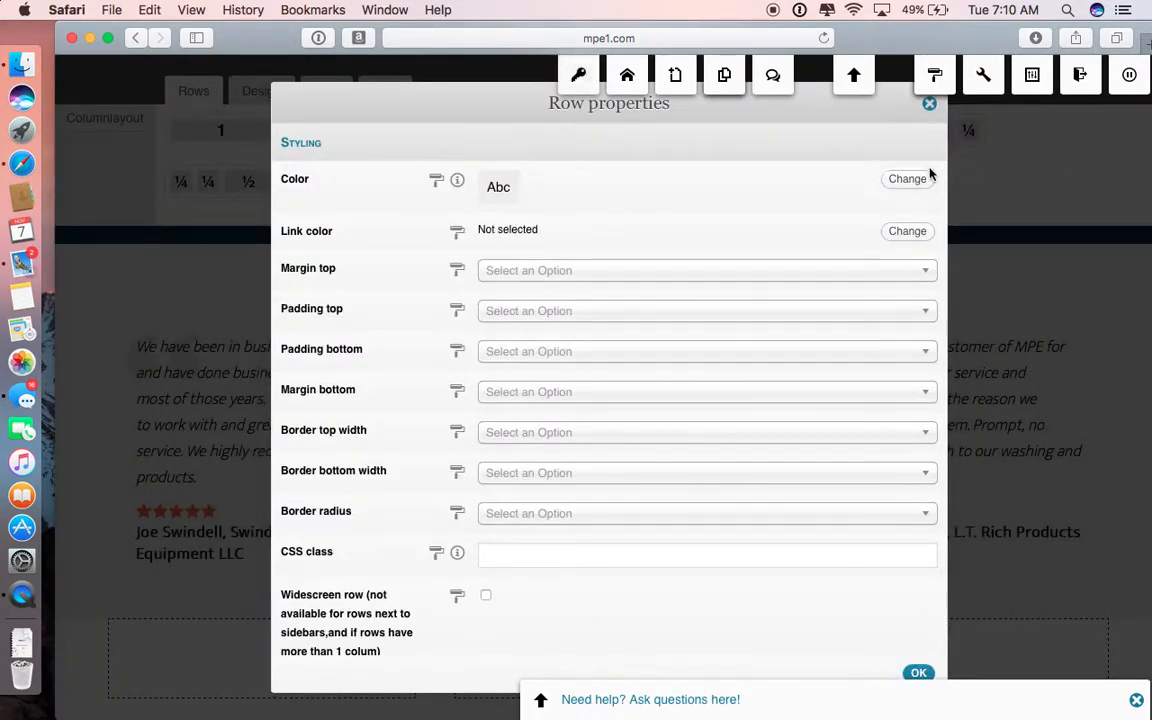
{"action": "left_click", "coordinate": [907, 180]}
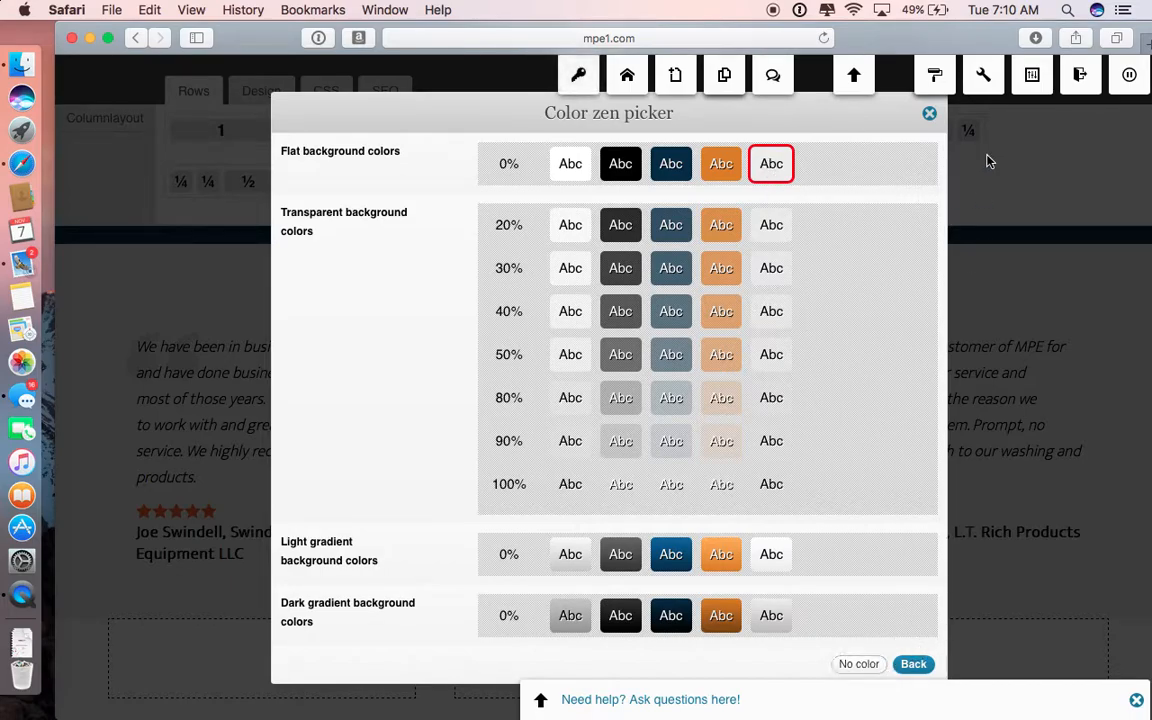
{"action": "left_click", "coordinate": [931, 113]}
Step: Set the empty three-column row's background to the flat 0% light gray color, matching the customer quotes row
{"action": "scroll", "coordinate": [419, 476], "scroll_direction": "down", "scroll_amount": 5}
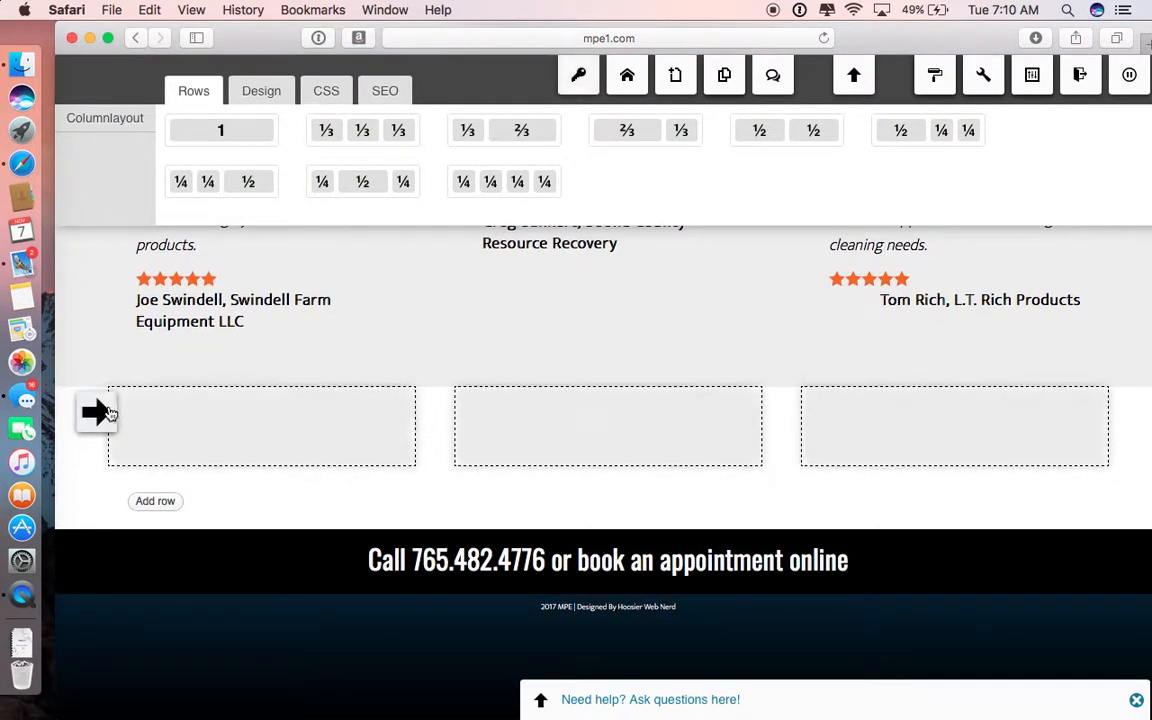
{"action": "left_click", "coordinate": [96, 413]}
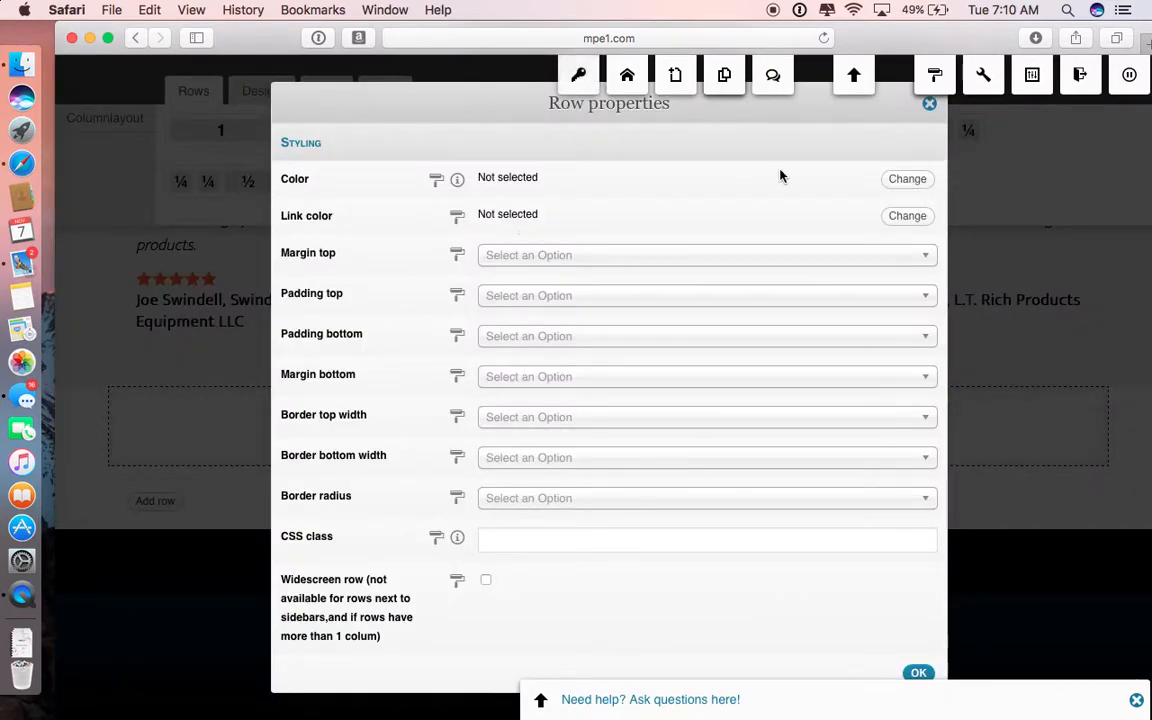
{"action": "left_click", "coordinate": [906, 182]}
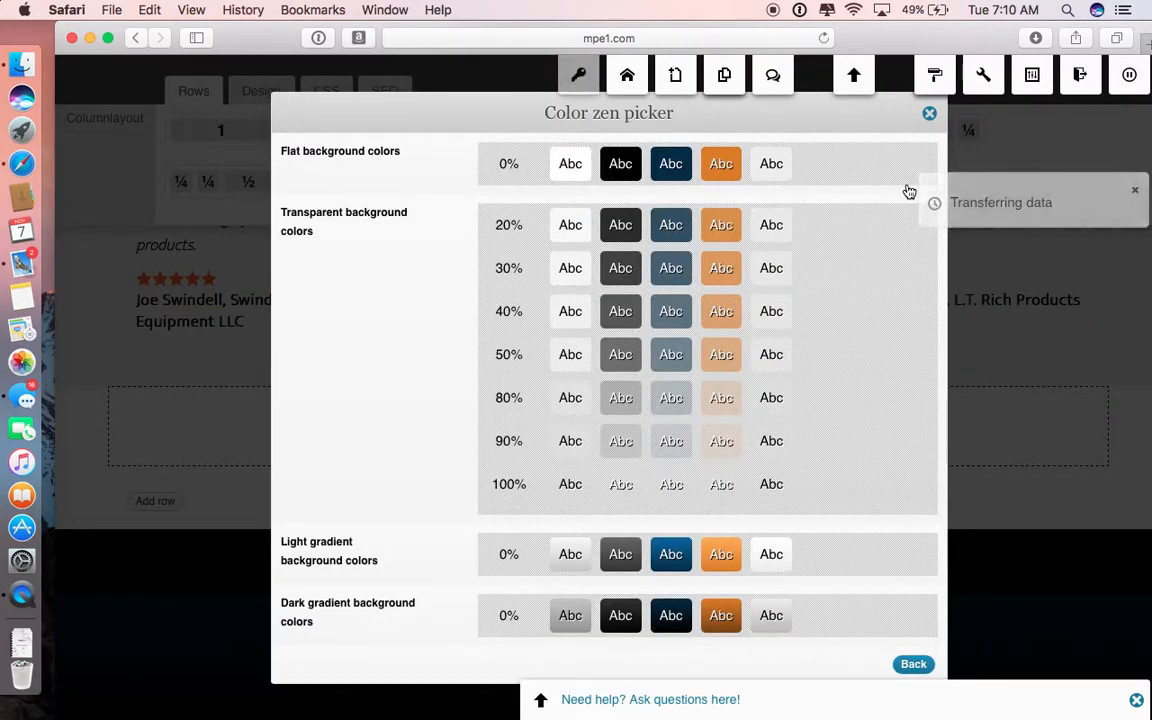
{"action": "left_click", "coordinate": [771, 163]}
{"action": "left_click", "coordinate": [914, 673]}
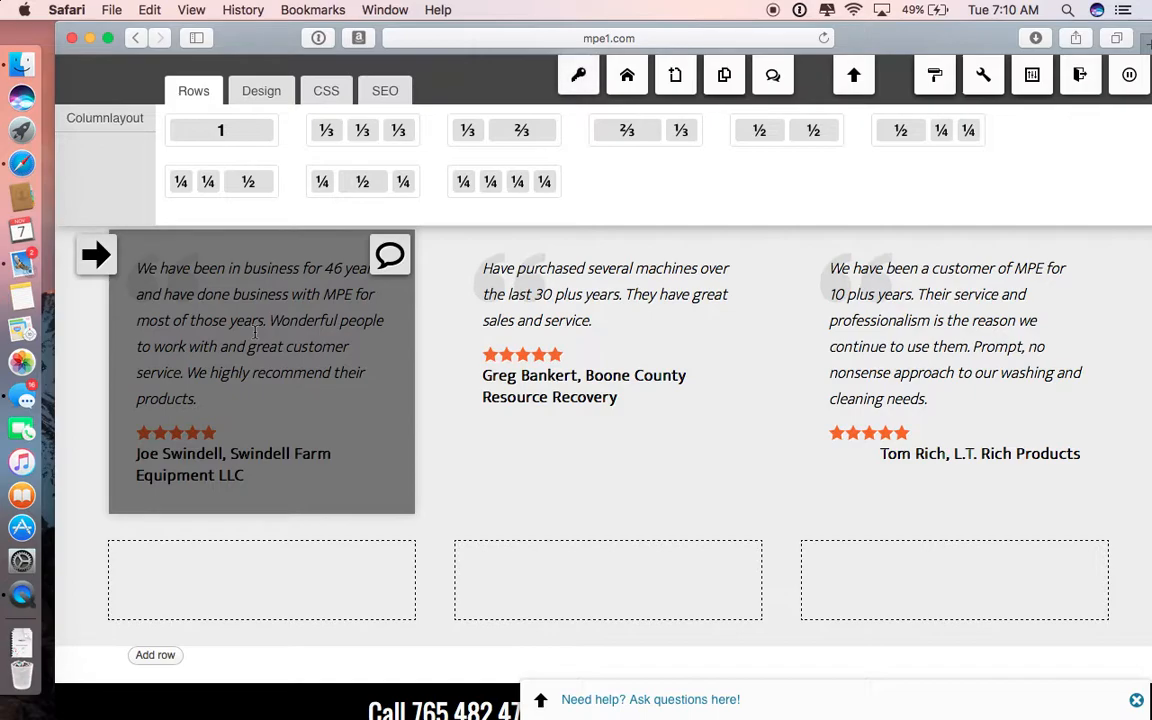
Step: Copy the first customer quote widget and paste it into all three columns of the new row
{"action": "key", "text": "ctrl+c"}
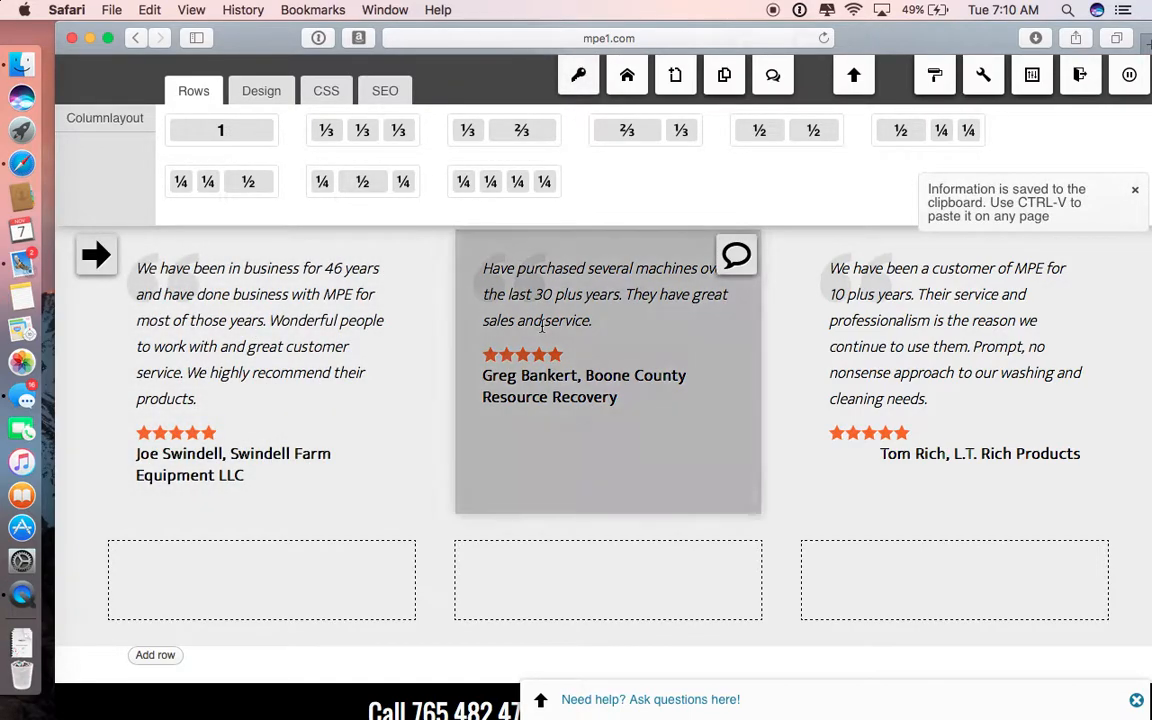
{"action": "scroll", "coordinate": [610, 400], "scroll_direction": "down", "scroll_amount": 3}
{"action": "mouse_move", "coordinate": [262, 447]}
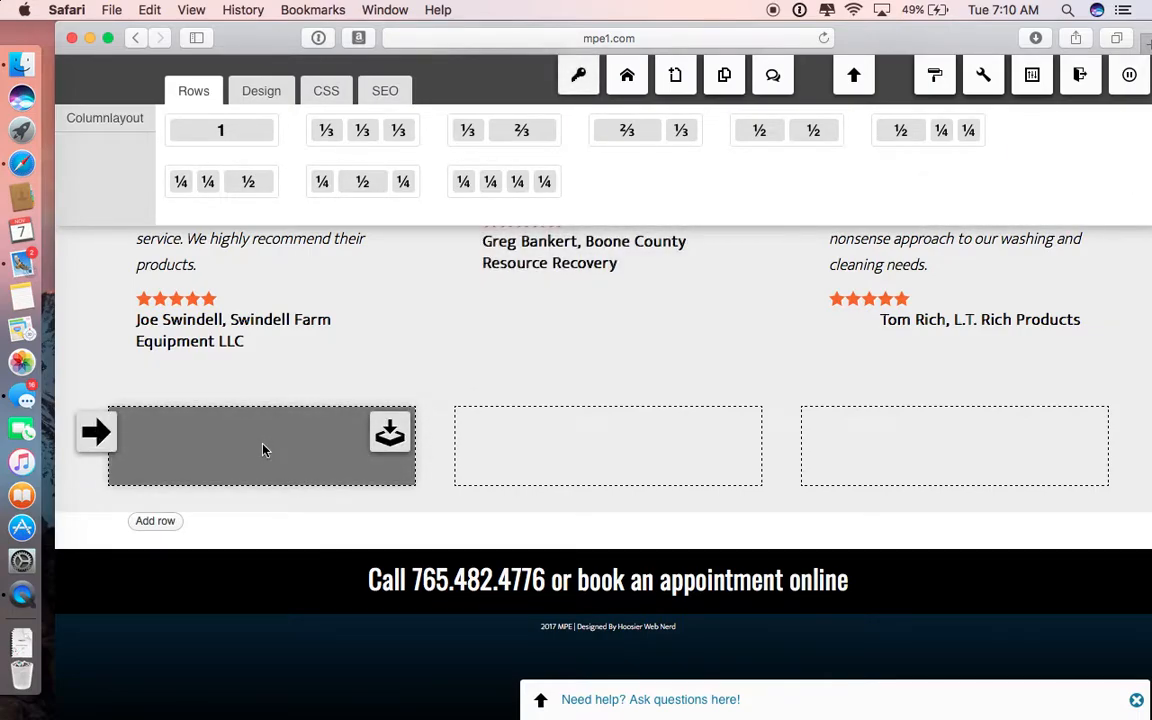
{"action": "key", "text": "ctrl+v"}
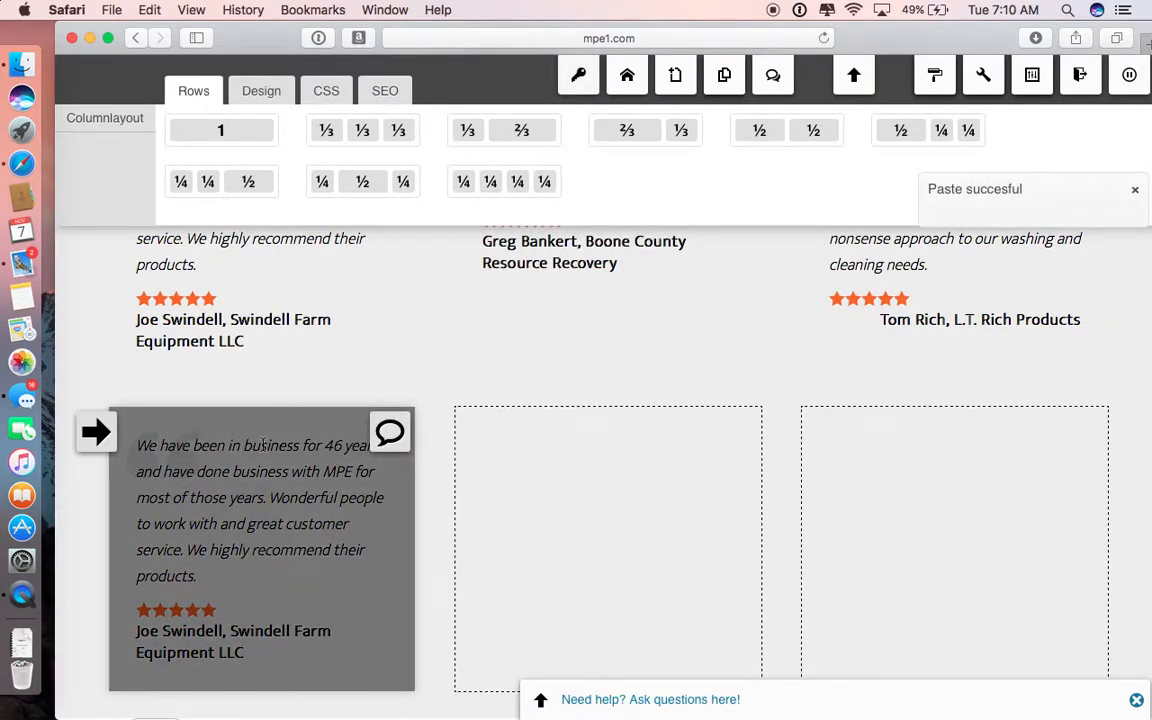
{"action": "mouse_move", "coordinate": [568, 533]}
{"action": "key", "text": "ctrl+v"}
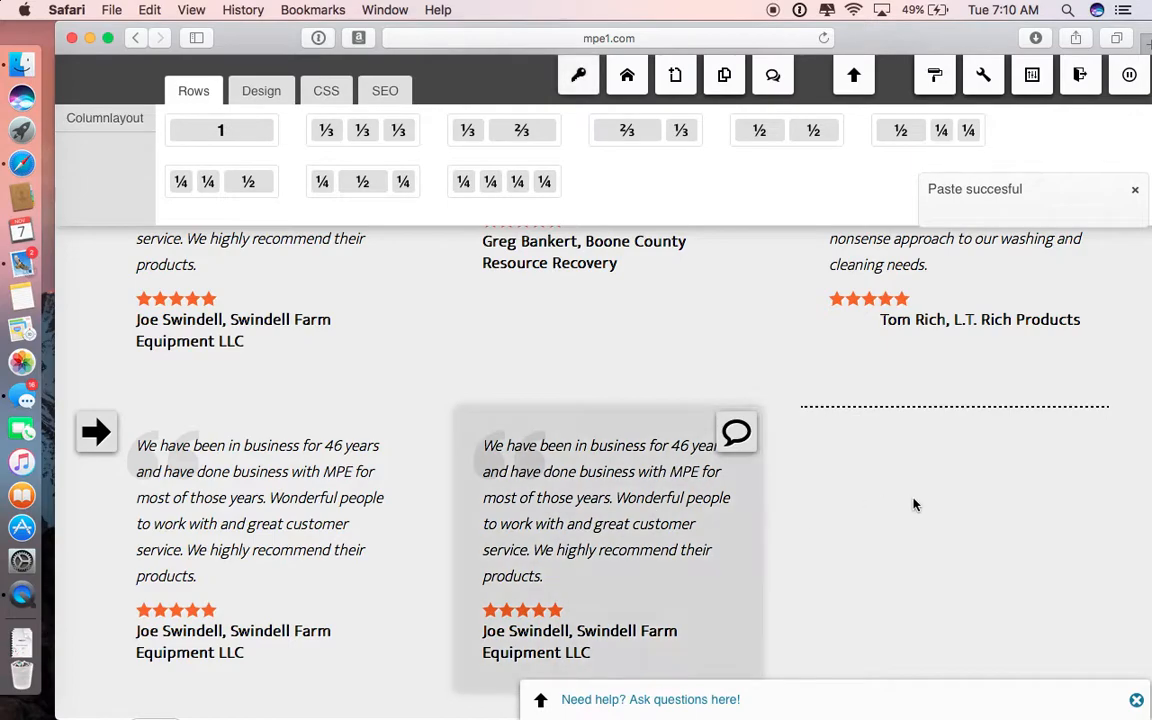
{"action": "mouse_move", "coordinate": [921, 501]}
{"action": "key", "text": "ctrl+v"}
{"action": "scroll", "coordinate": [920, 500], "scroll_direction": "down", "scroll_amount": 5}
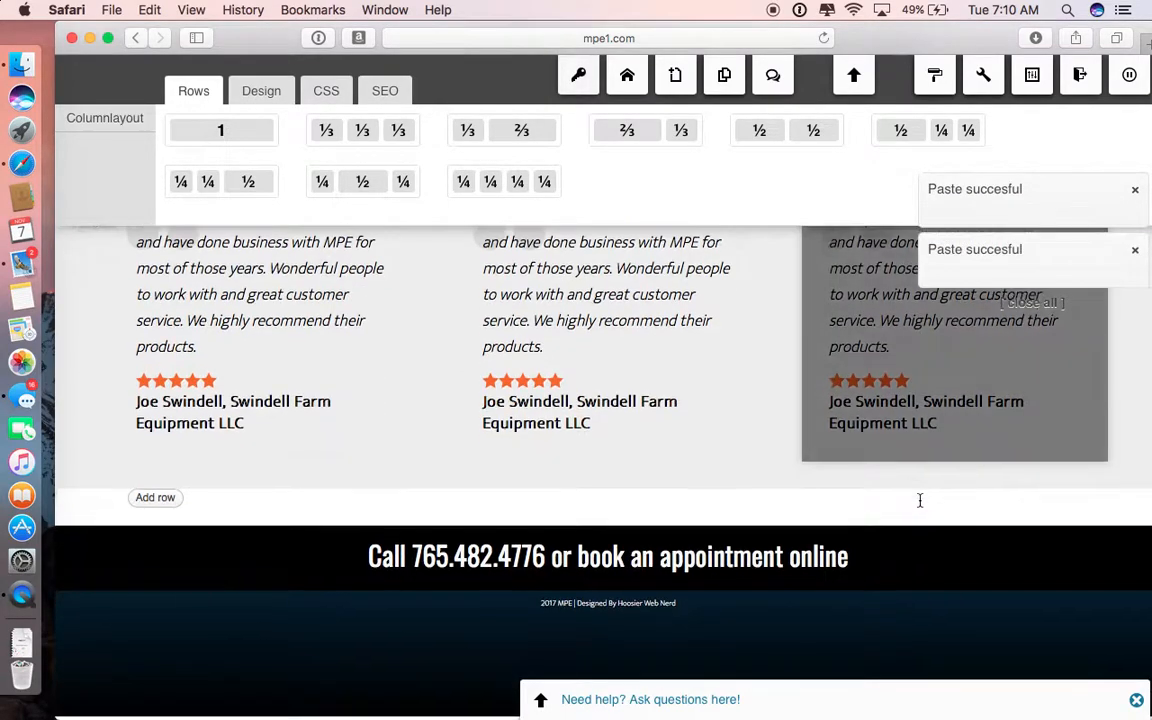
Step: Delete the pasted quote widget from the first column of the new row
{"action": "scroll", "coordinate": [920, 500], "scroll_direction": "up", "scroll_amount": 5}
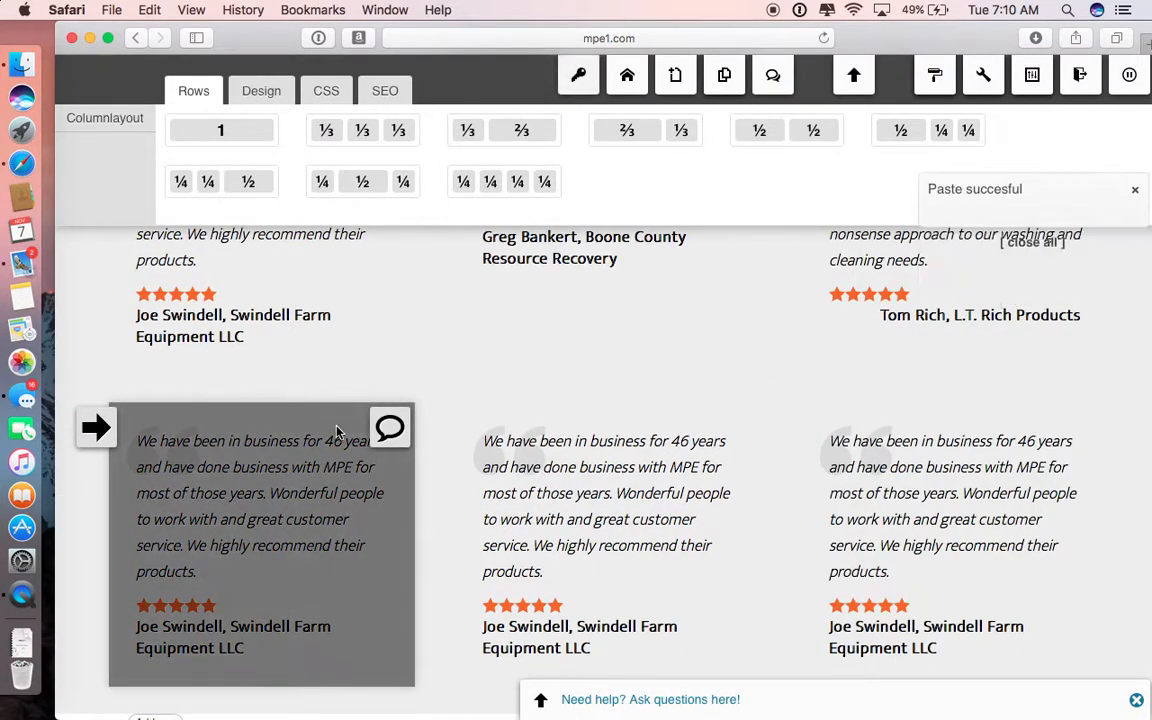
{"action": "mouse_move", "coordinate": [390, 432]}
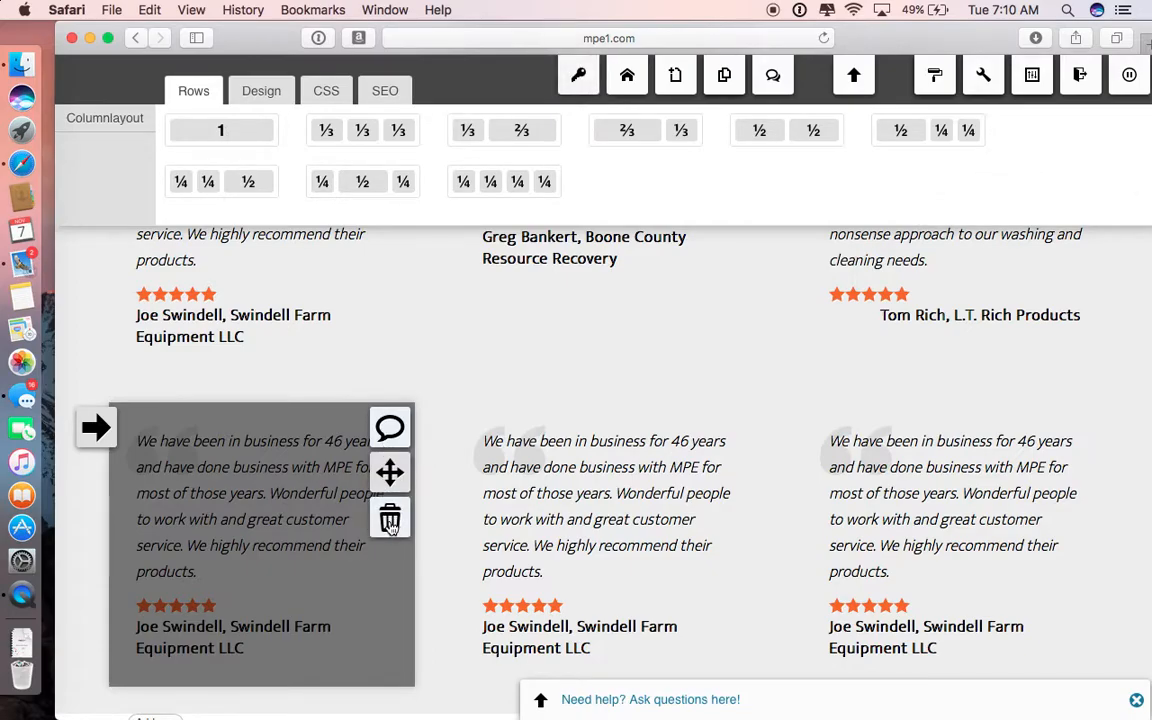
{"action": "left_click", "coordinate": [390, 520]}
{"action": "left_click", "coordinate": [770, 410]}
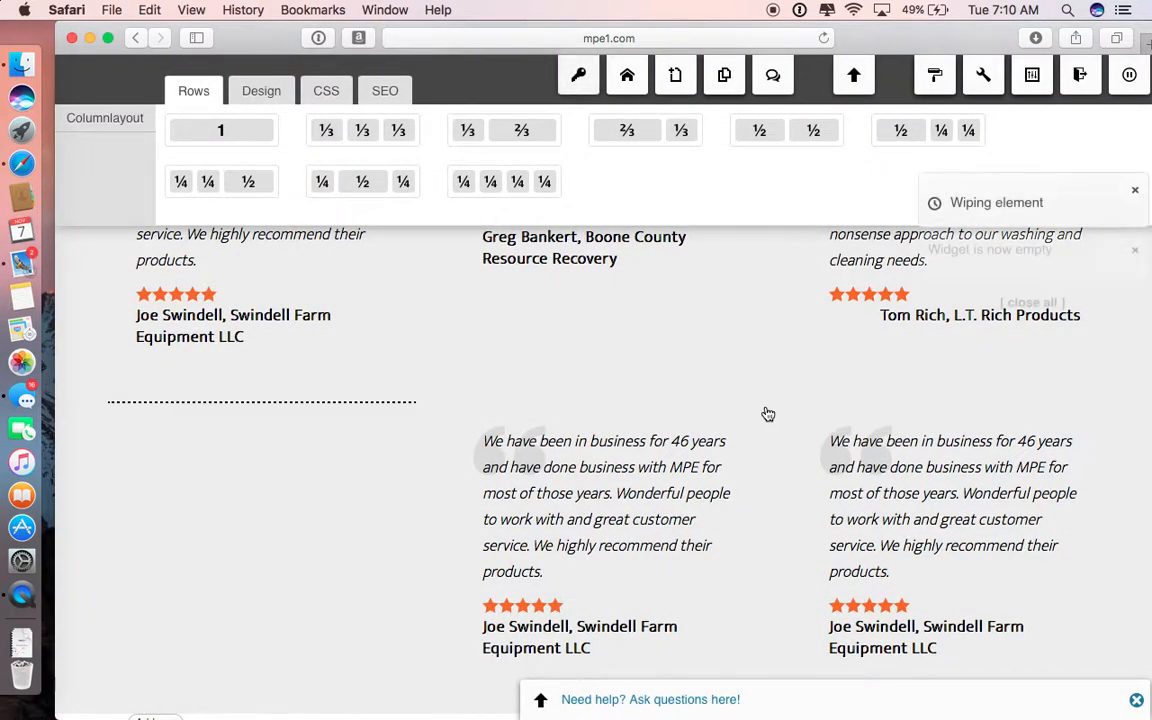
Step: Review the widget types available for the emptied first column, and close the selection without adding one
{"action": "left_click", "coordinate": [390, 430]}
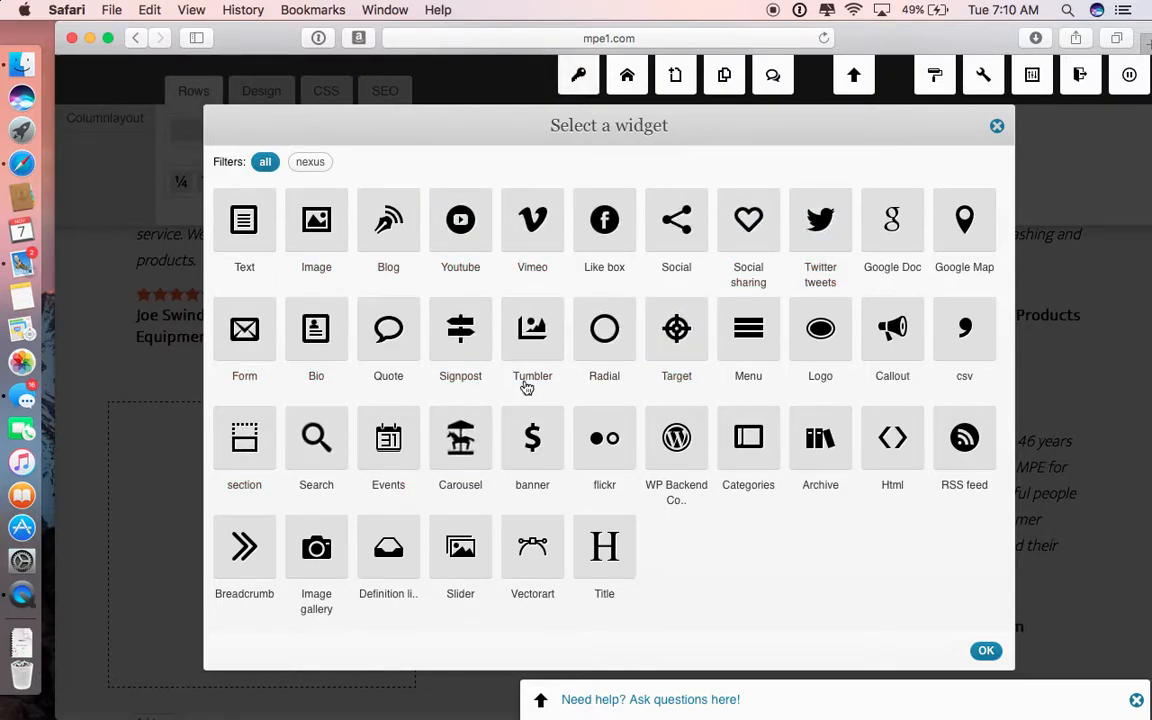
{"action": "left_click", "coordinate": [246, 230]}
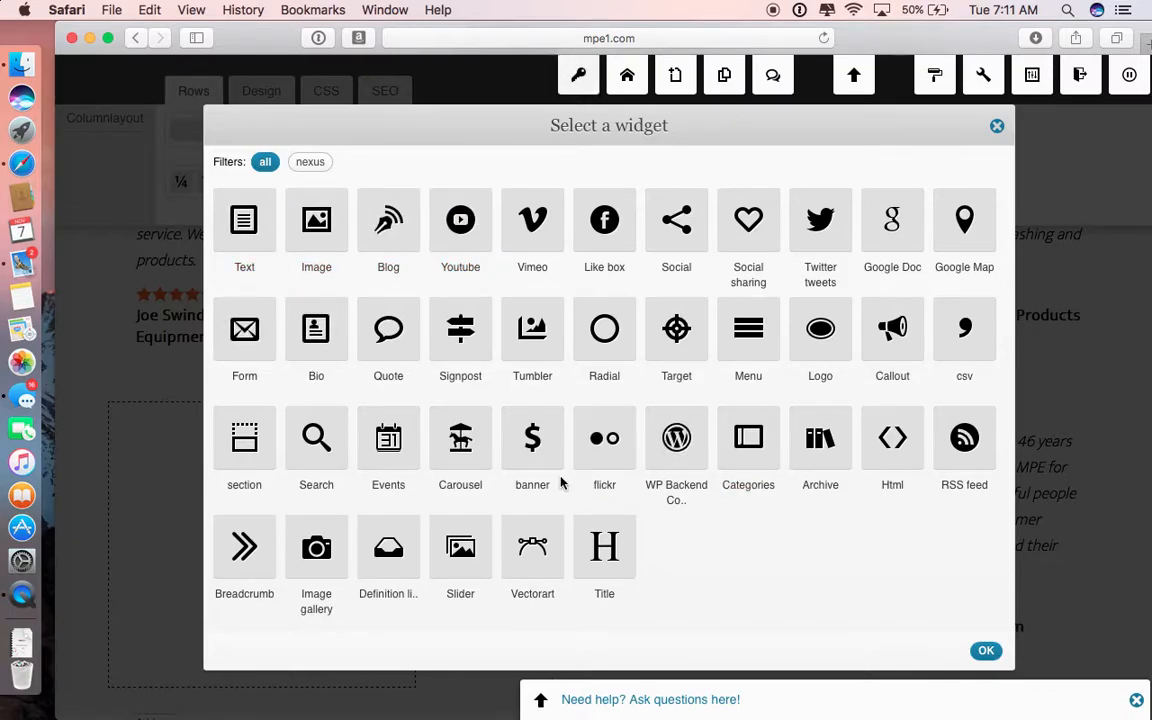
{"action": "left_click", "coordinate": [987, 651]}
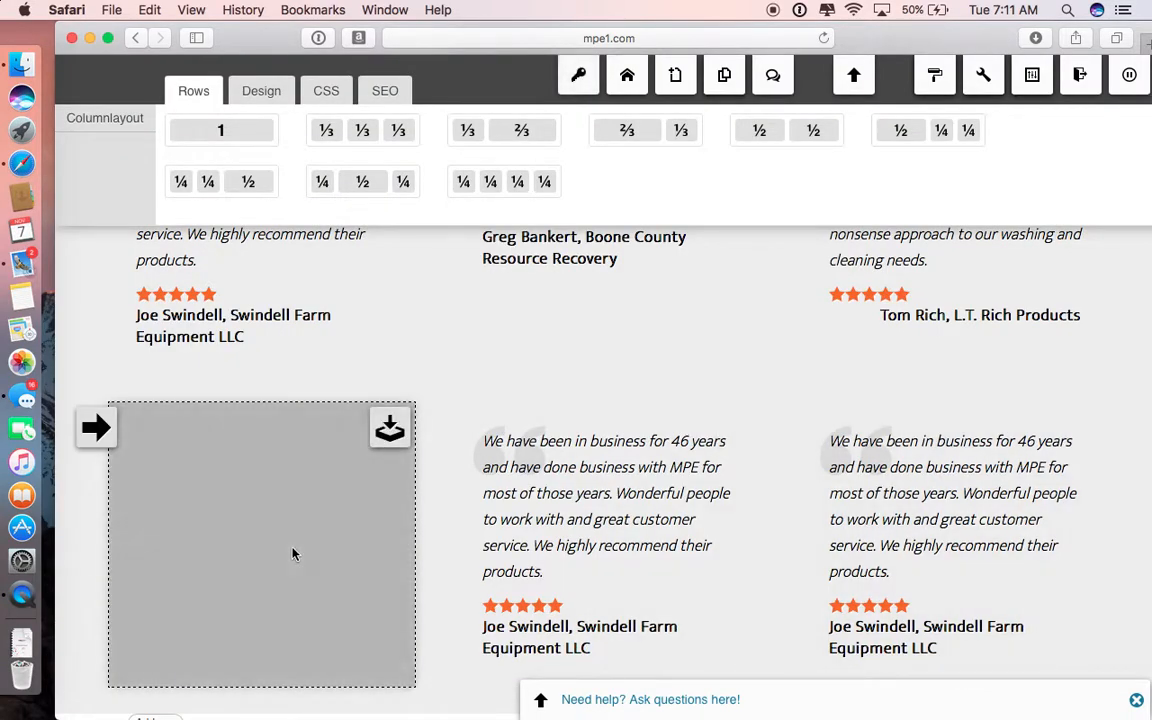
Step: Delete the entire new row holding the pasted customer quotes, and confirm the deletion
{"action": "scroll", "coordinate": [265, 540], "scroll_direction": "down", "scroll_amount": 3}
{"action": "mouse_move", "coordinate": [87, 309]}
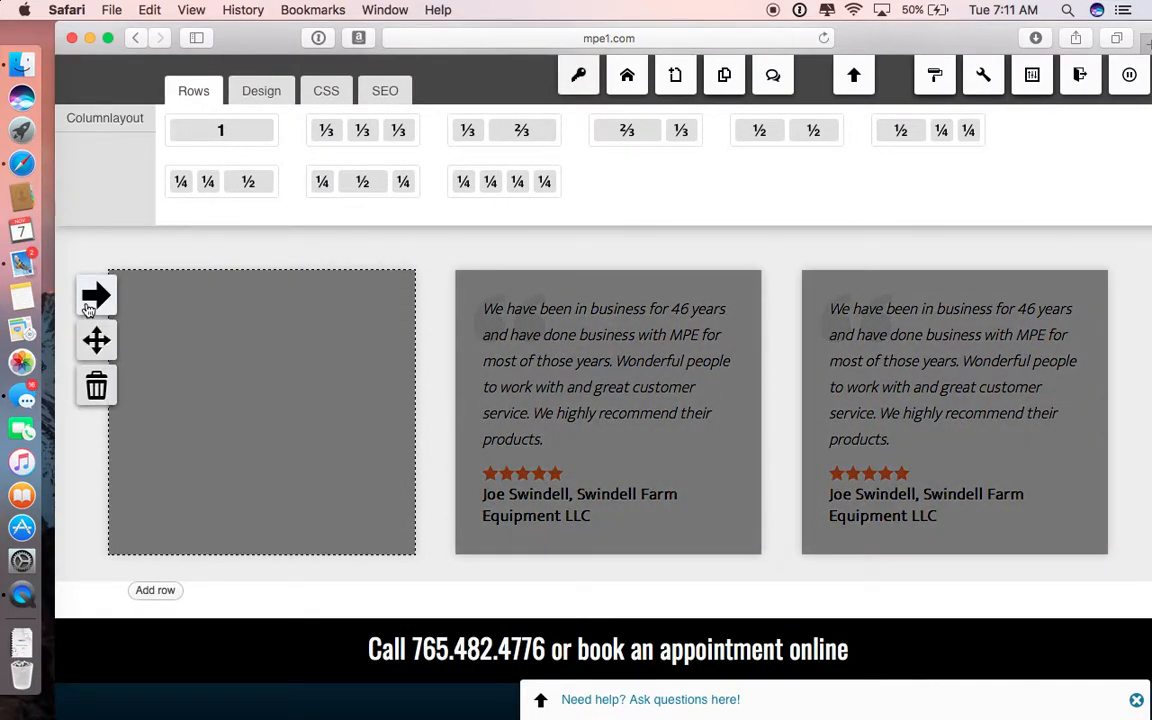
{"action": "left_click", "coordinate": [97, 387]}
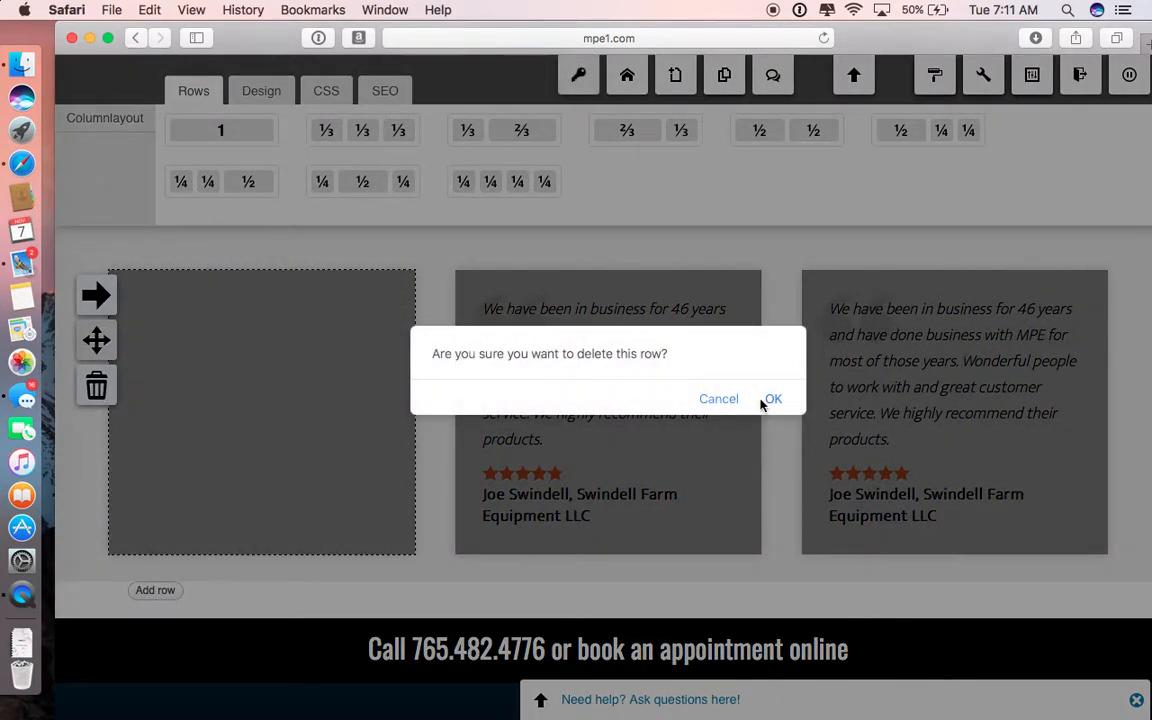
{"action": "left_click", "coordinate": [768, 402]}
Step: Return to the top of the home page and disable the front-end editor to show the visitor view
{"action": "scroll", "coordinate": [780, 405], "scroll_direction": "up", "scroll_amount": 15}
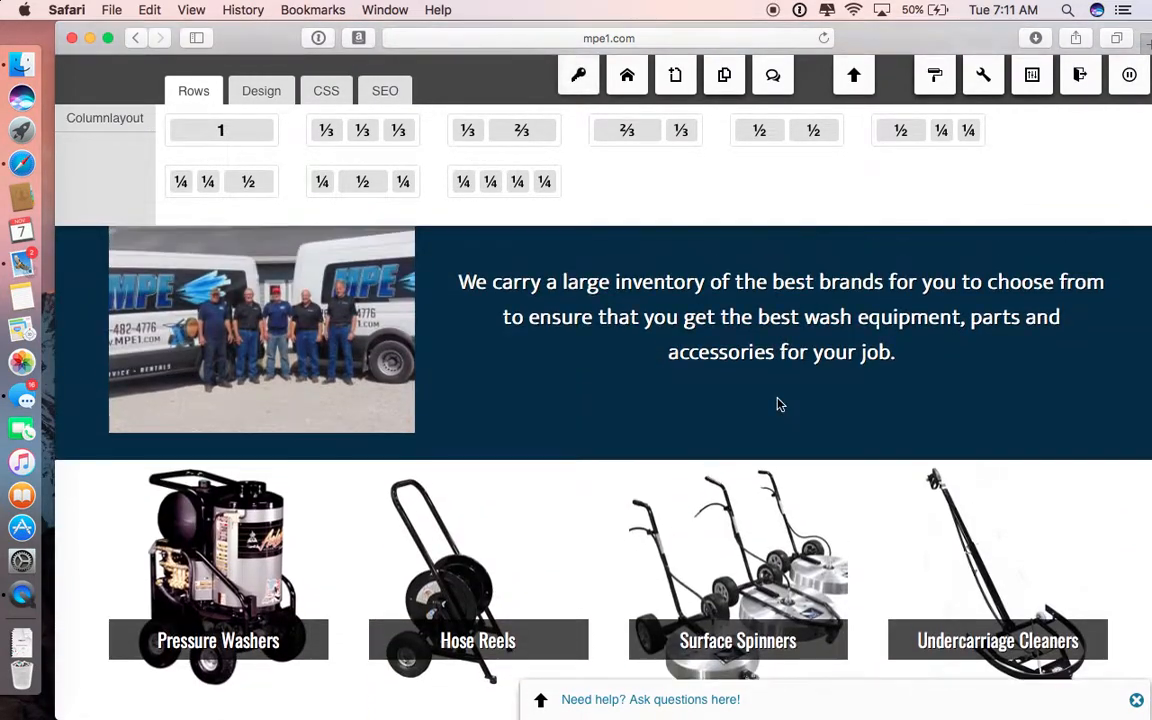
{"action": "scroll", "coordinate": [780, 405], "scroll_direction": "up", "scroll_amount": 10}
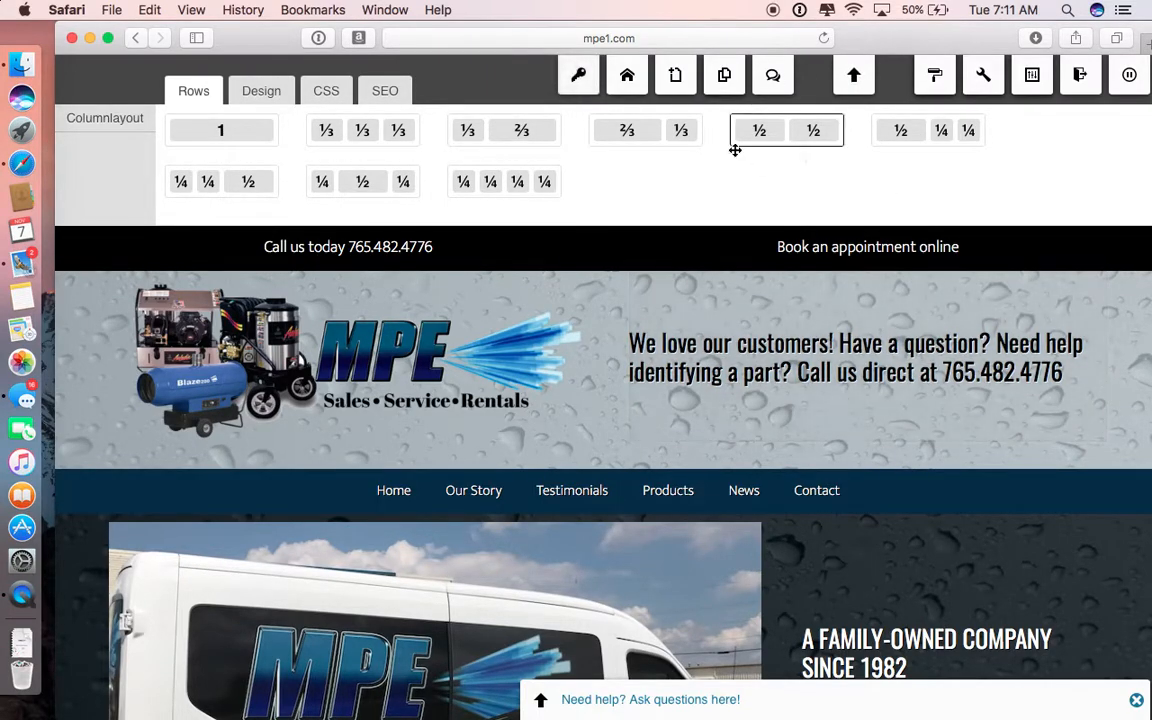
{"action": "left_click", "coordinate": [1129, 75]}
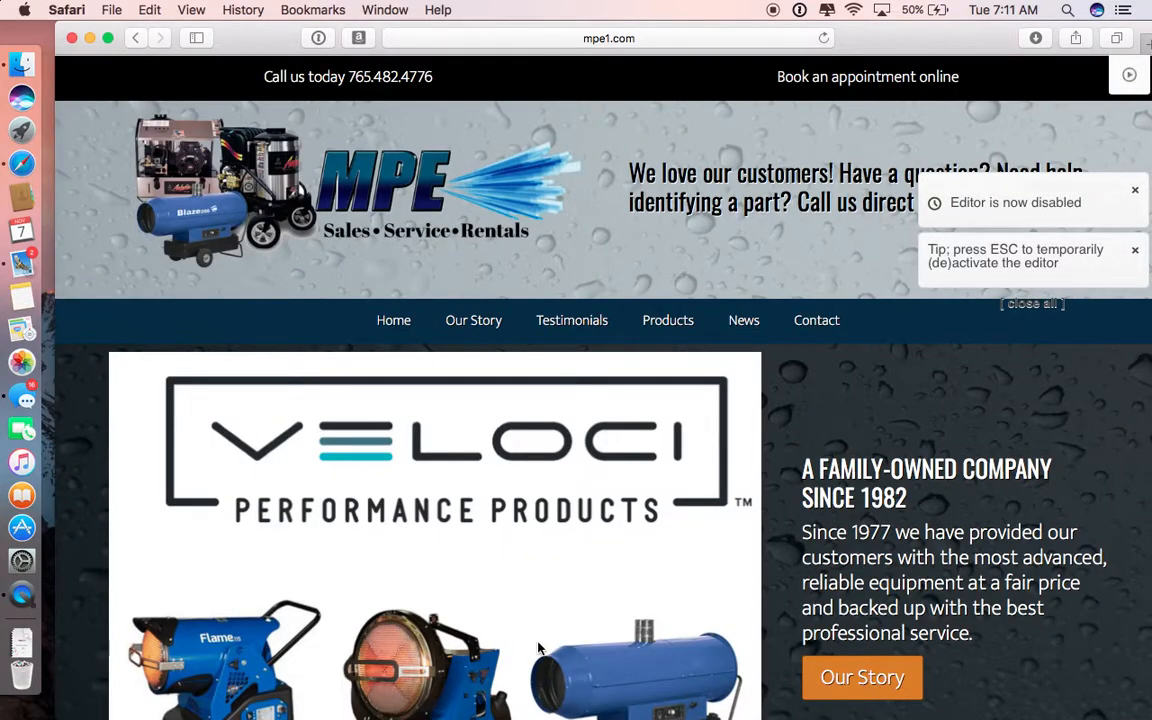
{"action": "left_click", "coordinate": [1131, 77]}
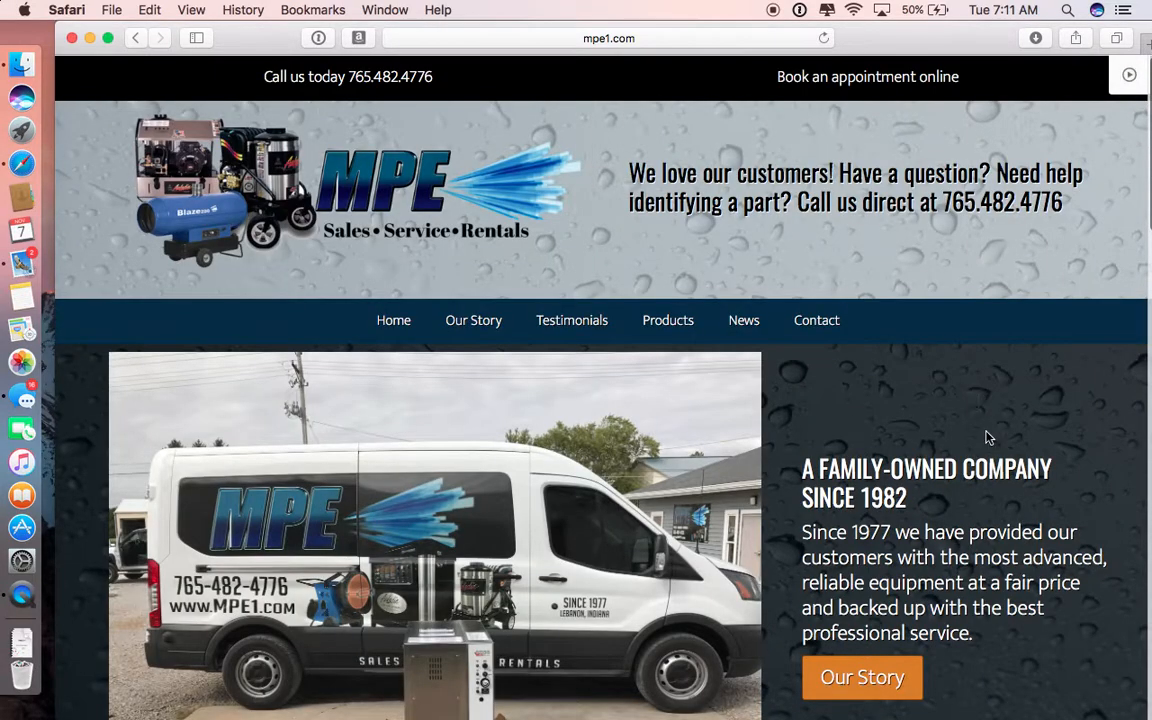
Step: Look over the live home page, open the Our Story page, and re-activate the front-end editor there
{"action": "scroll", "coordinate": [985, 437], "scroll_direction": "down", "scroll_amount": 10}
{"action": "scroll", "coordinate": [987, 437], "scroll_direction": "down", "scroll_amount": 4}
{"action": "scroll", "coordinate": [1105, 149], "scroll_direction": "up", "scroll_amount": 10}
{"action": "scroll", "coordinate": [843, 454], "scroll_direction": "up", "scroll_amount": 4}
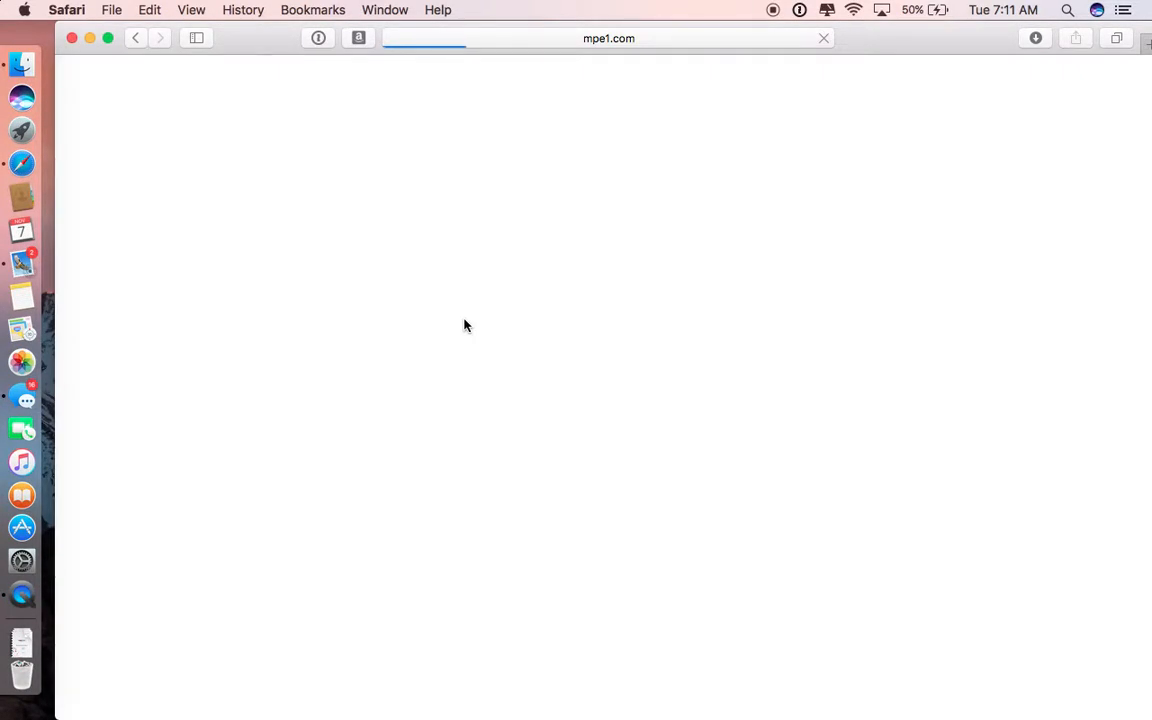
{"action": "scroll", "coordinate": [465, 325], "scroll_direction": "down", "scroll_amount": 4}
{"action": "scroll", "coordinate": [465, 325], "scroll_direction": "up", "scroll_amount": 4}
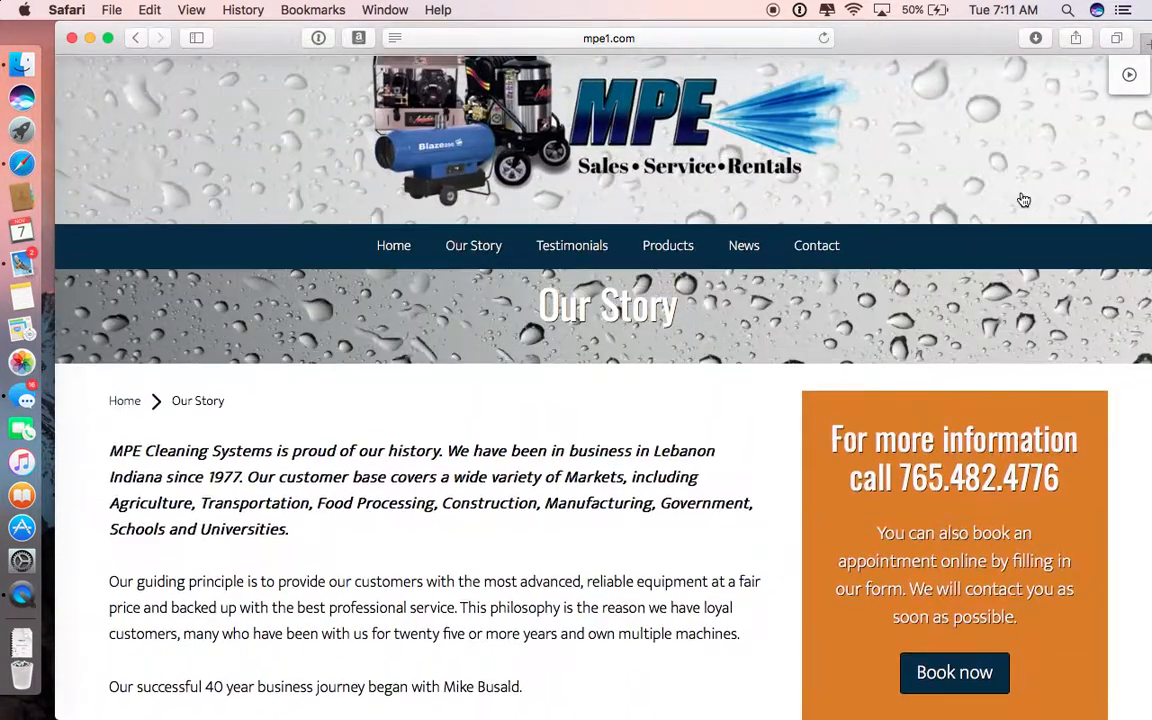
{"action": "left_click", "coordinate": [1128, 76]}
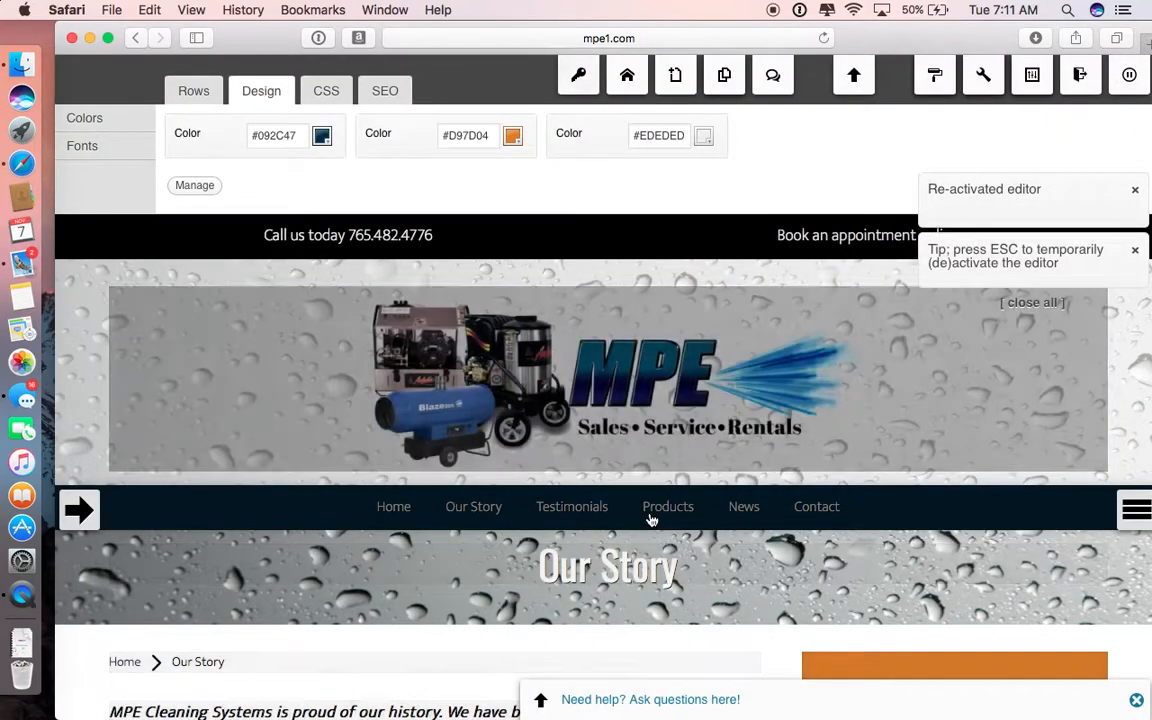
Step: Open the settings of the company history text widget on Our Story, review its content, and close them
{"action": "scroll", "coordinate": [651, 520], "scroll_direction": "down", "scroll_amount": 5}
{"action": "mouse_move", "coordinate": [537, 442]}
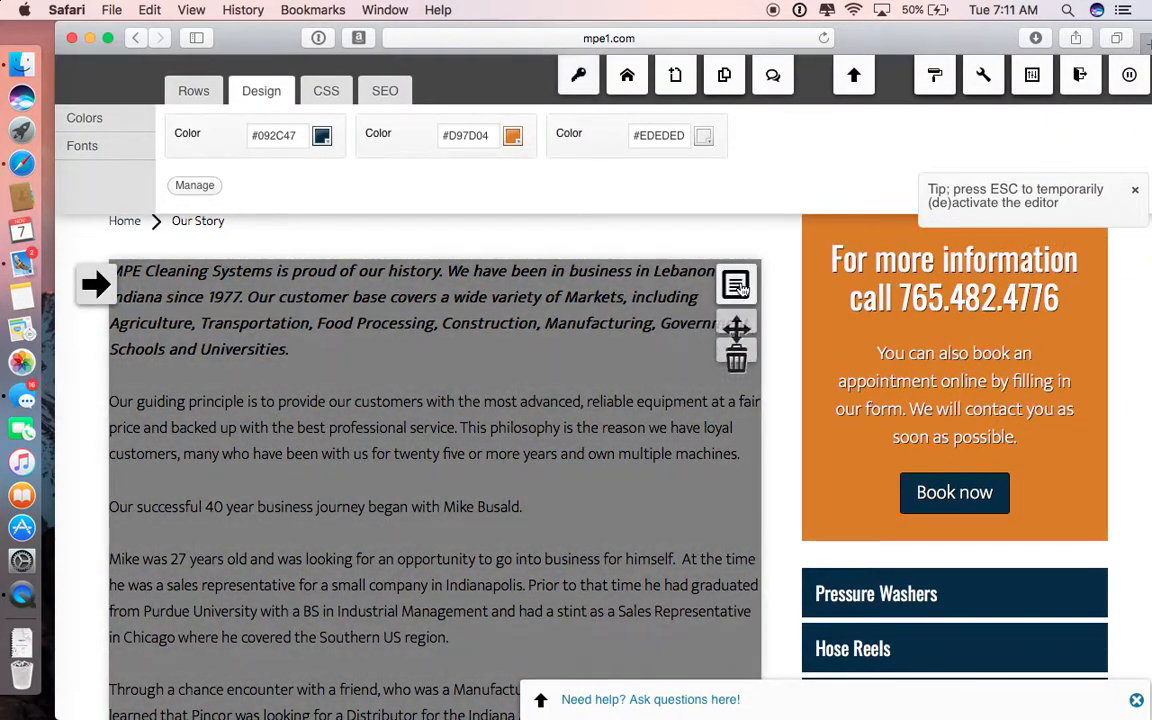
{"action": "left_click", "coordinate": [740, 288]}
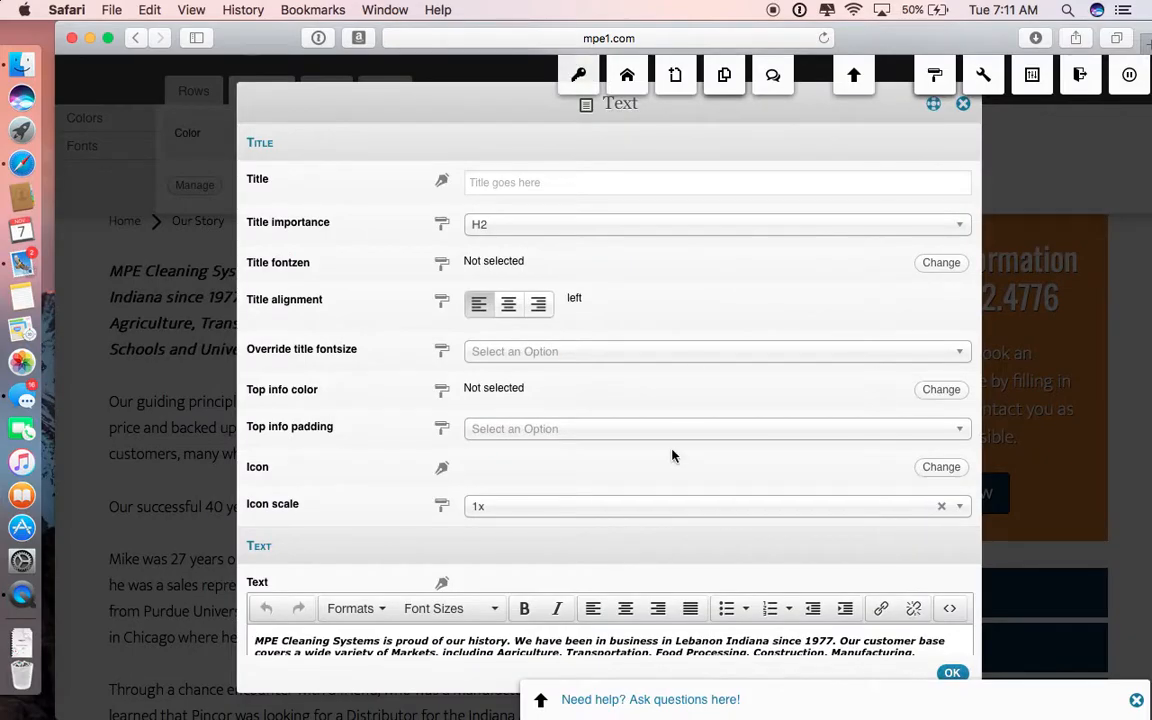
{"action": "scroll", "coordinate": [672, 455], "scroll_direction": "down", "scroll_amount": 5}
{"action": "scroll", "coordinate": [392, 400], "scroll_direction": "down", "scroll_amount": 4}
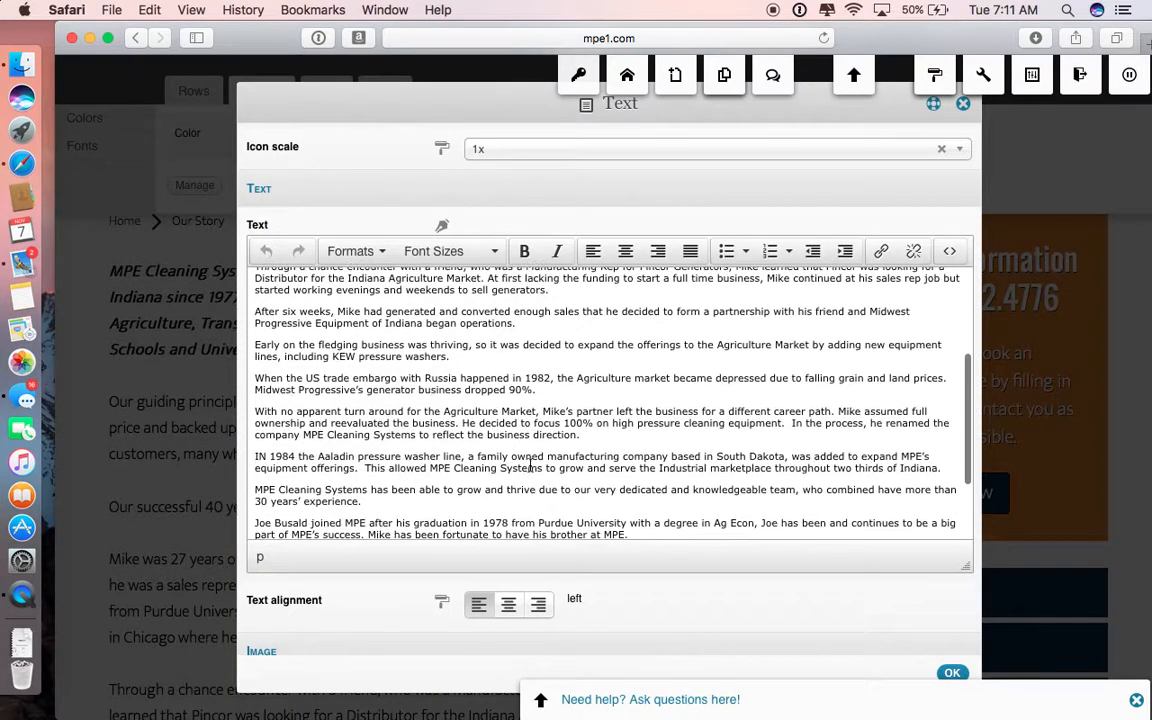
{"action": "left_click", "coordinate": [952, 675]}
Step: Visit the home page and return to the Our Story page
{"action": "scroll", "coordinate": [941, 679], "scroll_direction": "down", "scroll_amount": 7}
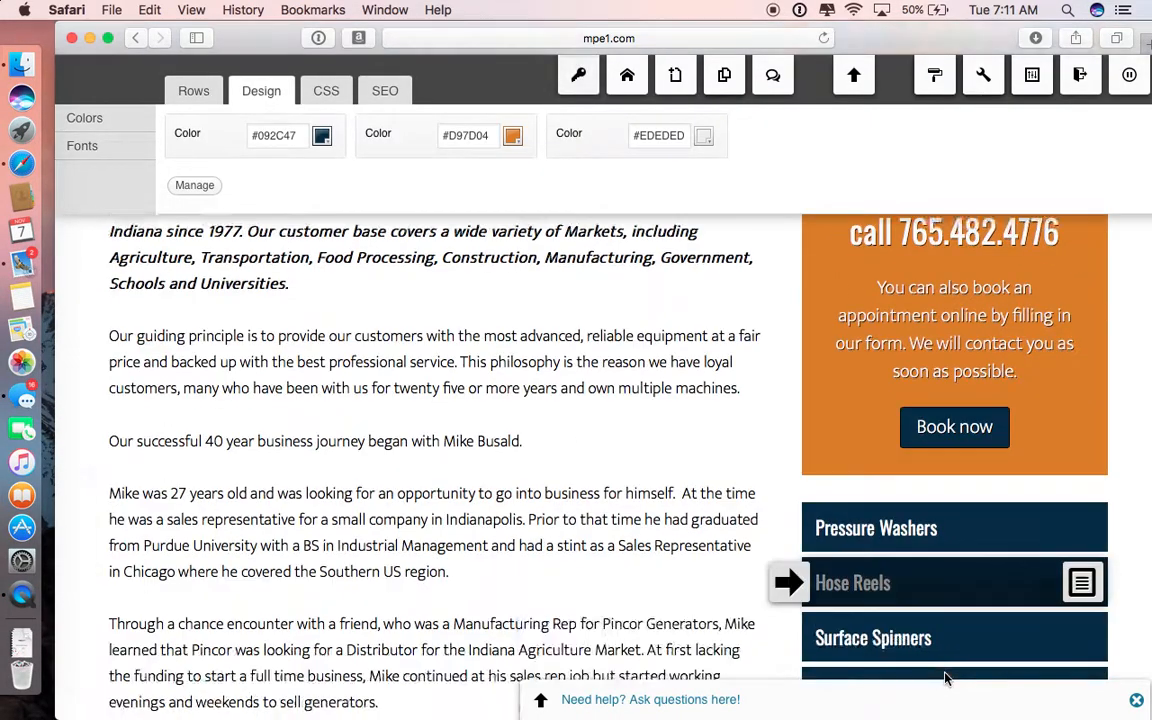
{"action": "scroll", "coordinate": [725, 578], "scroll_direction": "up", "scroll_amount": 4}
{"action": "scroll", "coordinate": [680, 557], "scroll_direction": "up", "scroll_amount": 8}
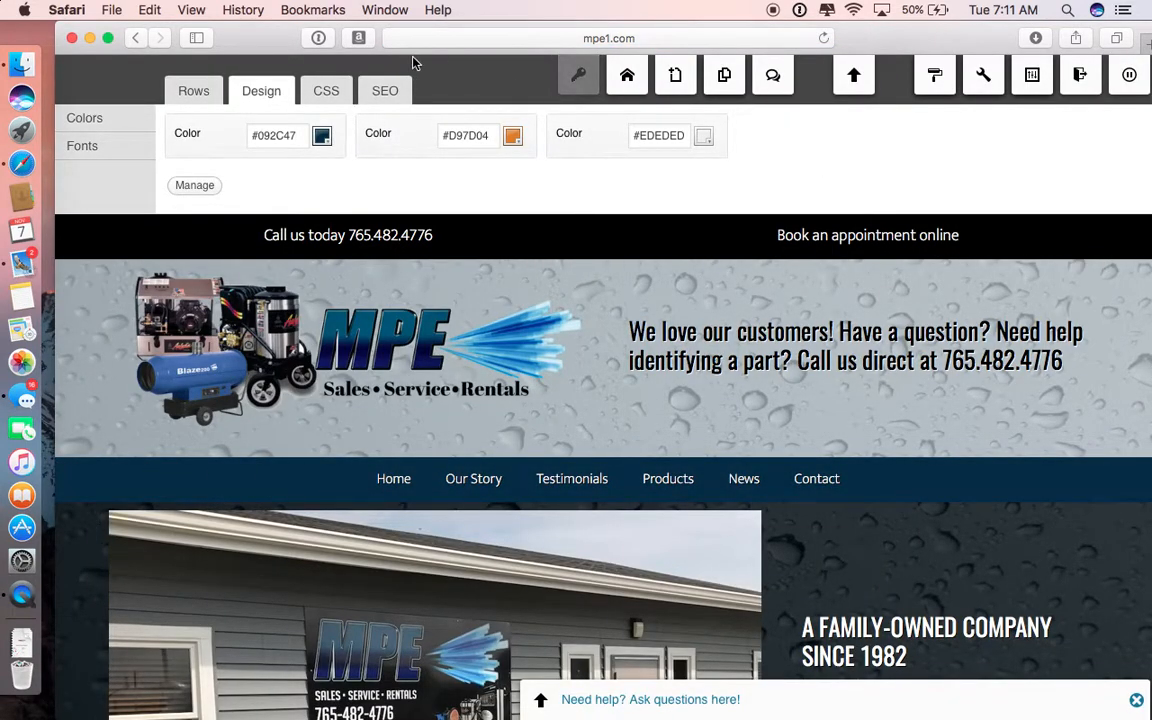
{"action": "mouse_move", "coordinate": [484, 479]}
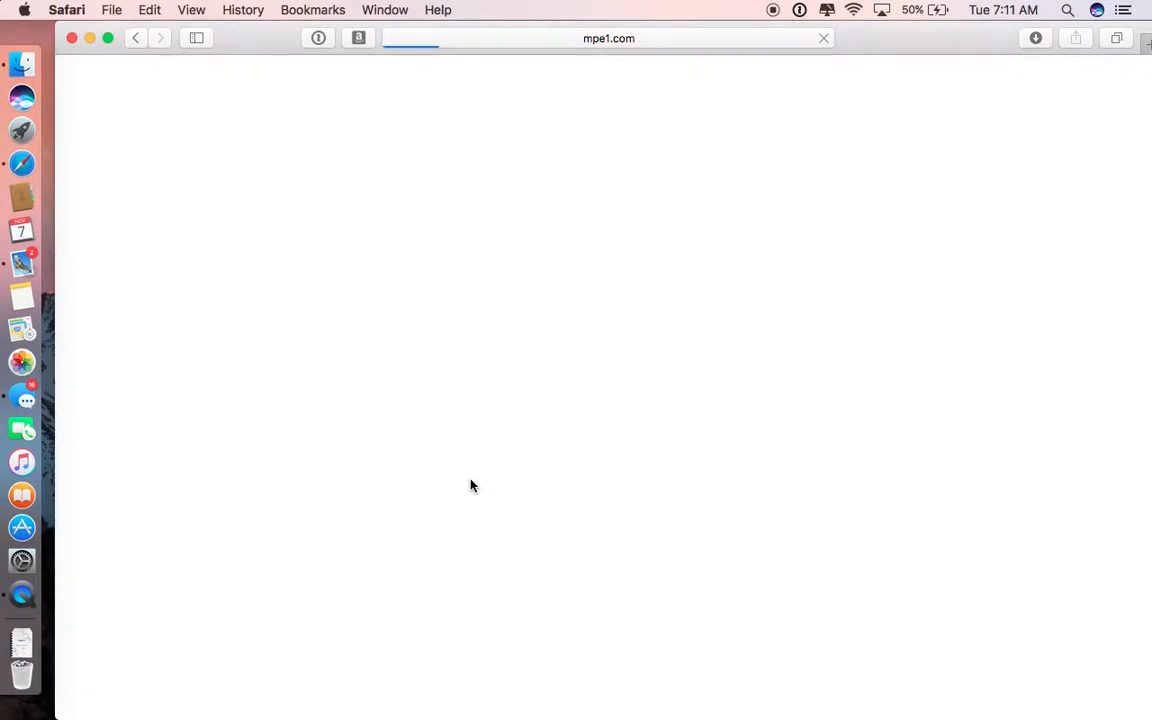
Step: Add a one-column row to the Our Story sidebar above the orange contact callout
{"action": "scroll", "coordinate": [870, 449], "scroll_direction": "down", "scroll_amount": 5}
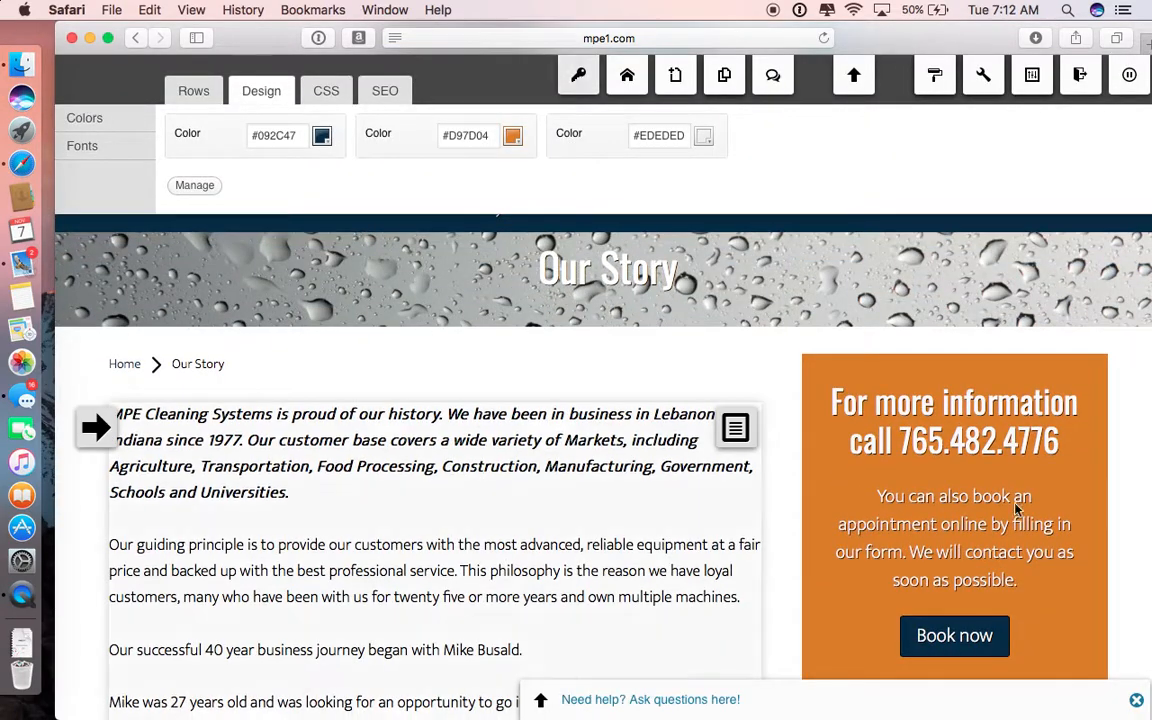
{"action": "left_click", "coordinate": [193, 91]}
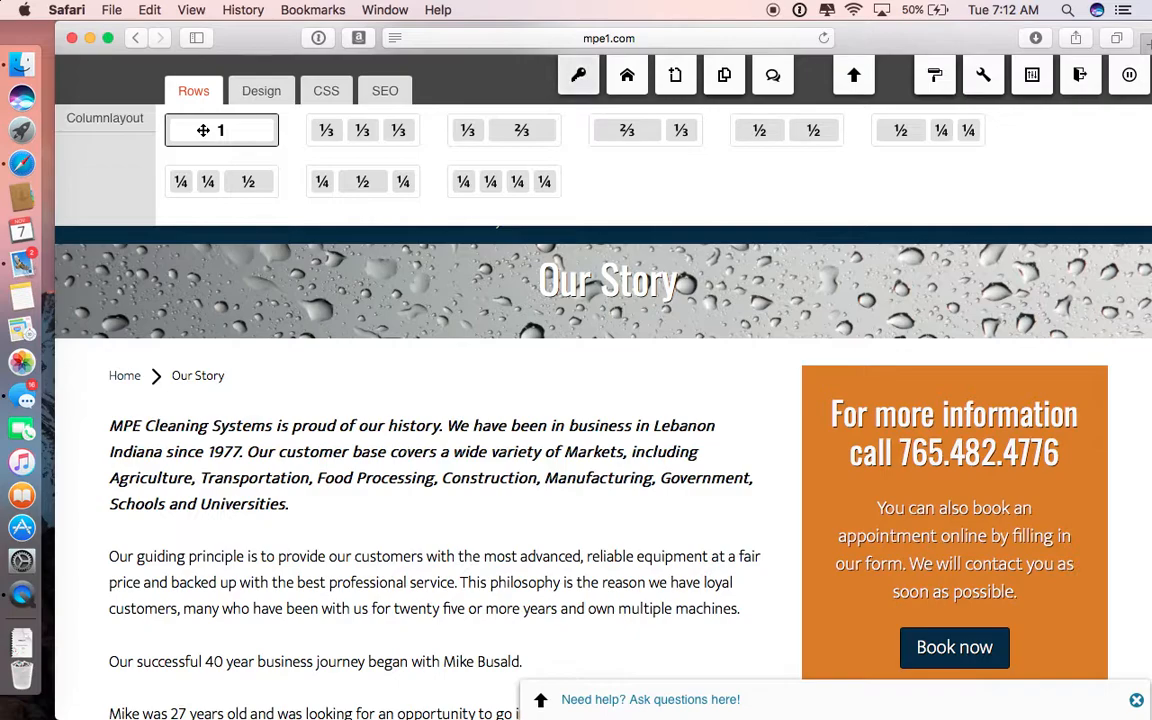
{"action": "left_click_drag", "start_coordinate": [205, 129], "coordinate": [893, 342]}
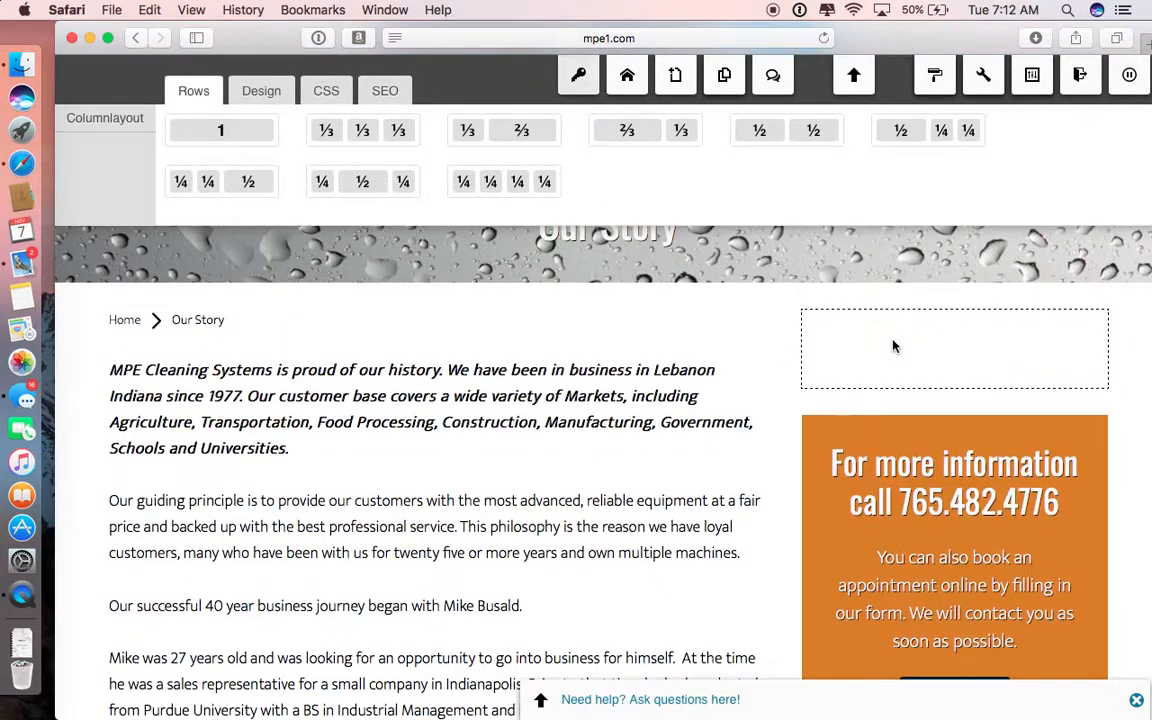
Step: Place a Text widget titled "testimonials" in the new sidebar row and save it
{"action": "left_click", "coordinate": [1083, 336]}
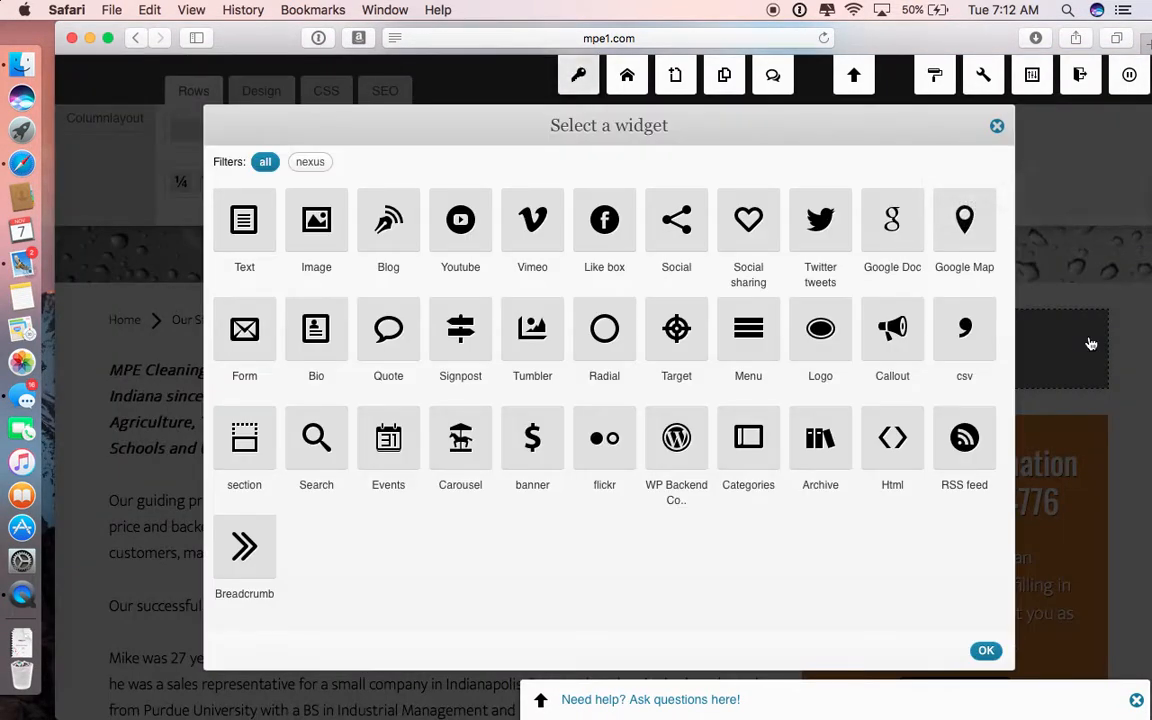
{"action": "left_click", "coordinate": [238, 222]}
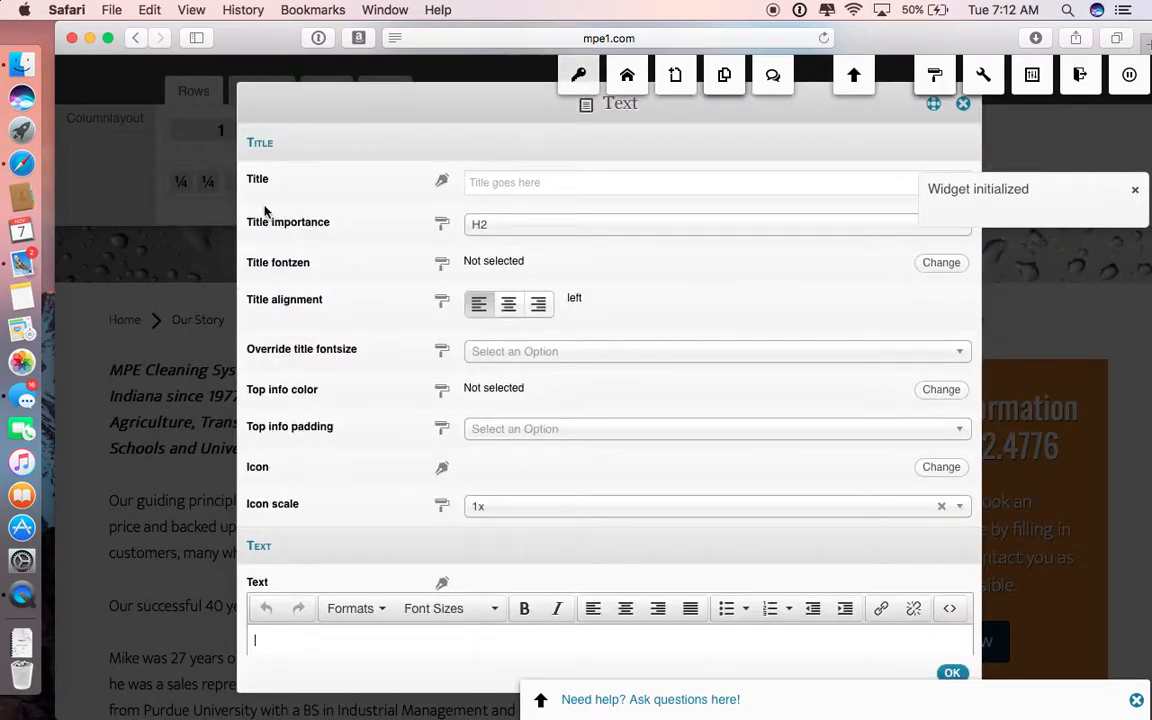
{"action": "left_click", "coordinate": [581, 180]}
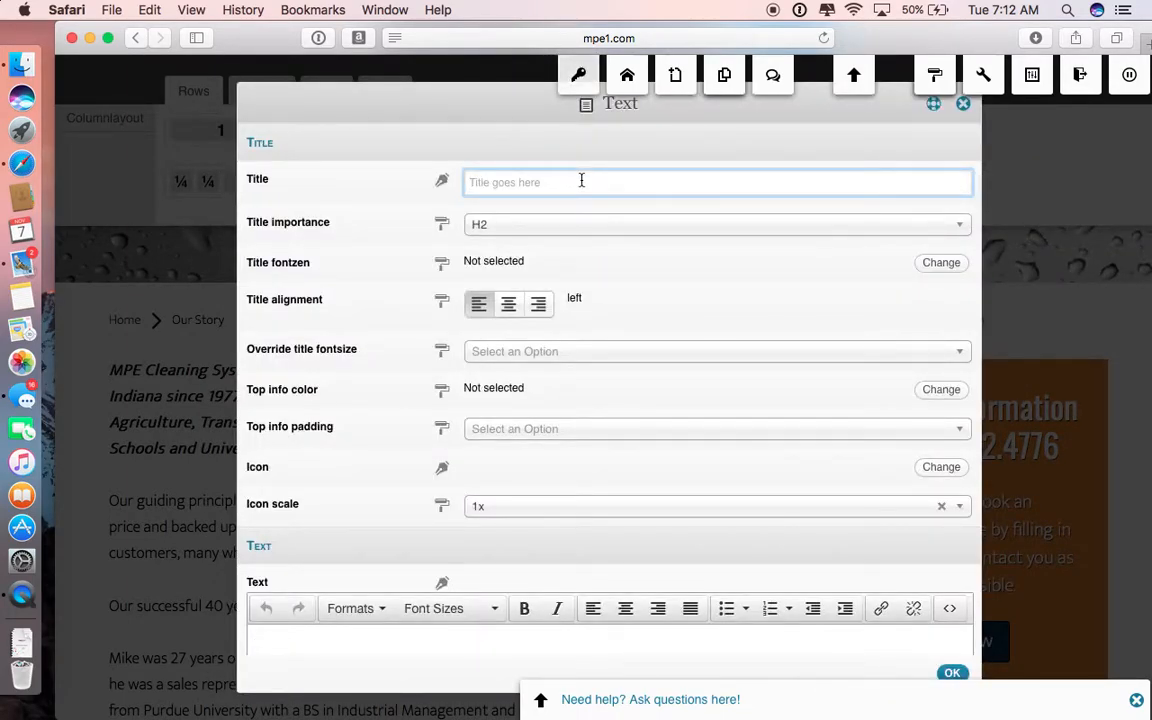
{"action": "type", "text": "test"}
{"action": "scroll", "coordinate": [589, 307], "scroll_direction": "down", "scroll_amount": 3}
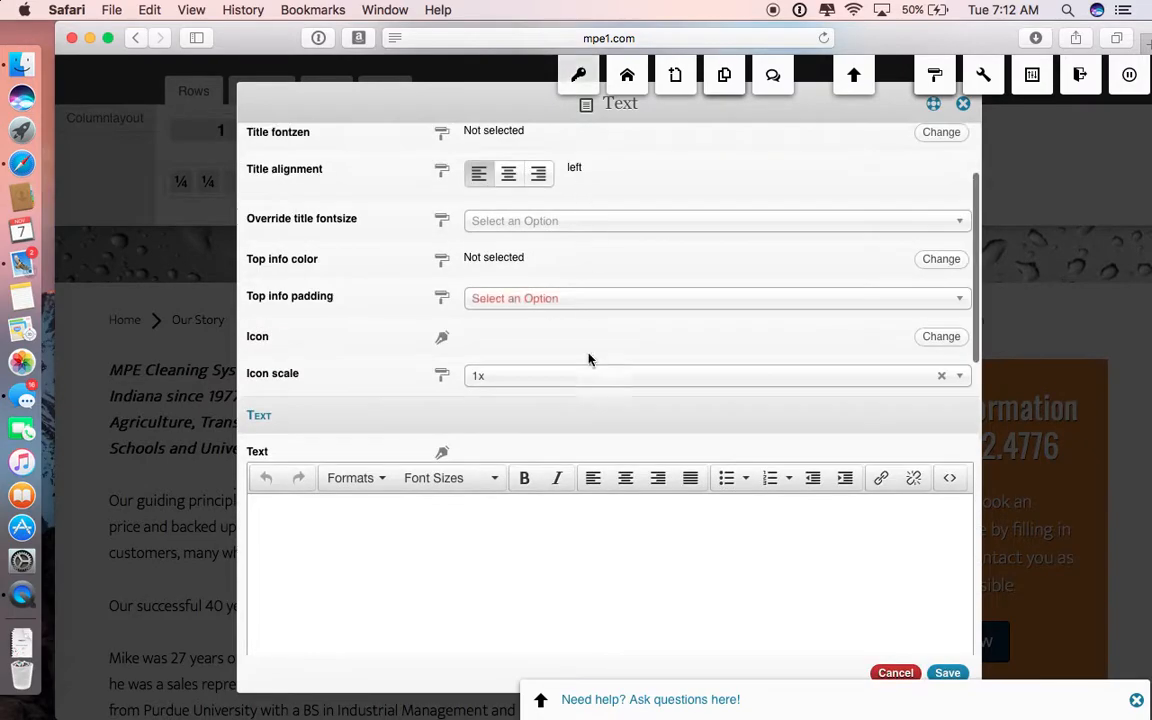
{"action": "left_click", "coordinate": [948, 674]}
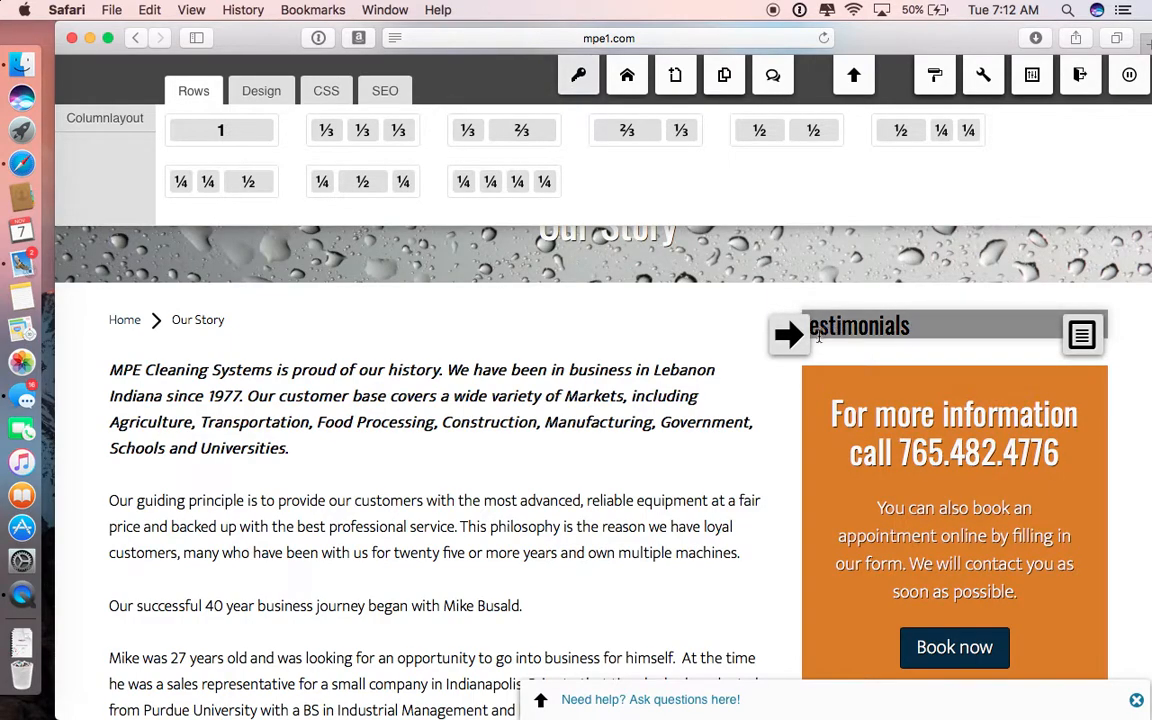
Step: Open the Products page and inspect its sidebar from the testimonials heading down to the business hours
{"action": "mouse_move", "coordinate": [1084, 339]}
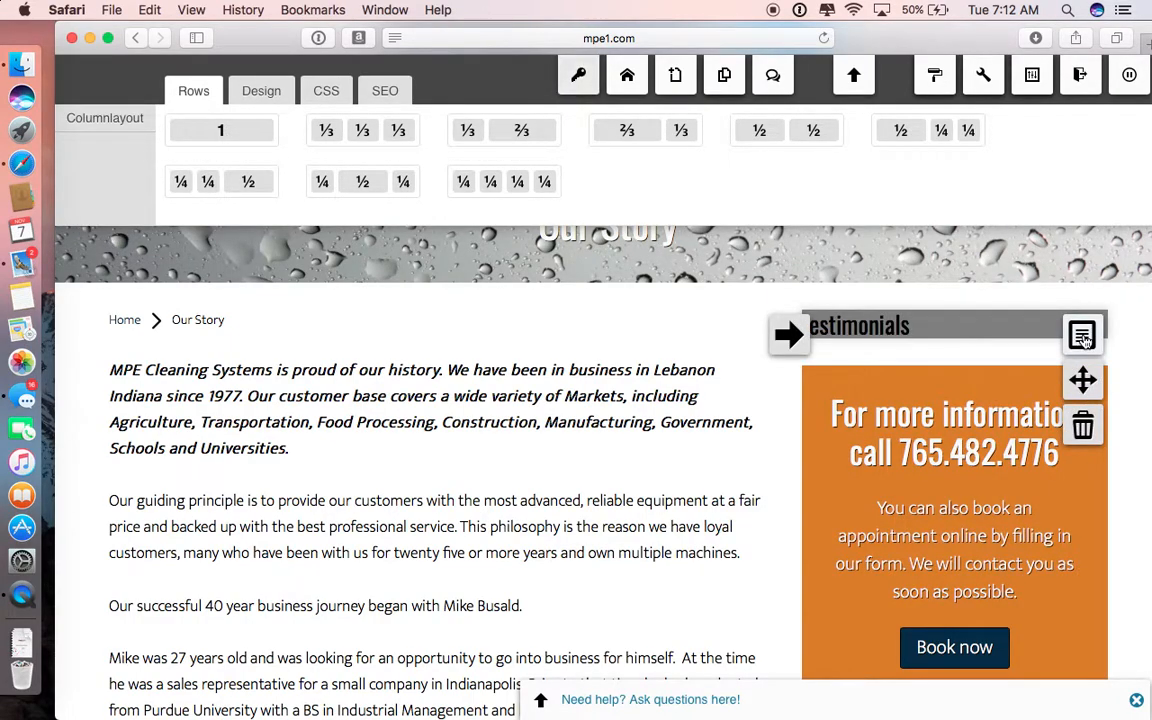
{"action": "scroll", "coordinate": [537, 375], "scroll_direction": "up", "scroll_amount": 5}
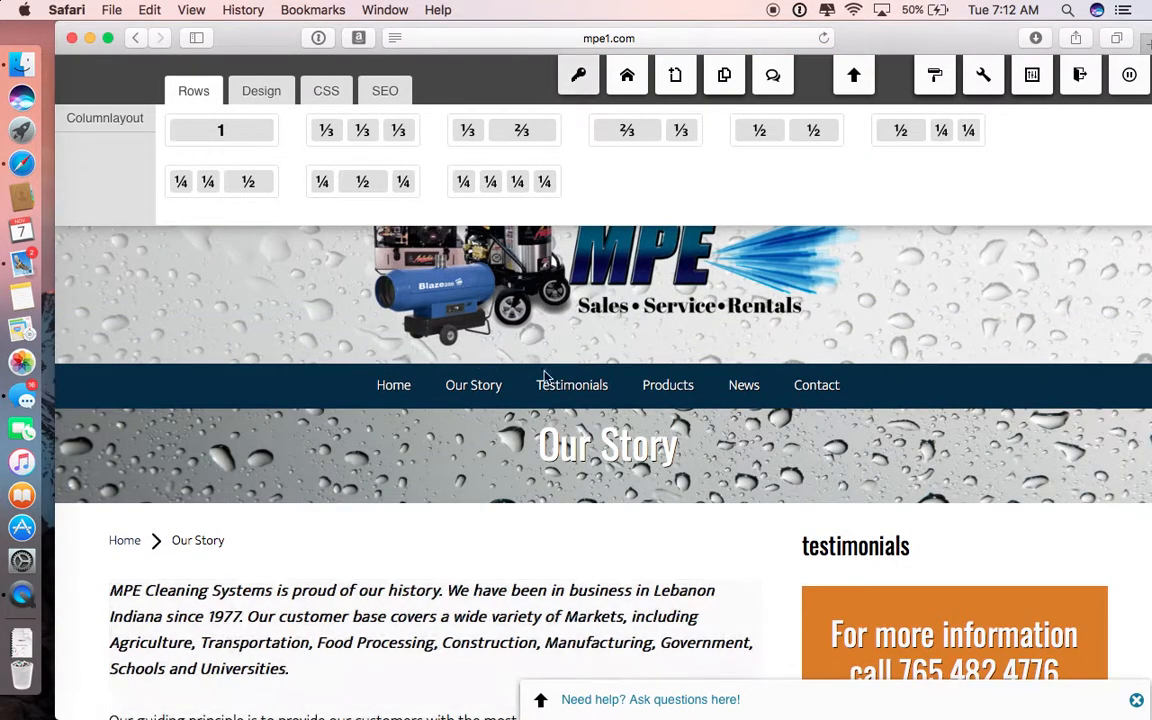
{"action": "mouse_move", "coordinate": [668, 390]}
{"action": "left_click", "coordinate": [668, 433]}
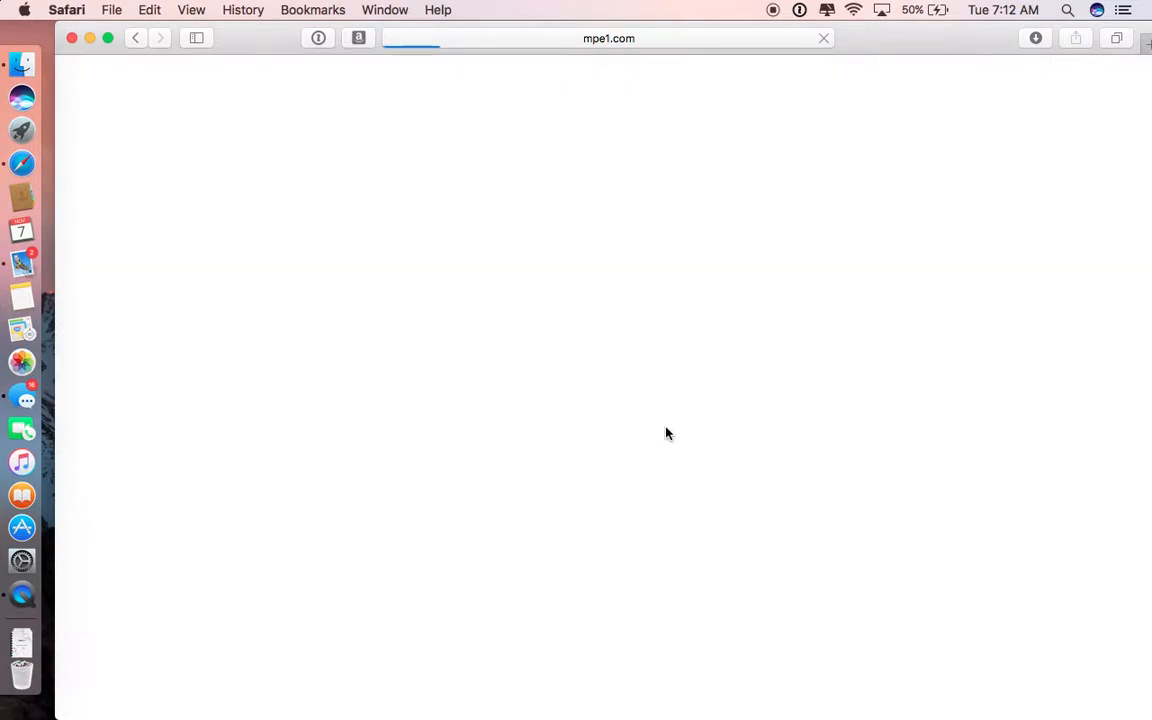
{"action": "scroll", "coordinate": [600, 390], "scroll_direction": "down", "scroll_amount": 4}
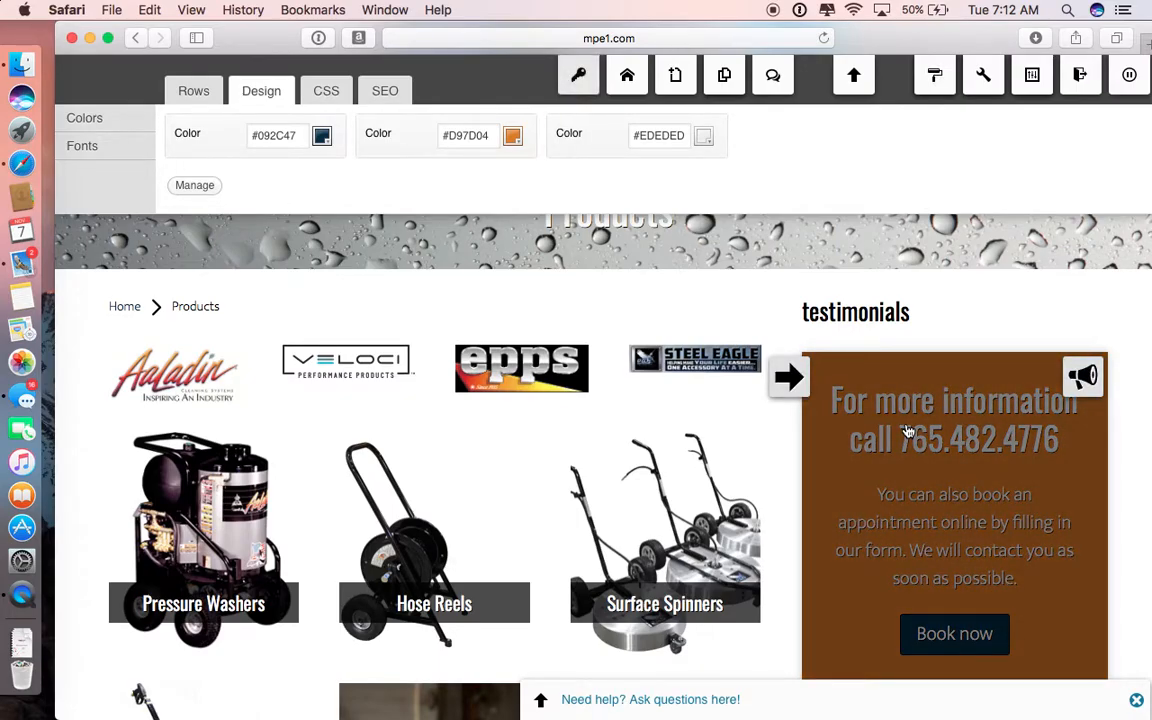
{"action": "scroll", "coordinate": [907, 430], "scroll_direction": "down", "scroll_amount": 10}
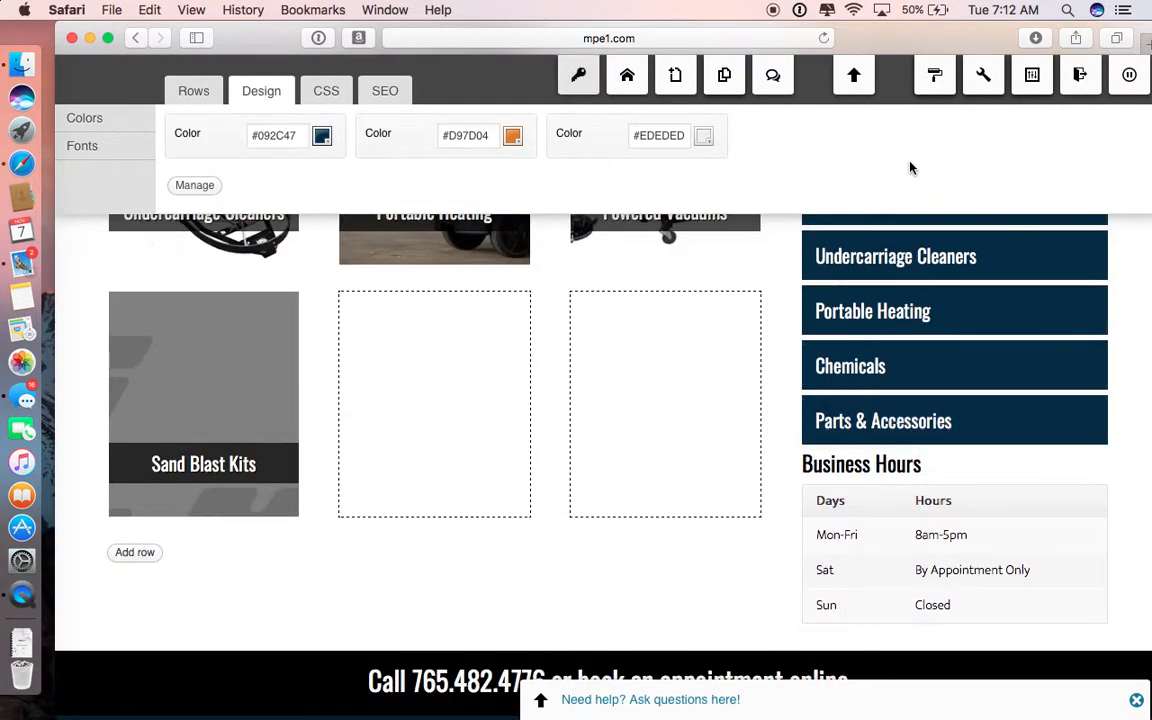
{"action": "scroll", "coordinate": [972, 456], "scroll_direction": "up", "scroll_amount": 10}
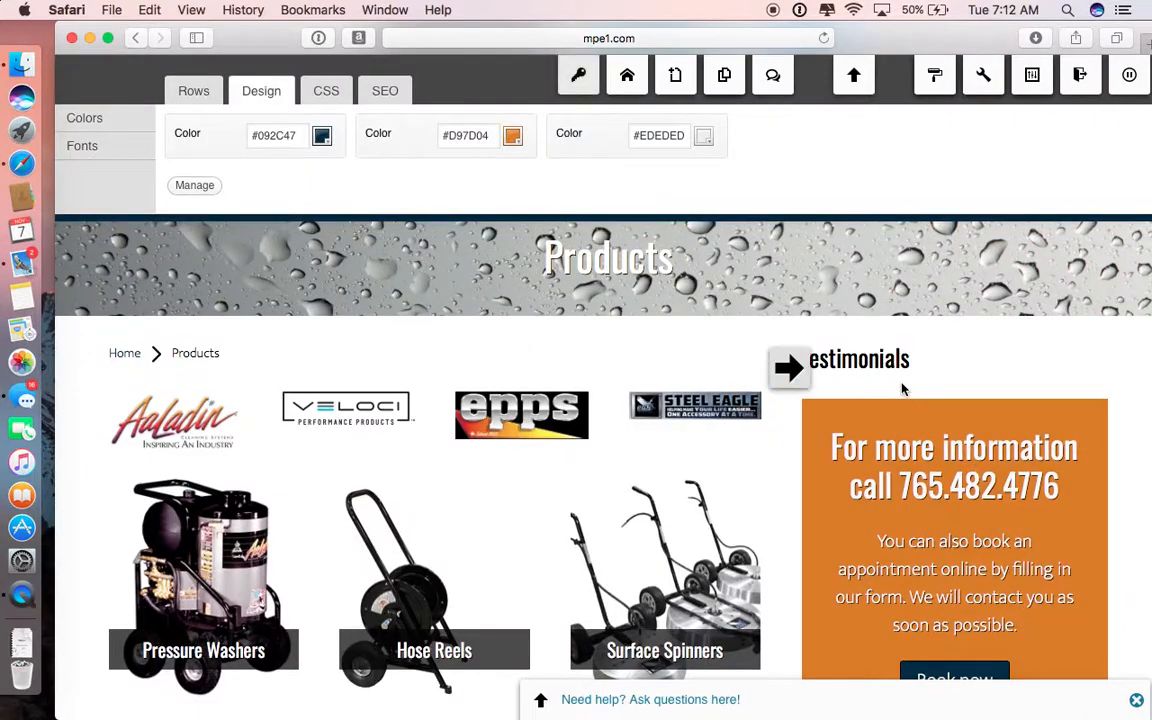
Step: Remove the testimonials widget from the sidebar and delete its empty row, confirming both deletions
{"action": "mouse_move", "coordinate": [1082, 368]}
{"action": "left_click", "coordinate": [1083, 460]}
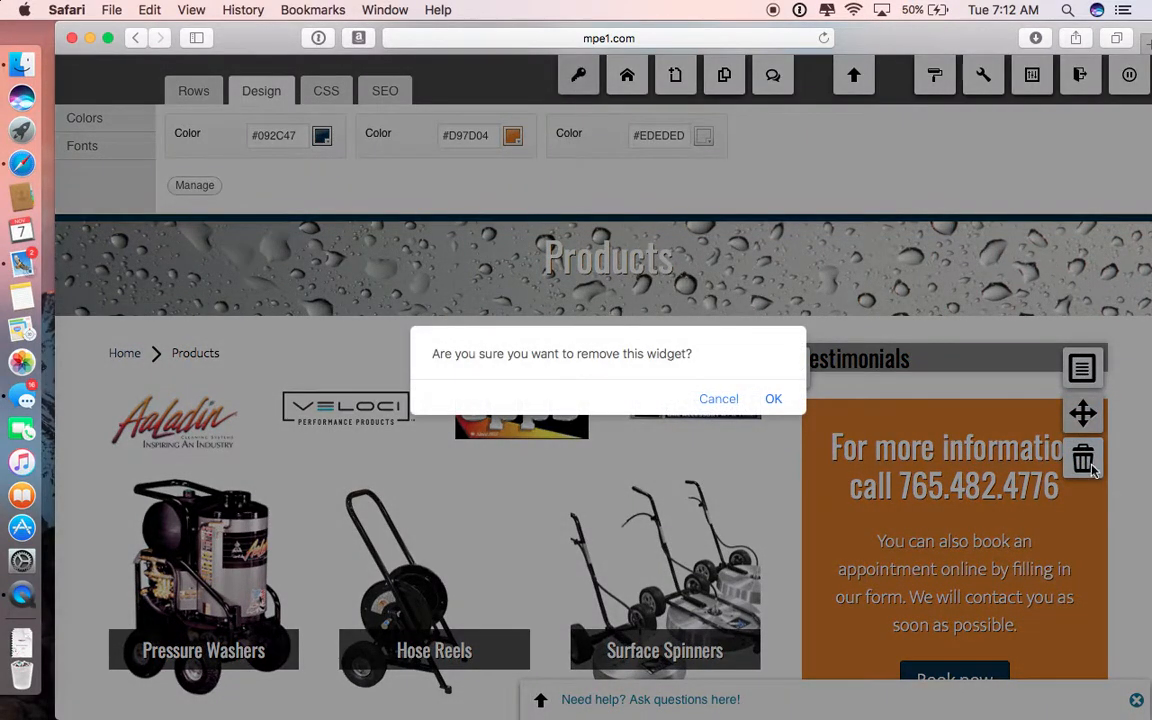
{"action": "left_click", "coordinate": [776, 400]}
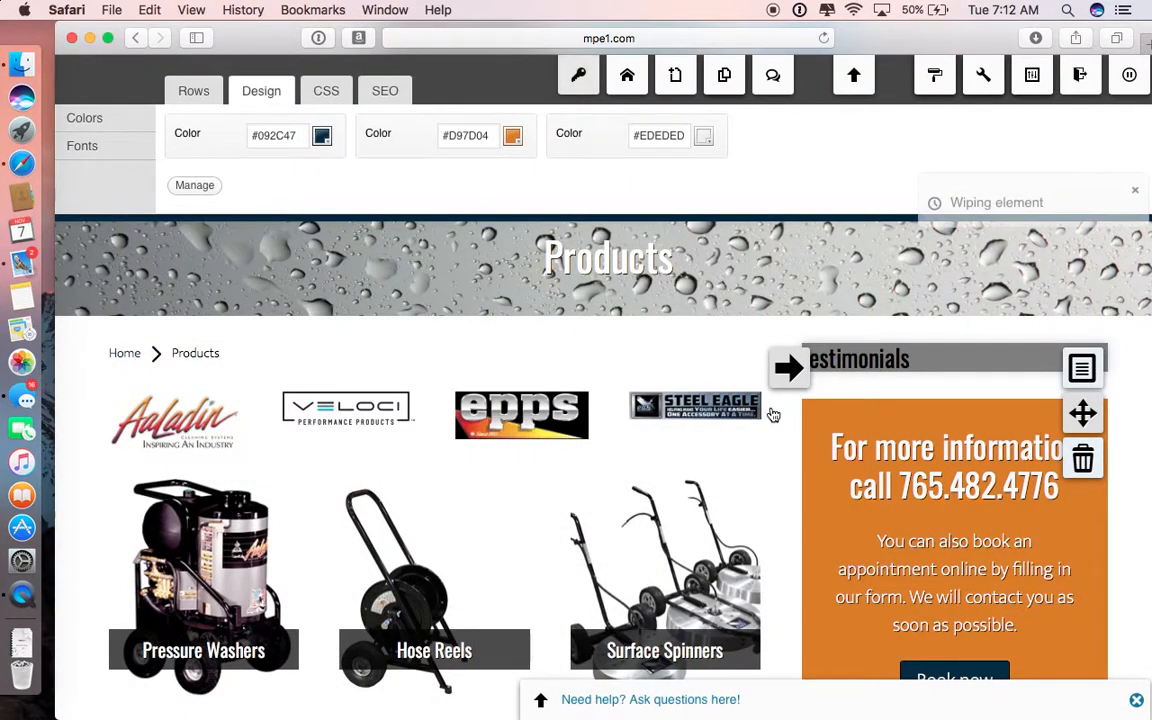
{"action": "mouse_move", "coordinate": [787, 368]}
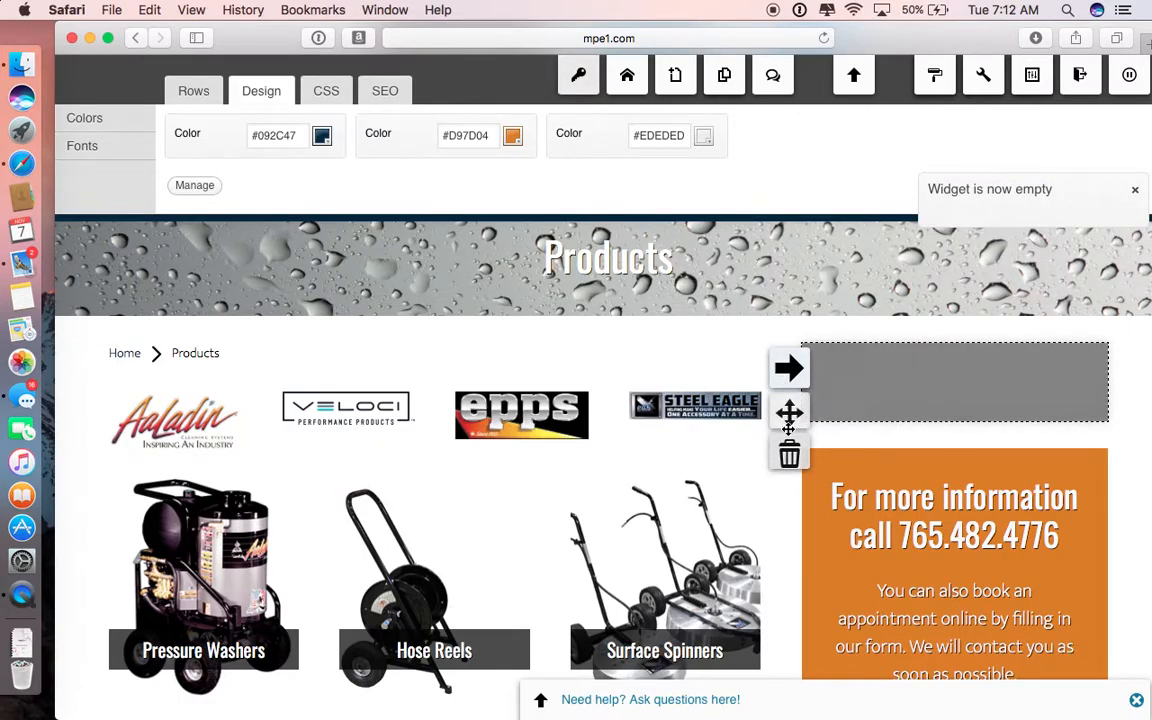
{"action": "left_click", "coordinate": [789, 458]}
{"action": "left_click", "coordinate": [773, 398]}
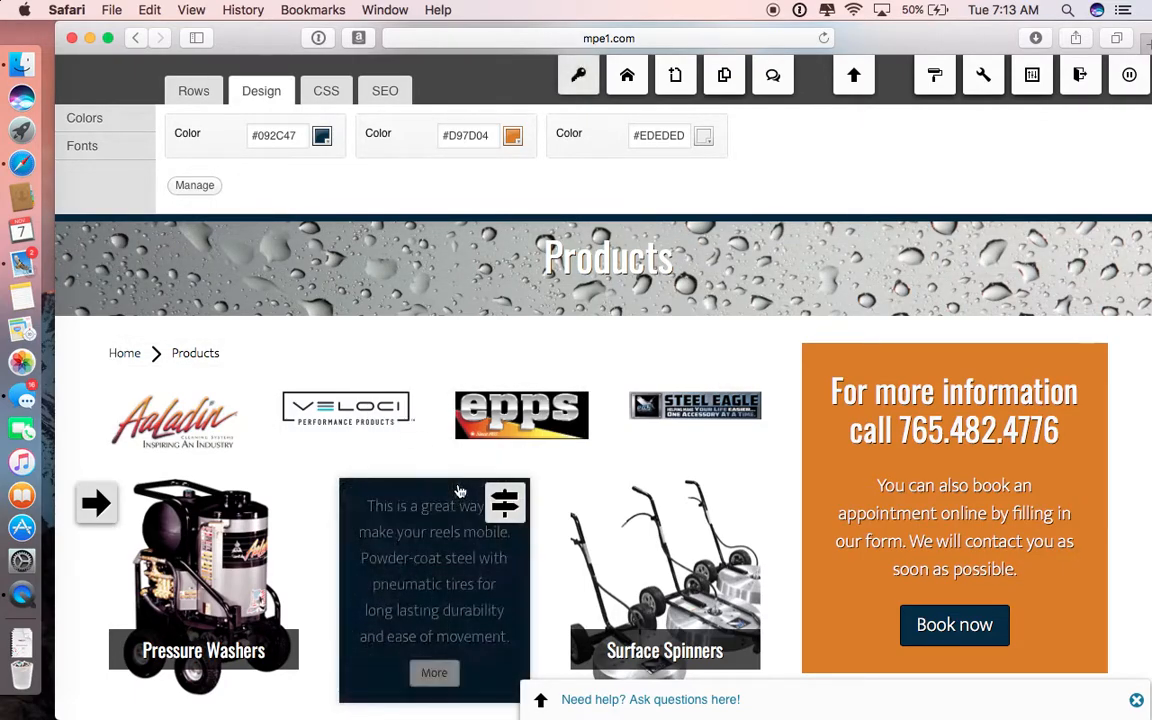
Step: Delete the product grid row containing Sand Blast Kits and its two empty columns, and confirm the deletion
{"action": "scroll", "coordinate": [458, 489], "scroll_direction": "down", "scroll_amount": 5}
{"action": "mouse_move", "coordinate": [458, 489]}
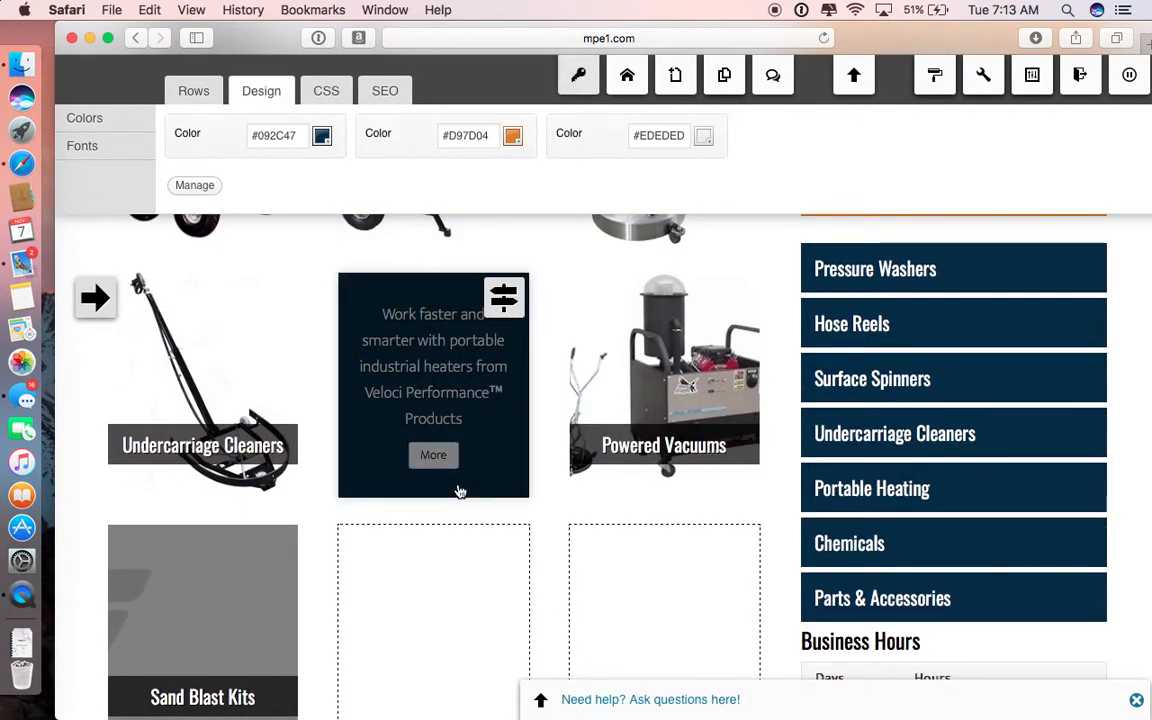
{"action": "scroll", "coordinate": [458, 489], "scroll_direction": "down", "scroll_amount": 3}
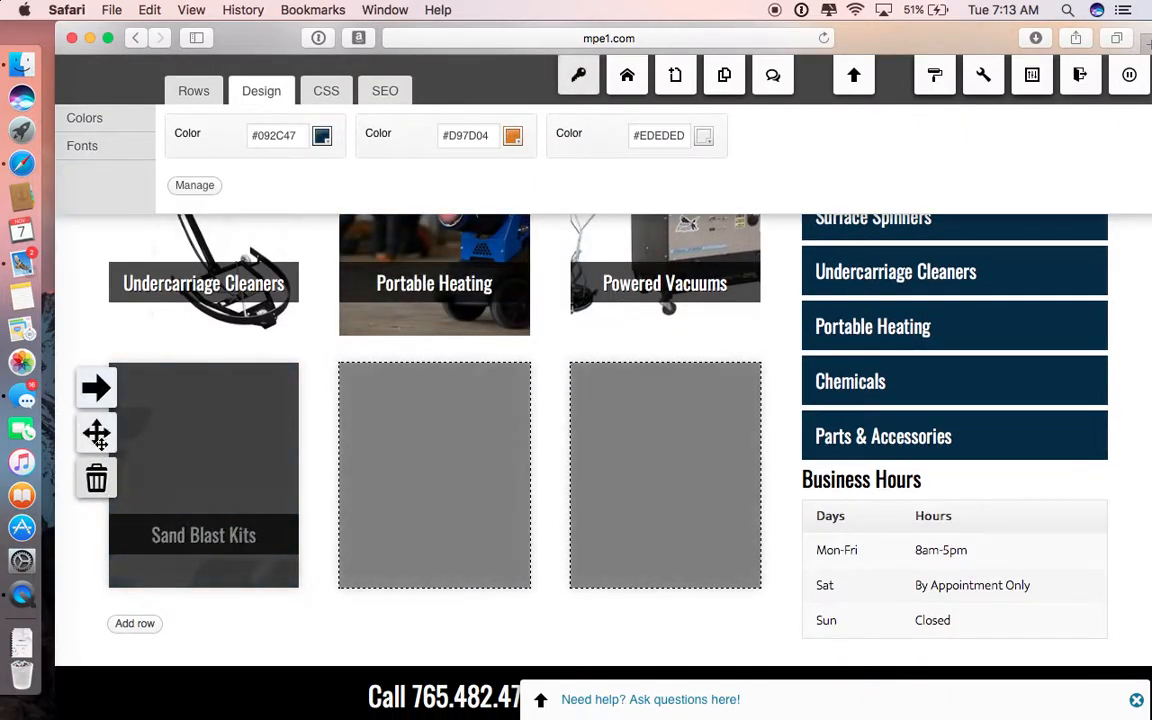
{"action": "left_click", "coordinate": [96, 478]}
{"action": "left_click", "coordinate": [775, 399]}
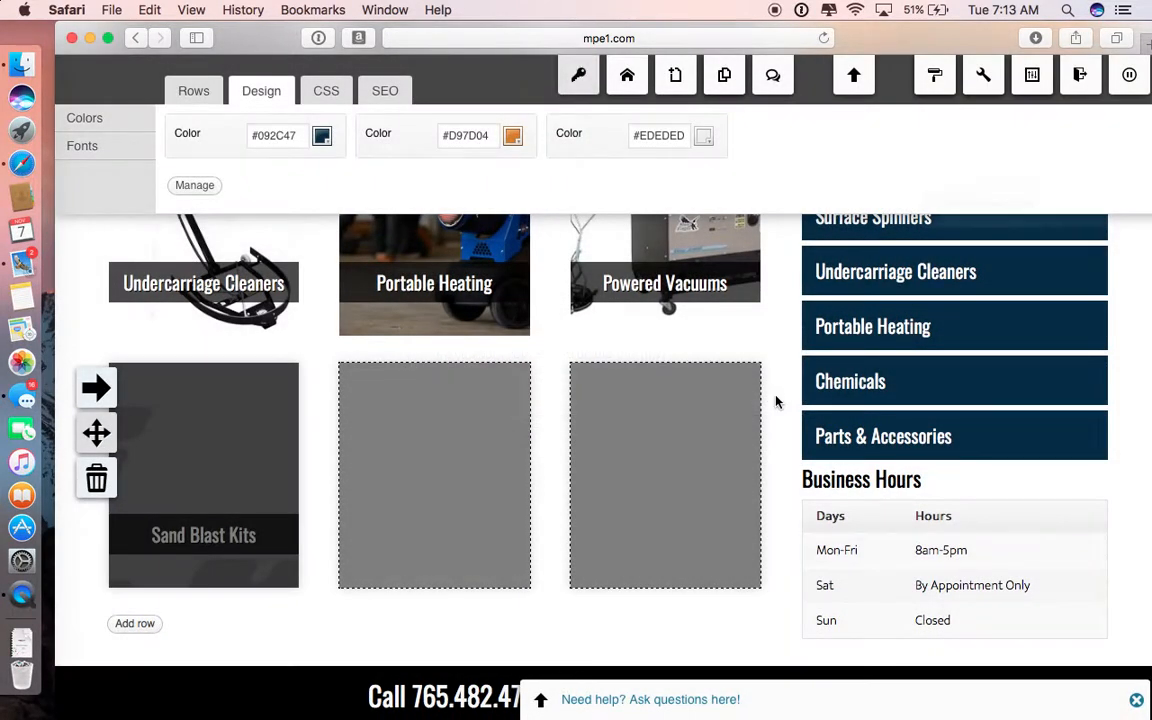
Step: Add a one-column row to the Products sidebar between Parts & Accessories and Business Hours
{"action": "scroll", "coordinate": [744, 564], "scroll_direction": "up", "scroll_amount": 4}
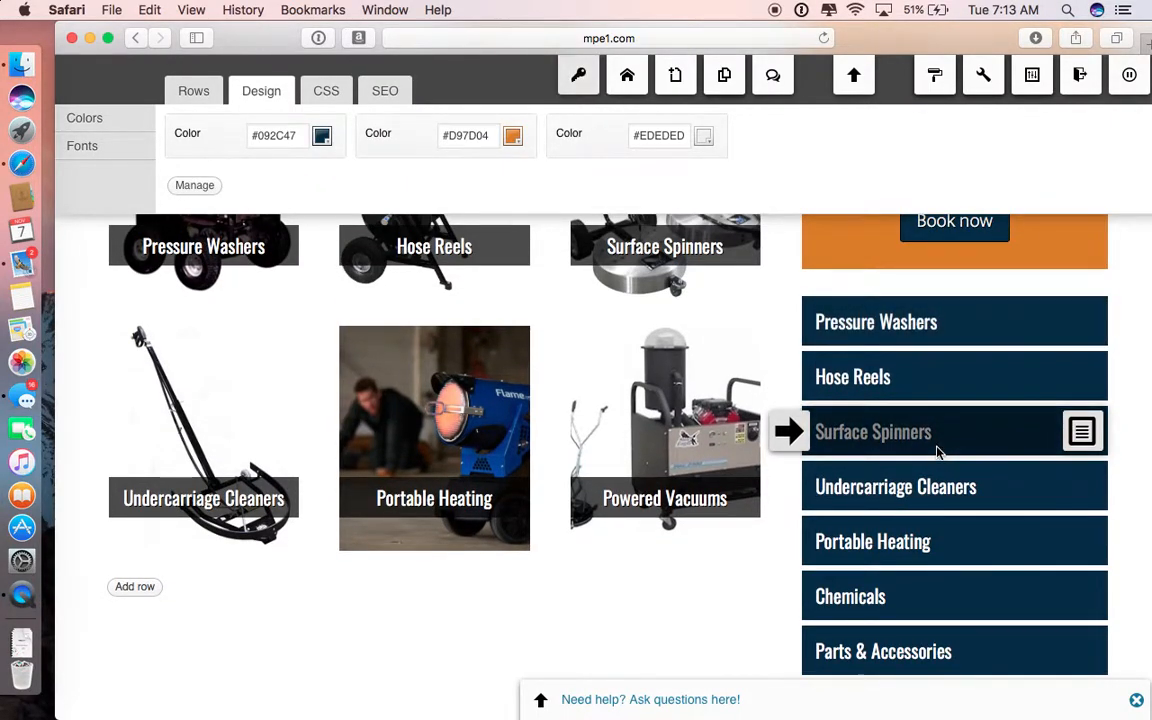
{"action": "scroll", "coordinate": [935, 455], "scroll_direction": "down", "scroll_amount": 2}
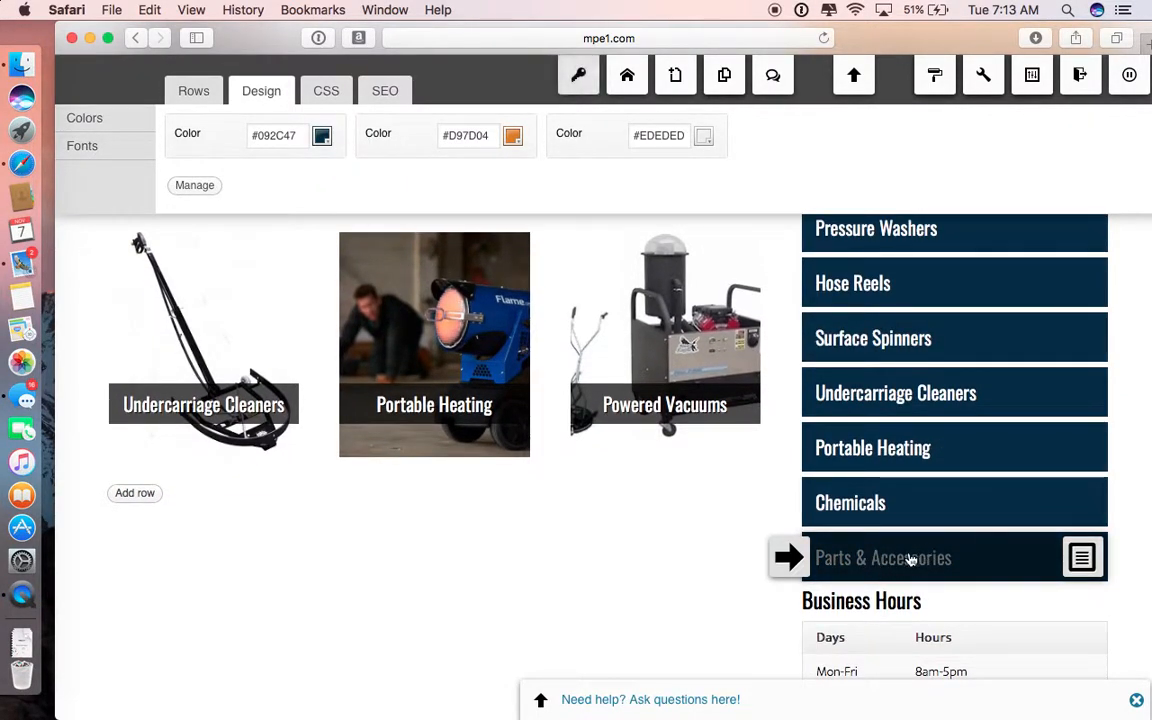
{"action": "scroll", "coordinate": [913, 563], "scroll_direction": "down", "scroll_amount": 1}
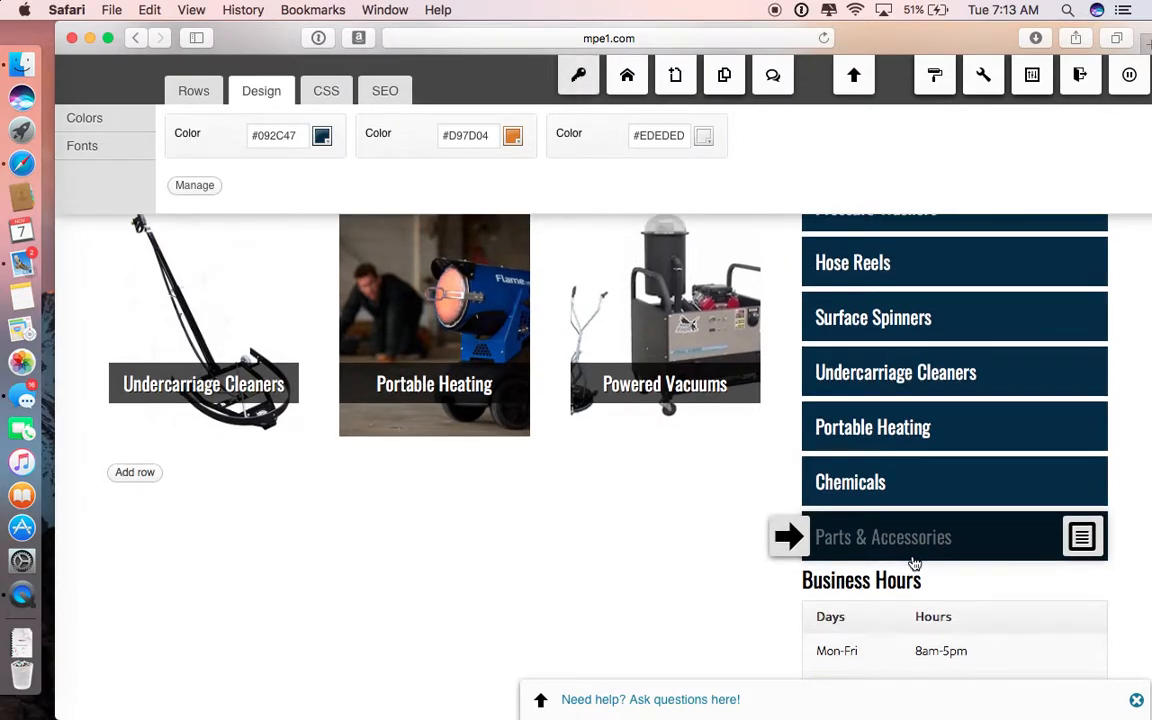
{"action": "left_click", "coordinate": [185, 90]}
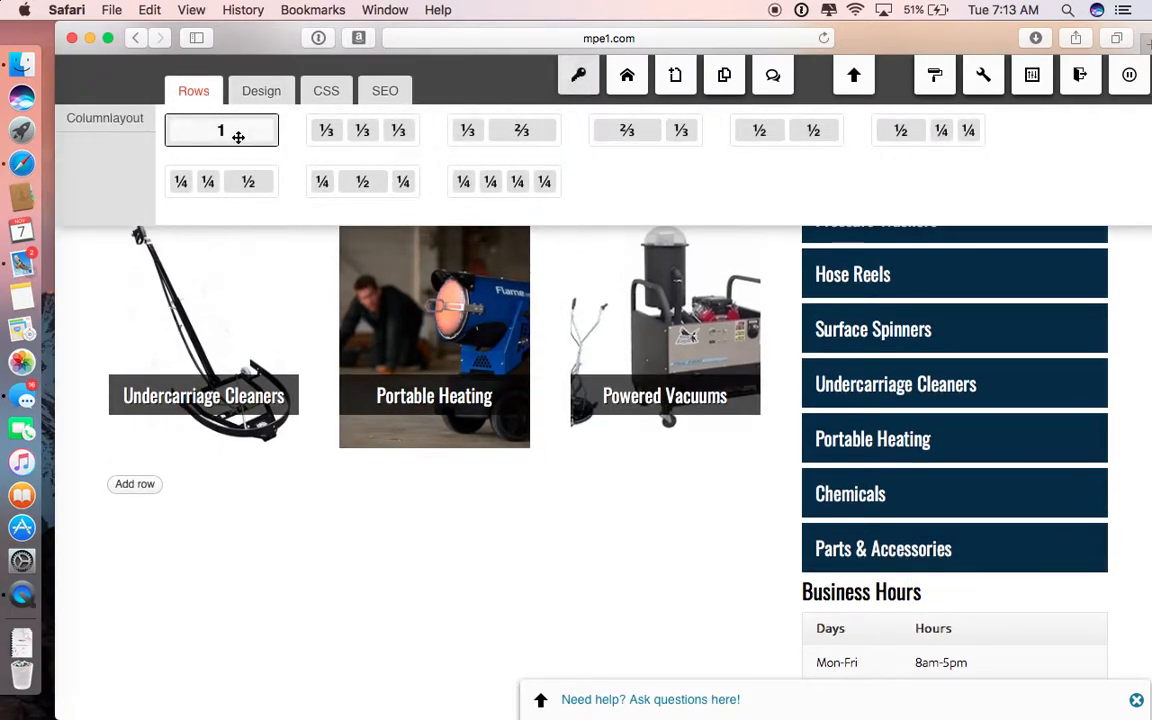
{"action": "left_click_drag", "start_coordinate": [294, 179], "coordinate": [859, 446]}
Step: Copy the Parts & Accessories sidebar widget and paste it into the empty row below it
{"action": "mouse_move", "coordinate": [861, 384]}
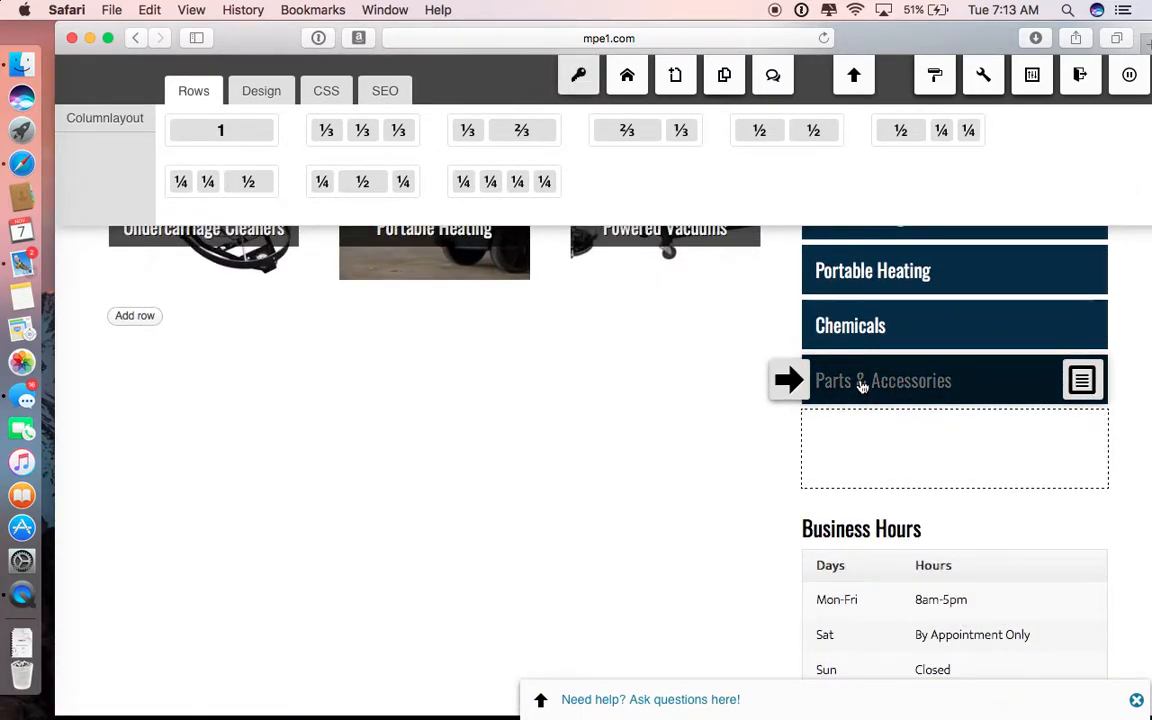
{"action": "key", "text": "ctrl+c"}
{"action": "mouse_move", "coordinate": [868, 443]}
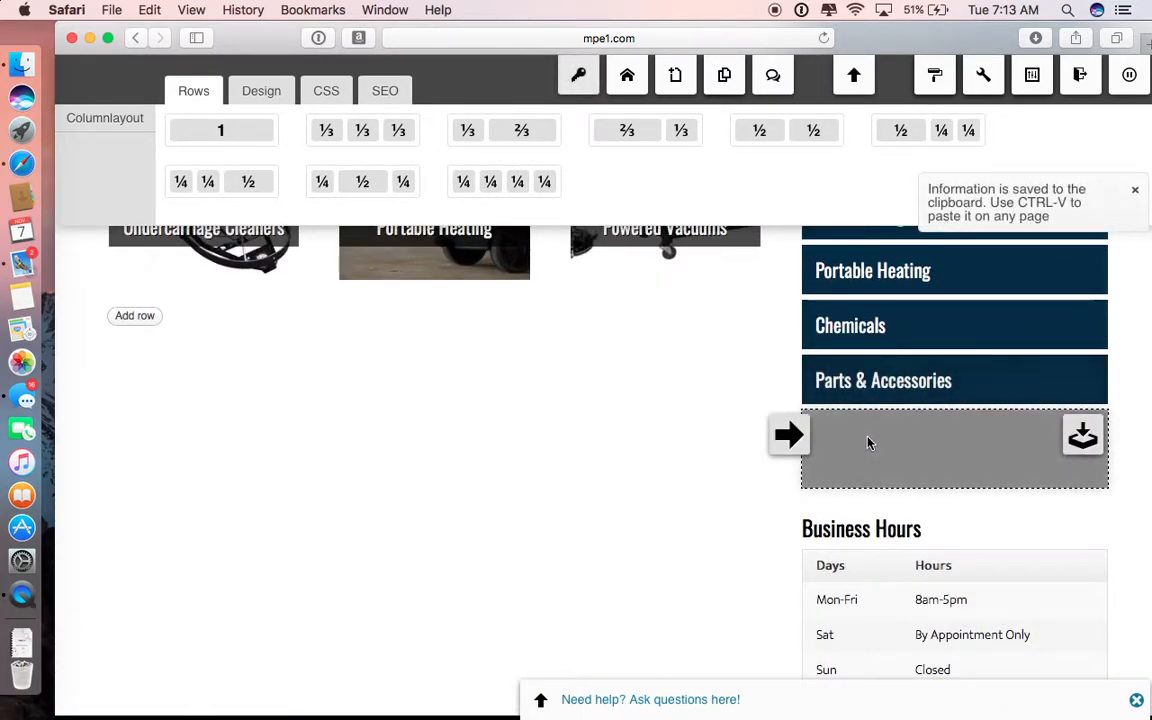
{"action": "key", "text": "ctrl+v"}
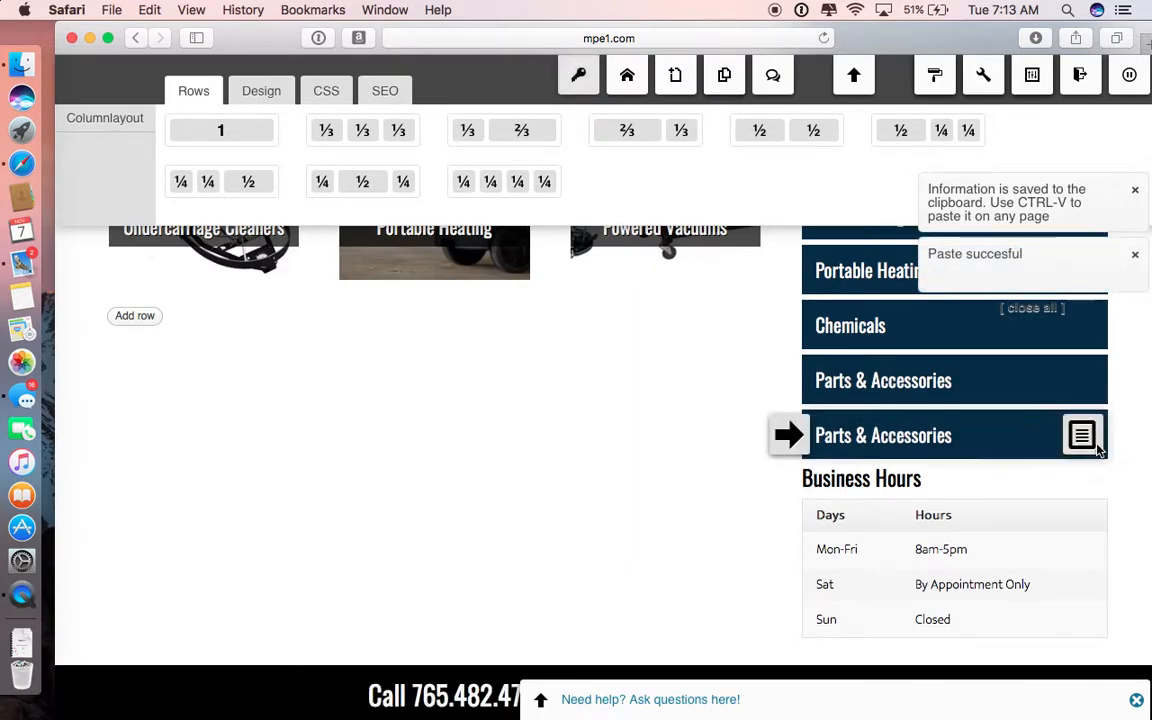
Step: Change the title of the pasted Parts & Accessories widget above Business Hours to "test"
{"action": "left_click", "coordinate": [1083, 437]}
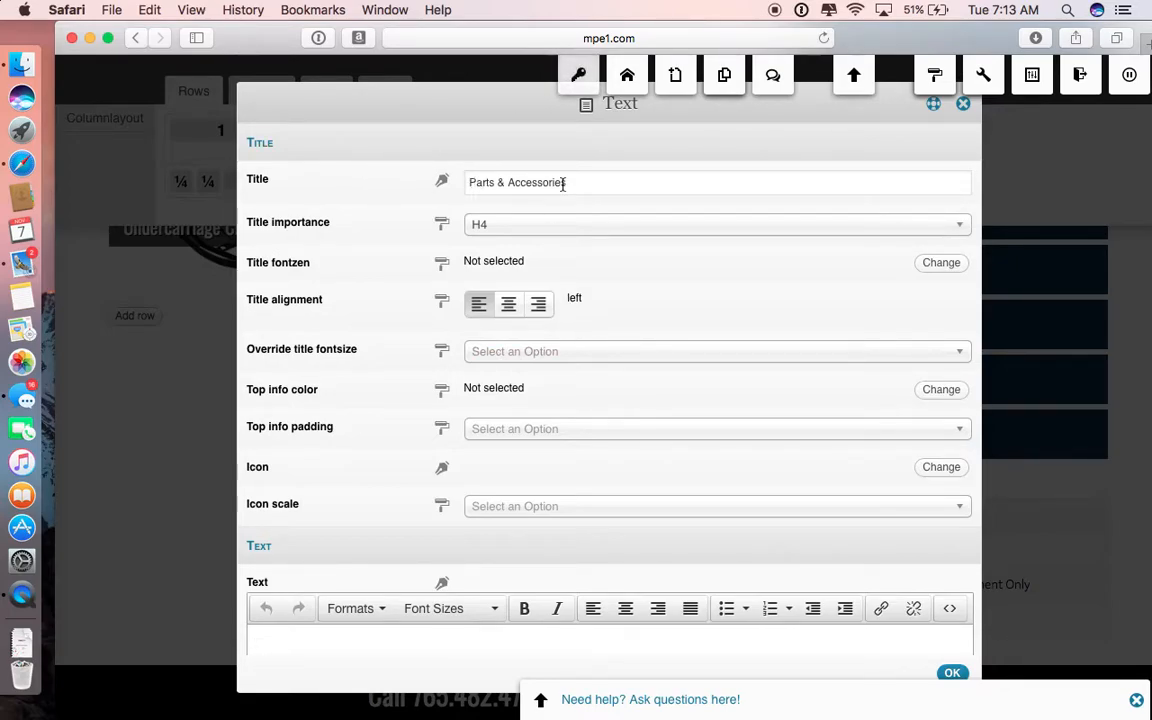
{"action": "scroll", "coordinate": [563, 183], "scroll_direction": "down", "scroll_amount": 10}
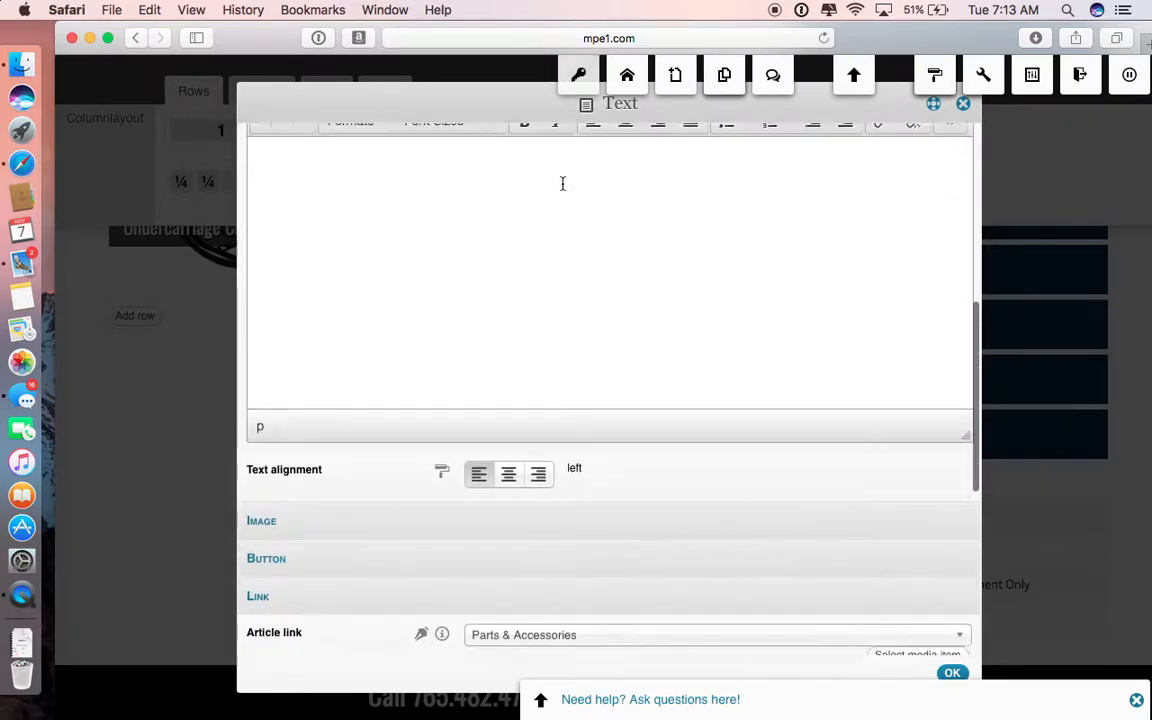
{"action": "scroll", "coordinate": [550, 329], "scroll_direction": "down", "scroll_amount": 2}
{"action": "scroll", "coordinate": [535, 483], "scroll_direction": "up", "scroll_amount": 10}
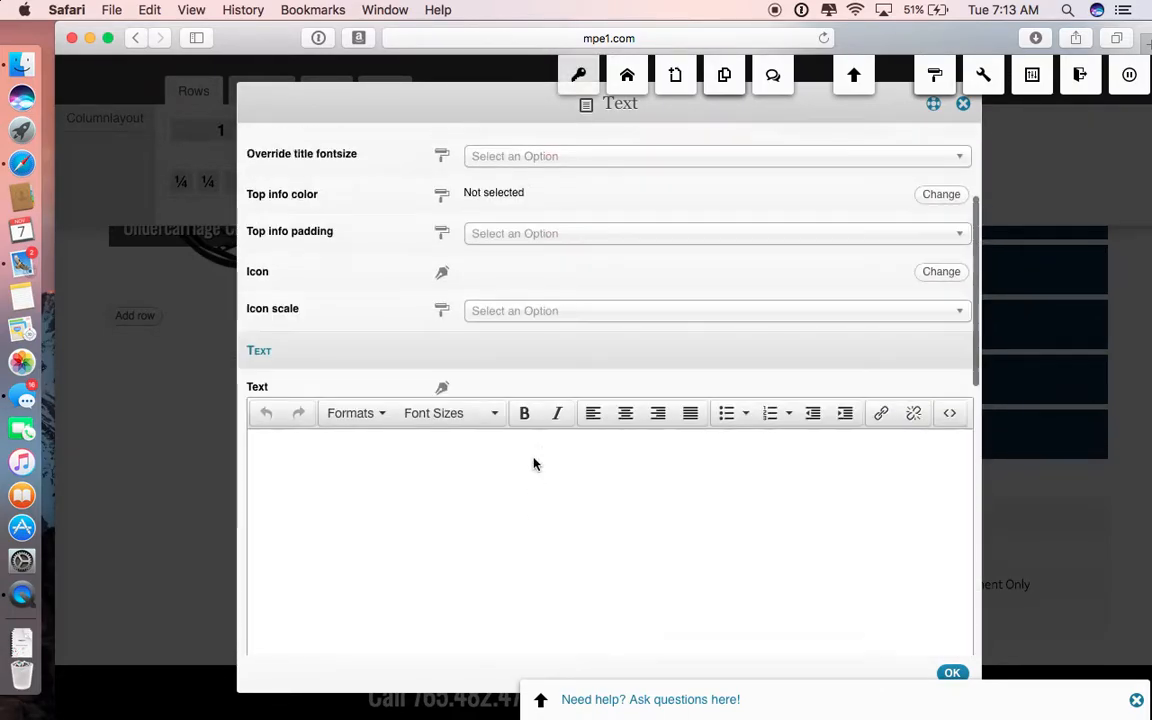
{"action": "scroll", "coordinate": [487, 225], "scroll_direction": "up", "scroll_amount": 2}
{"action": "triple_click", "coordinate": [488, 183]}
{"action": "type", "text": "t"}
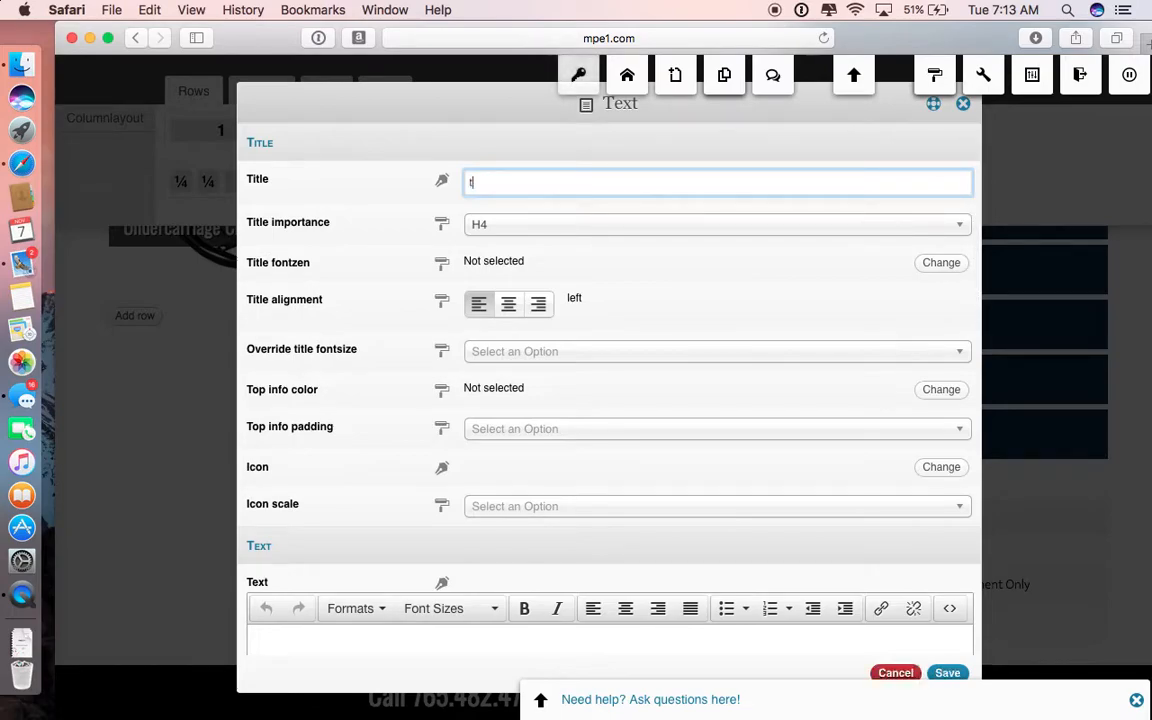
{"action": "type", "text": "est"}
Step: Set the test widget's article link to 12 Series and save the widget
{"action": "scroll", "coordinate": [573, 310], "scroll_direction": "down", "scroll_amount": 8}
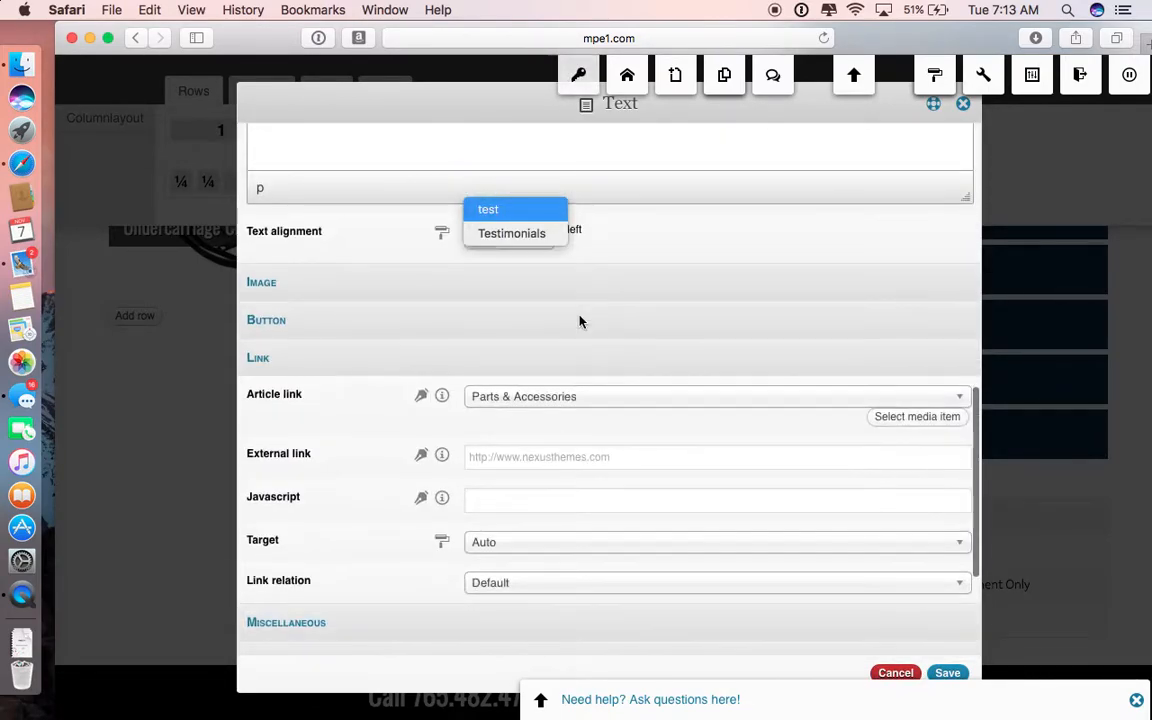
{"action": "scroll", "coordinate": [557, 387], "scroll_direction": "down", "scroll_amount": 1}
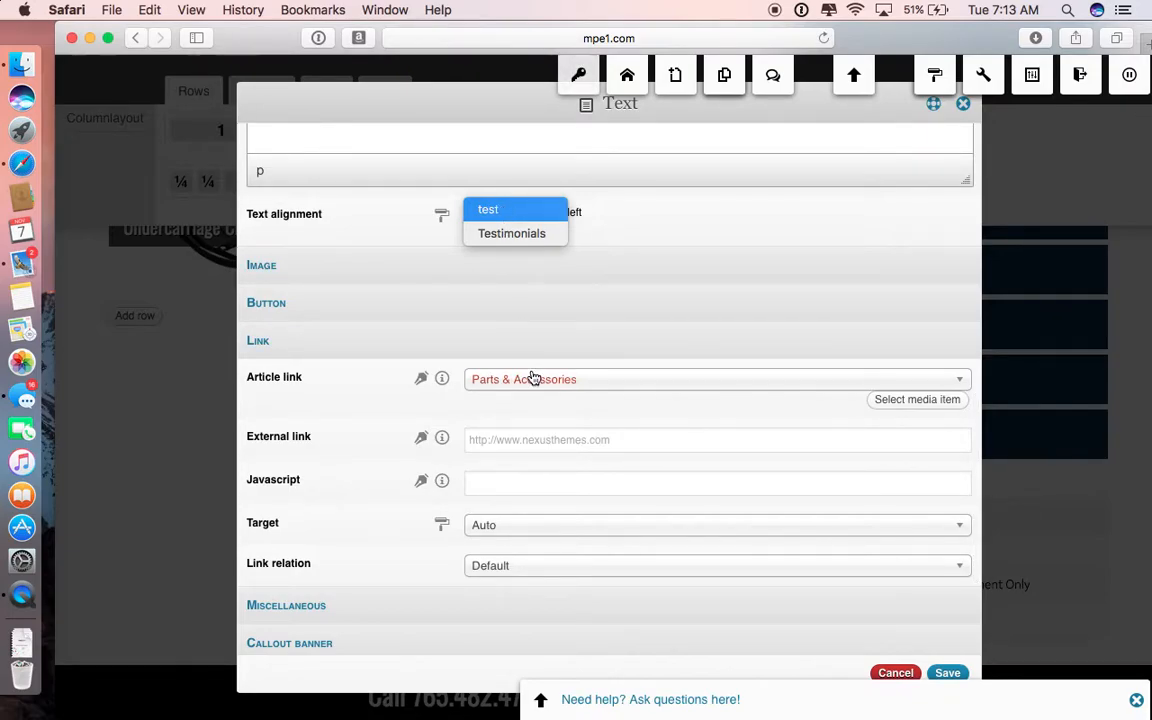
{"action": "left_click", "coordinate": [525, 386]}
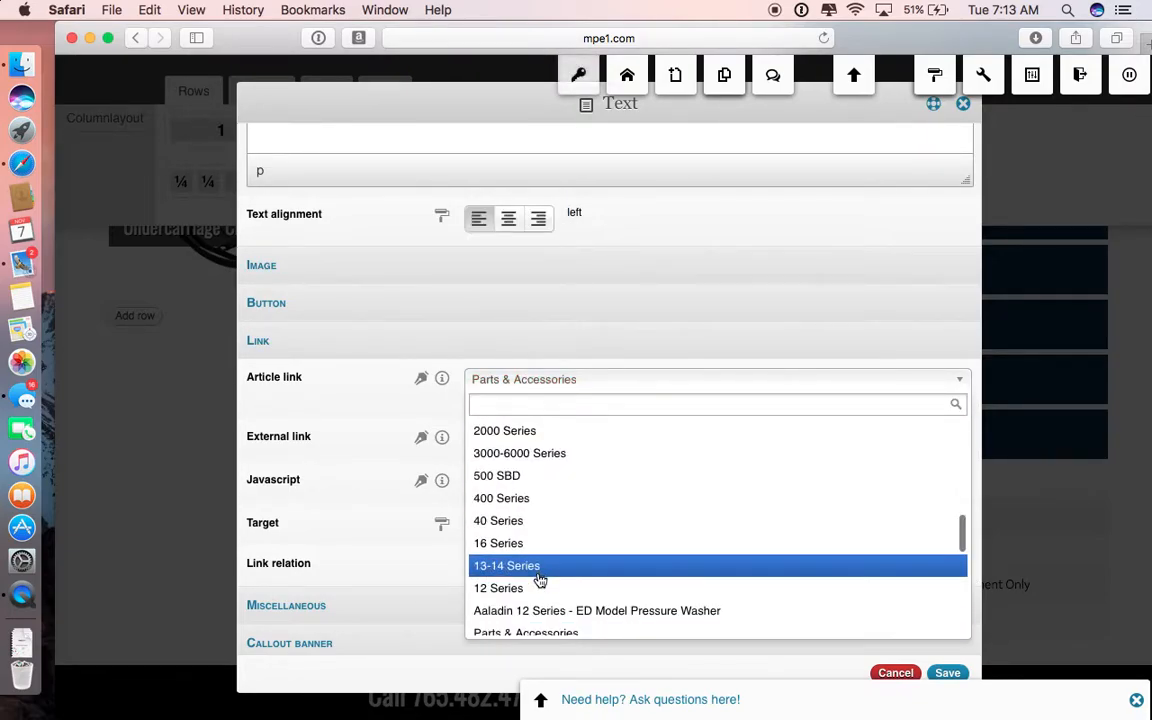
{"action": "left_click", "coordinate": [538, 590]}
{"action": "scroll", "coordinate": [608, 532], "scroll_direction": "up", "scroll_amount": 10}
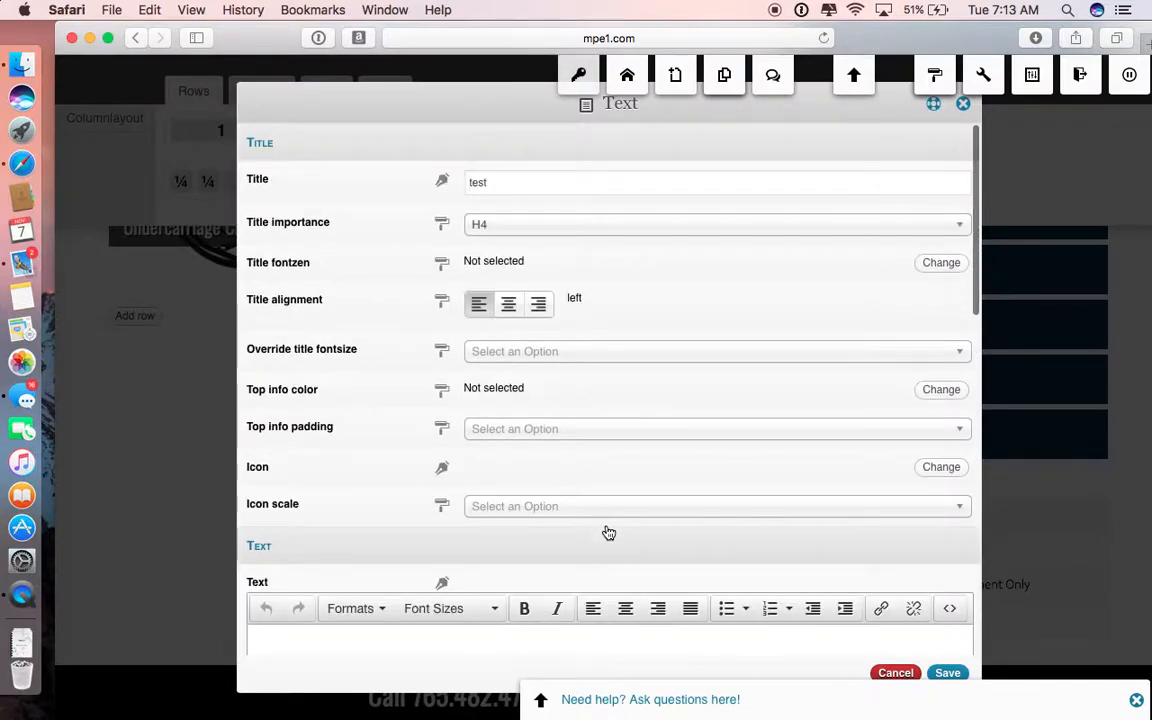
{"action": "scroll", "coordinate": [609, 530], "scroll_direction": "down", "scroll_amount": 15}
{"action": "left_click", "coordinate": [947, 673]}
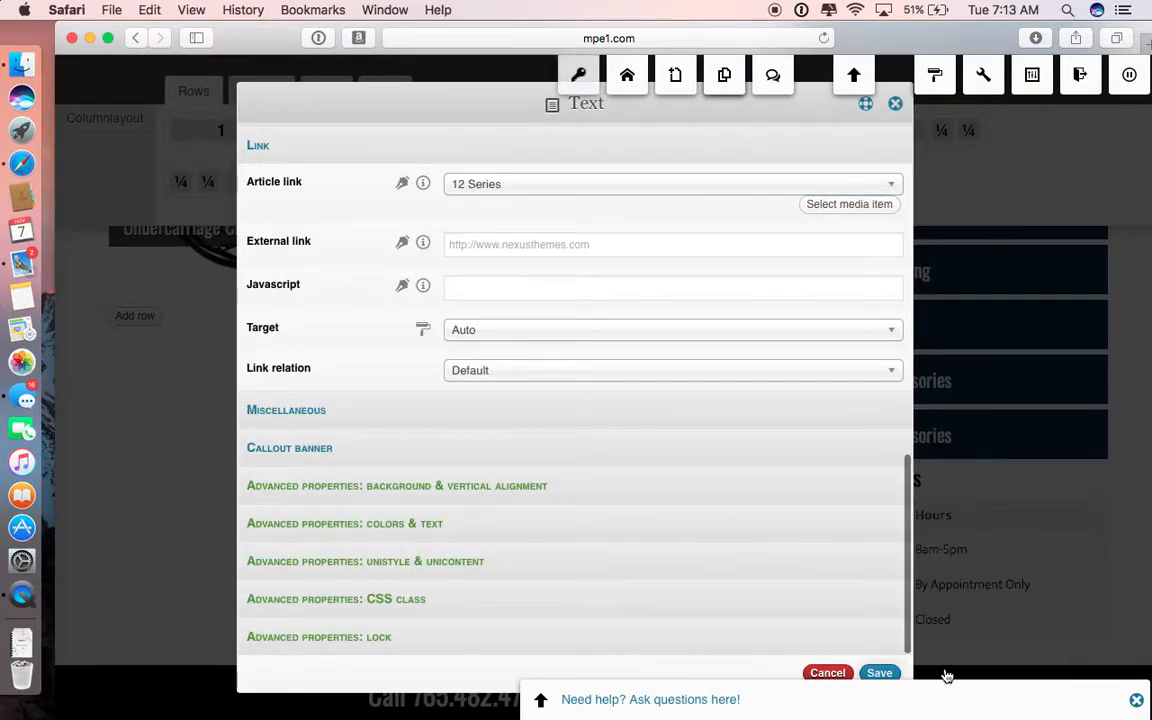
Step: Delete the sidebar row containing the test widget and confirm the deletion
{"action": "mouse_move", "coordinate": [838, 442]}
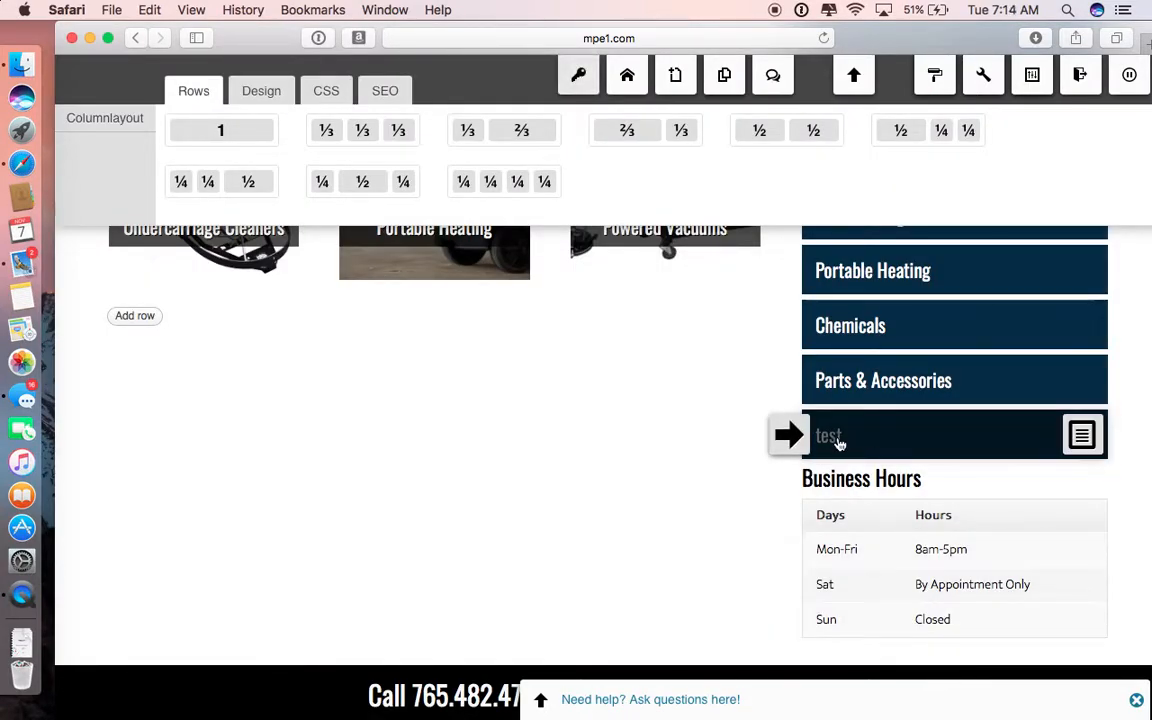
{"action": "mouse_move", "coordinate": [946, 428]}
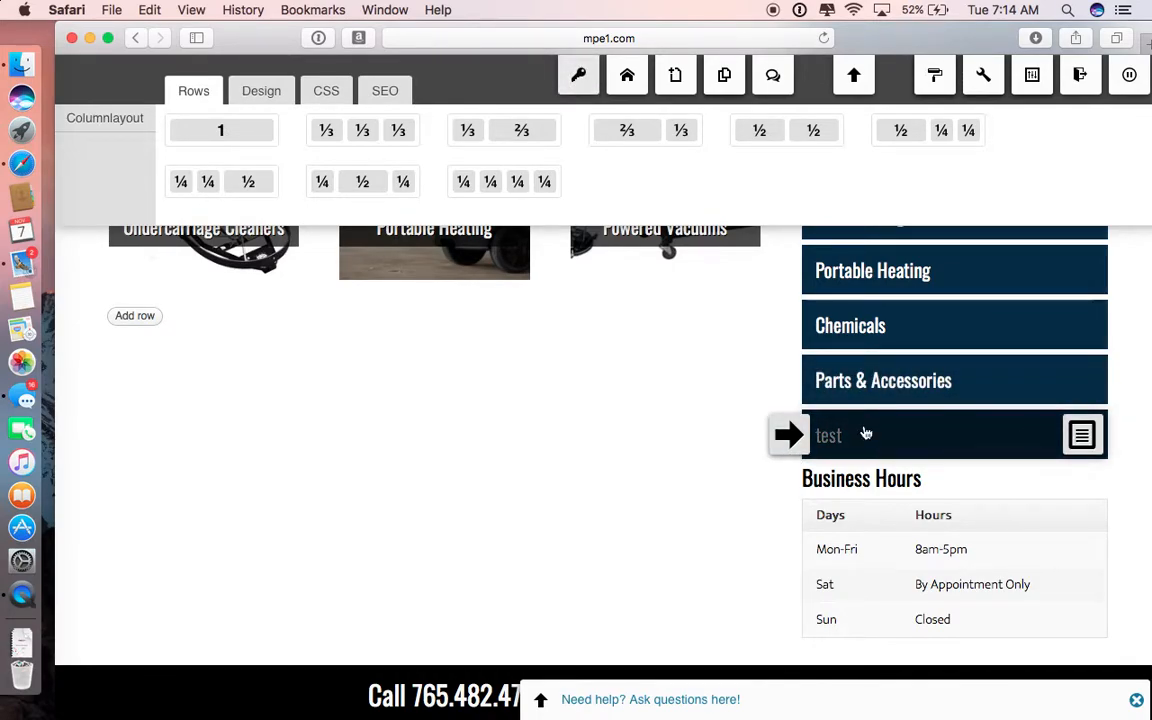
{"action": "mouse_move", "coordinate": [787, 440]}
{"action": "left_click", "coordinate": [789, 525]}
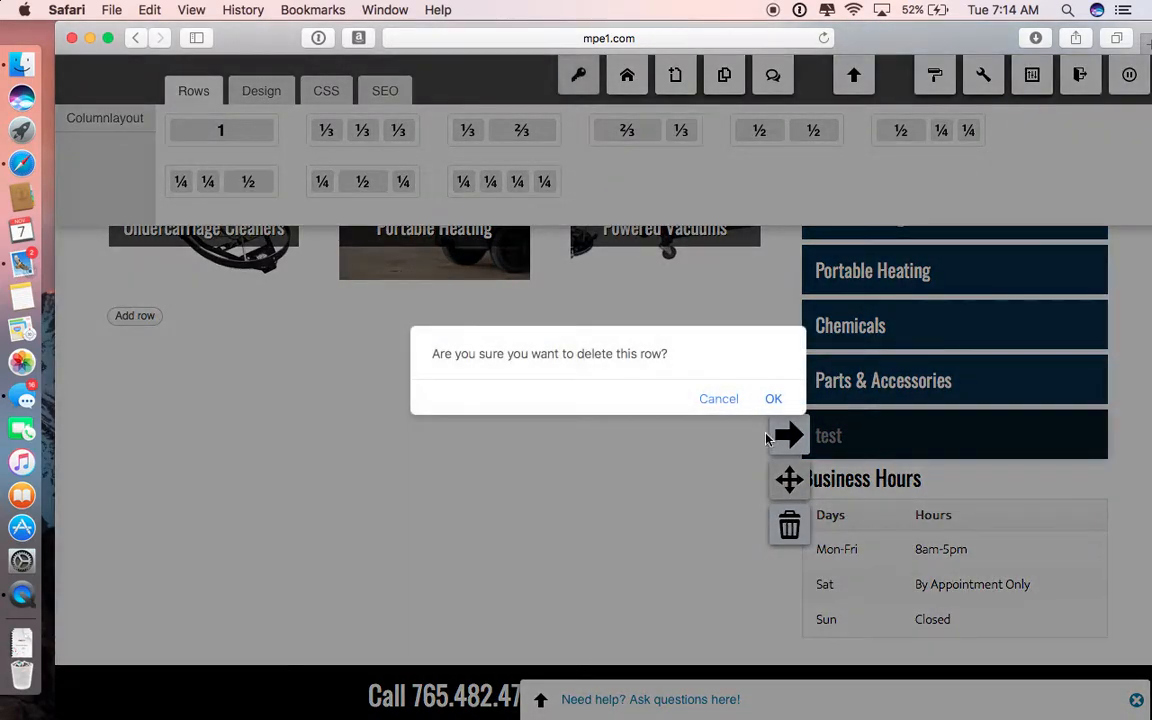
{"action": "left_click", "coordinate": [771, 399]}
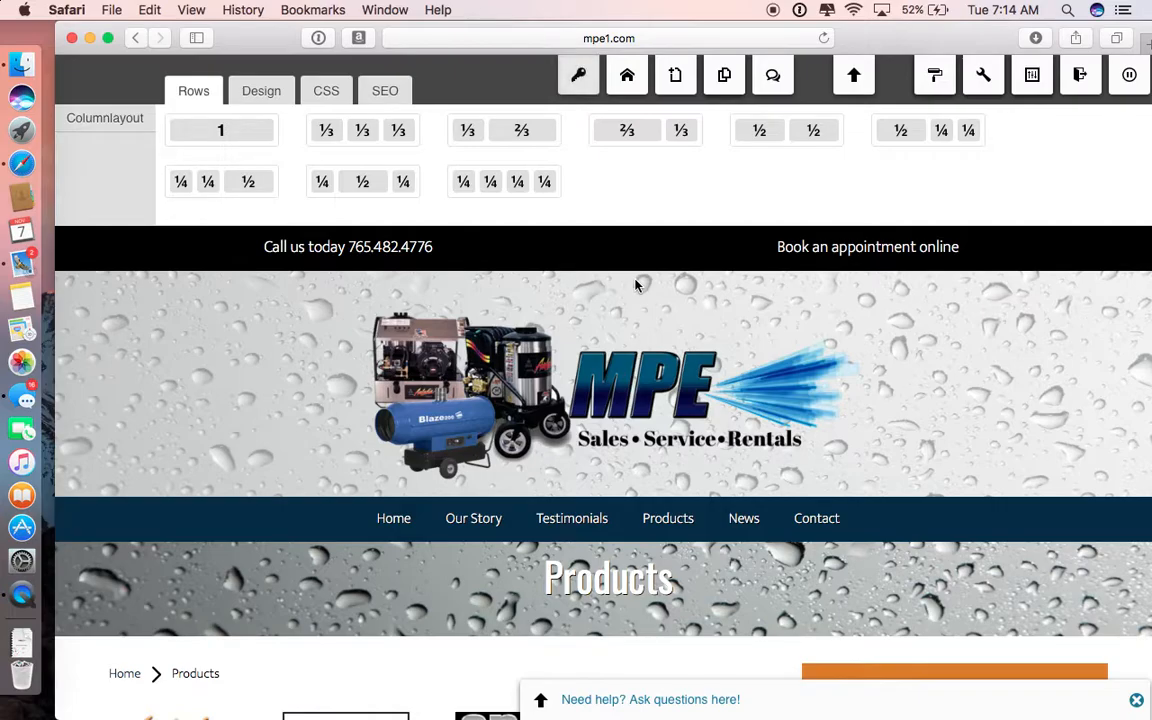
Step: Open the site's News page and look over its blog content area and sidebar
{"action": "left_click", "coordinate": [741, 520]}
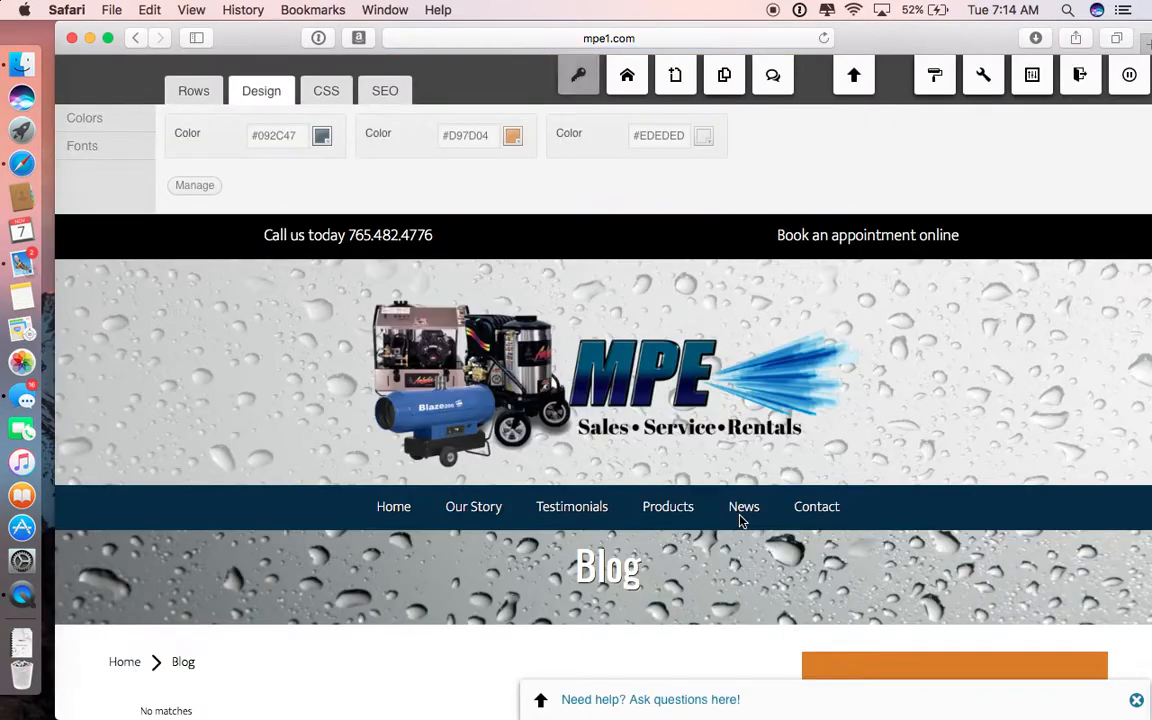
{"action": "scroll", "coordinate": [741, 521], "scroll_direction": "down", "scroll_amount": 3}
{"action": "scroll", "coordinate": [740, 521], "scroll_direction": "down", "scroll_amount": 1}
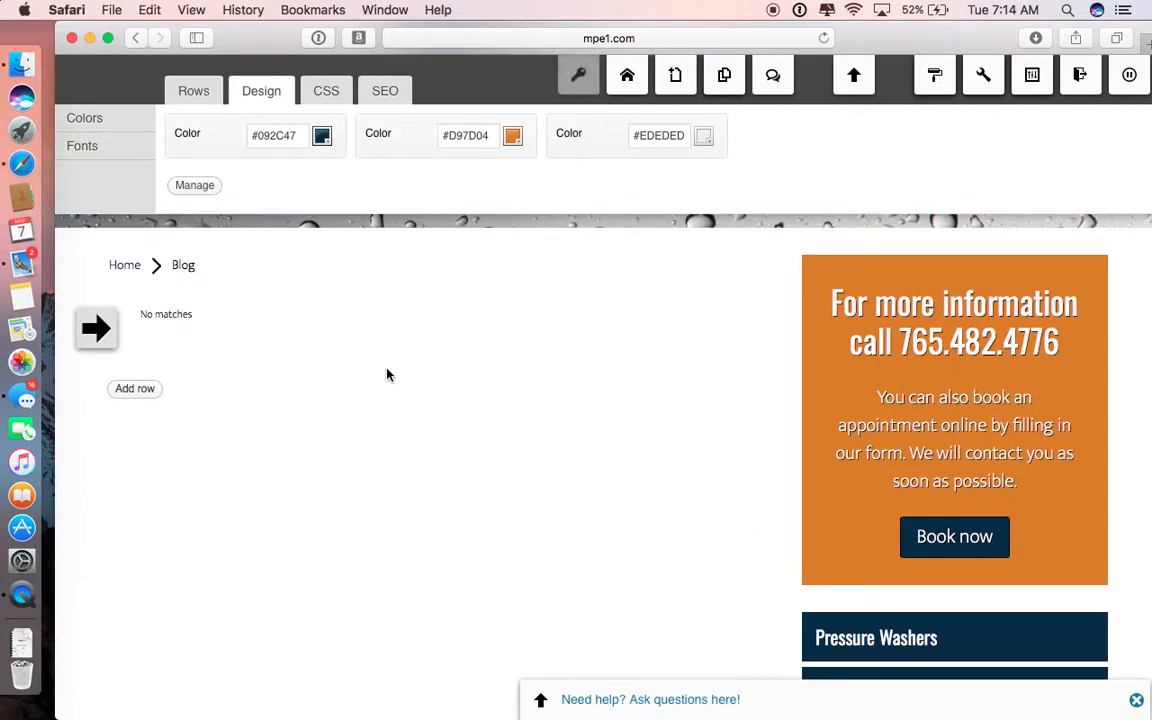
{"action": "scroll", "coordinate": [388, 375], "scroll_direction": "up", "scroll_amount": 4}
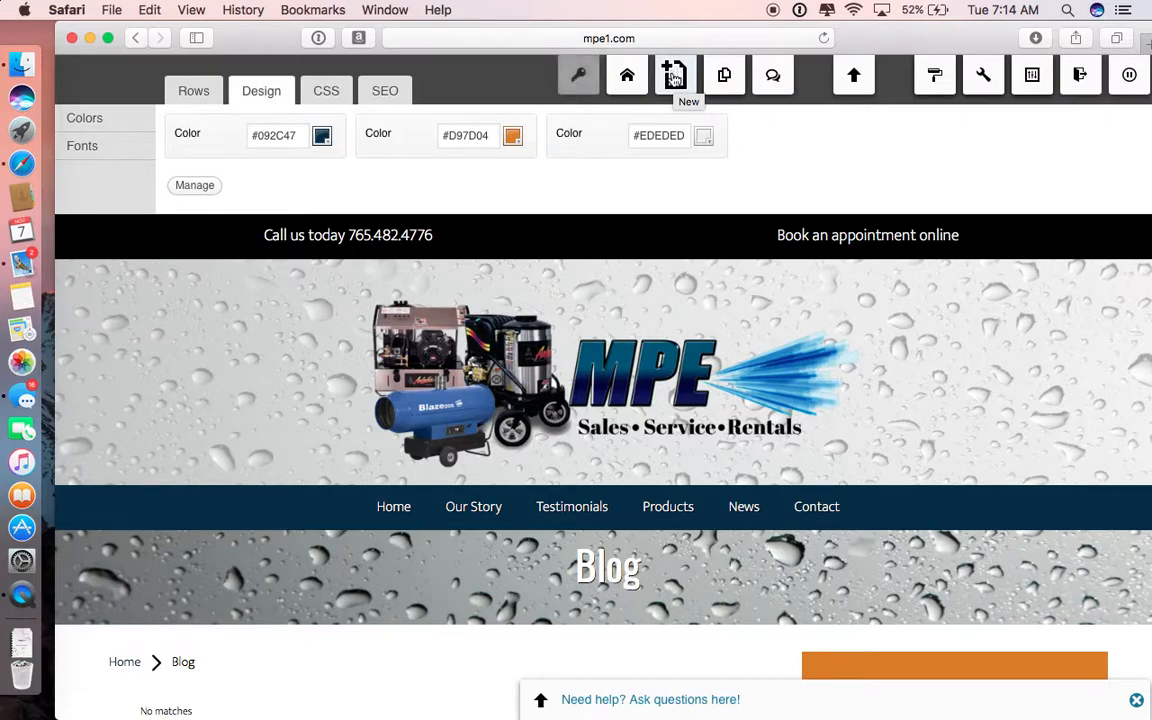
Step: Create a new webpage titled "test page" with the Webpage wizard, without assigning any category
{"action": "left_click", "coordinate": [674, 77]}
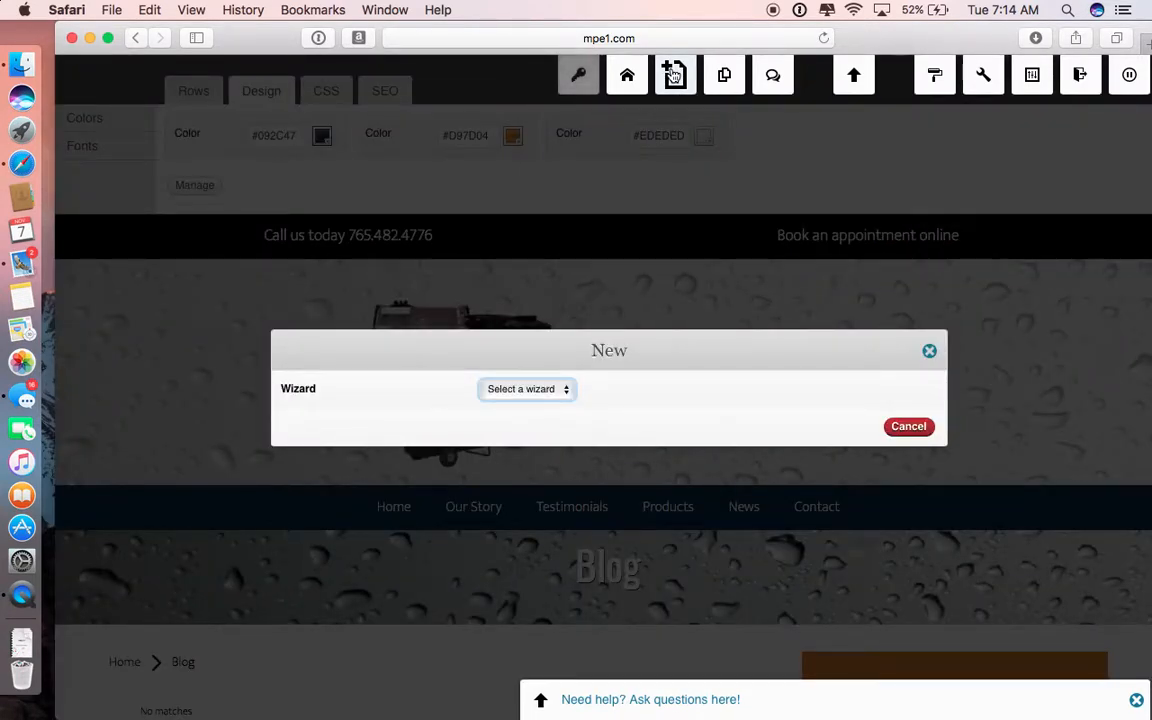
{"action": "left_click", "coordinate": [515, 393]}
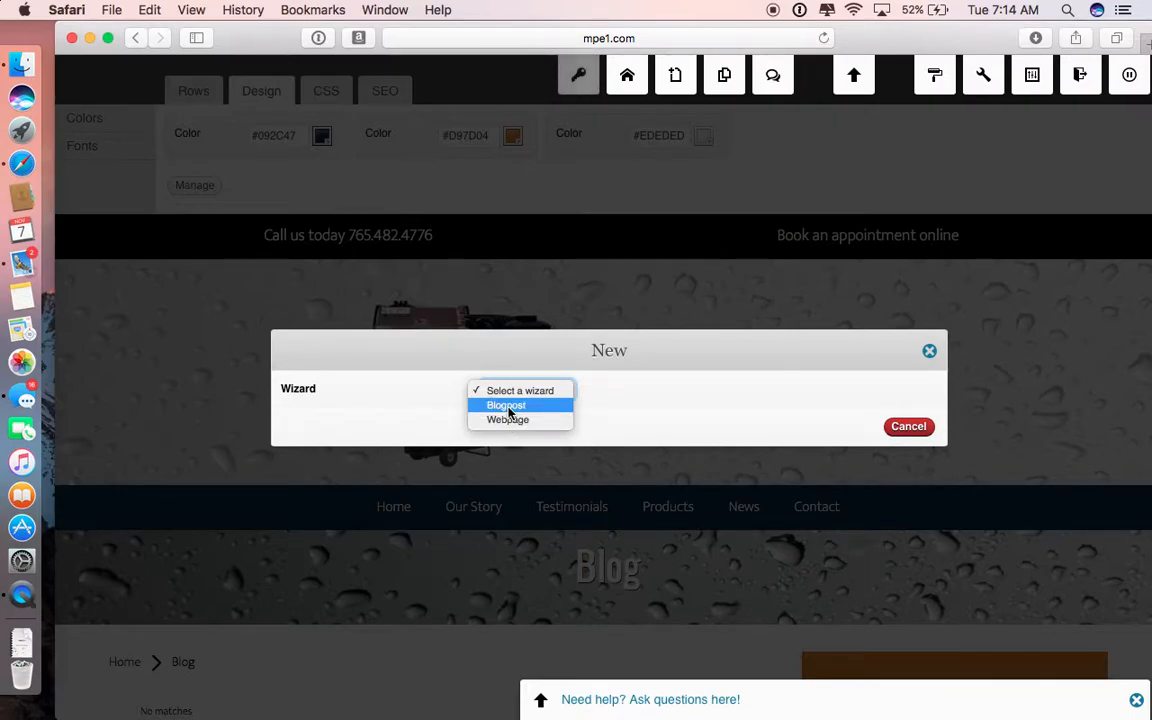
{"action": "left_click", "coordinate": [505, 420]}
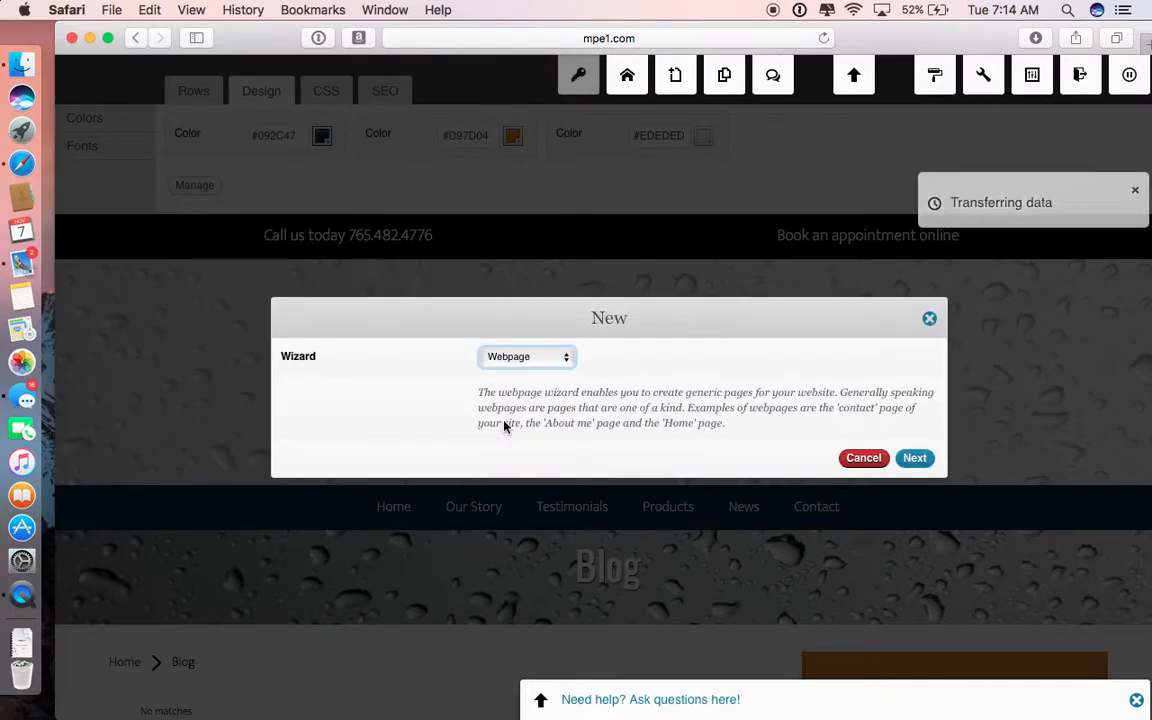
{"action": "left_click", "coordinate": [917, 458]}
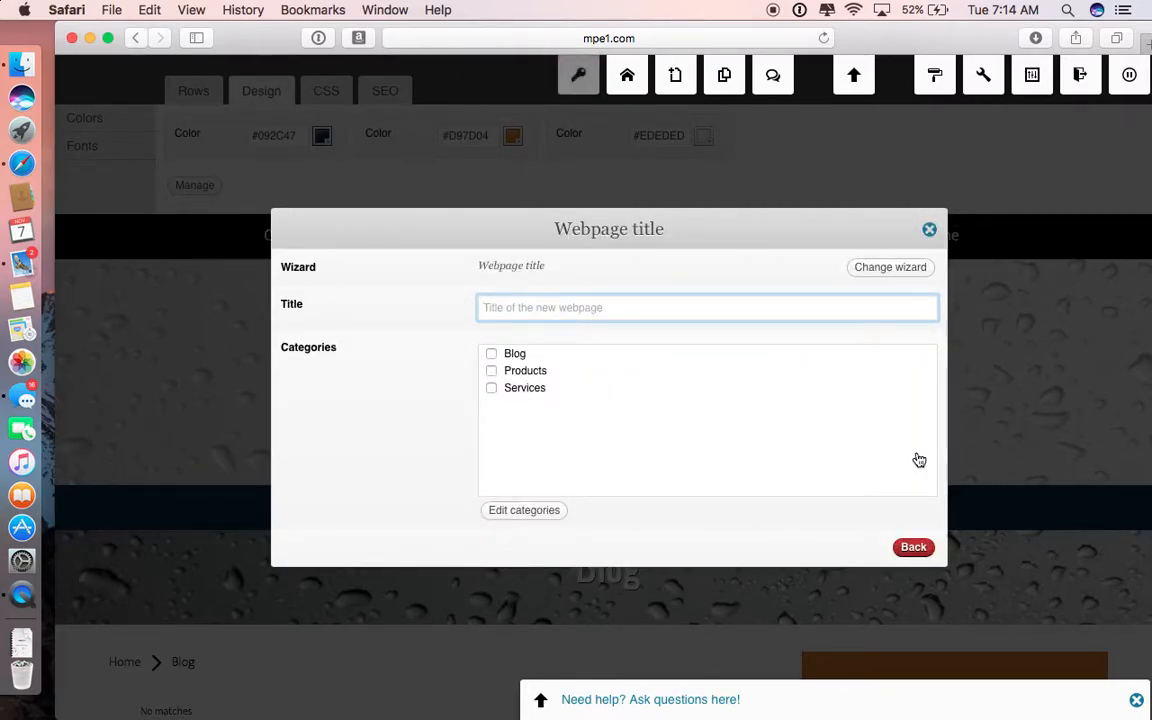
{"action": "type", "text": "test page"}
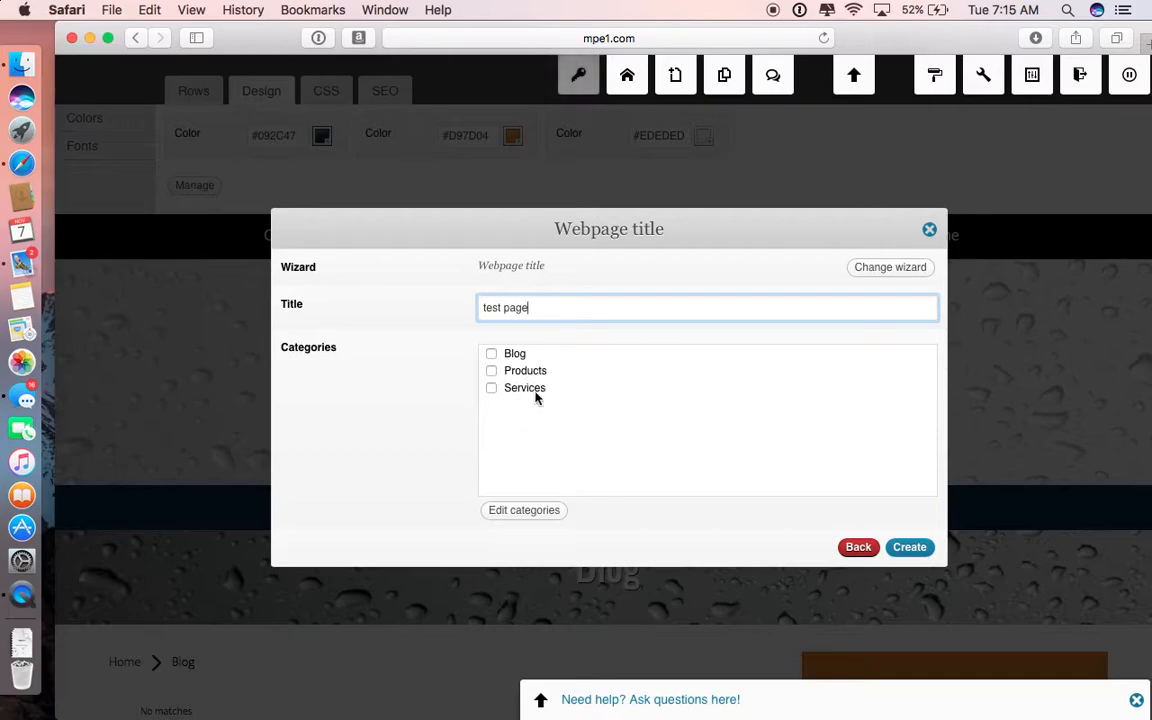
{"action": "left_click", "coordinate": [910, 548]}
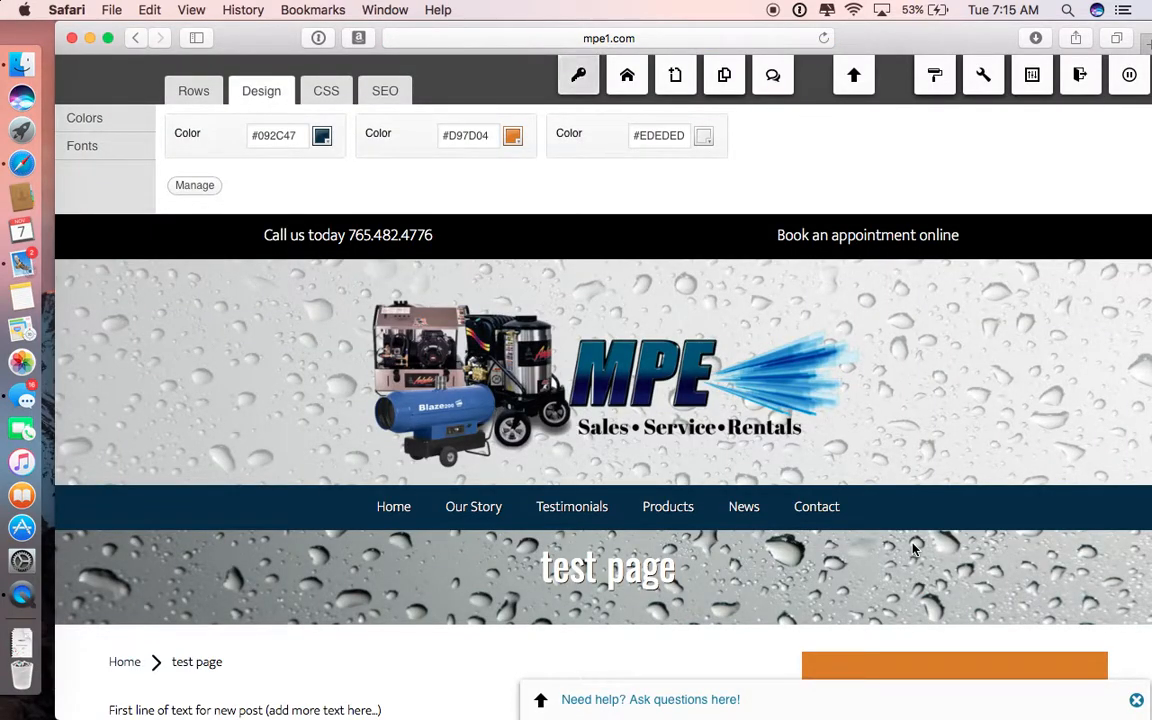
Step: Open the text widget on the test page and enter "this is a test" as its title
{"action": "scroll", "coordinate": [913, 548], "scroll_direction": "down", "scroll_amount": 5}
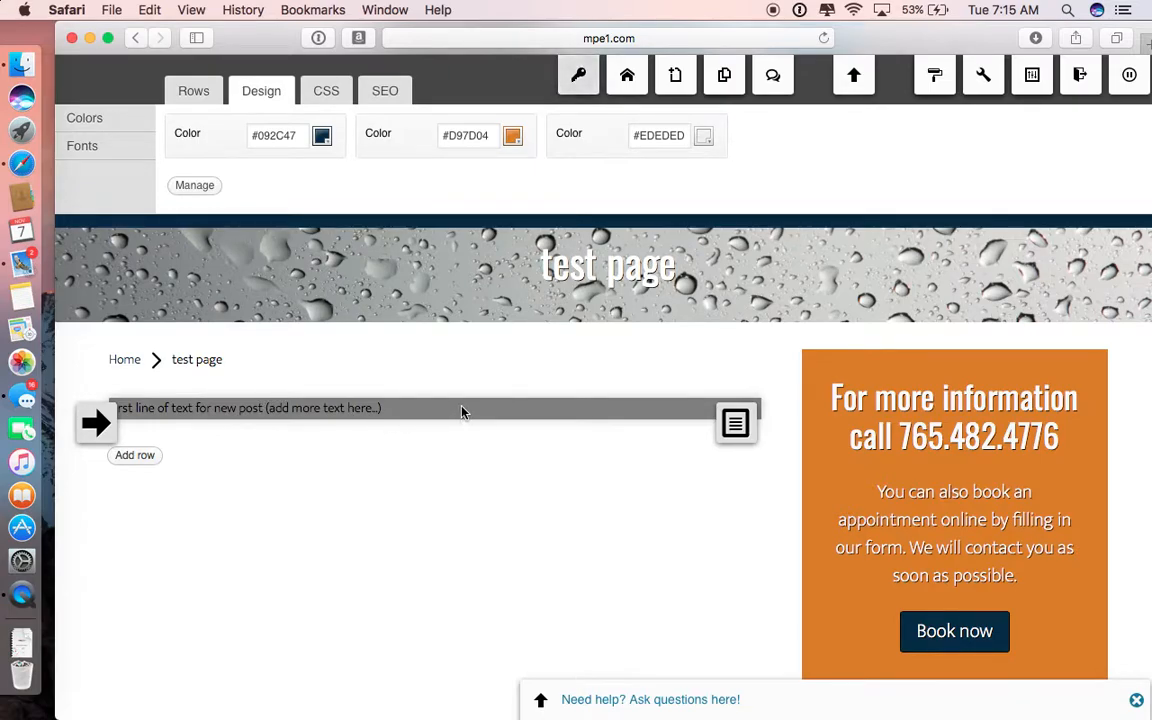
{"action": "mouse_move", "coordinate": [735, 425]}
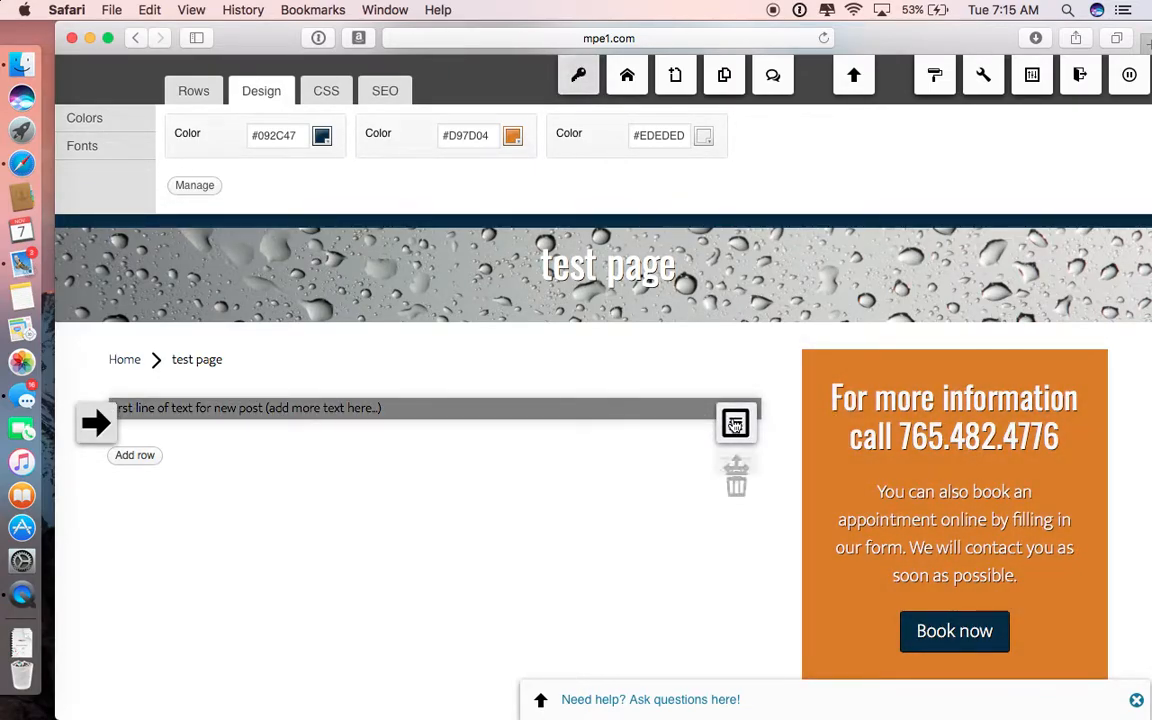
{"action": "left_click", "coordinate": [735, 424]}
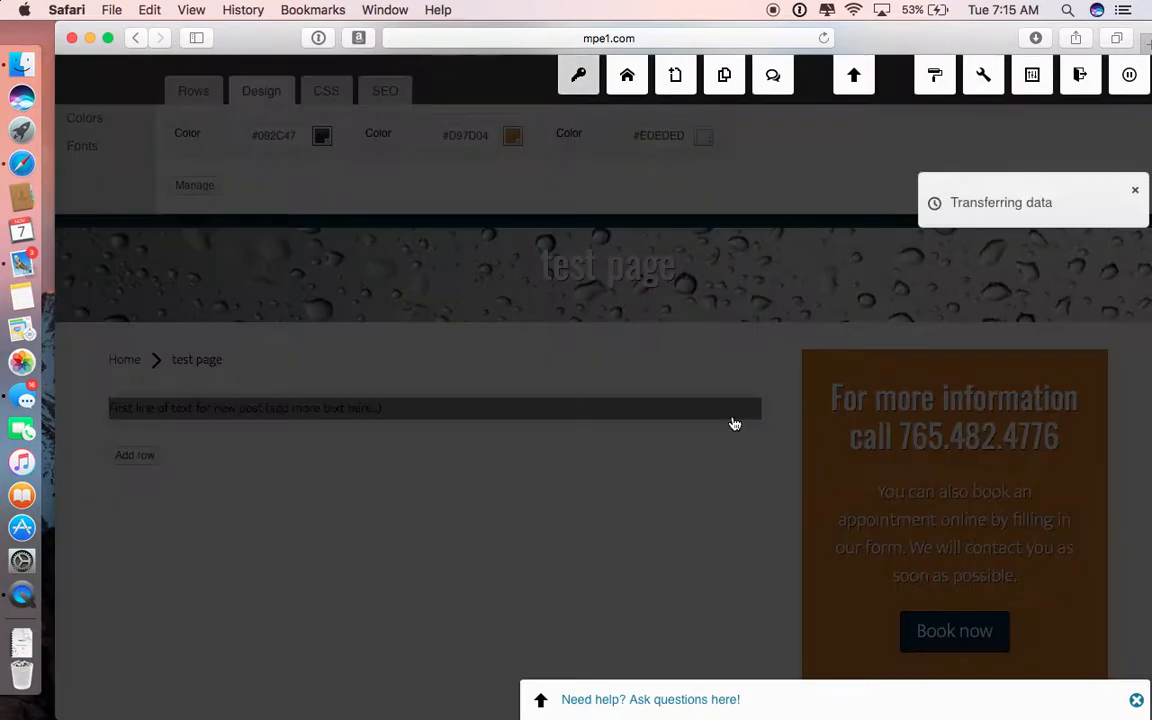
{"action": "left_click", "coordinate": [513, 184]}
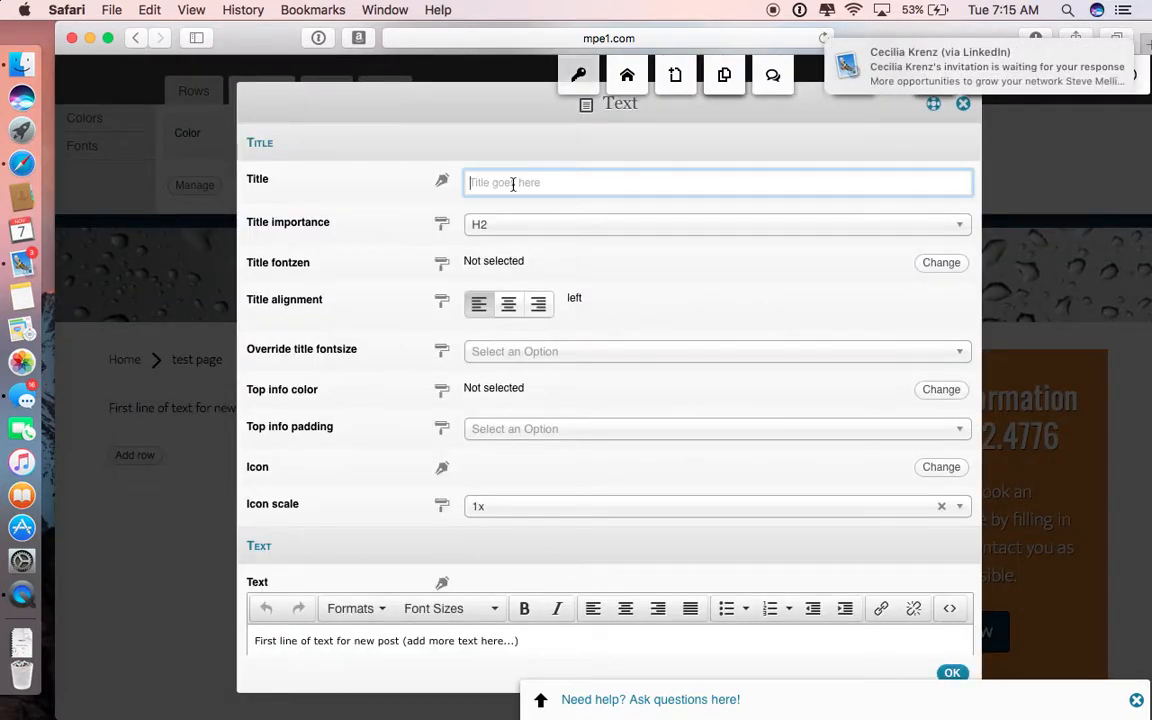
{"action": "type", "text": "this is a te"}
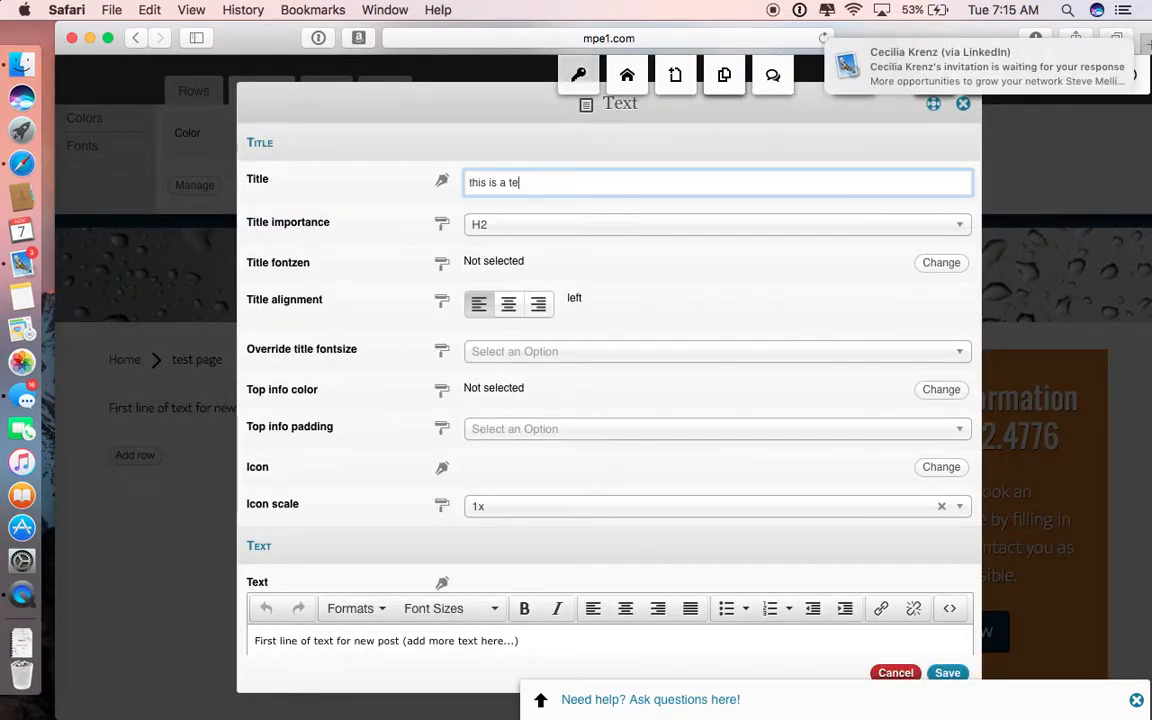
Step: Move the title text "this is a test" into the widget's text body, replacing the placeholder line, and save the widget
{"action": "triple_click", "coordinate": [505, 184]}
{"action": "right_click", "coordinate": [506, 184]}
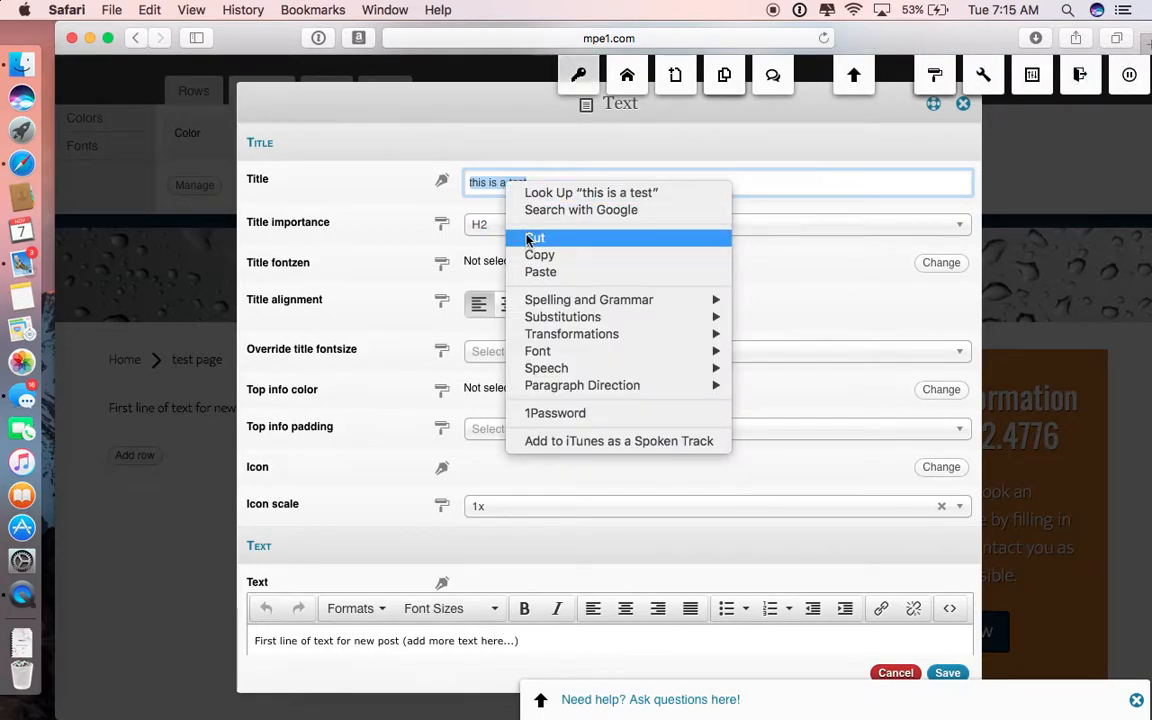
{"action": "left_click", "coordinate": [530, 237]}
{"action": "scroll", "coordinate": [617, 442], "scroll_direction": "down", "scroll_amount": 5}
{"action": "triple_click", "coordinate": [430, 466]}
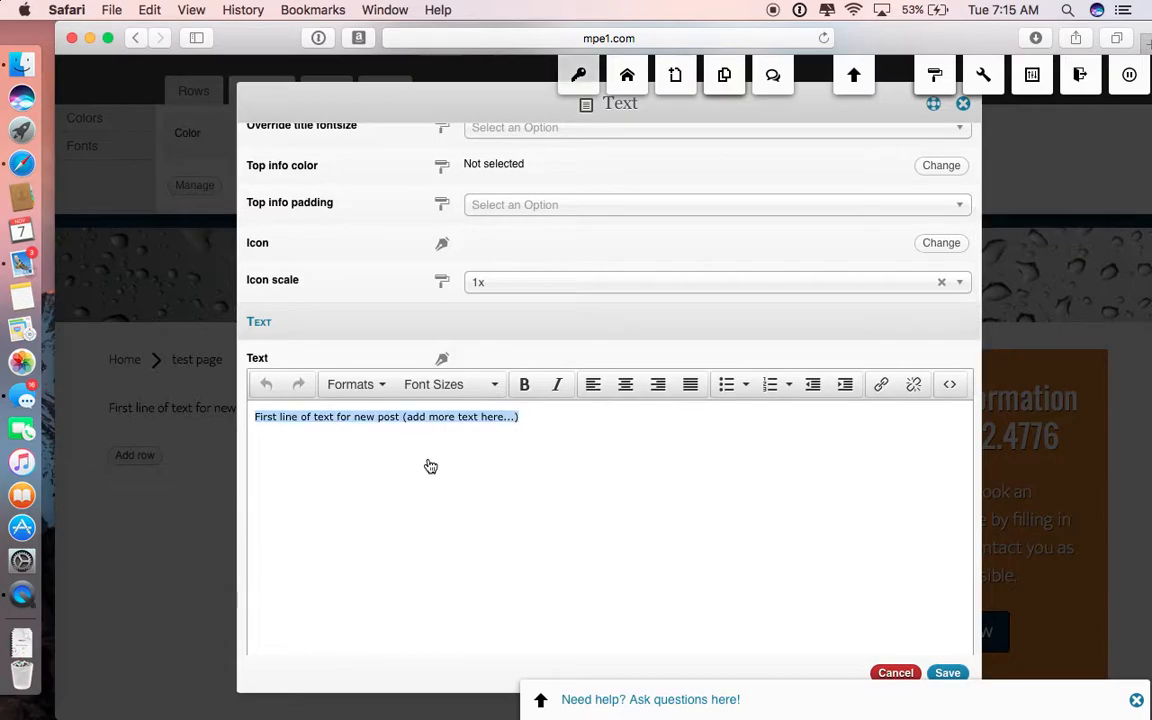
{"action": "key", "text": "super+v"}
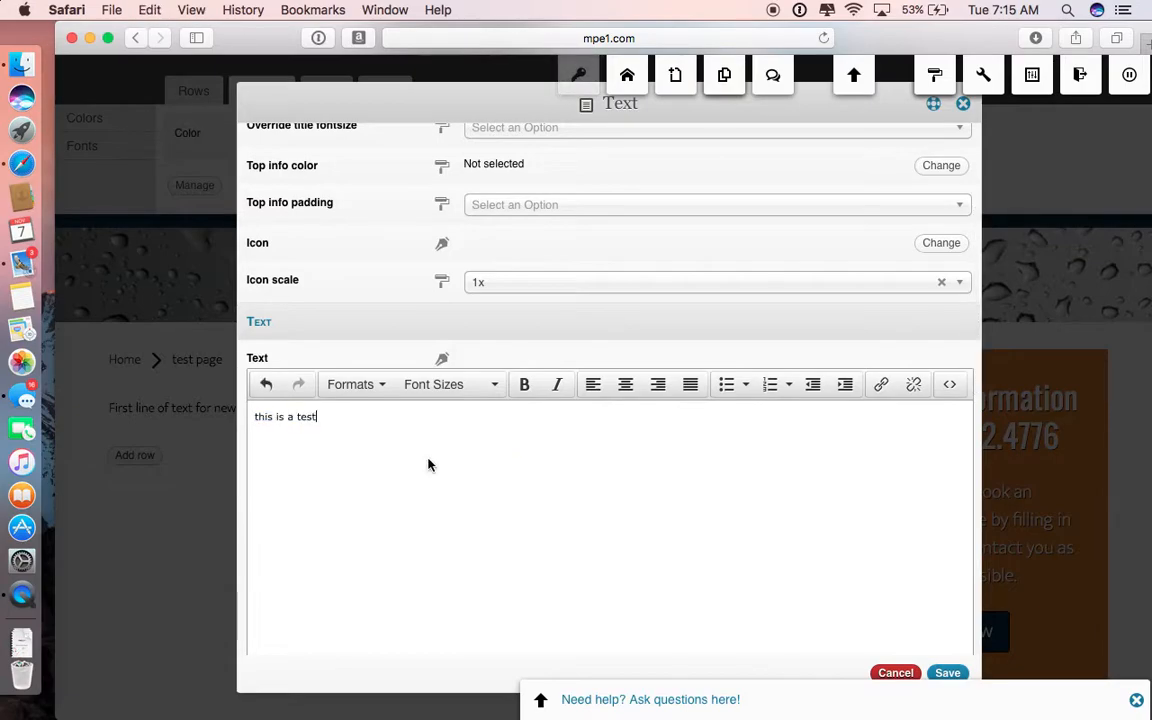
{"action": "left_click", "coordinate": [945, 675]}
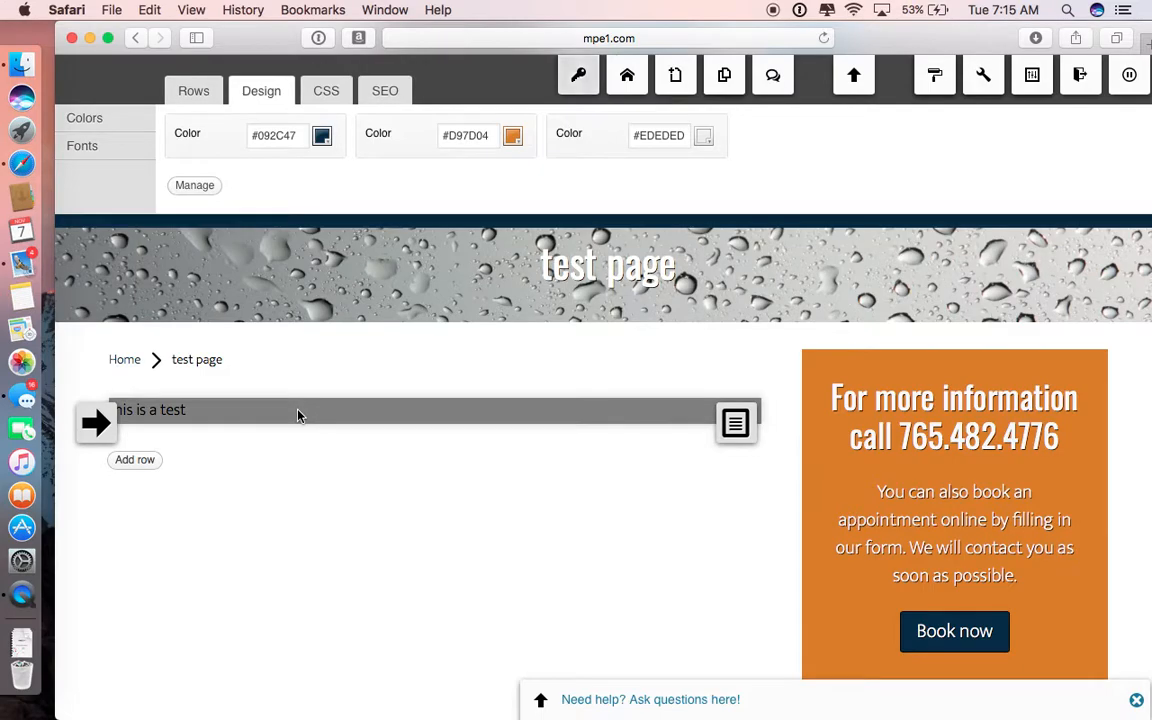
Step: Add a row with two half-width columns below the text and insert an Image widget in its first column
{"action": "left_click", "coordinate": [155, 462]}
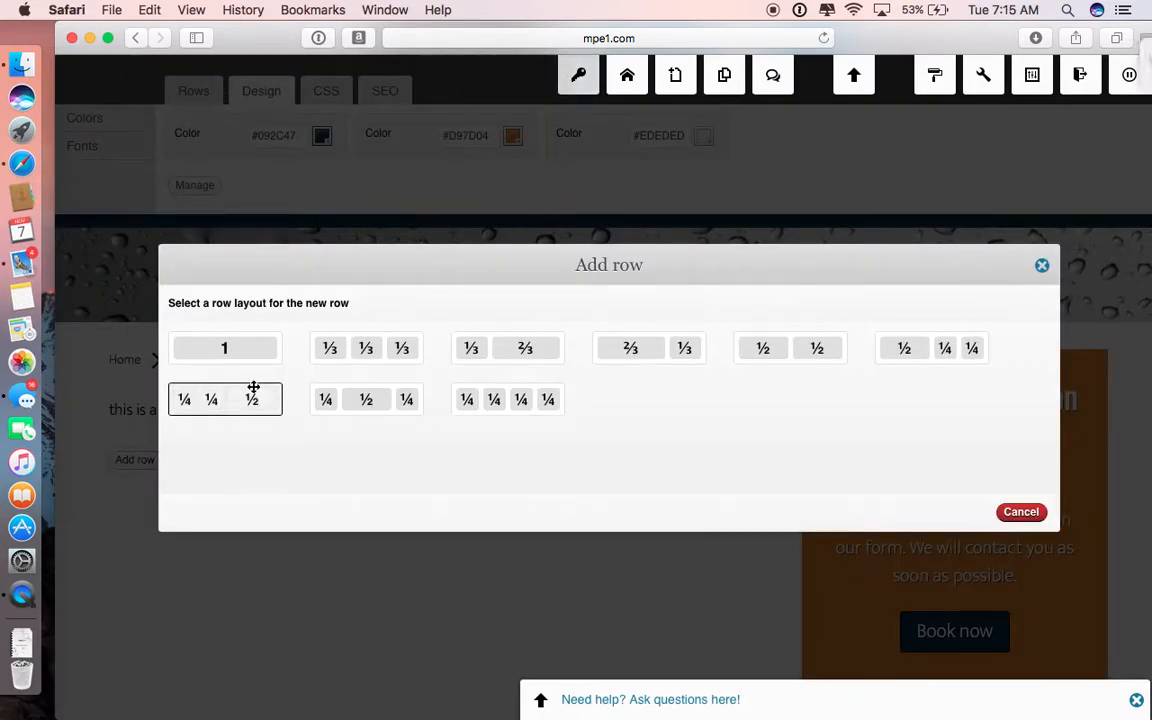
{"action": "left_click", "coordinate": [765, 347]}
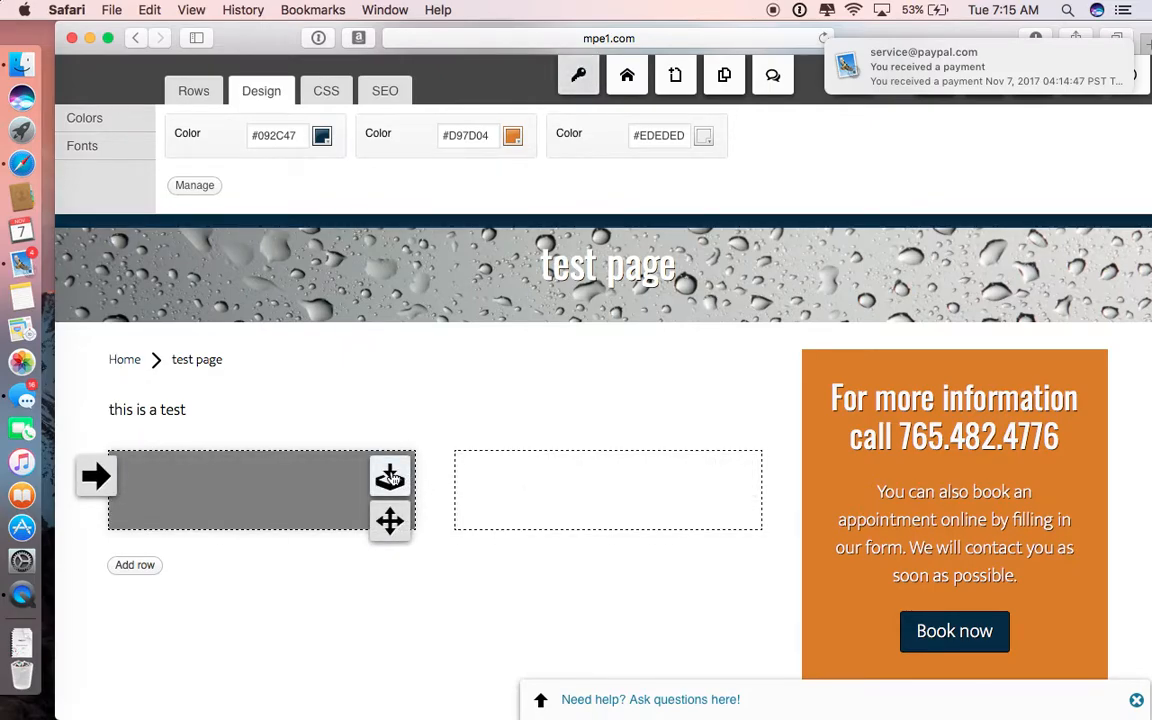
{"action": "left_click", "coordinate": [390, 478]}
{"action": "left_click", "coordinate": [318, 222]}
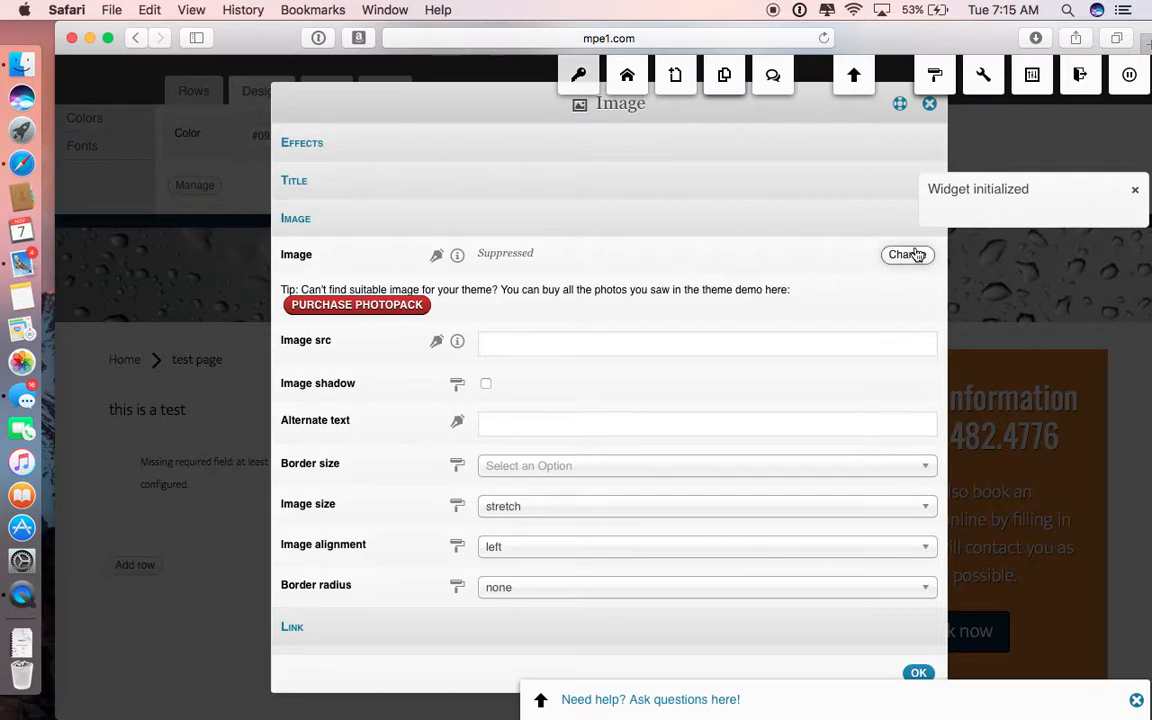
Step: Choose the first untitled 3264 x 2448 px JPEG from the media library for the new Image widget and save the widget
{"action": "left_click", "coordinate": [907, 255]}
{"action": "scroll", "coordinate": [573, 476], "scroll_direction": "down", "scroll_amount": 3}
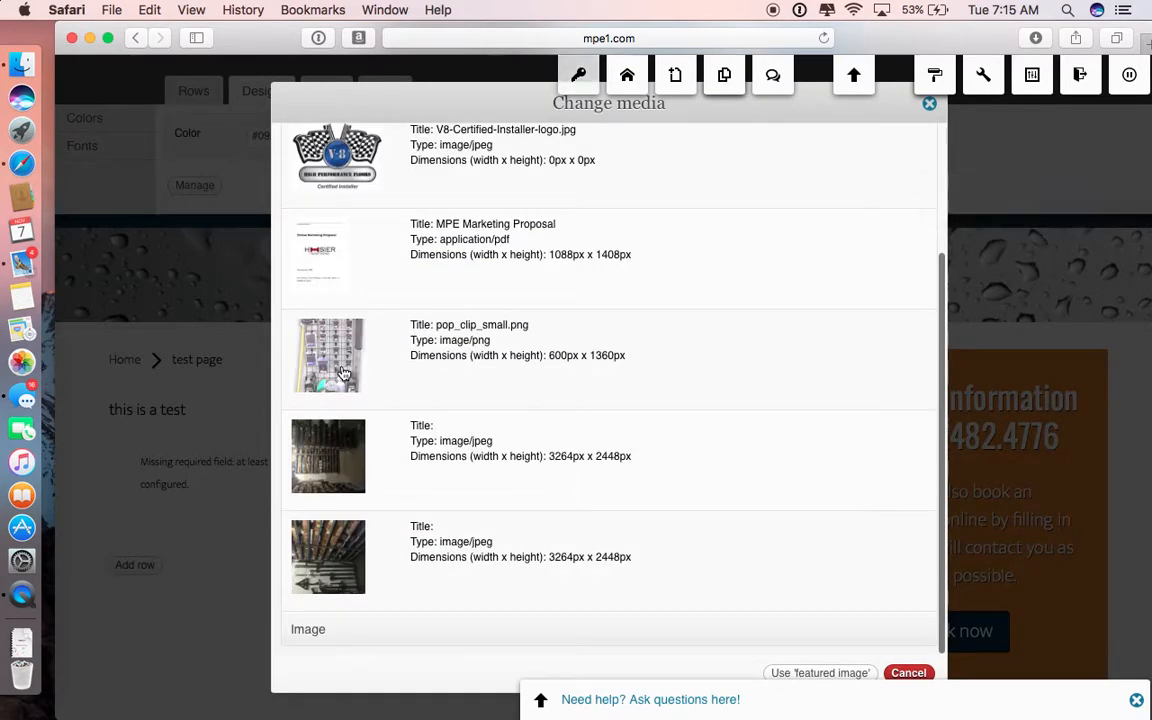
{"action": "scroll", "coordinate": [340, 372], "scroll_direction": "up", "scroll_amount": 3}
{"action": "scroll", "coordinate": [349, 378], "scroll_direction": "down", "scroll_amount": 3}
{"action": "left_click", "coordinate": [325, 480]}
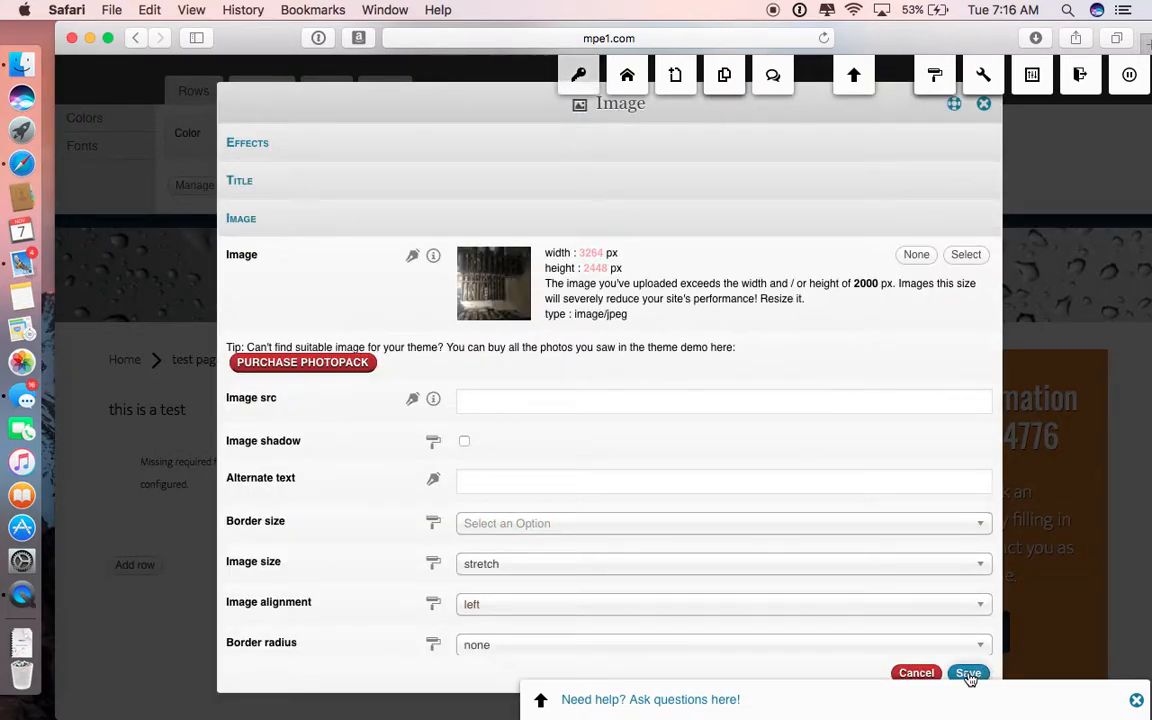
{"action": "left_click", "coordinate": [968, 674]}
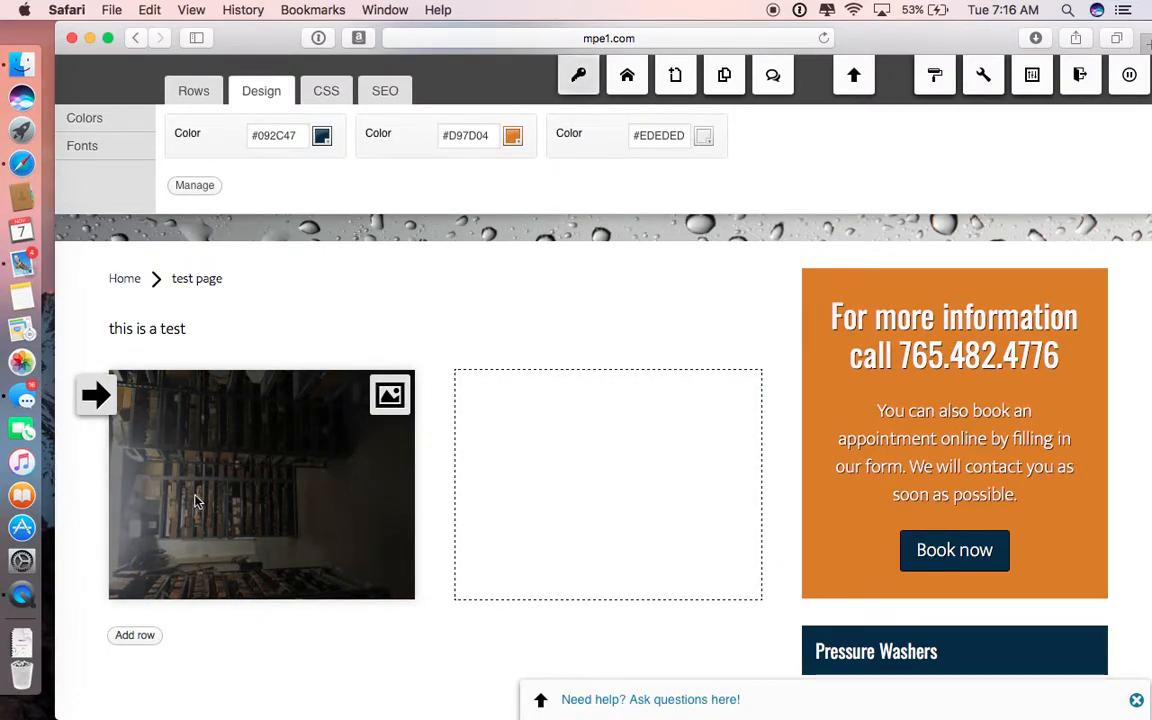
Step: Increase the media library's page size, replace the first column's image with DSC01548.jpeg, and save the widget
{"action": "left_click", "coordinate": [390, 395]}
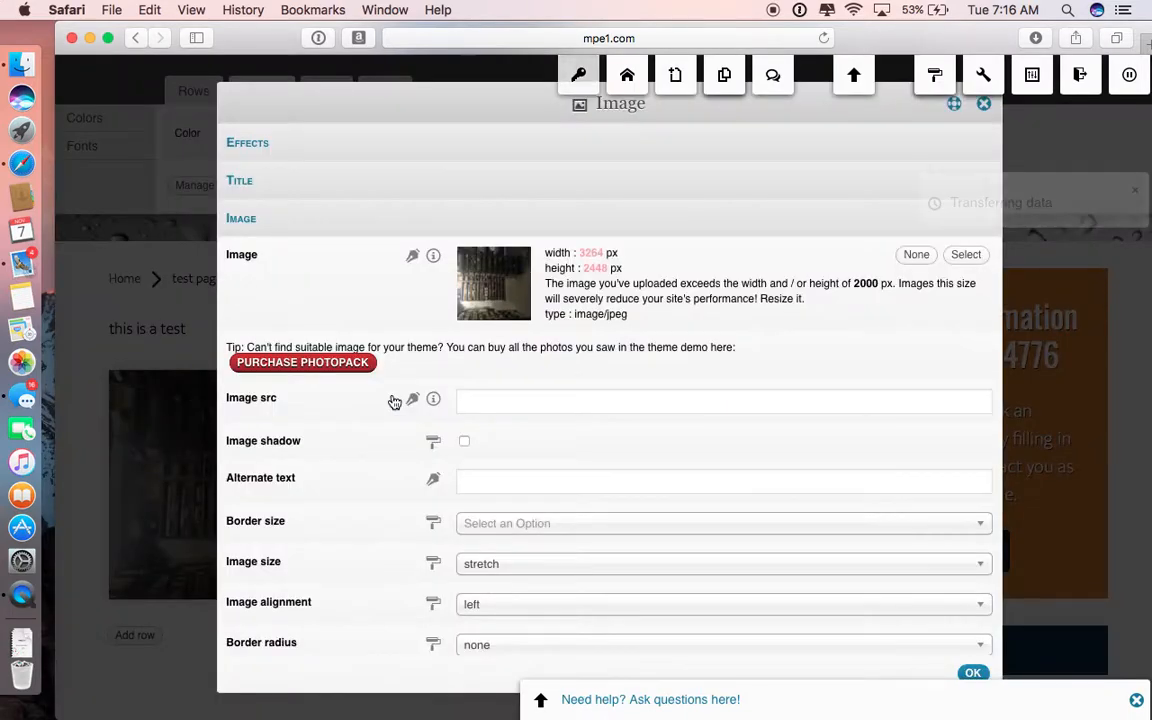
{"action": "left_click", "coordinate": [965, 256]}
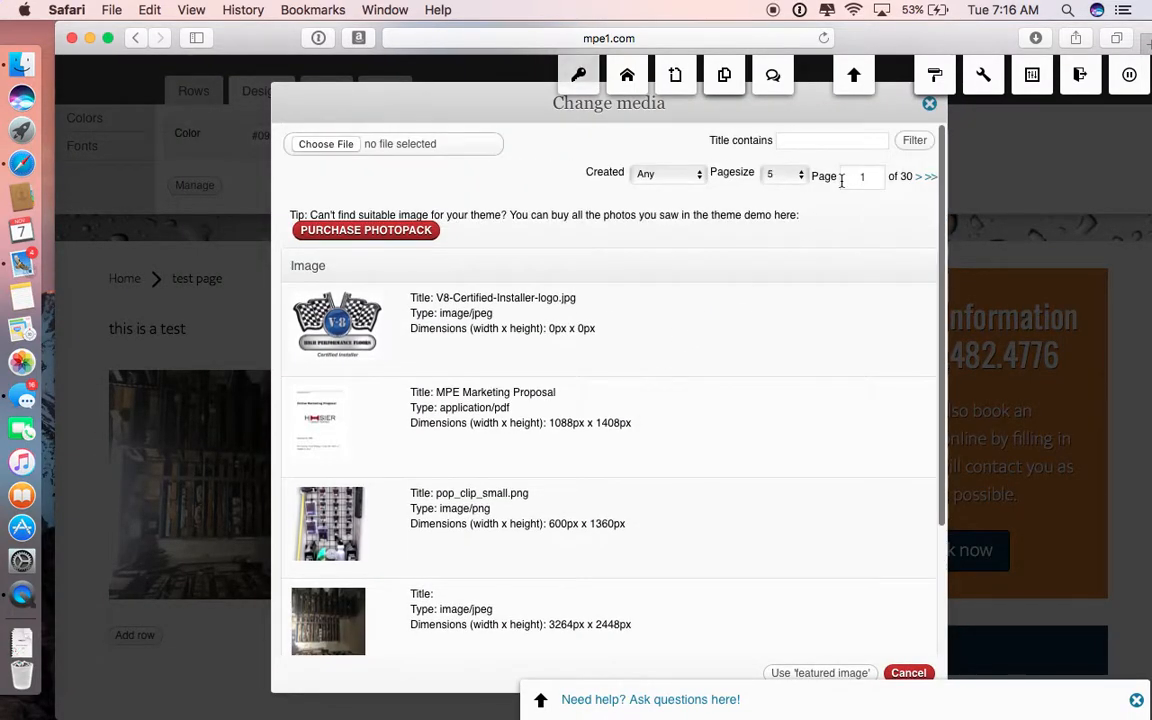
{"action": "left_click", "coordinate": [793, 178]}
{"action": "left_click", "coordinate": [777, 234]}
{"action": "scroll", "coordinate": [504, 439], "scroll_direction": "down", "scroll_amount": 5}
{"action": "scroll", "coordinate": [504, 439], "scroll_direction": "down", "scroll_amount": 10}
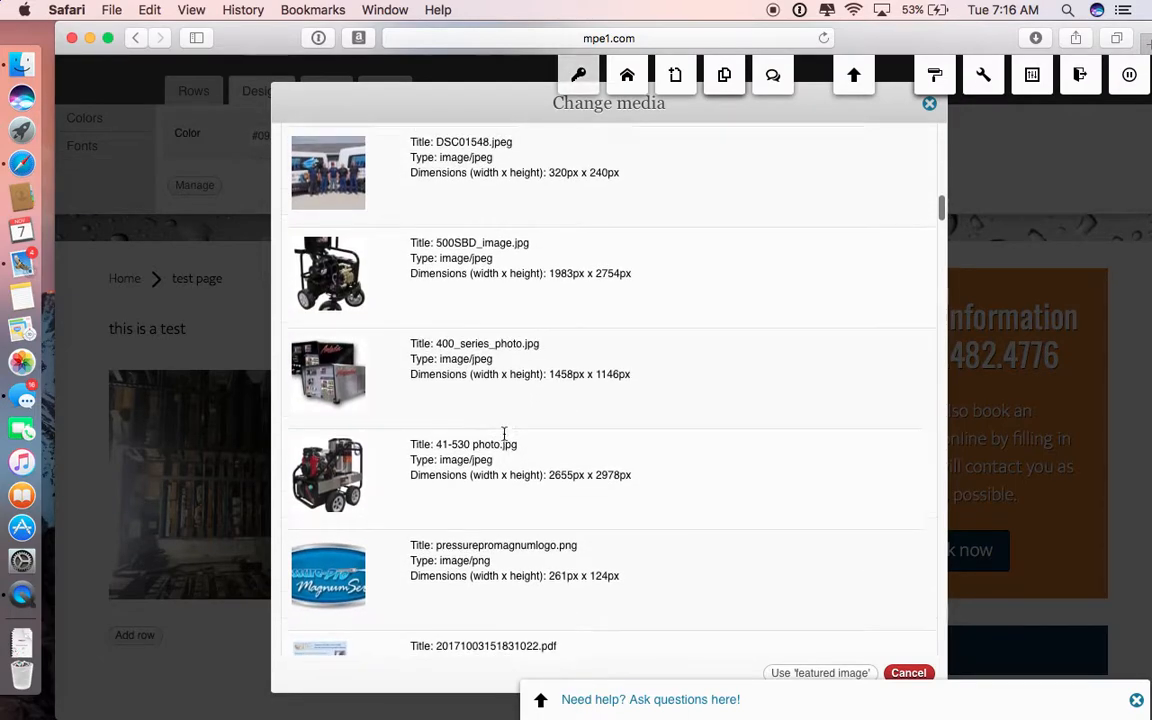
{"action": "scroll", "coordinate": [504, 436], "scroll_direction": "up", "scroll_amount": 2}
{"action": "left_click", "coordinate": [340, 365]}
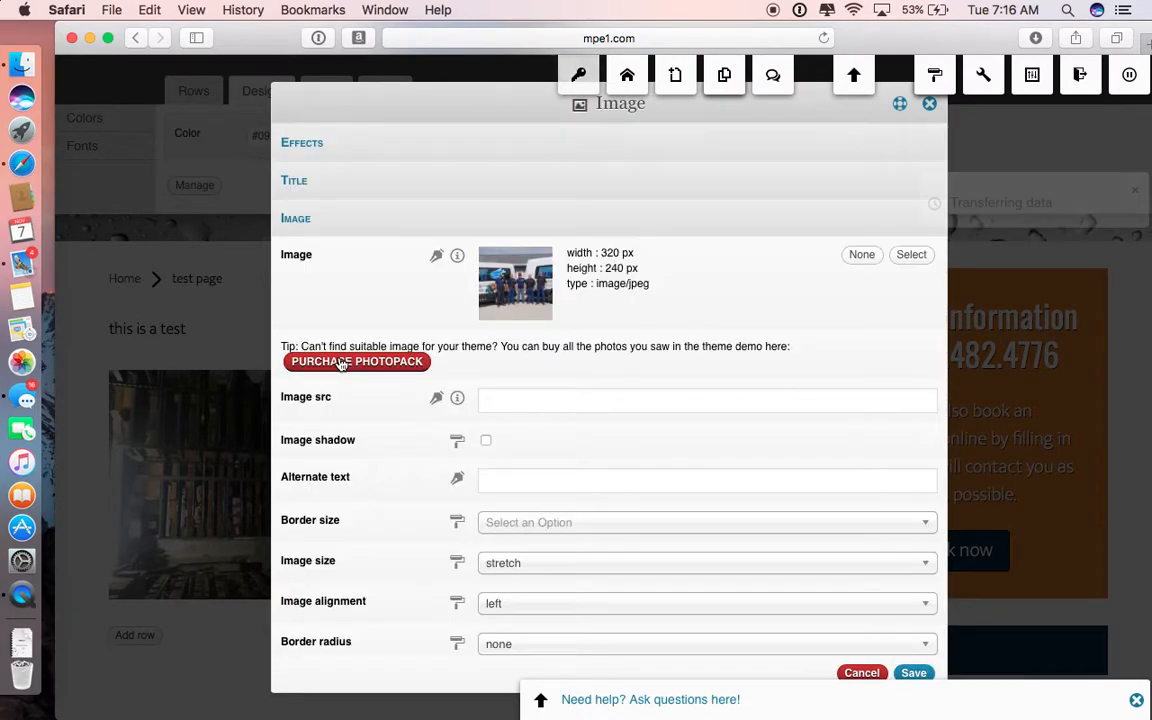
{"action": "scroll", "coordinate": [805, 656], "scroll_direction": "down", "scroll_amount": 2}
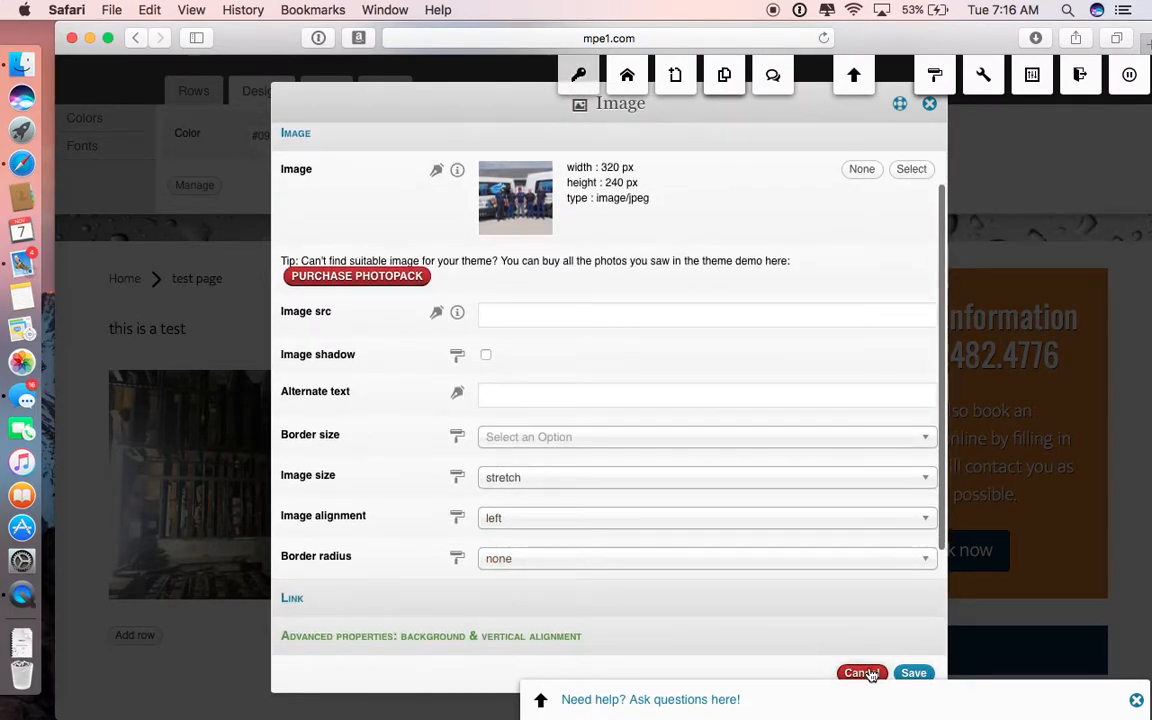
{"action": "left_click", "coordinate": [913, 673]}
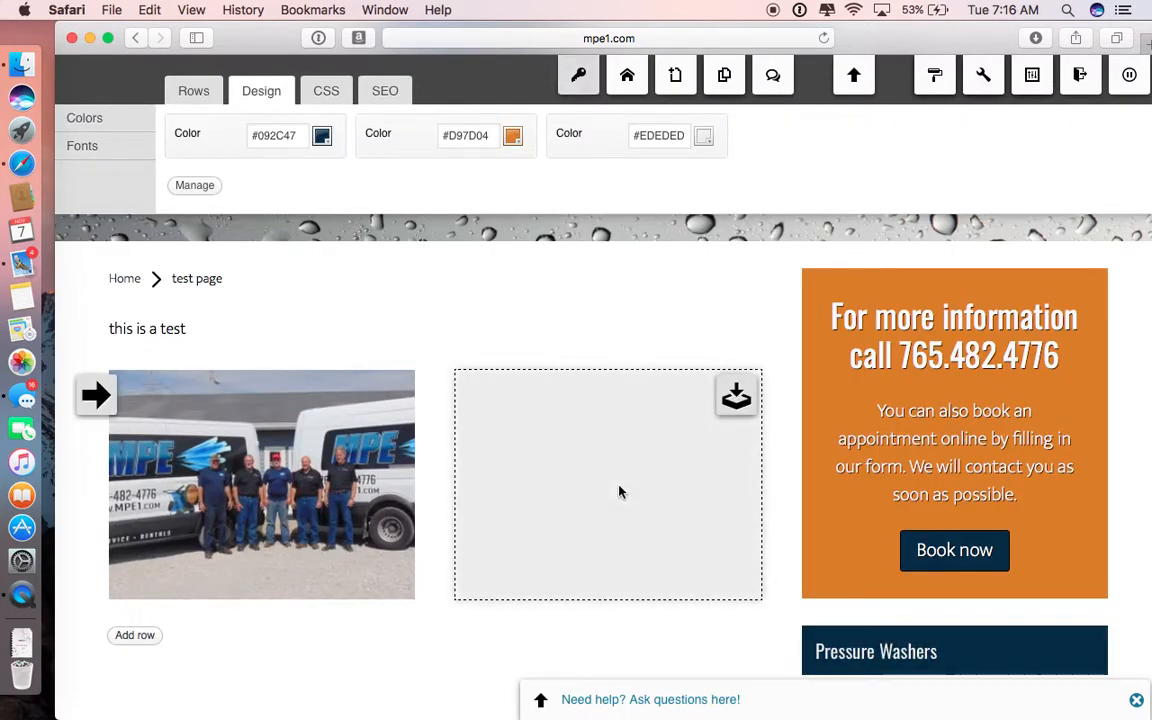
Step: Insert a Text widget in the row's second column with the title "Hi How Are You" and the text "this is a text"
{"action": "left_click", "coordinate": [735, 396]}
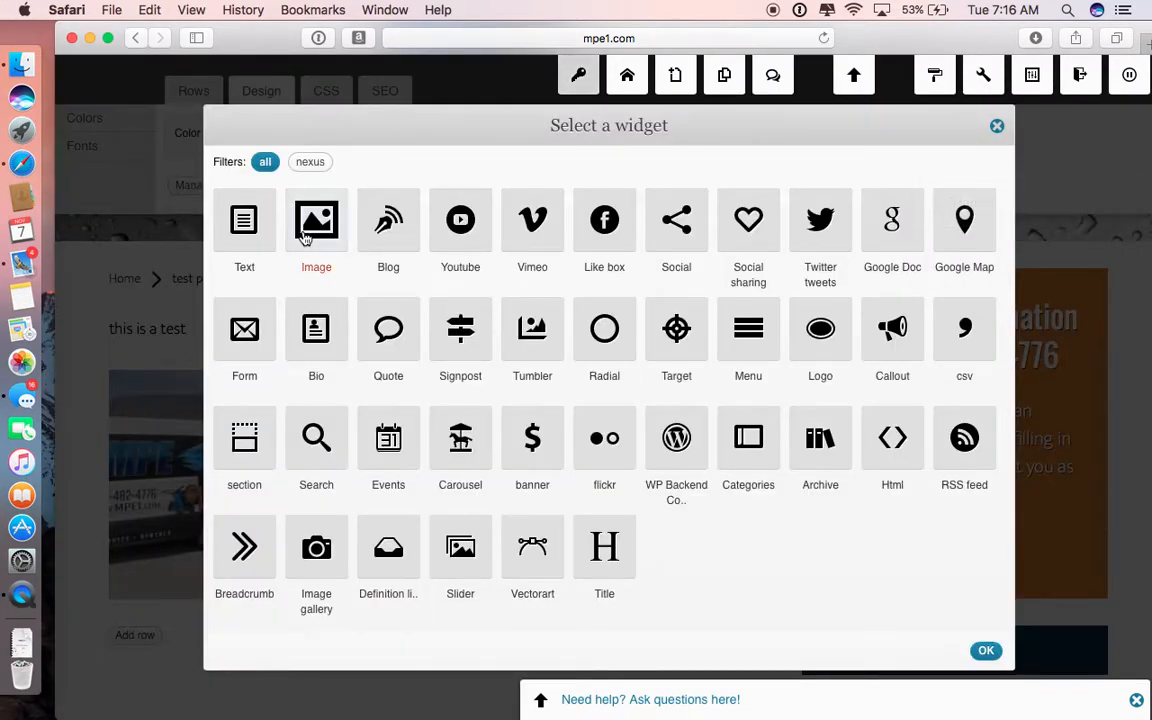
{"action": "left_click", "coordinate": [244, 226]}
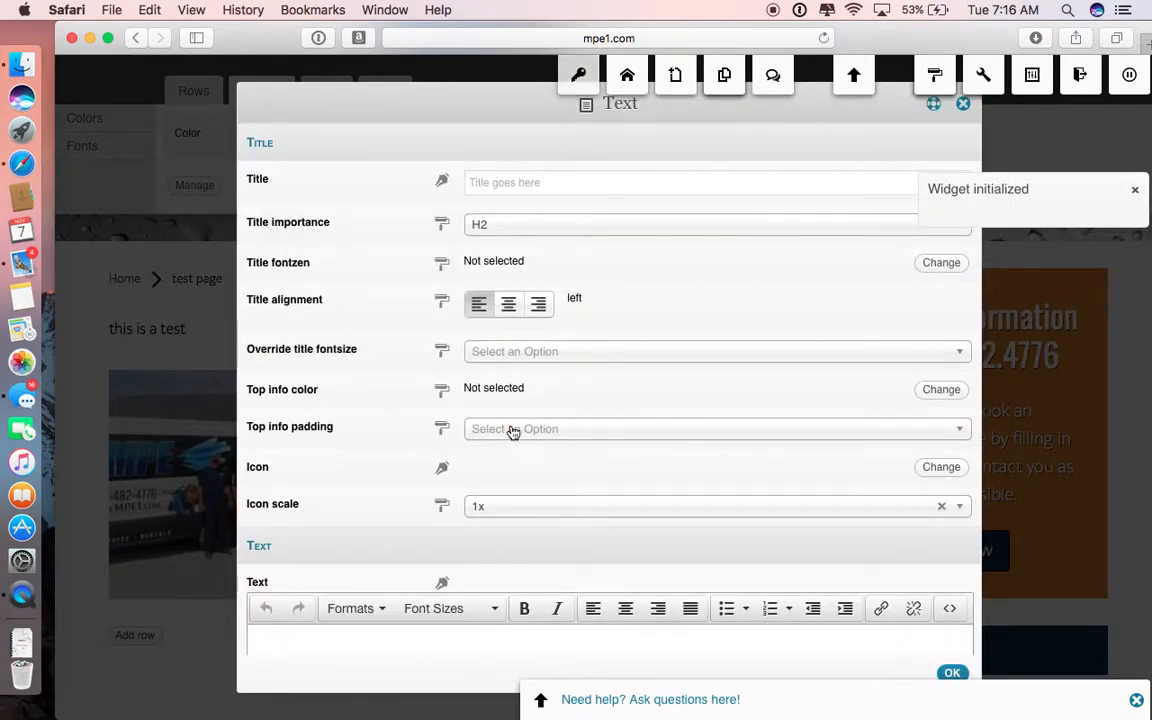
{"action": "left_click", "coordinate": [524, 181]}
{"action": "type", "text": "Hi How Are You"}
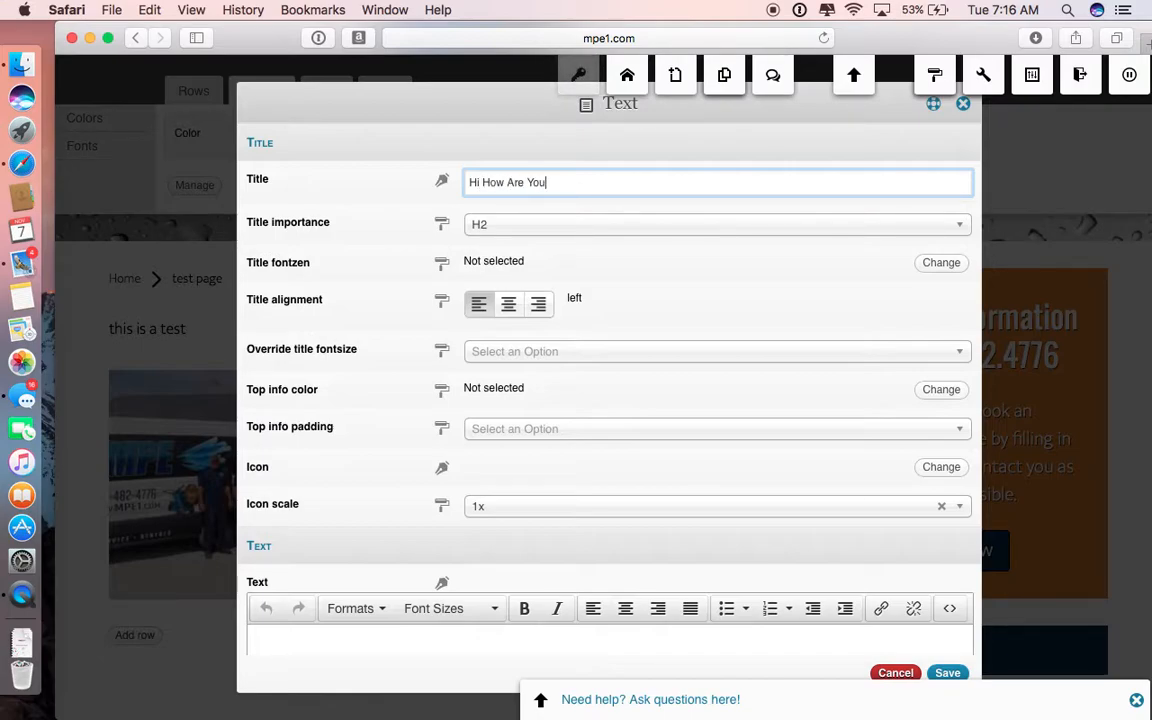
{"action": "left_click", "coordinate": [425, 665]}
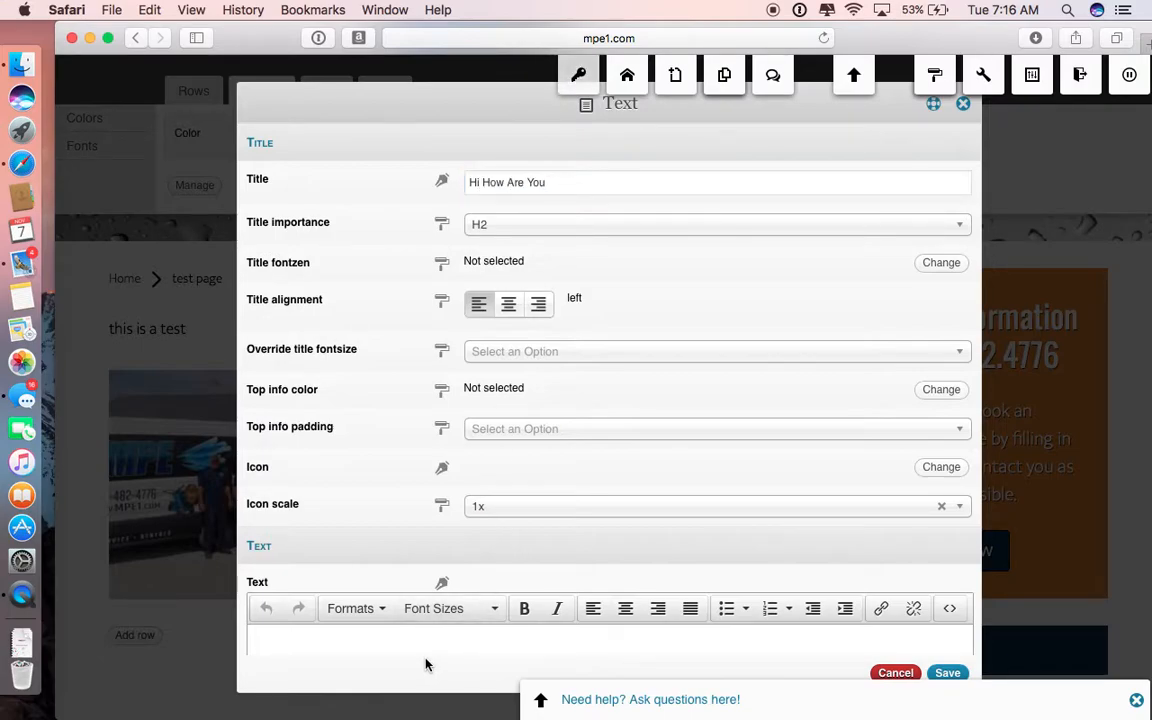
{"action": "scroll", "coordinate": [455, 553], "scroll_direction": "down", "scroll_amount": 5}
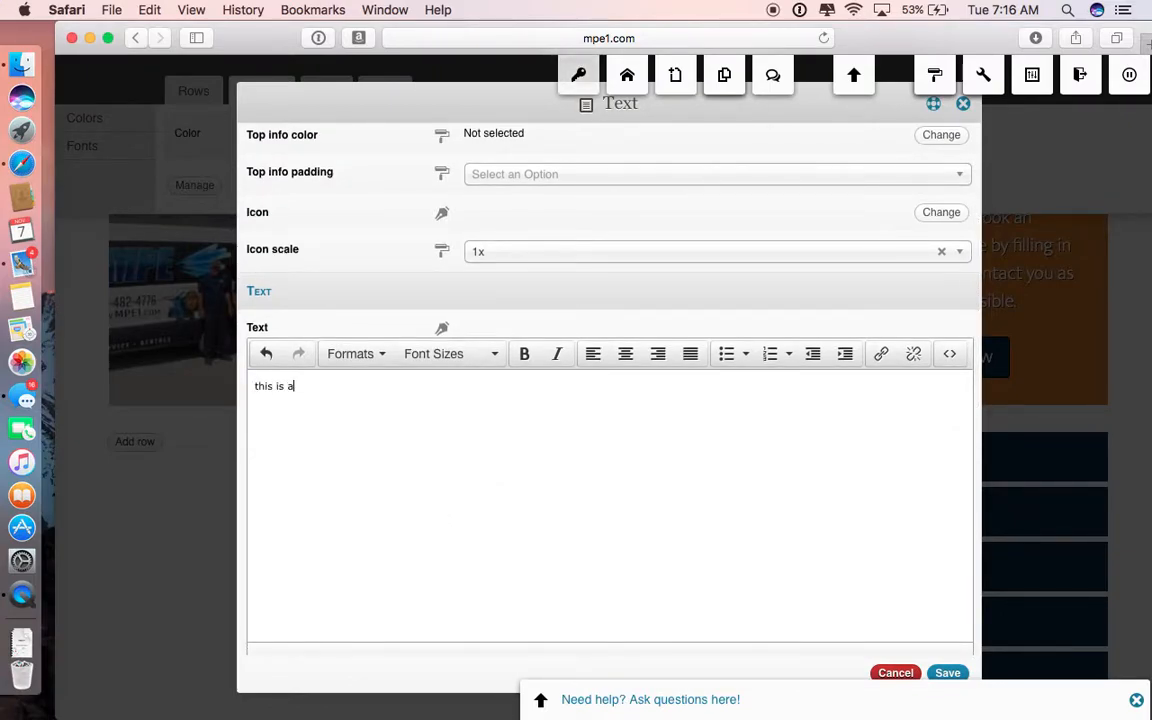
Step: Add a "Read More" button to the text widget, link it to the Chemicals article, and save the widget
{"action": "scroll", "coordinate": [610, 400], "scroll_direction": "down", "scroll_amount": 6}
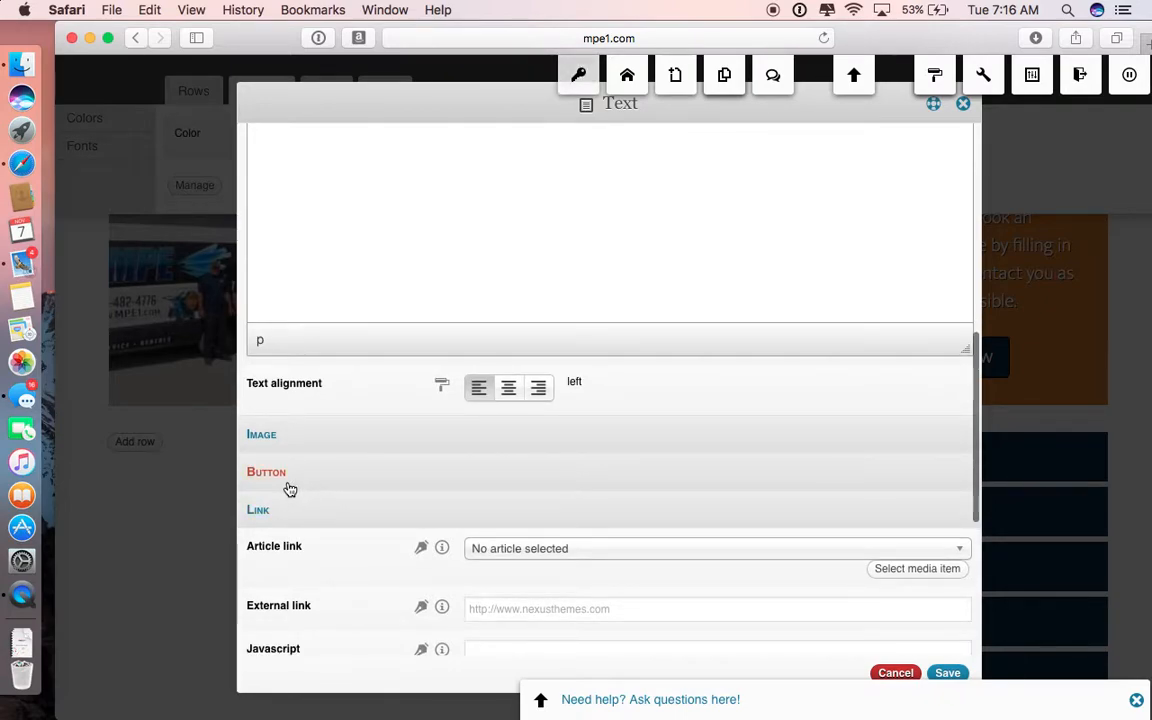
{"action": "left_click", "coordinate": [305, 480]}
{"action": "left_click", "coordinate": [492, 510]}
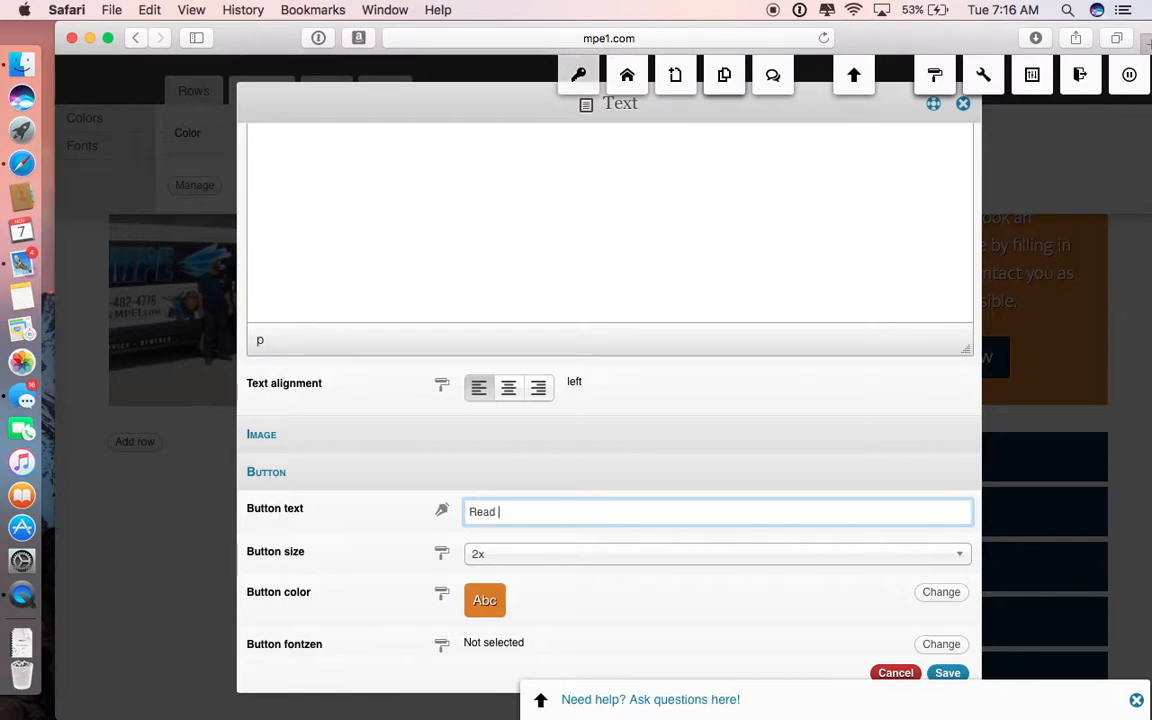
{"action": "type", "text": "Read More"}
{"action": "scroll", "coordinate": [409, 487], "scroll_direction": "down", "scroll_amount": 5}
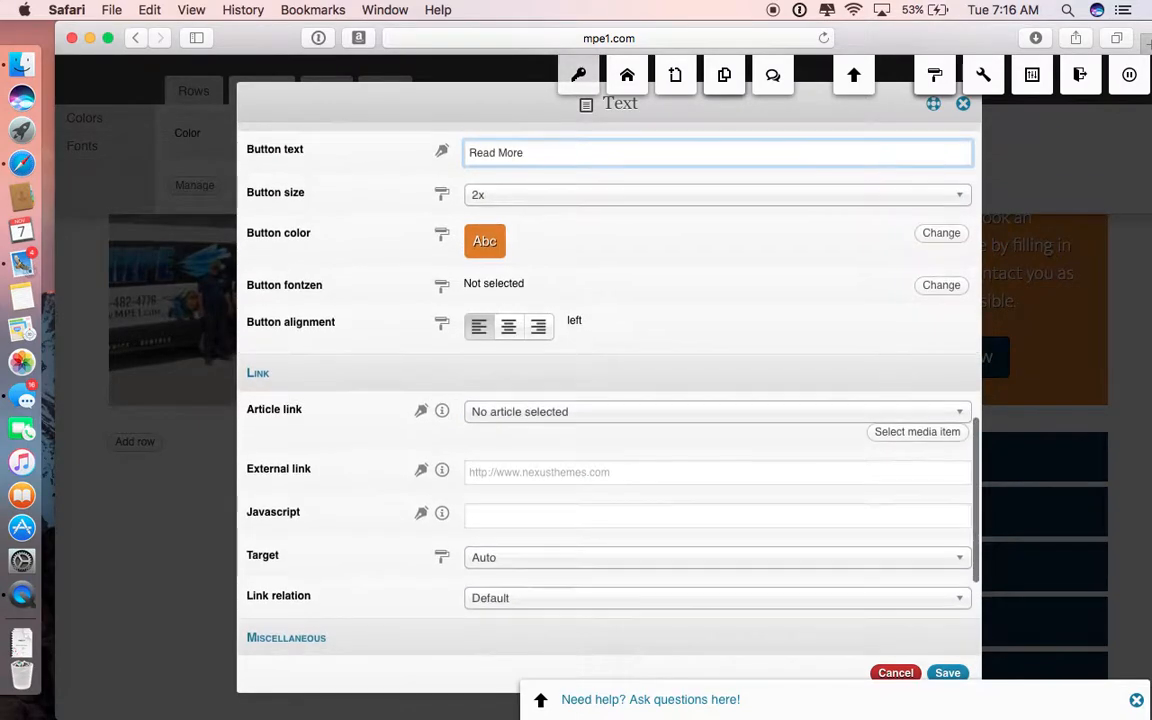
{"action": "left_click", "coordinate": [570, 407]}
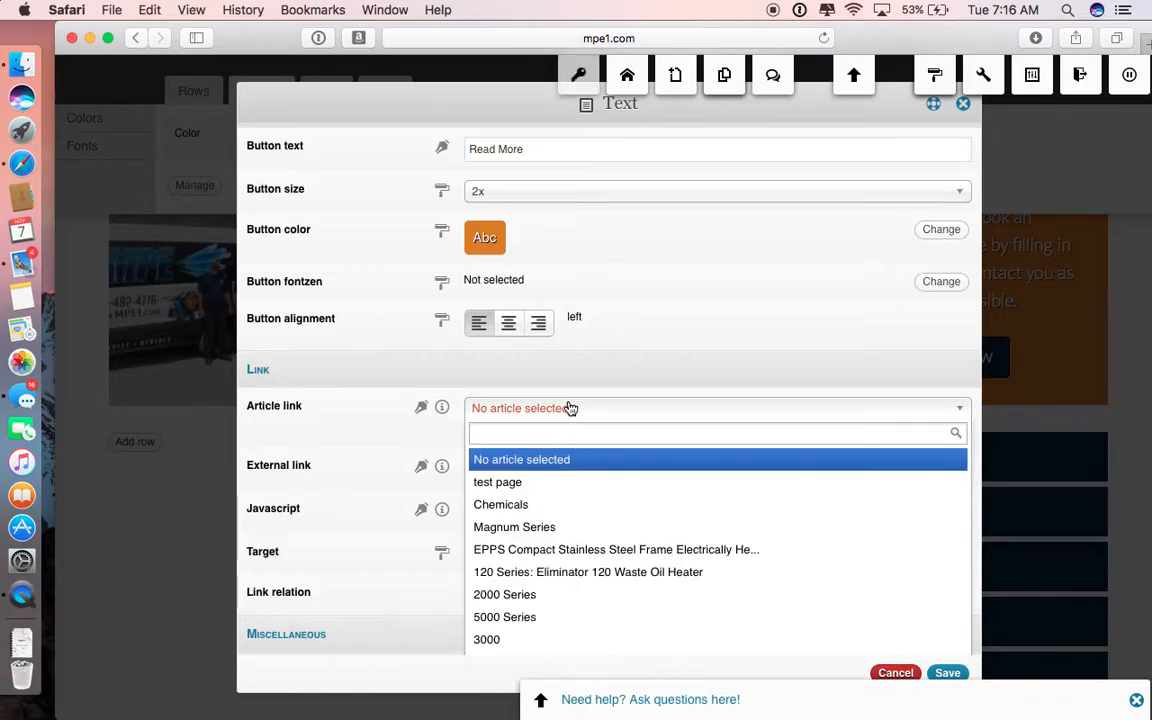
{"action": "left_click", "coordinate": [545, 506]}
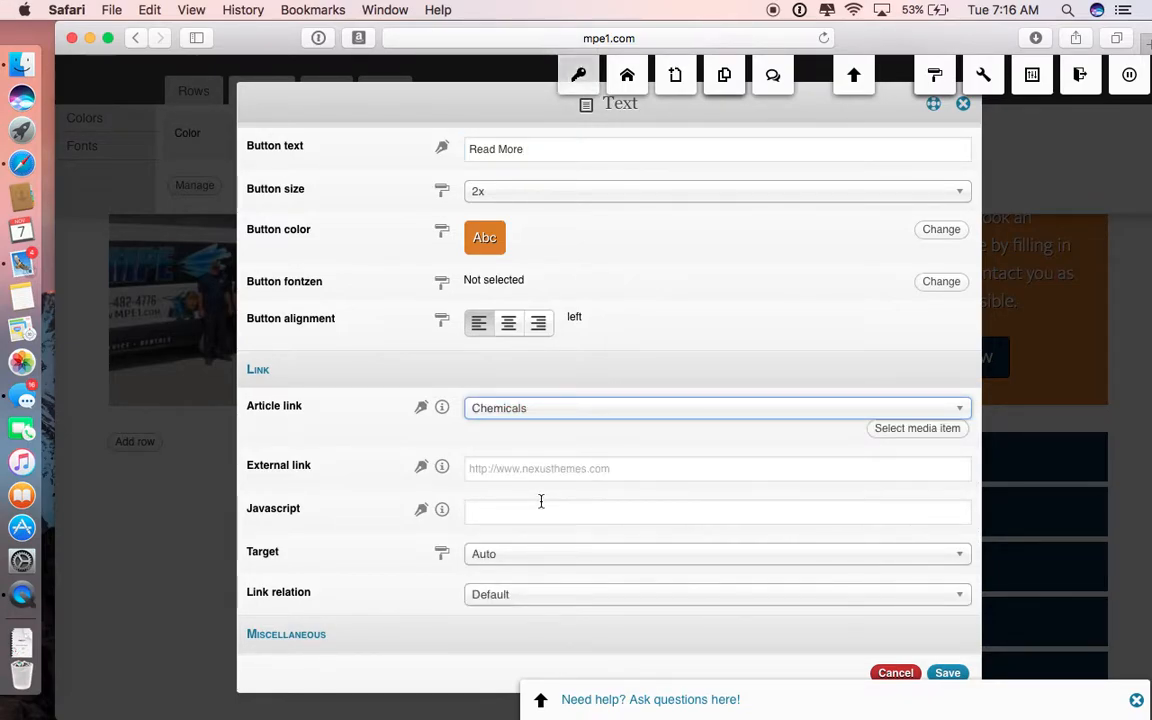
{"action": "left_click", "coordinate": [948, 673]}
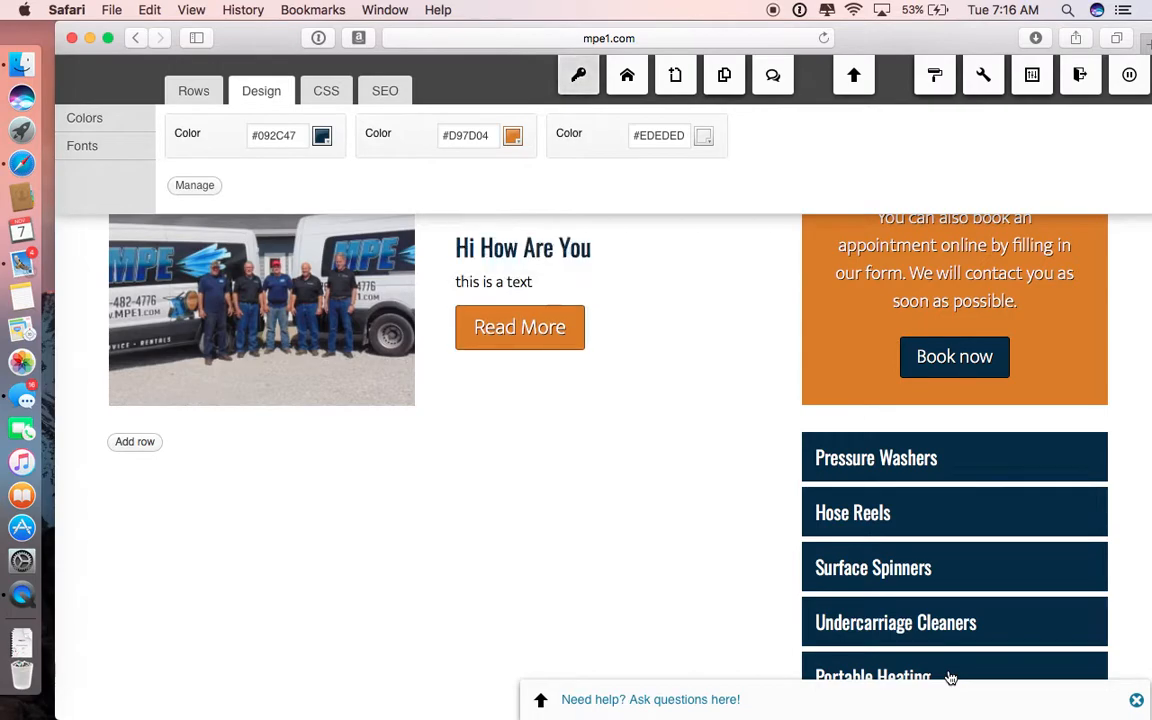
Step: Delete the two-column row and the "this is a test" text row from the test page
{"action": "scroll", "coordinate": [533, 573], "scroll_direction": "up", "scroll_amount": 3}
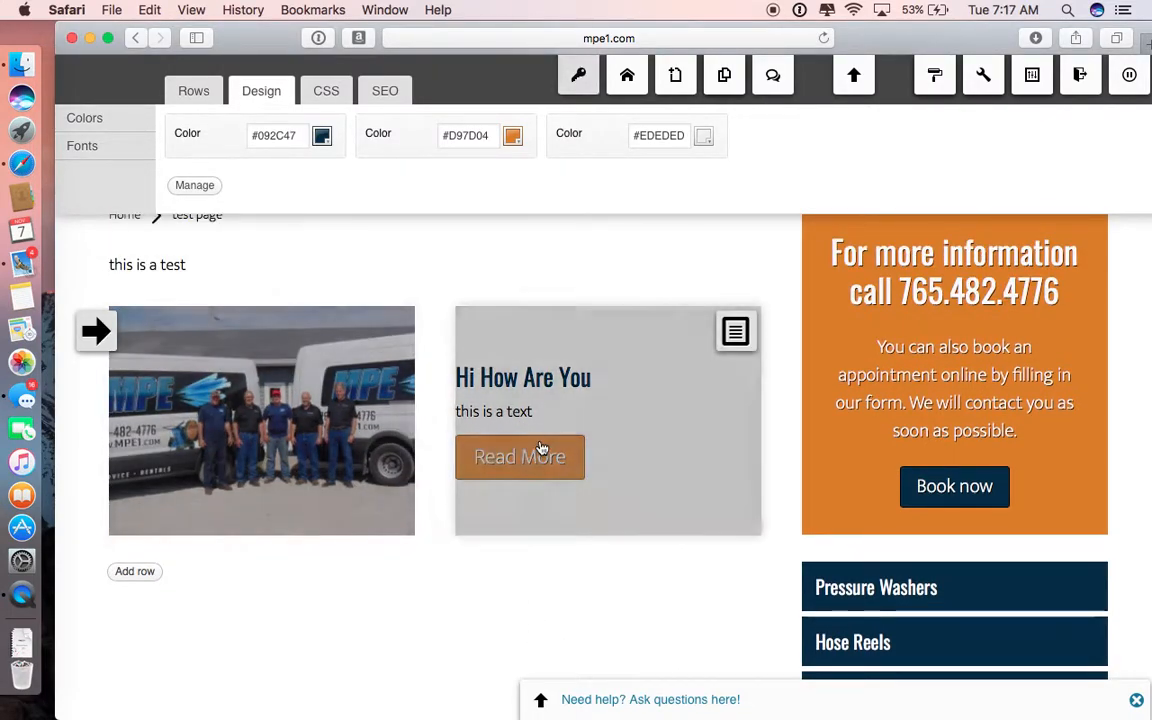
{"action": "mouse_move", "coordinate": [98, 333]}
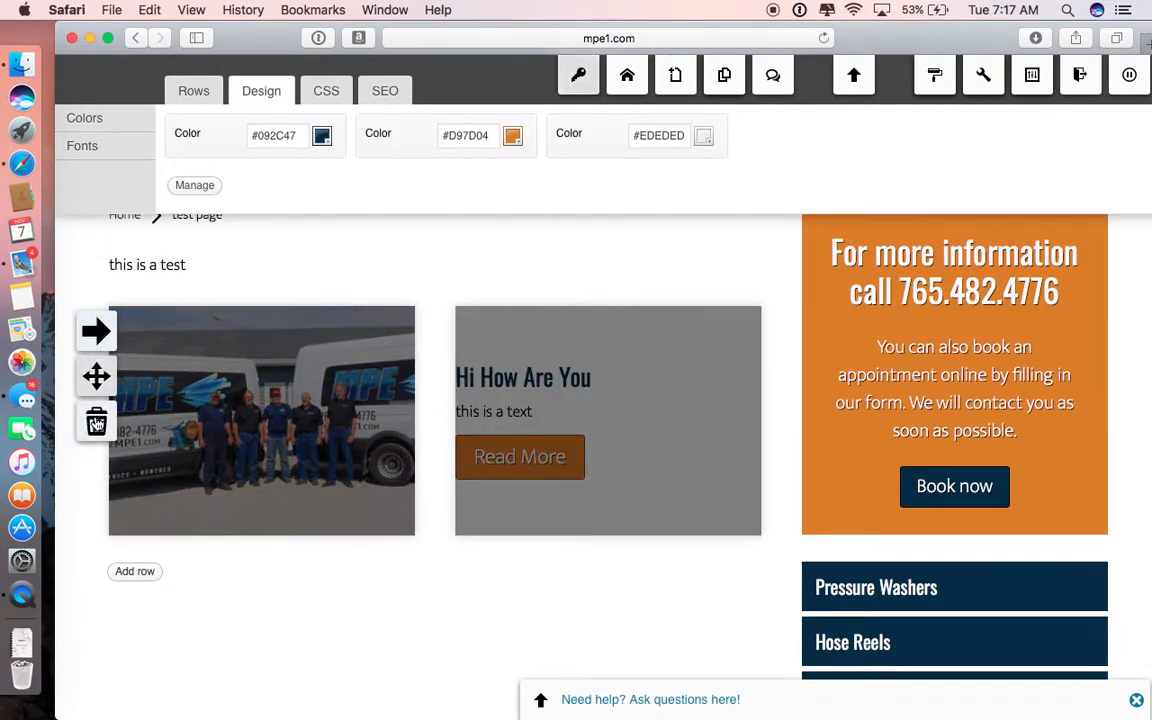
{"action": "left_click", "coordinate": [96, 422]}
{"action": "left_click", "coordinate": [773, 400]}
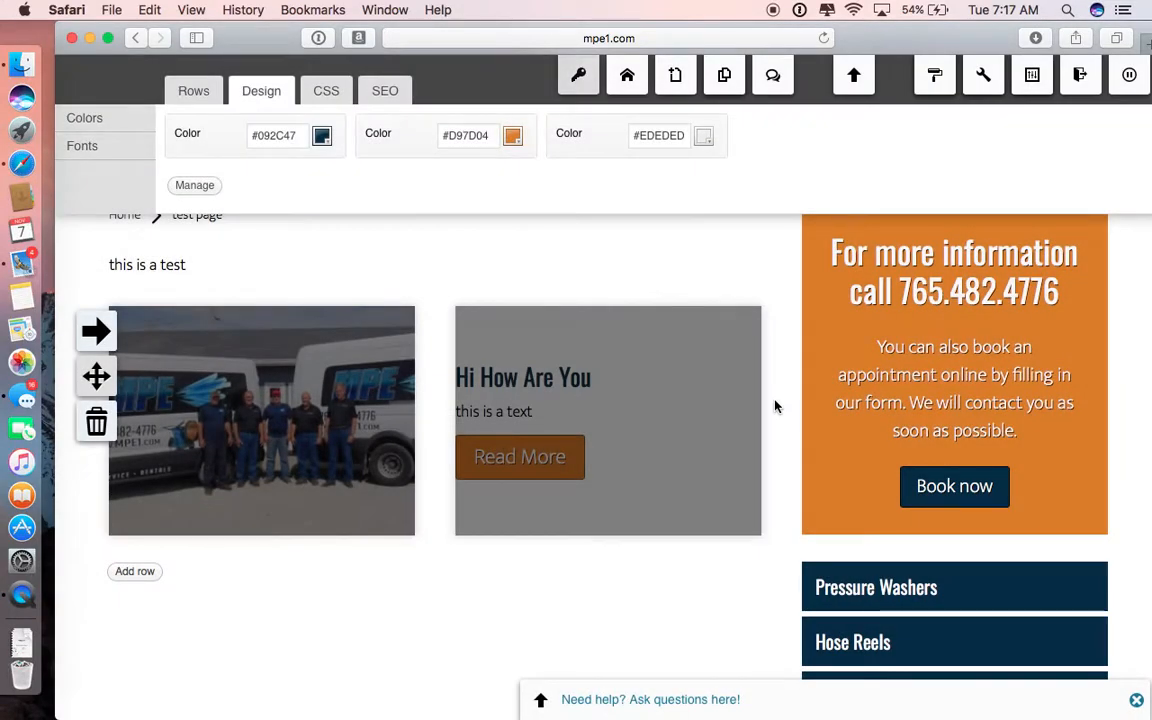
{"action": "mouse_move", "coordinate": [103, 420]}
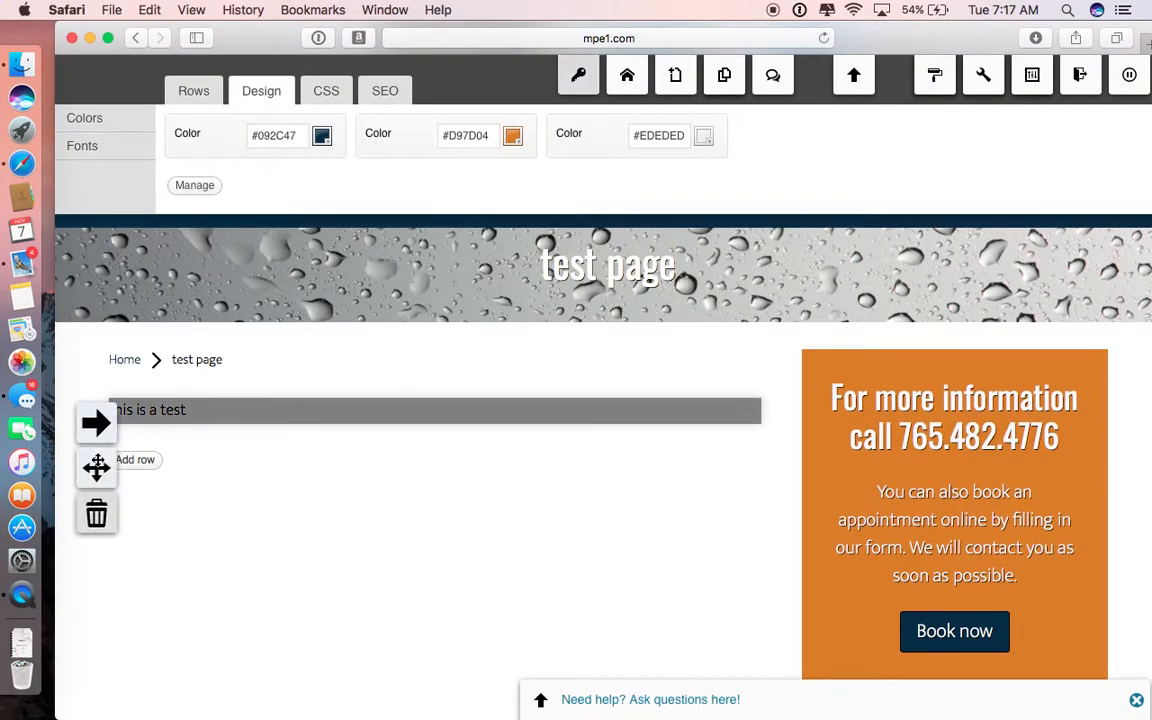
{"action": "left_click", "coordinate": [96, 513]}
{"action": "left_click", "coordinate": [776, 399]}
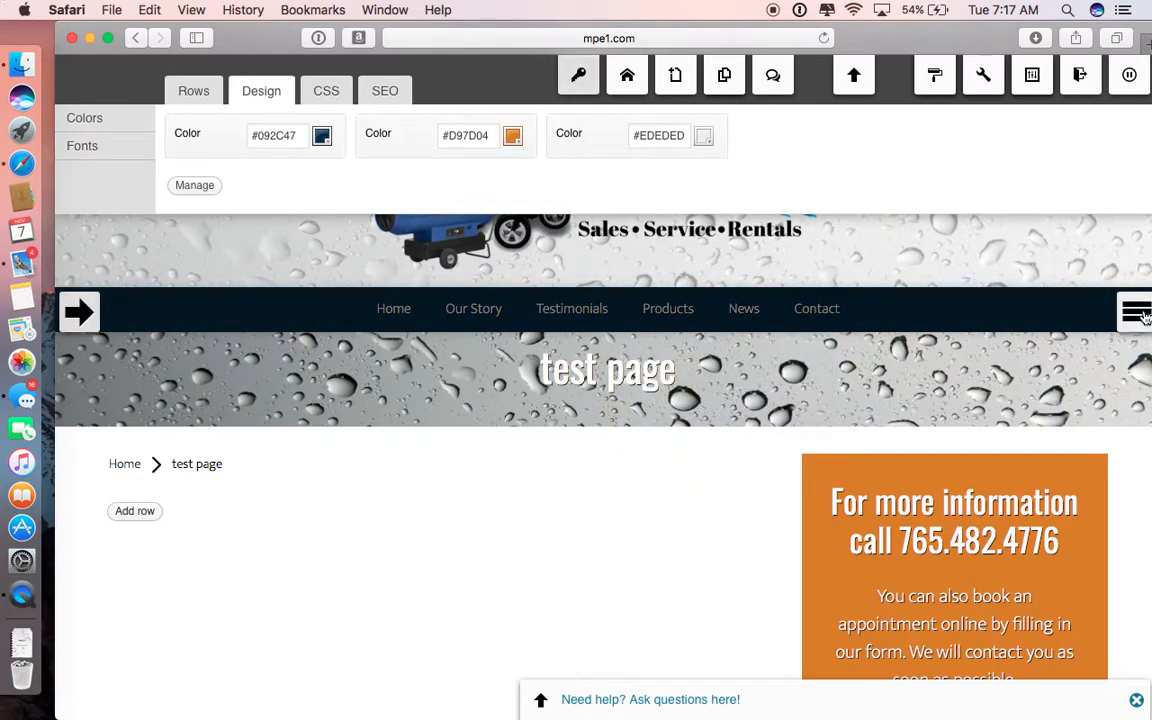
Step: Open the site header's navigation menu for editing its items
{"action": "mouse_move", "coordinate": [1146, 316]}
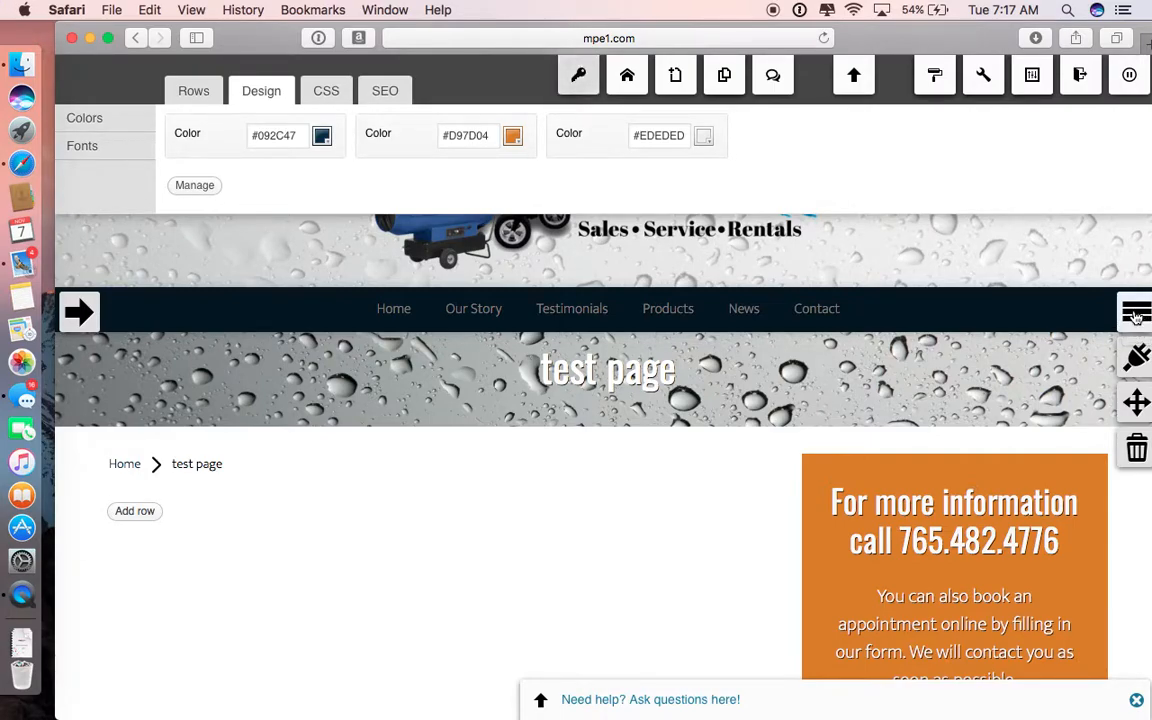
{"action": "left_click", "coordinate": [1136, 316]}
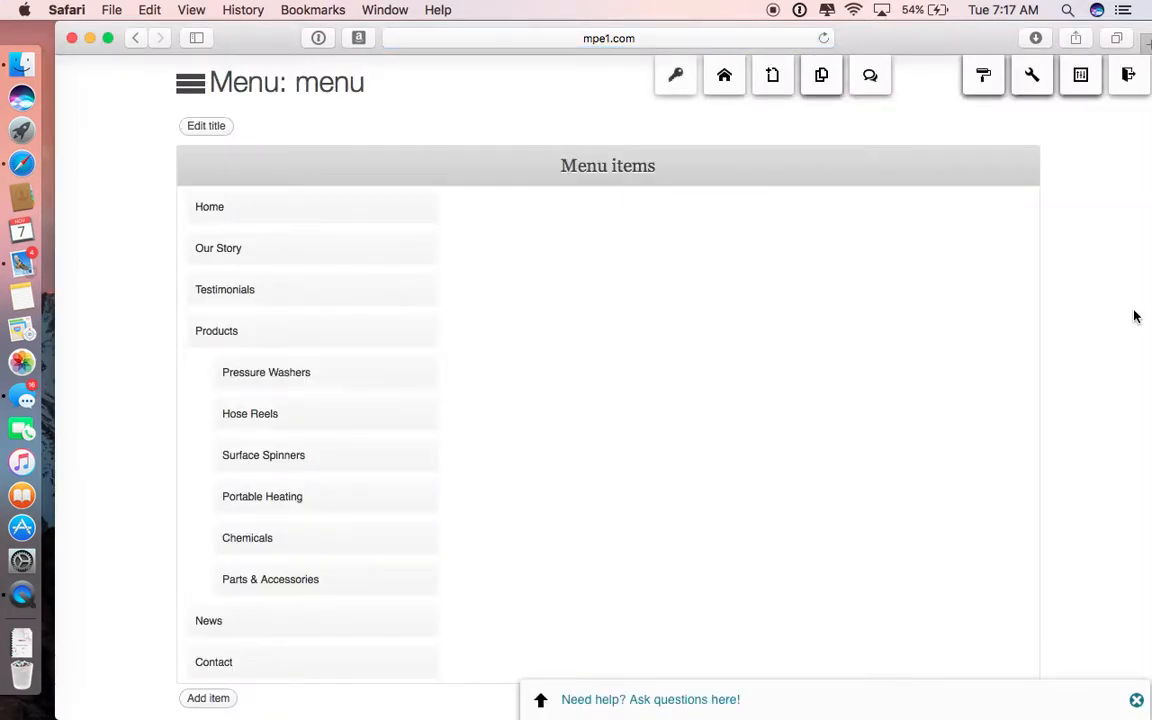
{"action": "scroll", "coordinate": [858, 297], "scroll_direction": "down", "scroll_amount": 1}
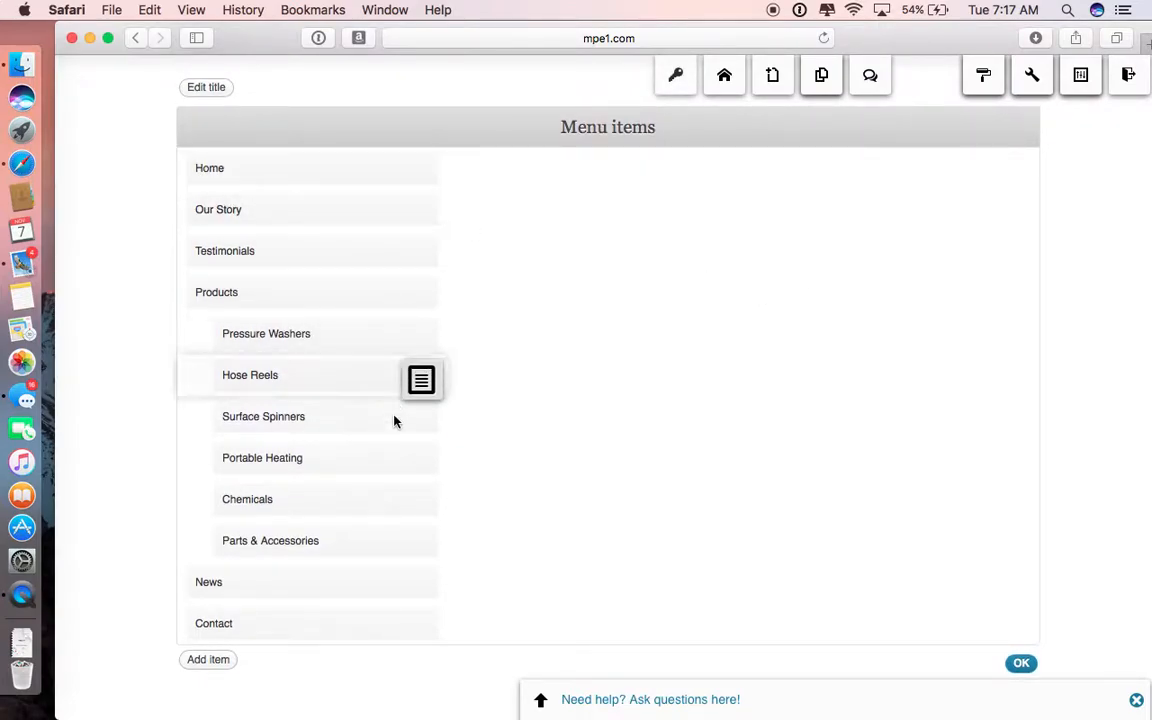
Step: Move the Parts & Accessories menu item above Chemicals and back below it
{"action": "mouse_move", "coordinate": [428, 555]}
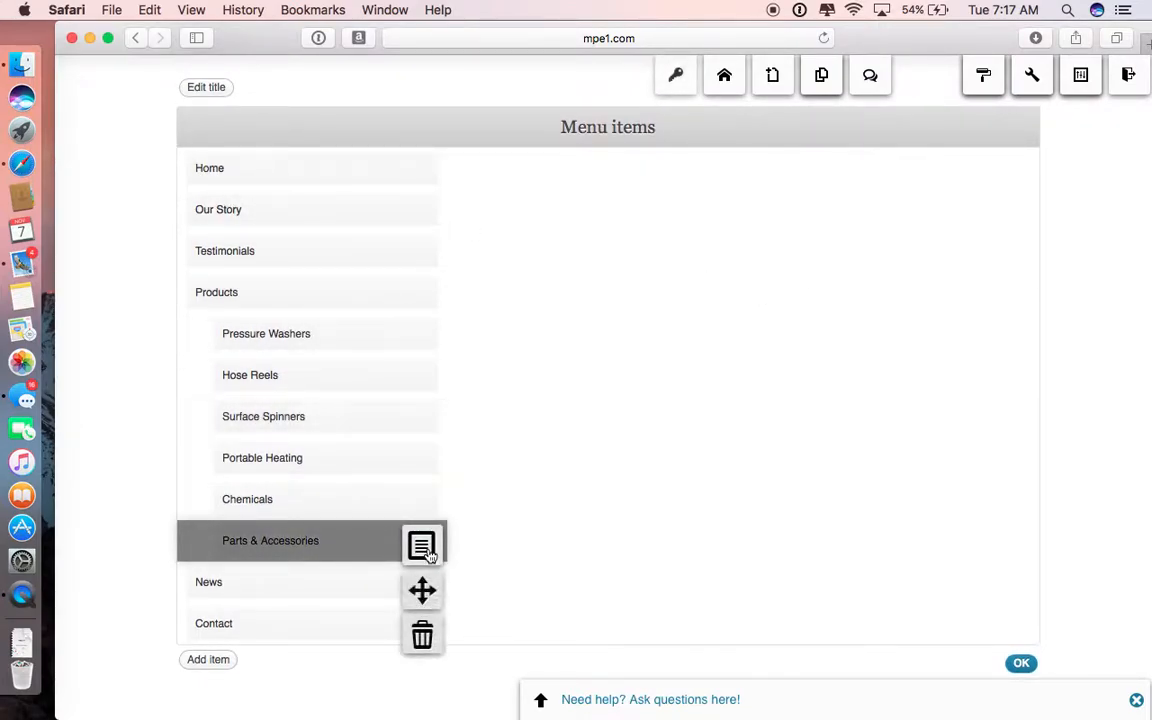
{"action": "left_click_drag", "start_coordinate": [422, 591], "coordinate": [242, 537]}
{"action": "mouse_move", "coordinate": [428, 540]}
{"action": "left_click_drag", "start_coordinate": [422, 588], "coordinate": [241, 573]}
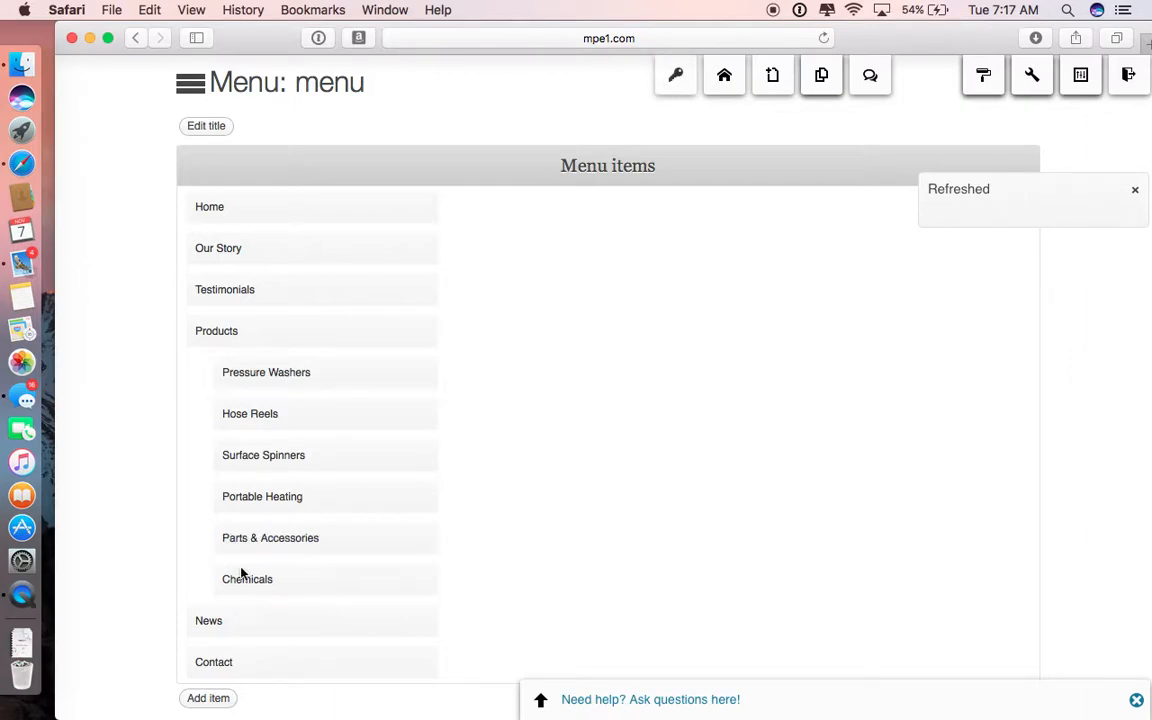
Step: Move Pressure Washers out to a top-level menu item and nest it under Products again
{"action": "scroll", "coordinate": [241, 573], "scroll_direction": "down", "scroll_amount": 2}
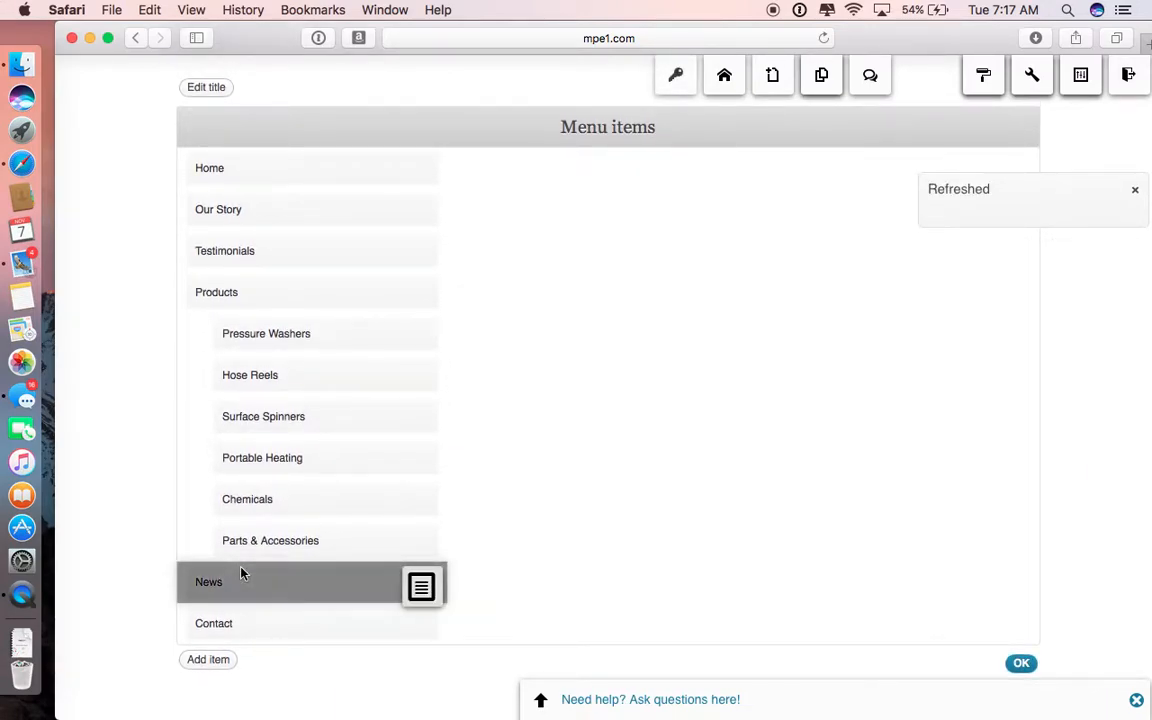
{"action": "left_click_drag", "start_coordinate": [248, 333], "coordinate": [196, 373]}
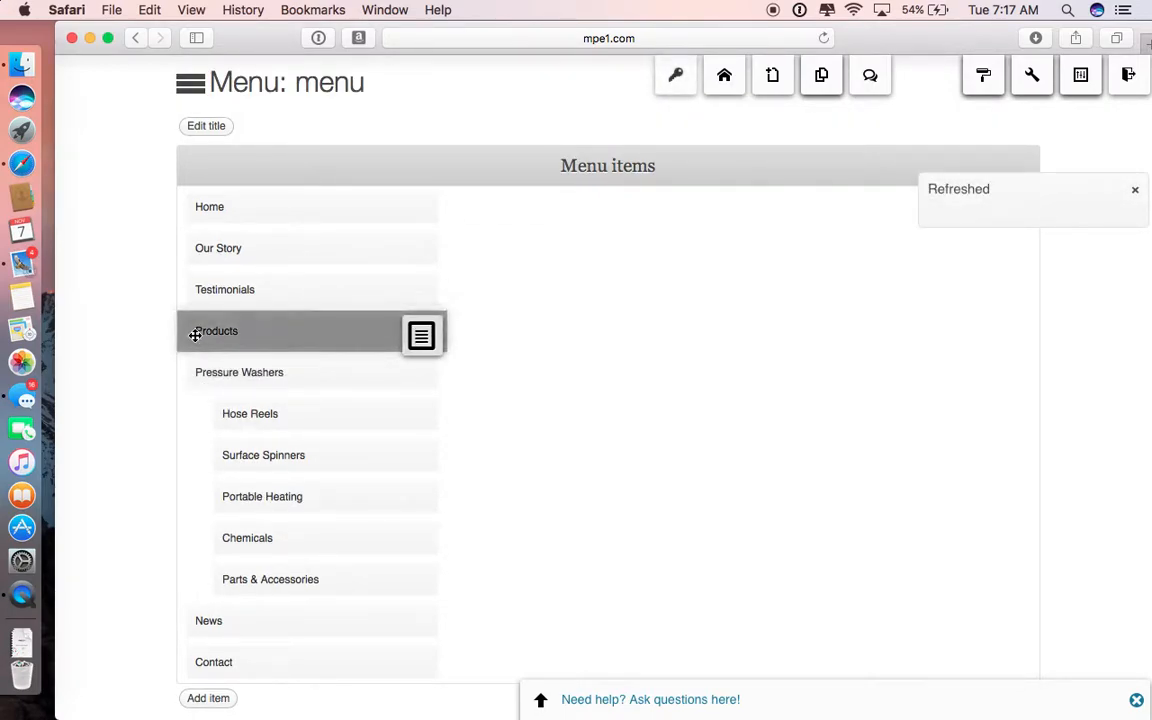
{"action": "mouse_move", "coordinate": [211, 375]}
{"action": "left_mouse_down"}
{"action": "mouse_move", "coordinate": [226, 375]}
{"action": "mouse_move", "coordinate": [226, 267]}
{"action": "mouse_move", "coordinate": [226, 368]}
{"action": "left_mouse_up"}
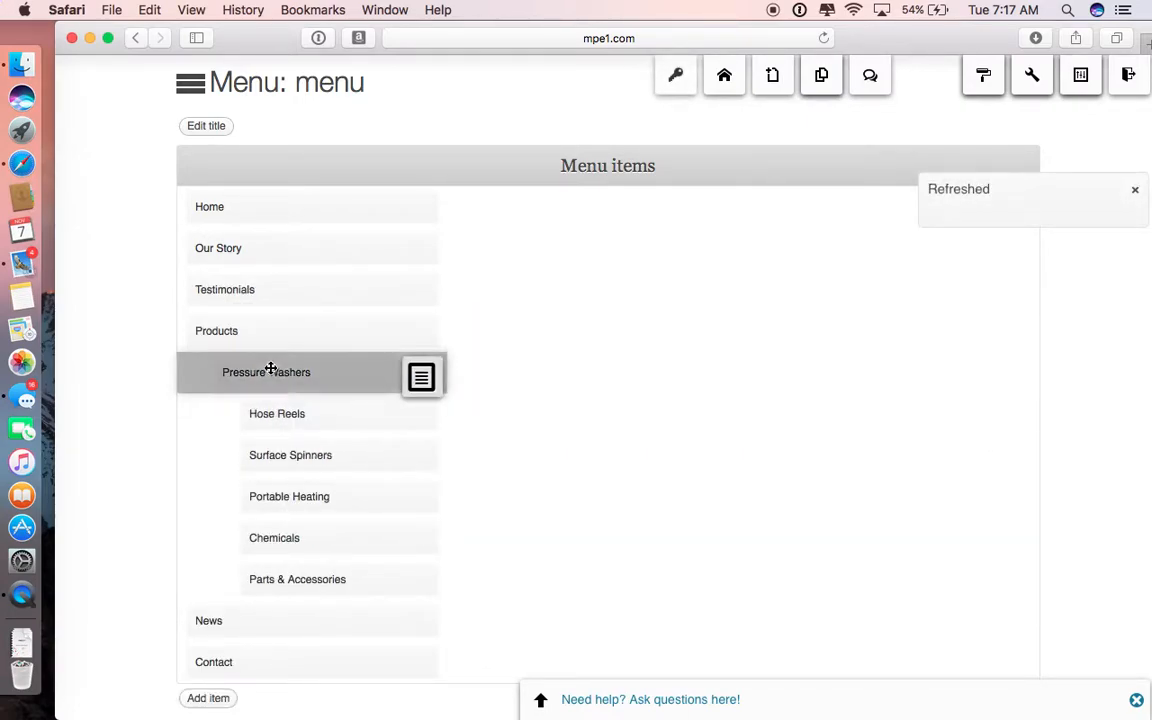
{"action": "left_click_drag", "start_coordinate": [420, 418], "coordinate": [265, 368]}
Step: Move Hose Reels, Surface Spinners, Portable Heating and Chemicals out to the same level as Pressure Washers under Products
{"action": "mouse_move", "coordinate": [409, 435]}
{"action": "left_click_drag", "start_coordinate": [419, 462], "coordinate": [234, 406]}
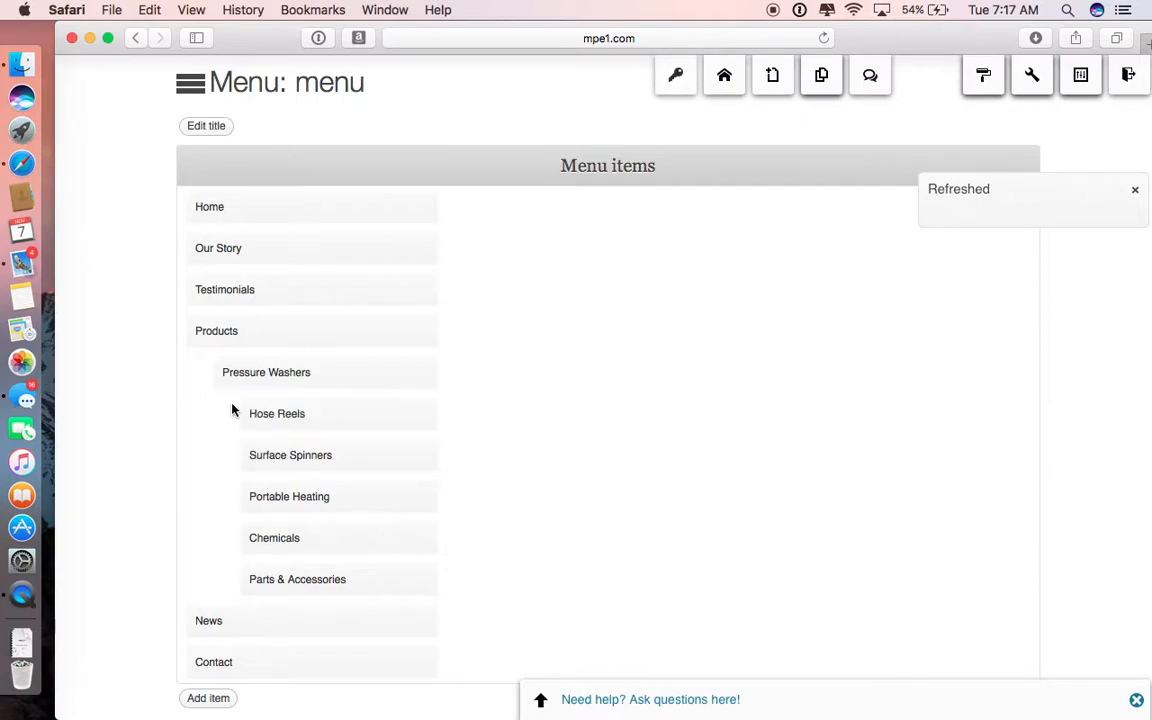
{"action": "mouse_move", "coordinate": [421, 459]}
{"action": "left_click_drag", "start_coordinate": [421, 504], "coordinate": [237, 452]}
{"action": "mouse_move", "coordinate": [422, 496]}
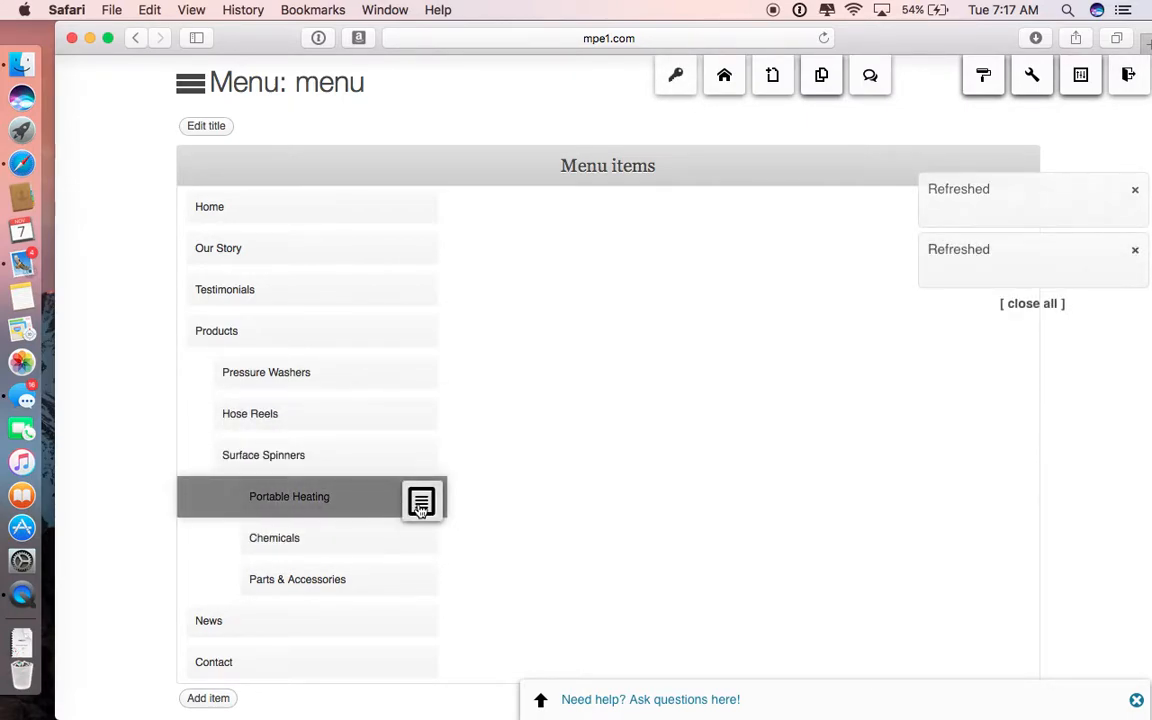
{"action": "left_click_drag", "start_coordinate": [422, 545], "coordinate": [257, 500]}
{"action": "mouse_move", "coordinate": [422, 537]}
{"action": "left_click_drag", "start_coordinate": [422, 584], "coordinate": [257, 535]}
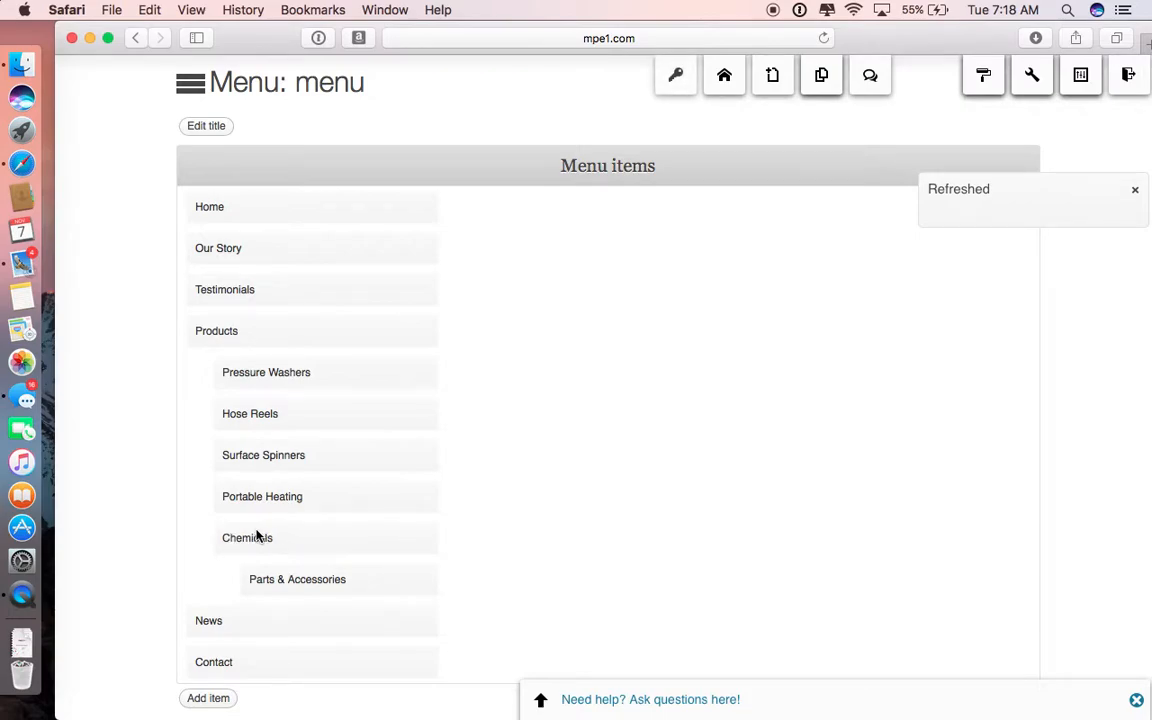
Step: Move the Parts & Accessories menu item out one level so it sits directly under Products
{"action": "mouse_move", "coordinate": [380, 582]}
{"action": "left_click_drag", "start_coordinate": [422, 627], "coordinate": [234, 563]}
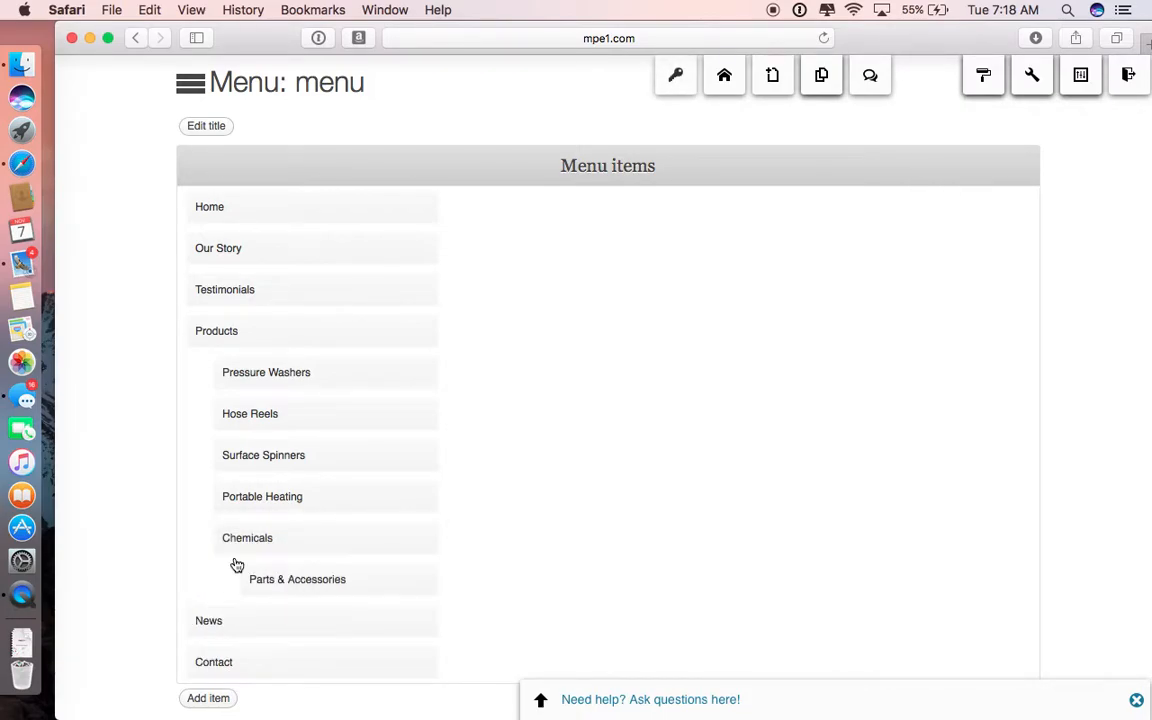
{"action": "mouse_move", "coordinate": [360, 614]}
{"action": "mouse_move", "coordinate": [431, 600]}
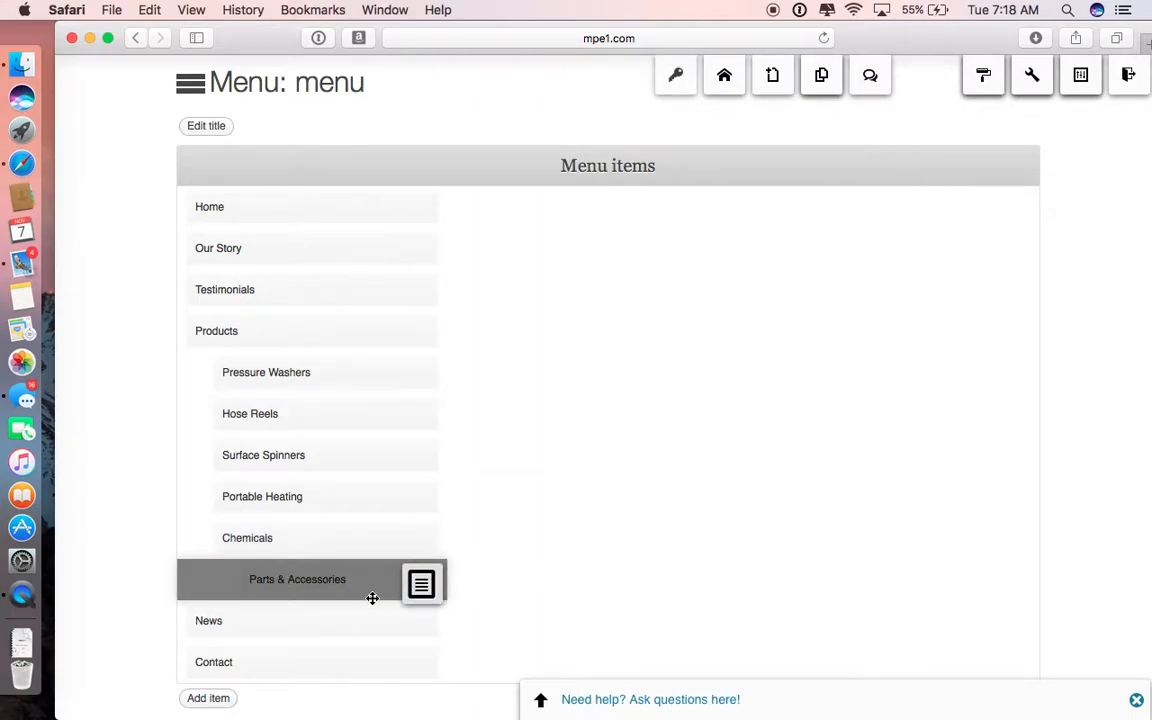
{"action": "left_click_drag", "start_coordinate": [419, 630], "coordinate": [240, 572]}
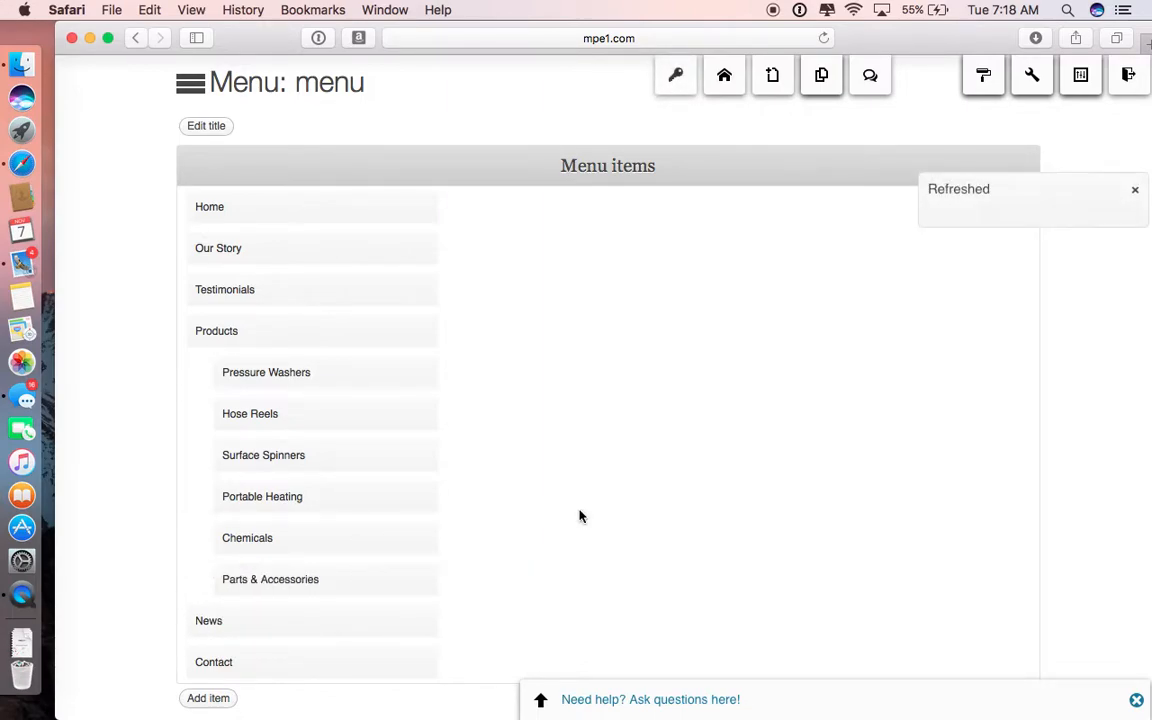
Step: Add an article reference item titled "test" to the menu, linked to the test page, and save it
{"action": "scroll", "coordinate": [579, 514], "scroll_direction": "down", "scroll_amount": 1}
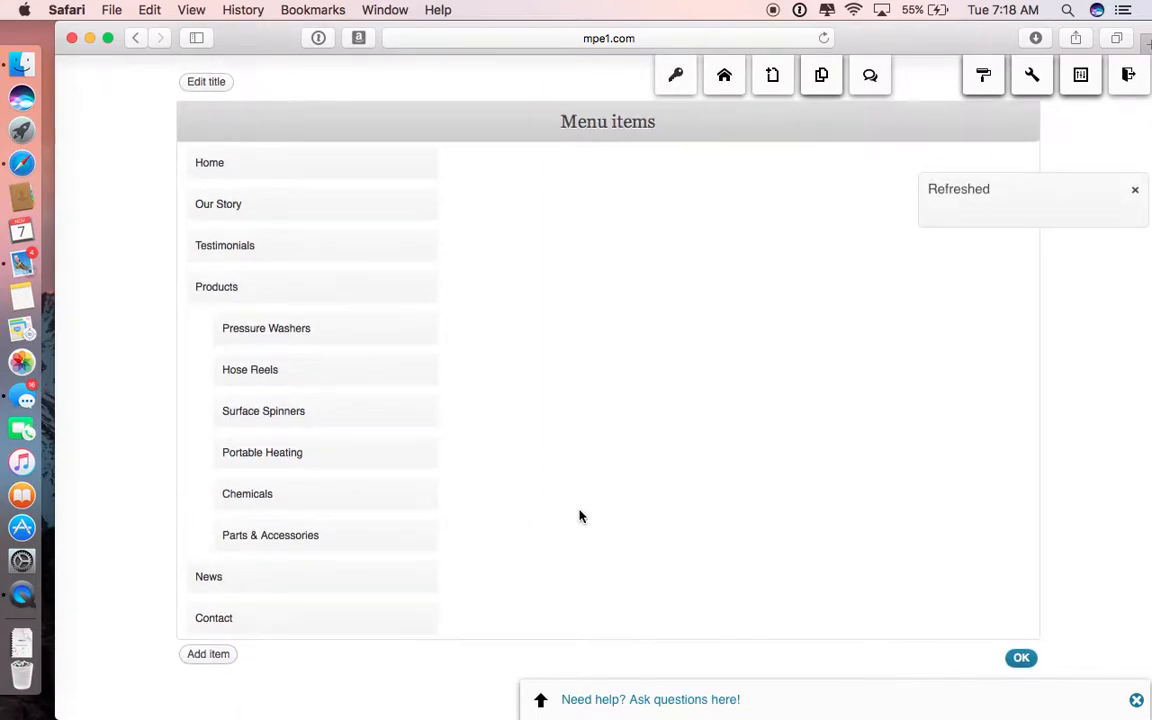
{"action": "left_click", "coordinate": [207, 661]}
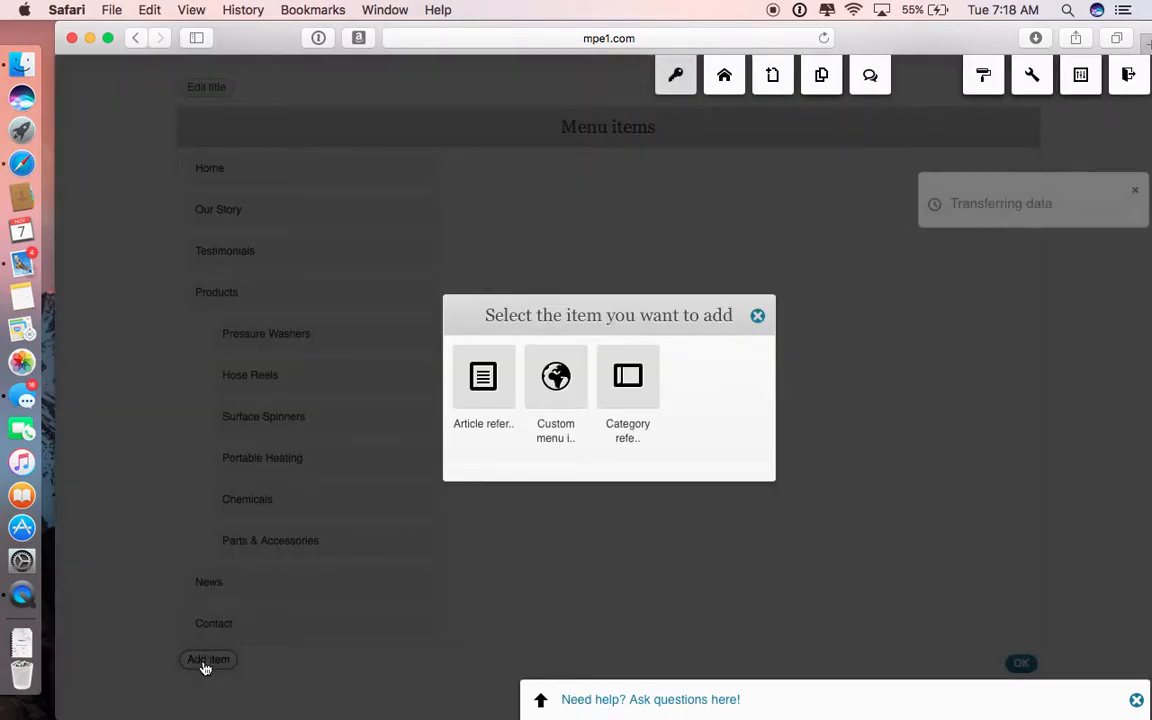
{"action": "left_click", "coordinate": [485, 386]}
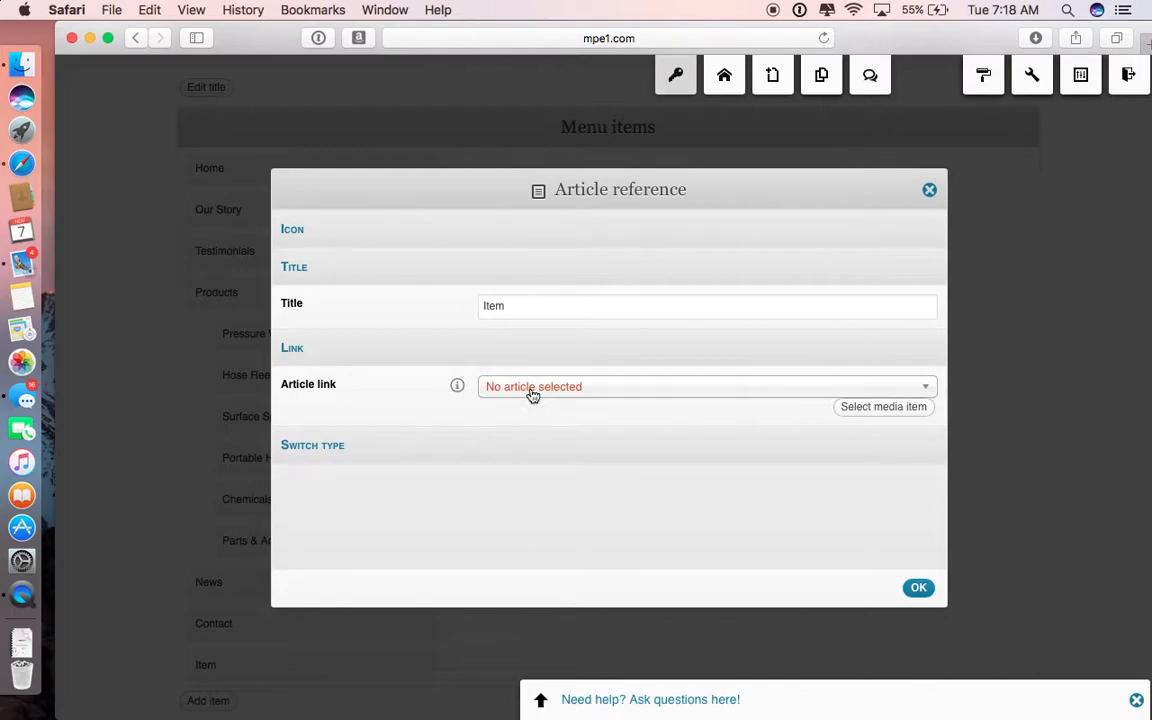
{"action": "left_click", "coordinate": [533, 394]}
{"action": "left_click", "coordinate": [517, 461]}
{"action": "left_click", "coordinate": [509, 308]}
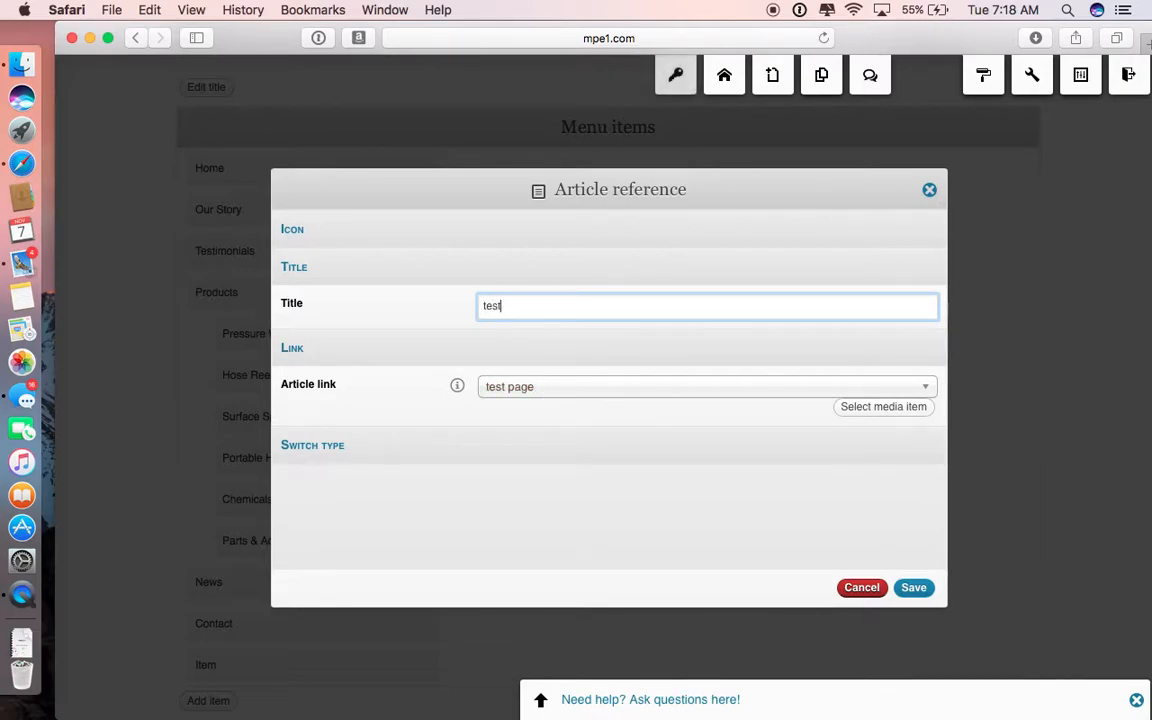
{"action": "left_click", "coordinate": [913, 587]}
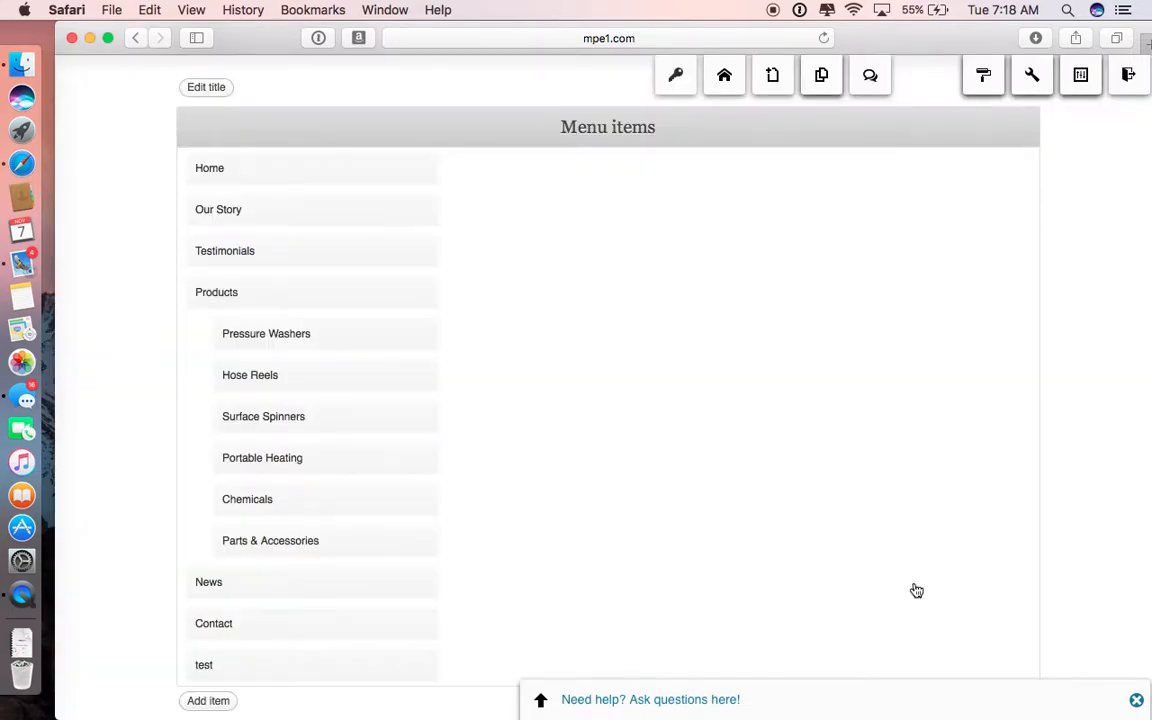
Step: Move the test menu item between Testimonials and Products, and close the menu editor to return to the page
{"action": "scroll", "coordinate": [324, 627], "scroll_direction": "down", "scroll_amount": 2}
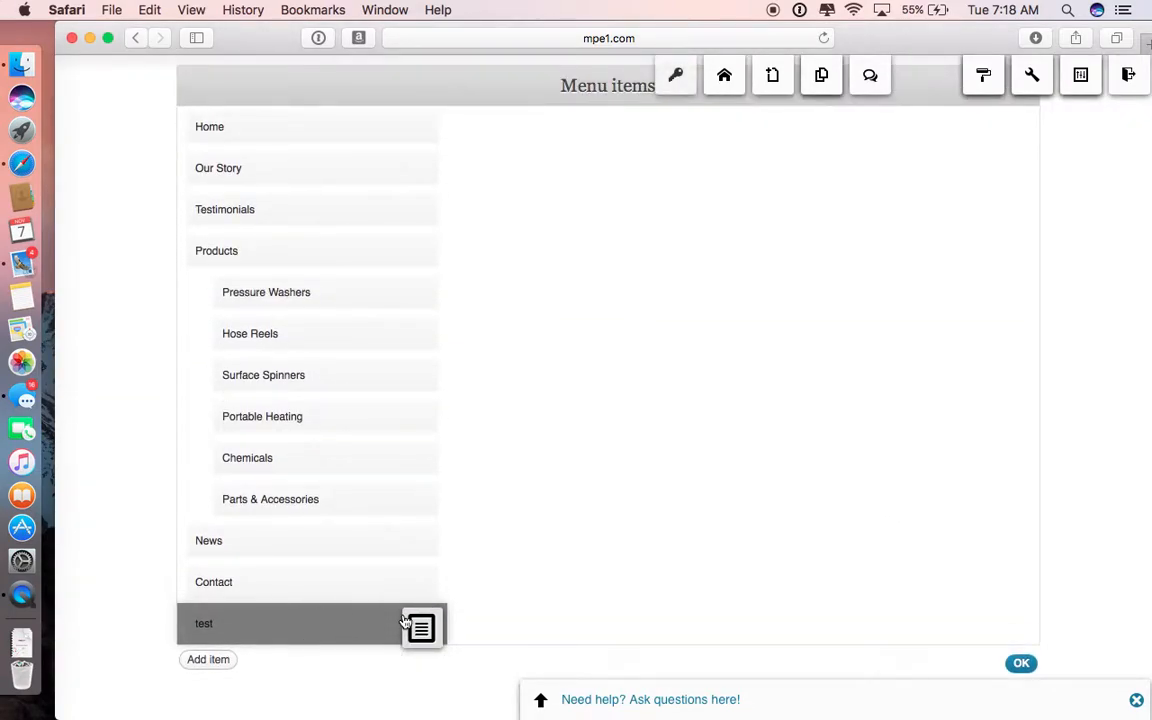
{"action": "mouse_move", "coordinate": [421, 628]}
{"action": "left_click_drag", "start_coordinate": [422, 673], "coordinate": [200, 289]}
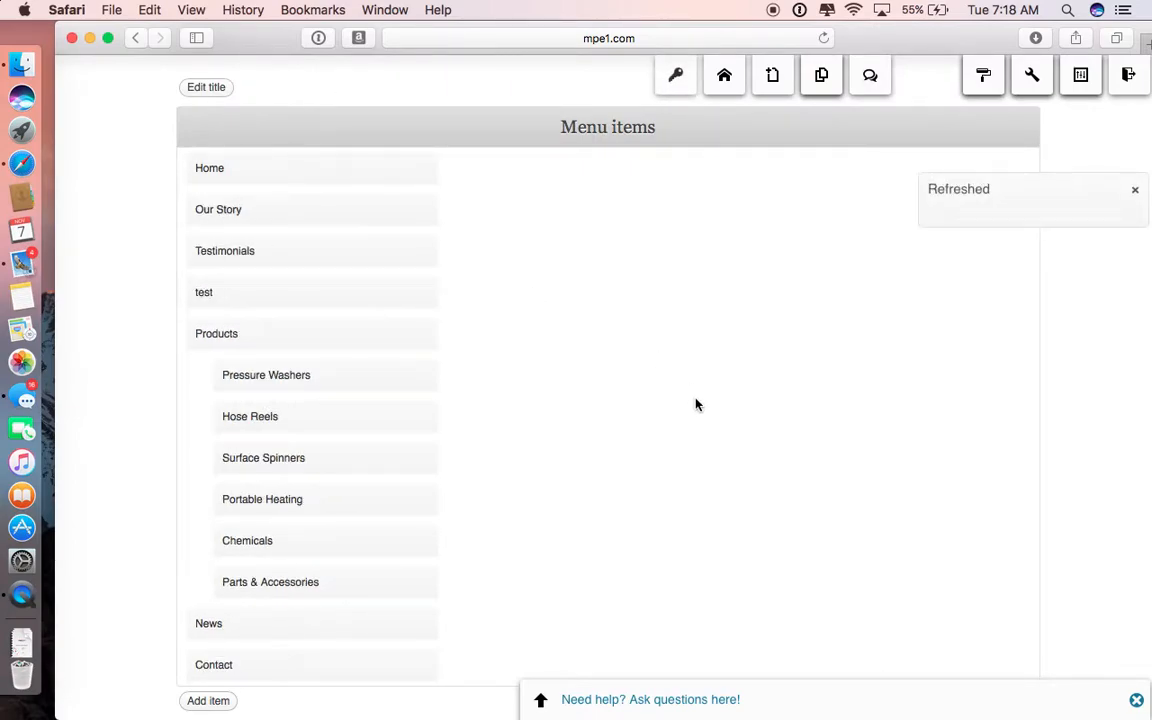
{"action": "scroll", "coordinate": [697, 404], "scroll_direction": "down", "scroll_amount": 2}
{"action": "scroll", "coordinate": [800, 480], "scroll_direction": "up", "scroll_amount": 1}
{"action": "left_click", "coordinate": [1021, 664]}
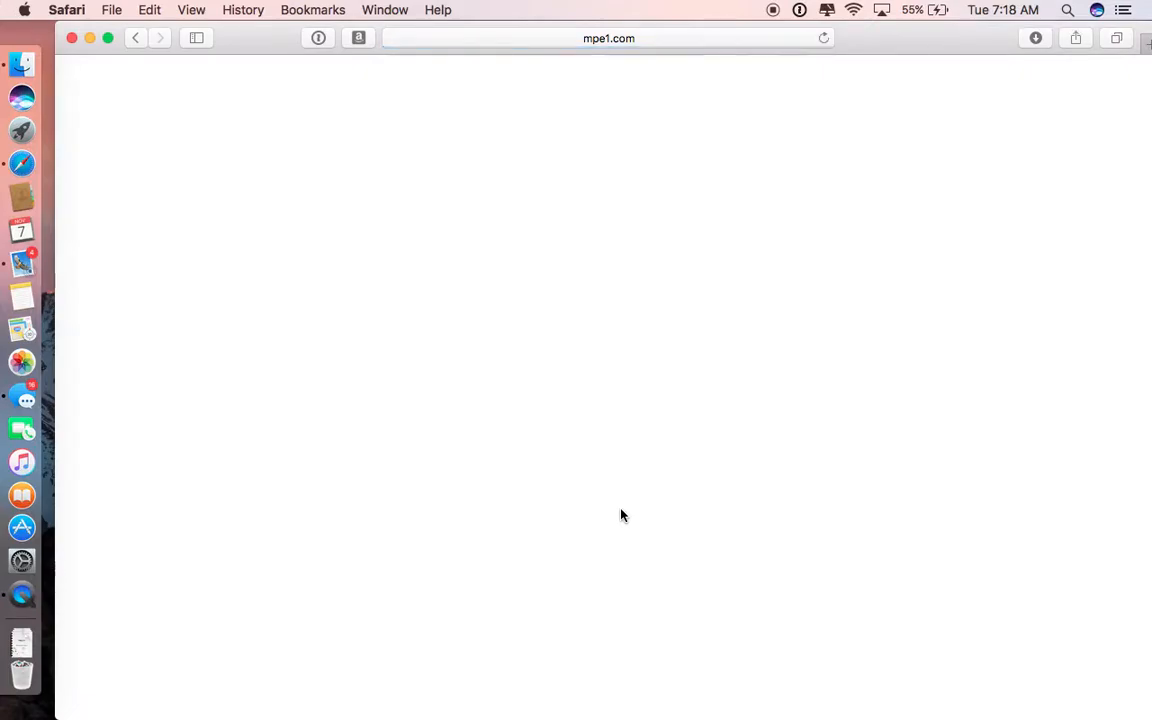
{"action": "scroll", "coordinate": [621, 515], "scroll_direction": "down", "scroll_amount": 5}
{"action": "scroll", "coordinate": [621, 515], "scroll_direction": "up", "scroll_amount": 2}
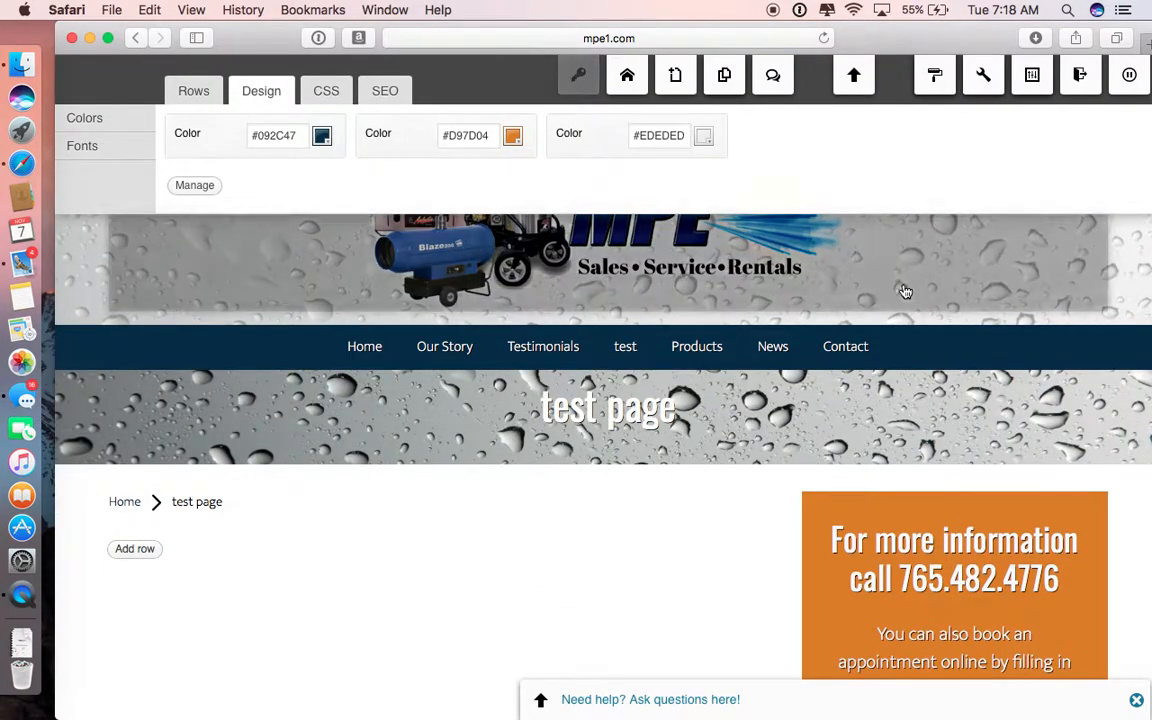
Step: Reopen the header menu for editing, delete the test item and return to the page
{"action": "left_click", "coordinate": [1134, 351]}
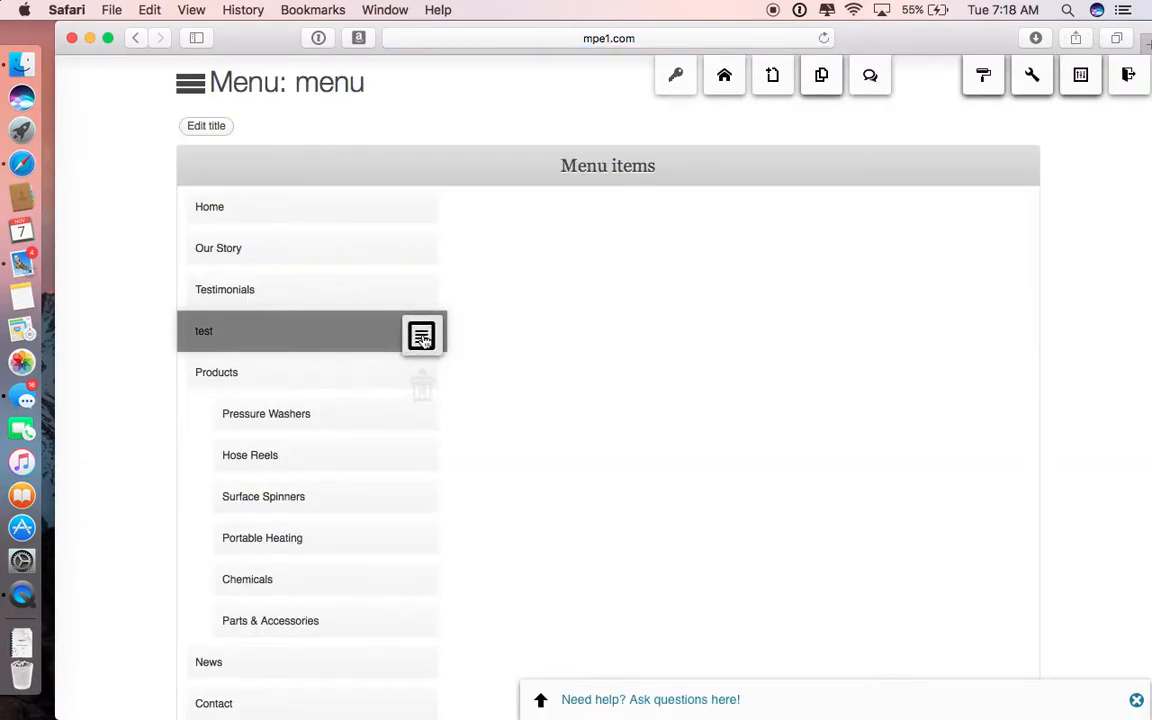
{"action": "mouse_move", "coordinate": [421, 334]}
{"action": "left_click", "coordinate": [422, 426]}
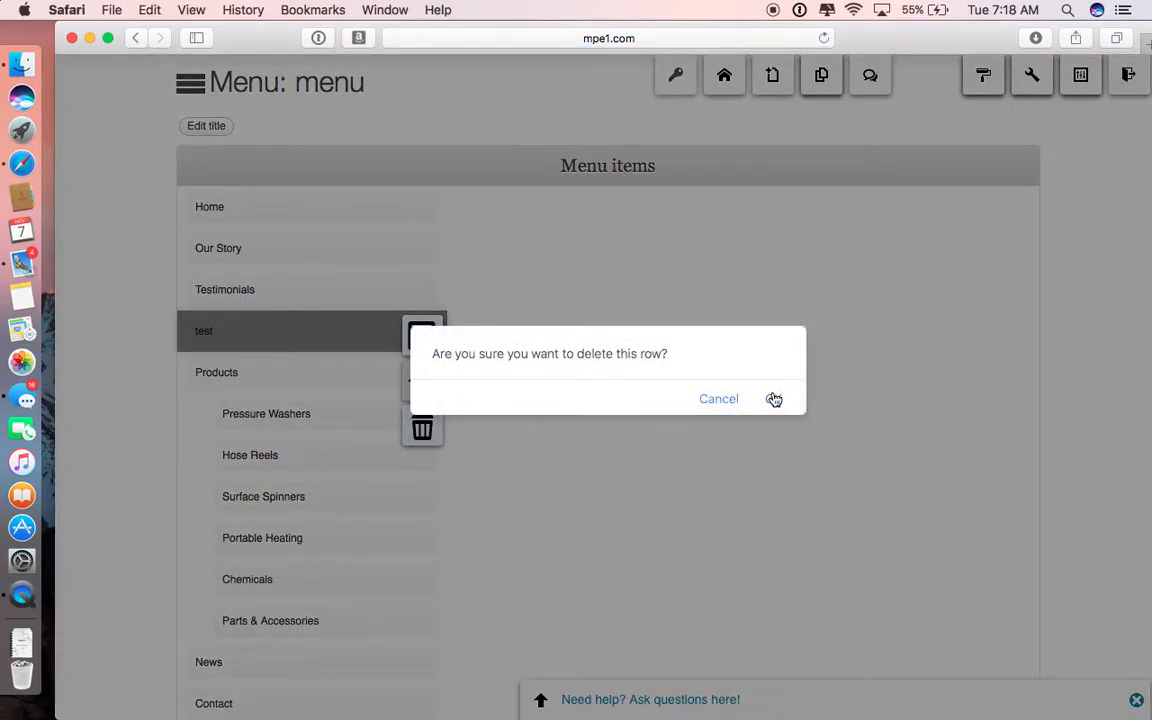
{"action": "left_click", "coordinate": [774, 398]}
{"action": "left_click", "coordinate": [1021, 664]}
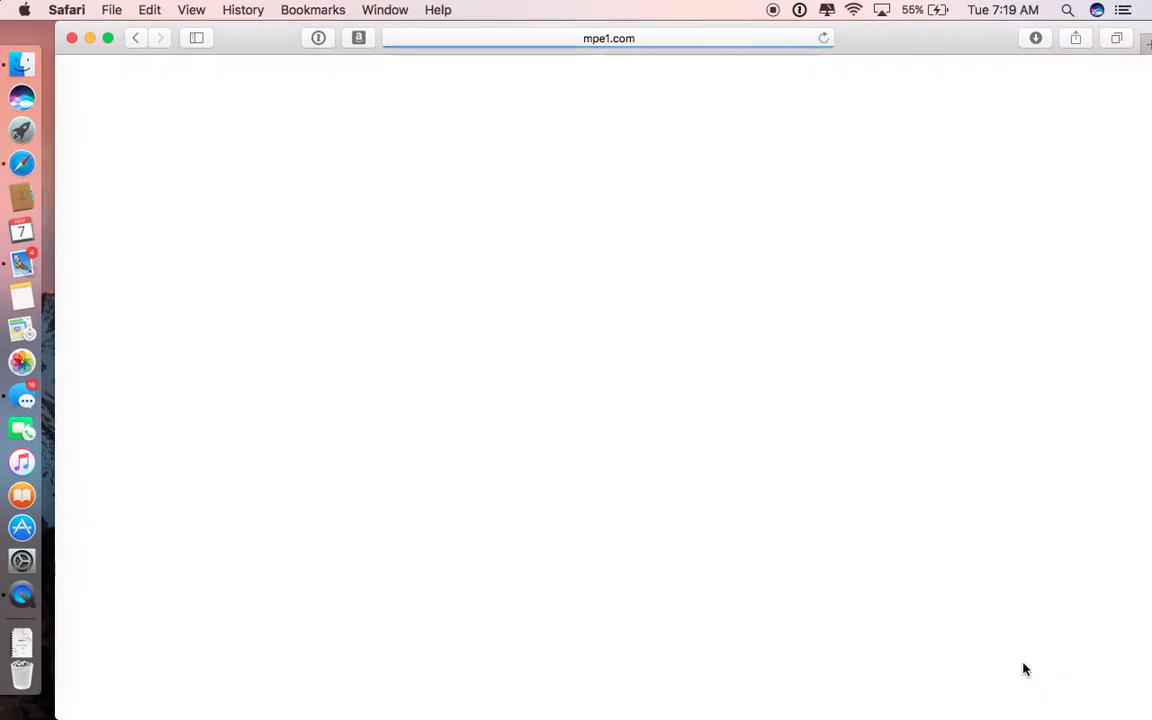
{"action": "scroll", "coordinate": [674, 520], "scroll_direction": "down", "scroll_amount": 3}
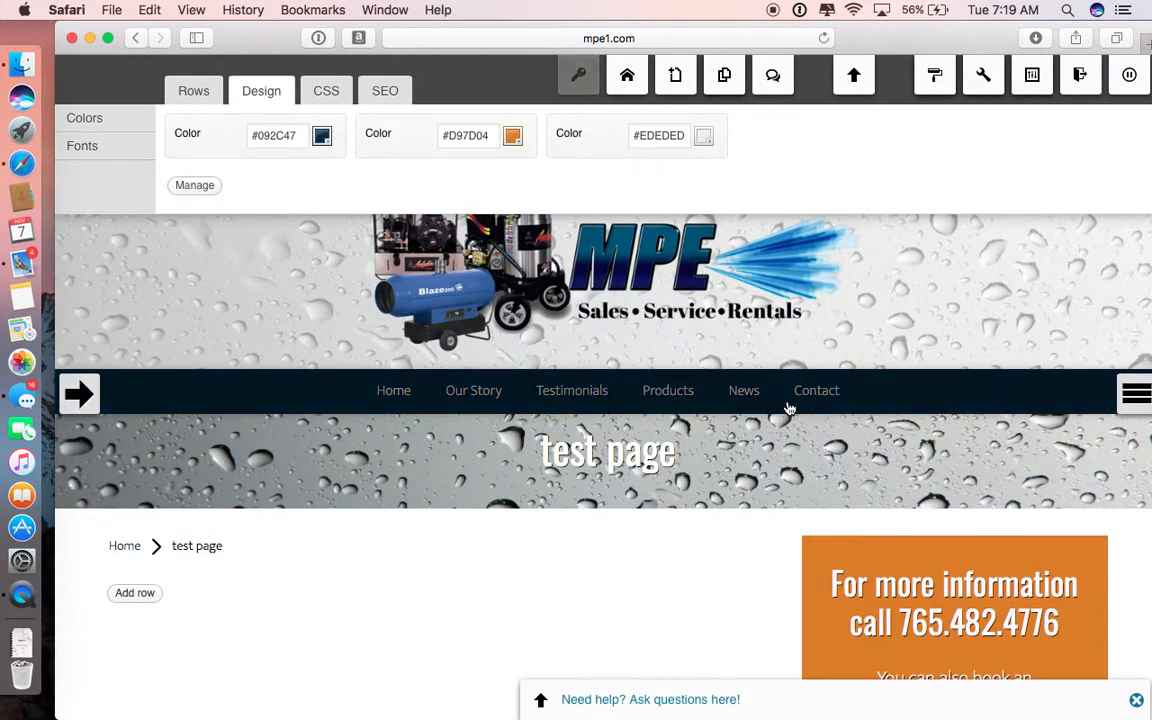
{"action": "scroll", "coordinate": [741, 440], "scroll_direction": "down", "scroll_amount": 3}
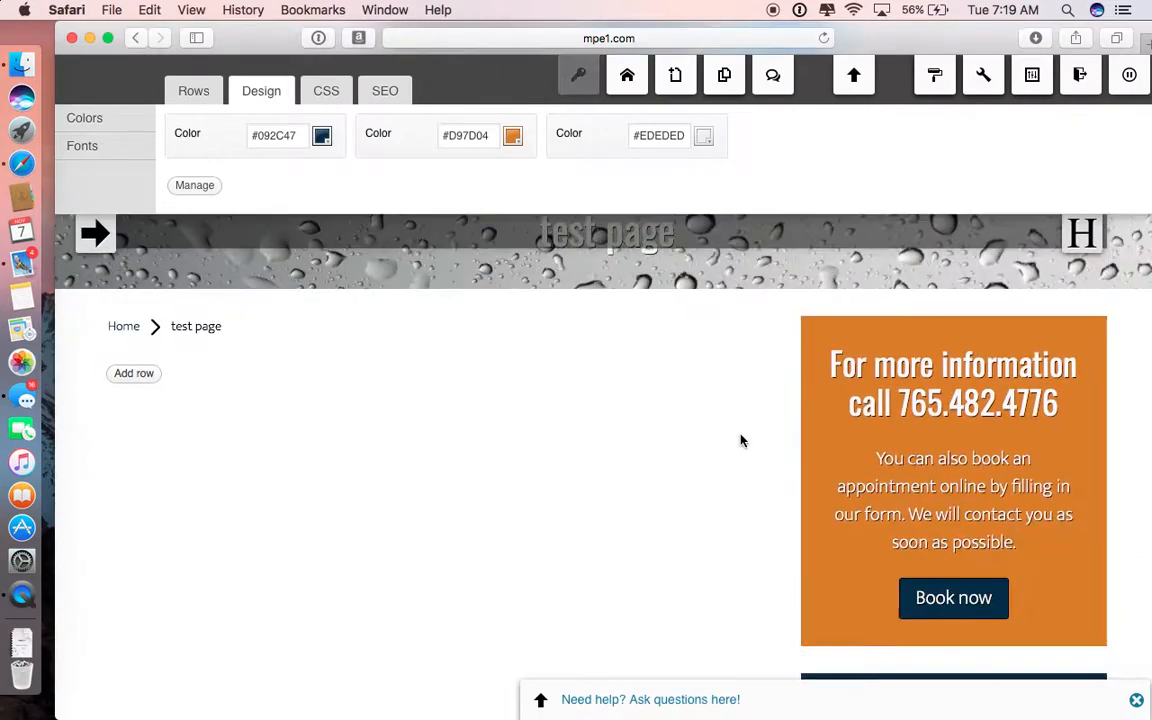
{"action": "scroll", "coordinate": [600, 390], "scroll_direction": "up", "scroll_amount": 4}
Step: Go to the WordPress backend, sort the Pages list by newest date and move the test page to the trash
{"action": "mouse_move", "coordinate": [1036, 80]}
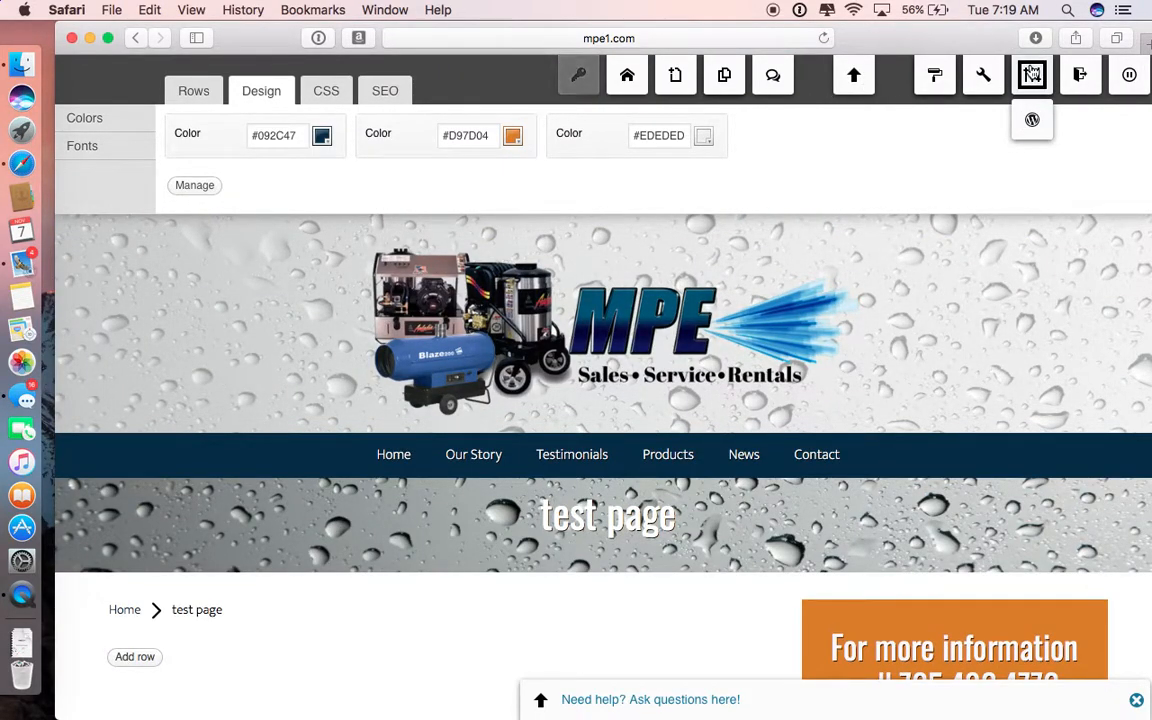
{"action": "left_click", "coordinate": [1032, 122]}
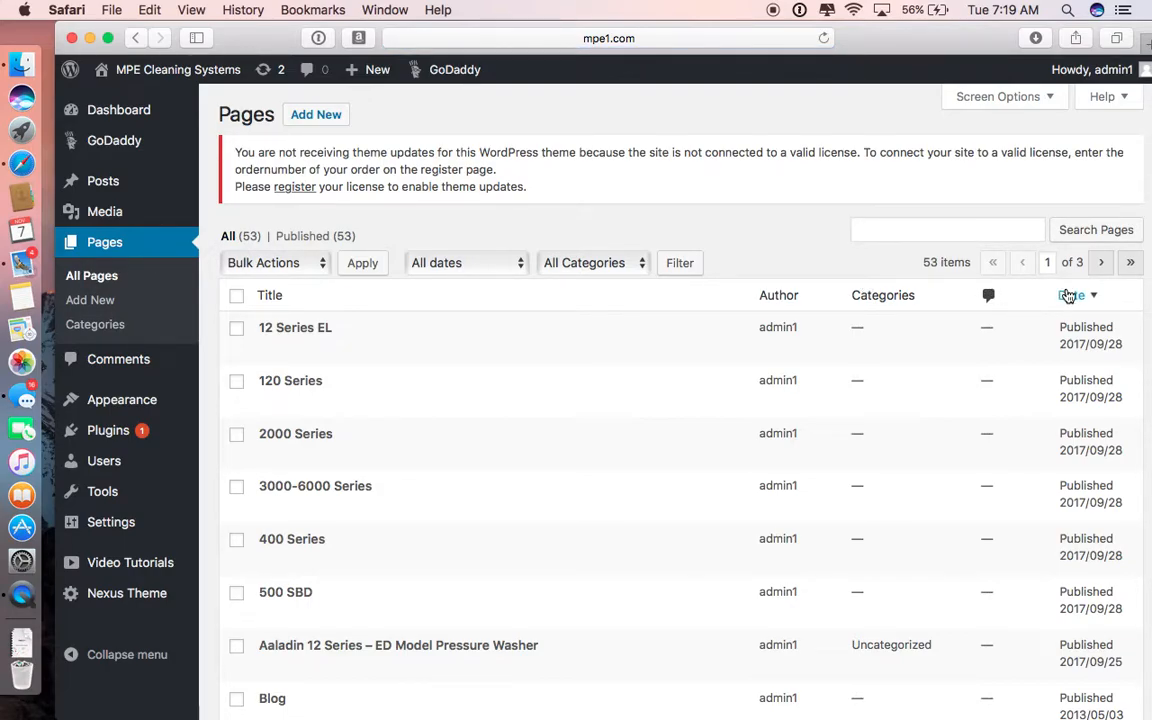
{"action": "left_click", "coordinate": [1068, 298]}
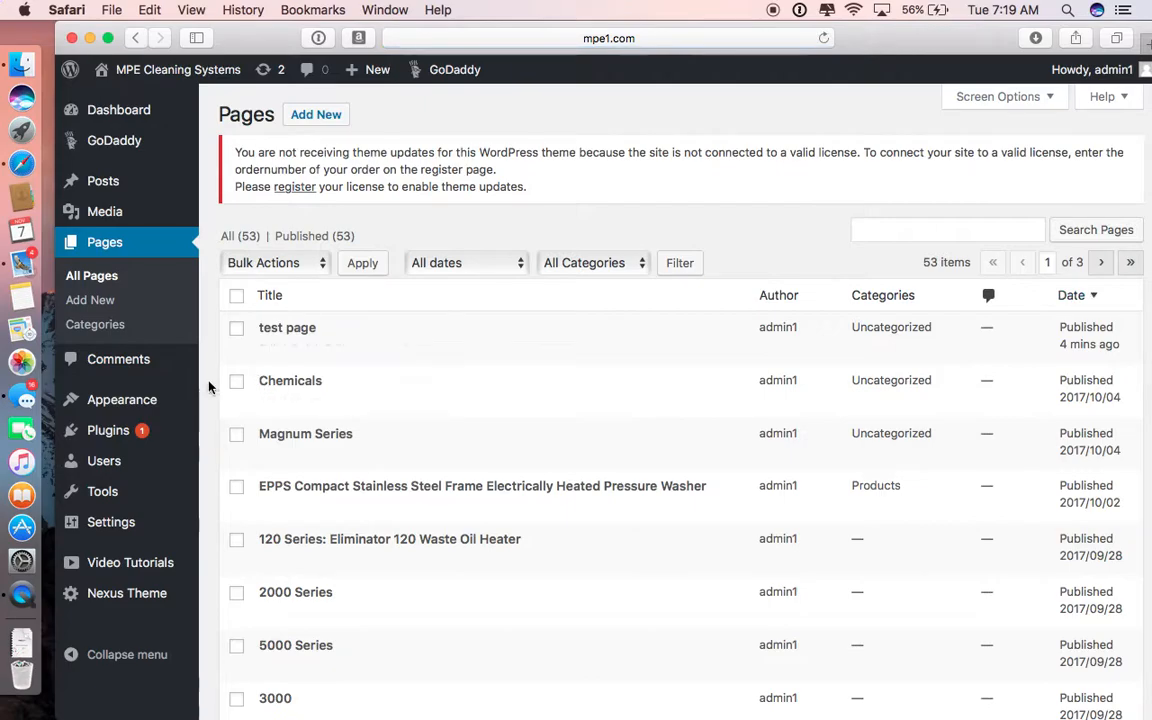
{"action": "left_click", "coordinate": [373, 356]}
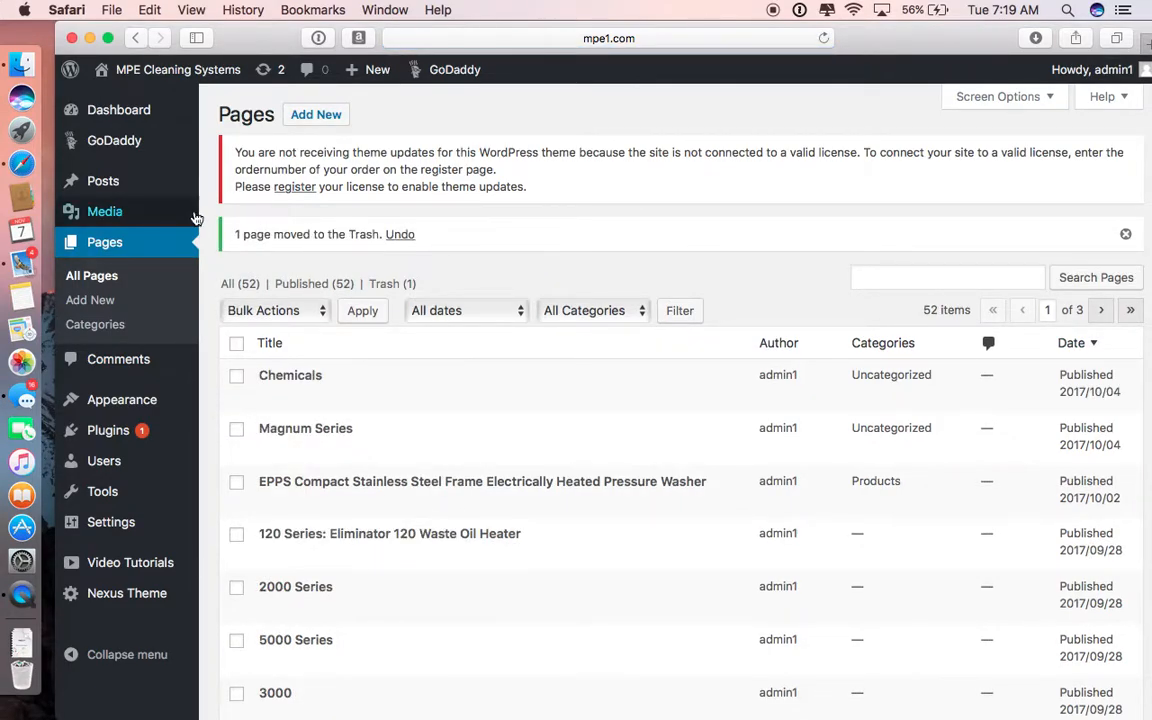
Step: Visit the site's front end from the backend and return to the WordPress backend
{"action": "mouse_move", "coordinate": [142, 83]}
{"action": "left_click", "coordinate": [119, 102]}
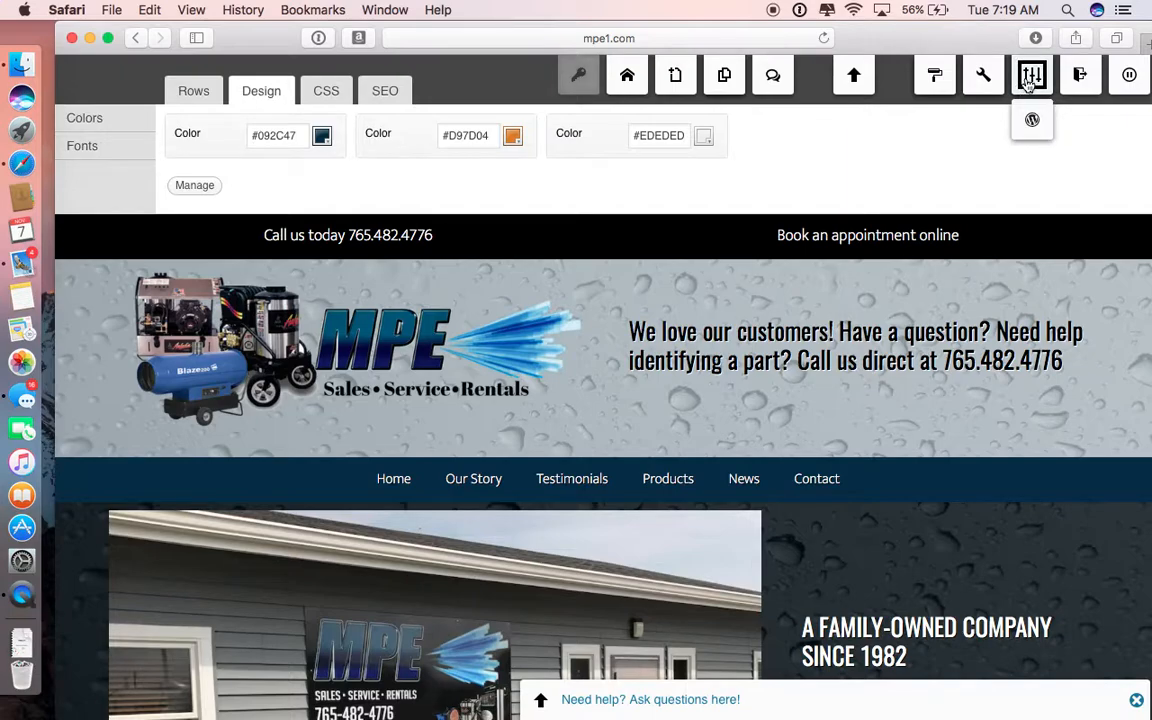
{"action": "left_click", "coordinate": [1032, 120]}
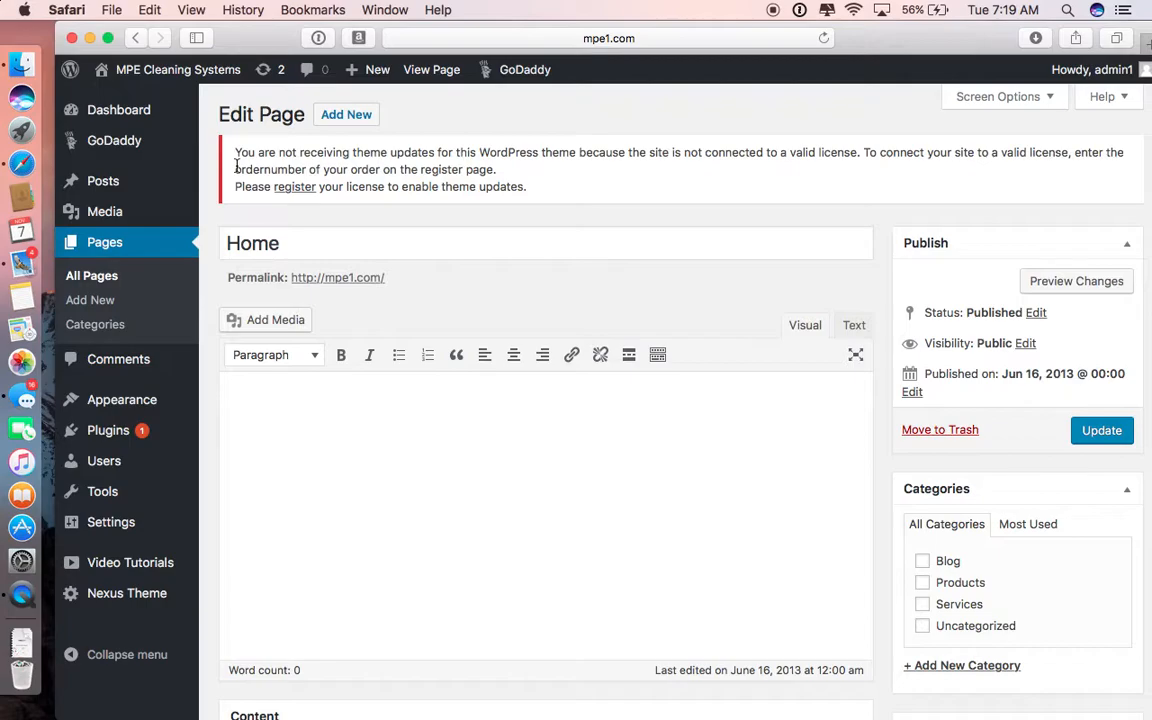
Step: Open the WordPress updates page and update the Akismet Anti-Spam plugin to version 4.0.1
{"action": "mouse_move", "coordinate": [135, 107]}
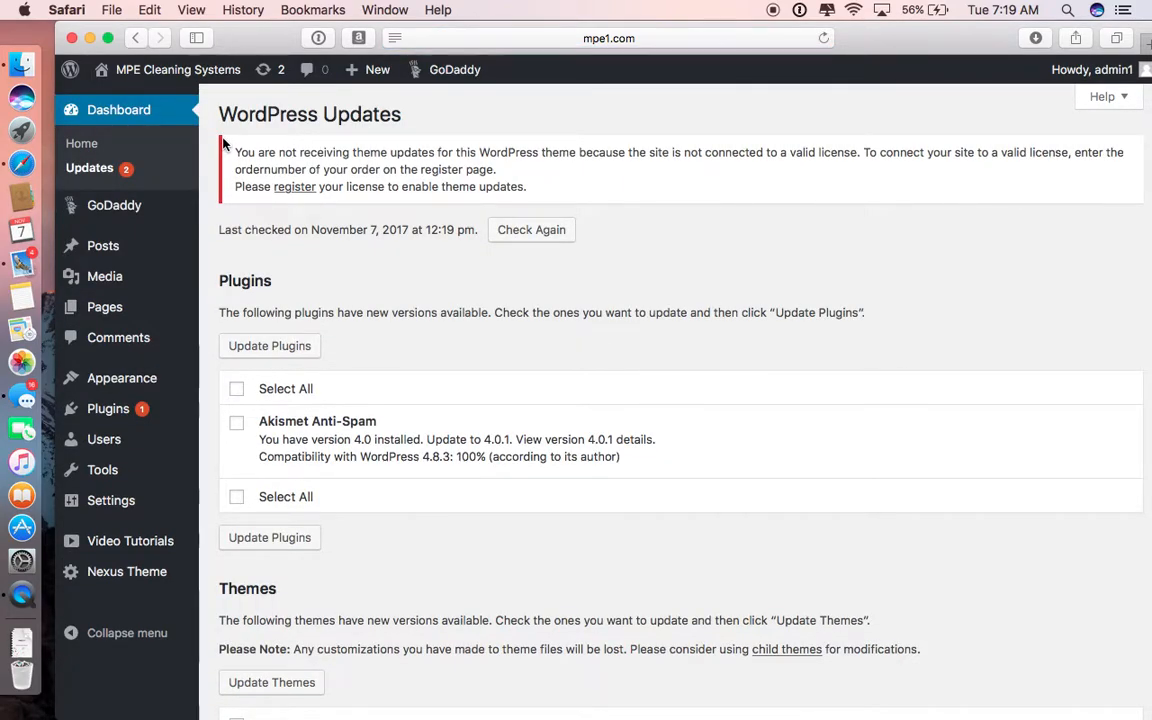
{"action": "scroll", "coordinate": [473, 278], "scroll_direction": "down", "scroll_amount": 2}
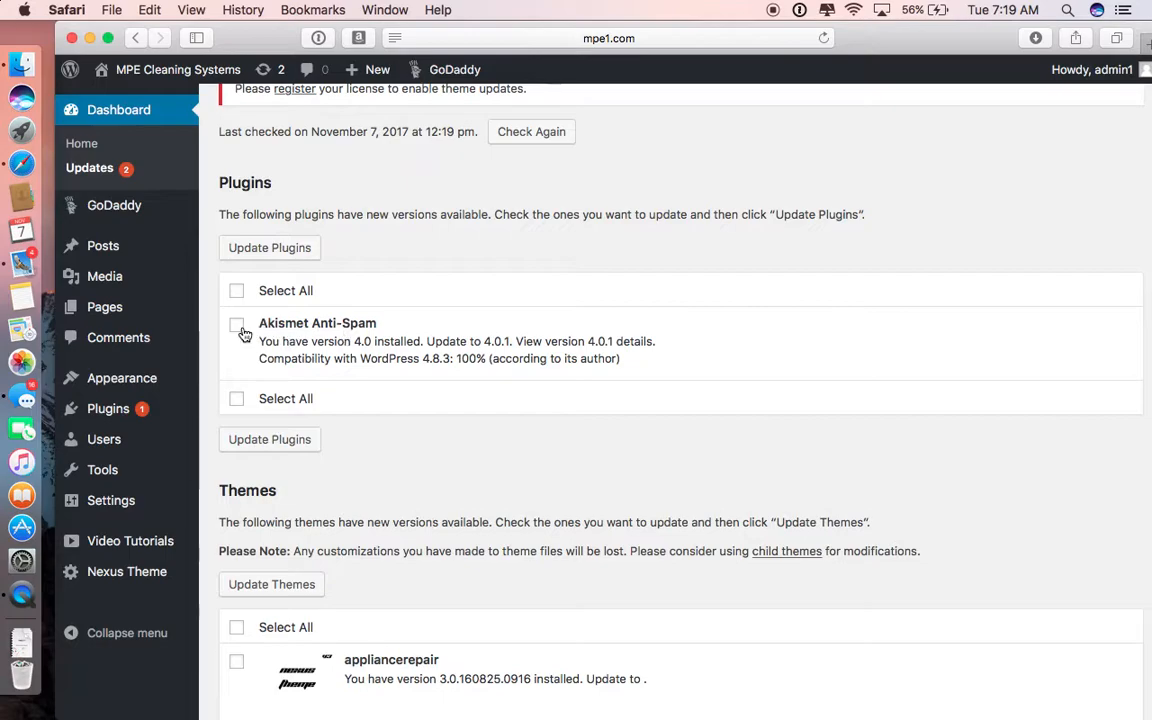
{"action": "left_click", "coordinate": [262, 249]}
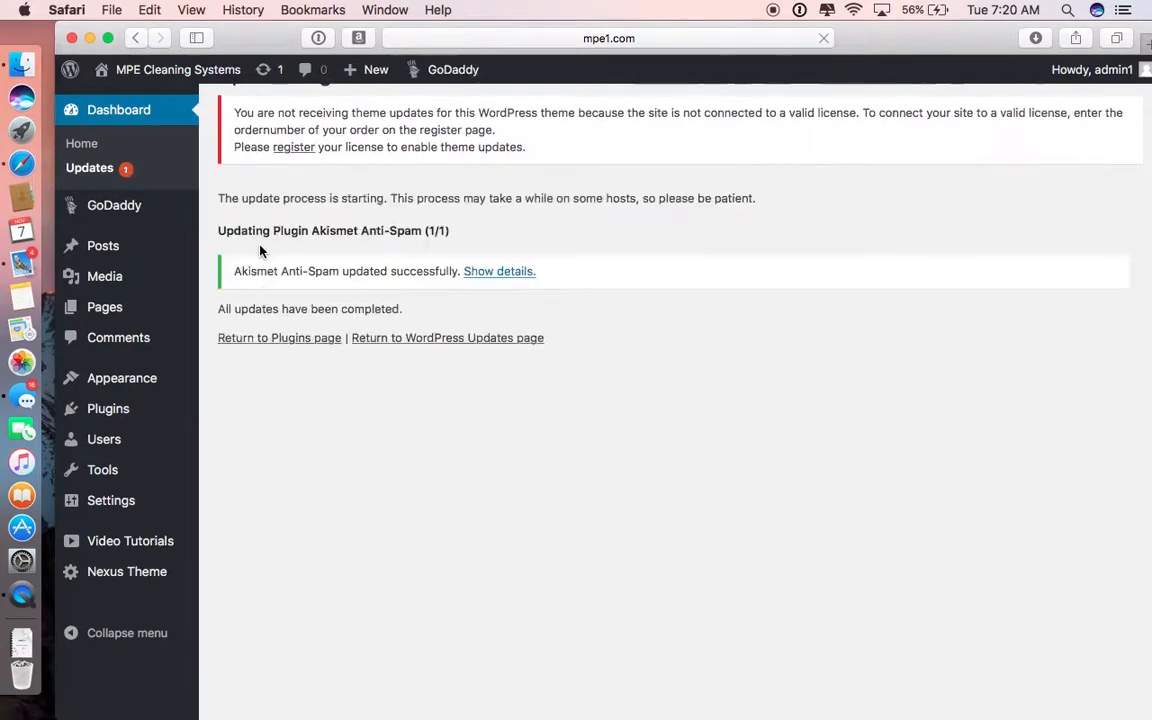
{"action": "scroll", "coordinate": [260, 251], "scroll_direction": "down", "scroll_amount": 2}
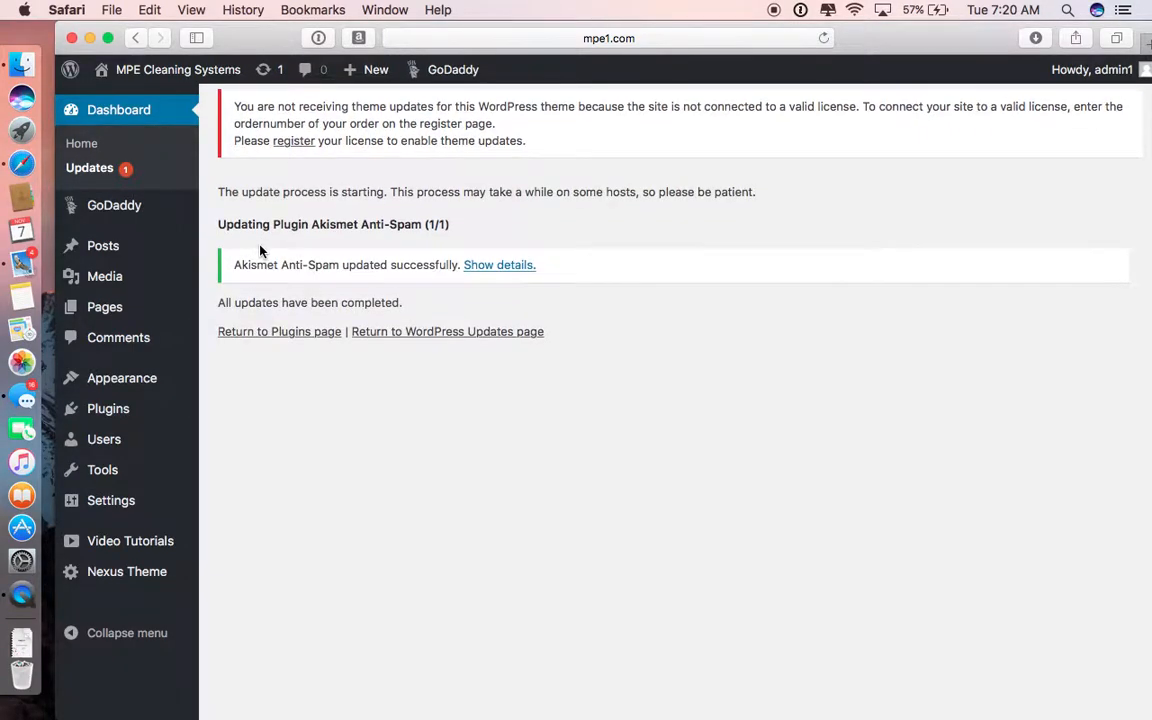
Step: Open the list of installed plugins and deactivate WP101 Video Tutorials
{"action": "left_click", "coordinate": [270, 282]}
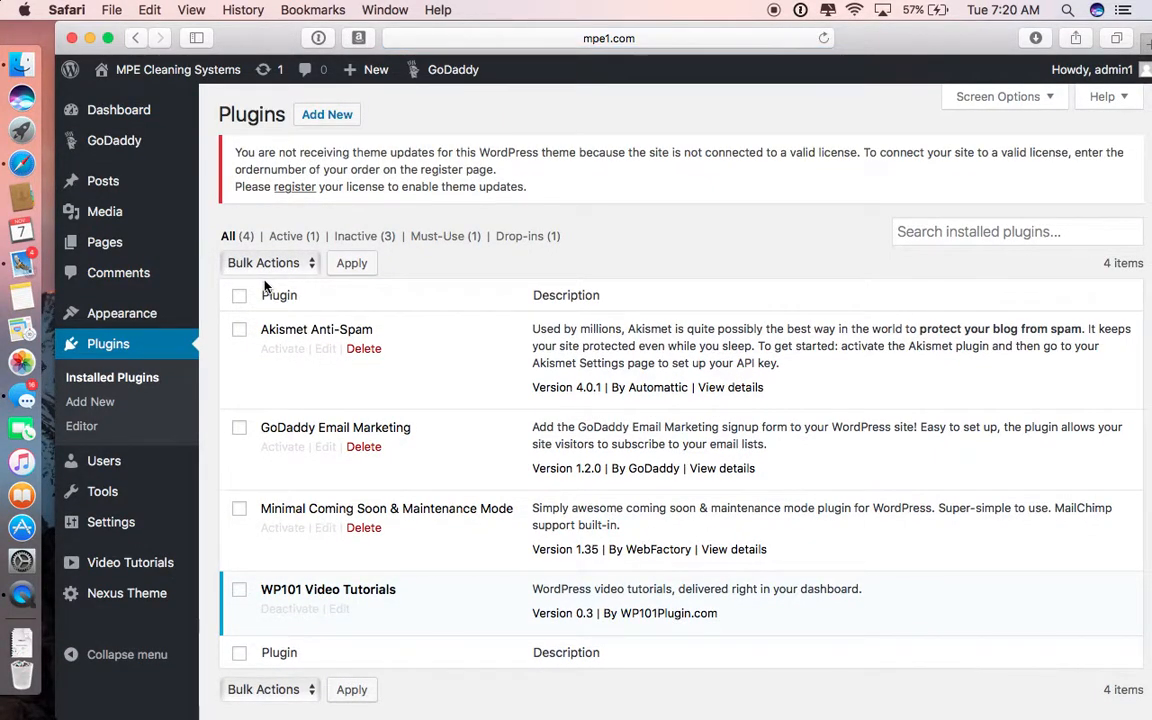
{"action": "scroll", "coordinate": [265, 287], "scroll_direction": "down", "scroll_amount": 2}
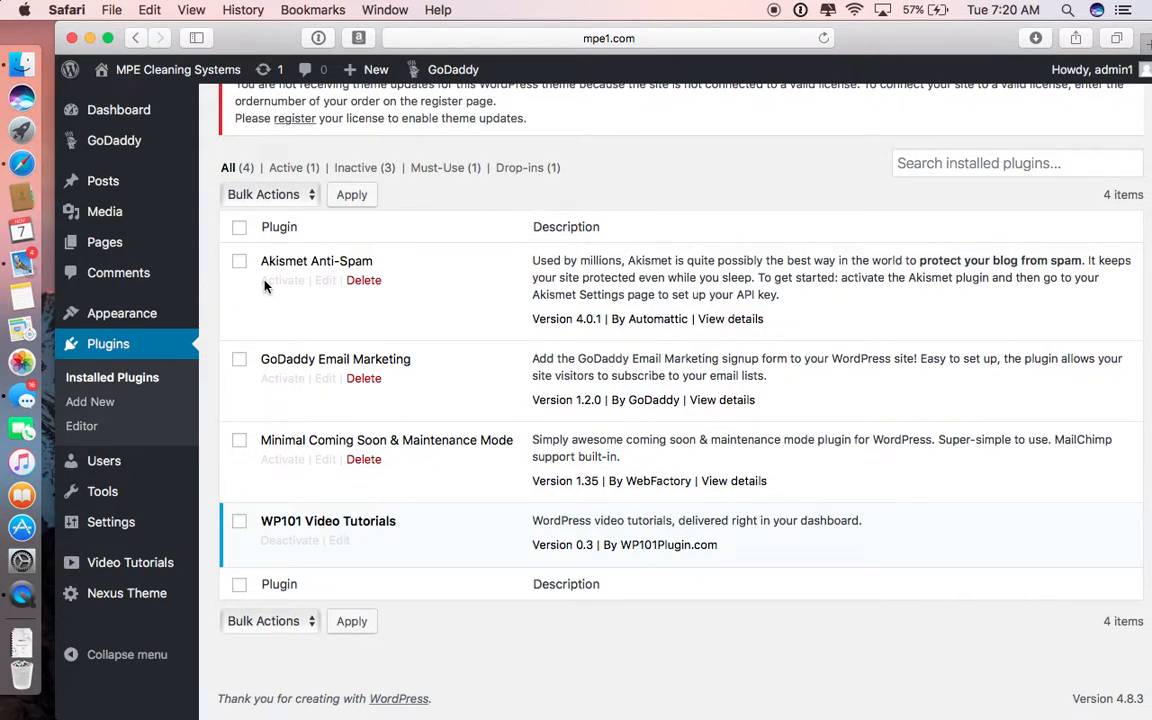
{"action": "scroll", "coordinate": [265, 287], "scroll_direction": "up", "scroll_amount": 1}
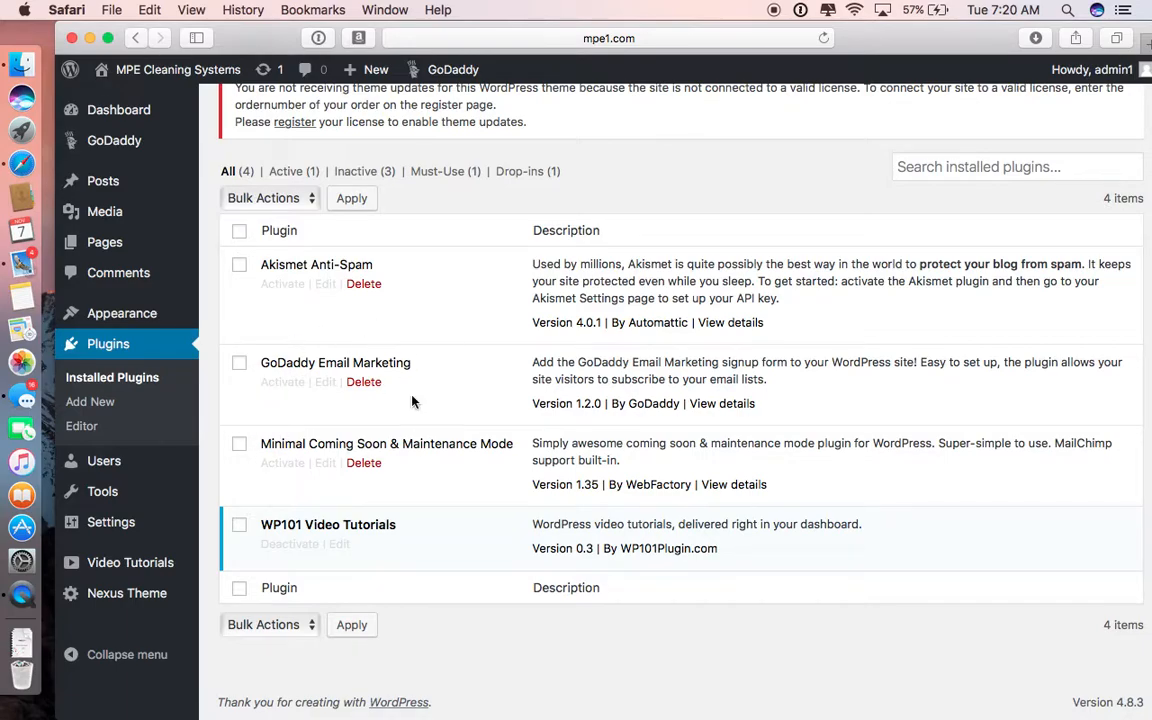
{"action": "left_click", "coordinate": [283, 545]}
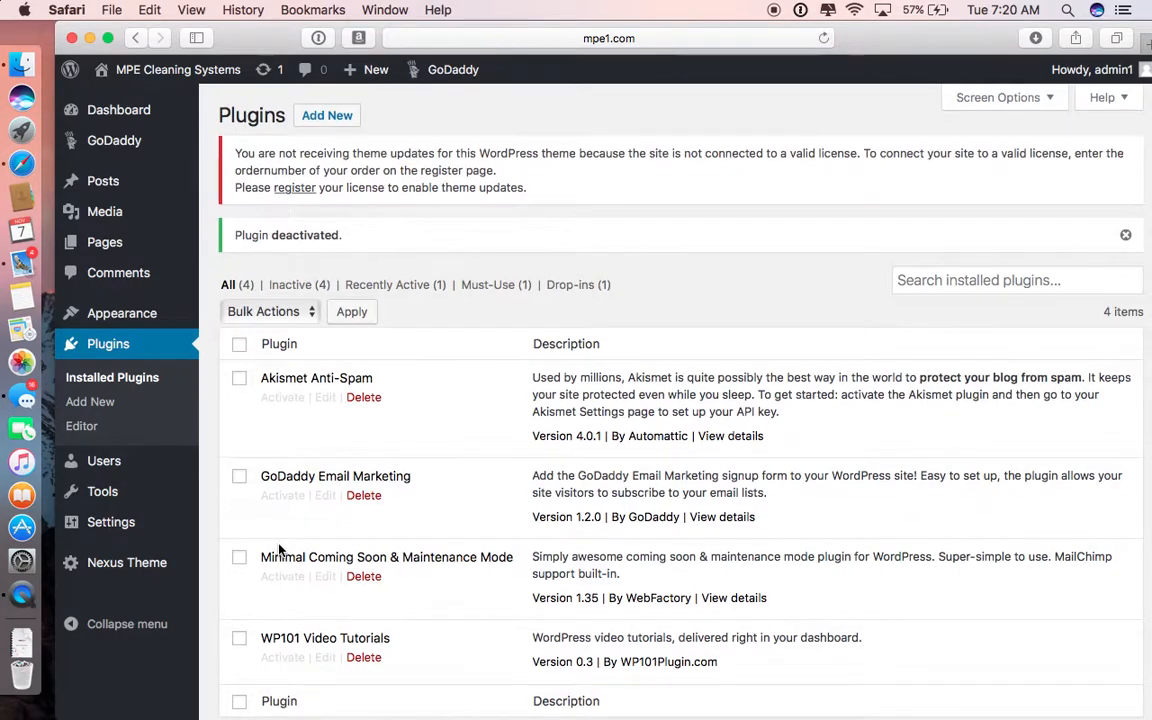
Step: Visit the site's front end and look over the home page from the header to the footer
{"action": "mouse_move", "coordinate": [147, 70]}
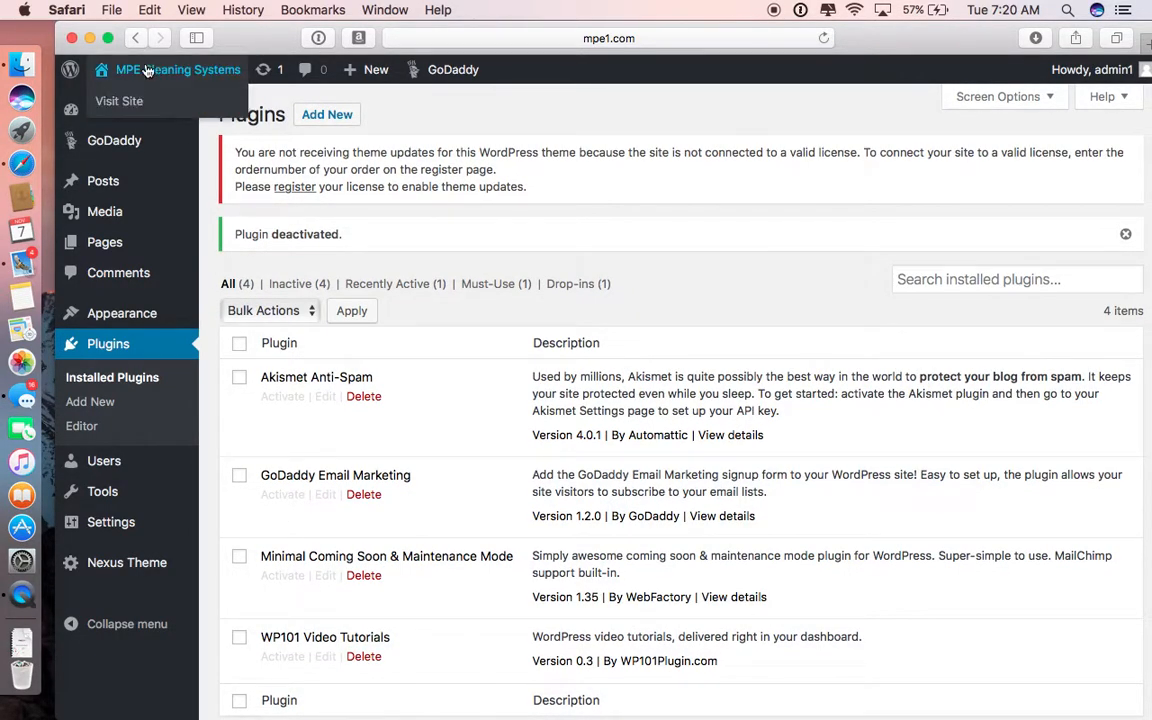
{"action": "left_click", "coordinate": [120, 104]}
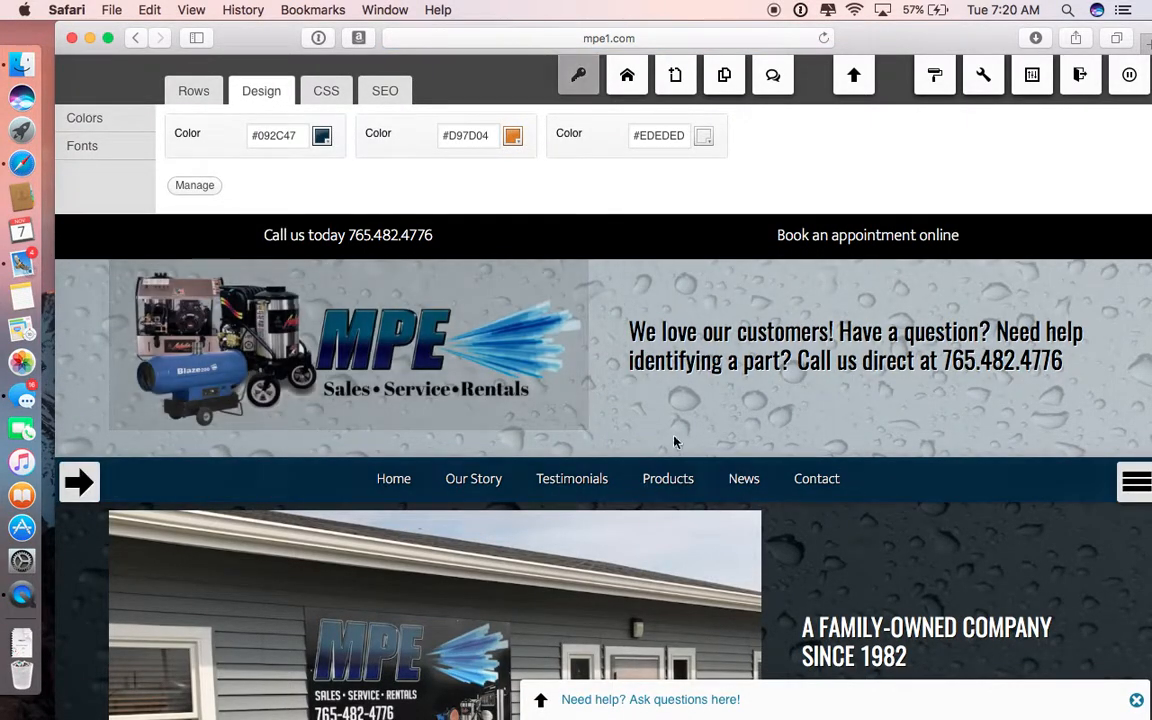
{"action": "scroll", "coordinate": [650, 470], "scroll_direction": "down", "scroll_amount": 5}
{"action": "scroll", "coordinate": [643, 447], "scroll_direction": "down", "scroll_amount": 4}
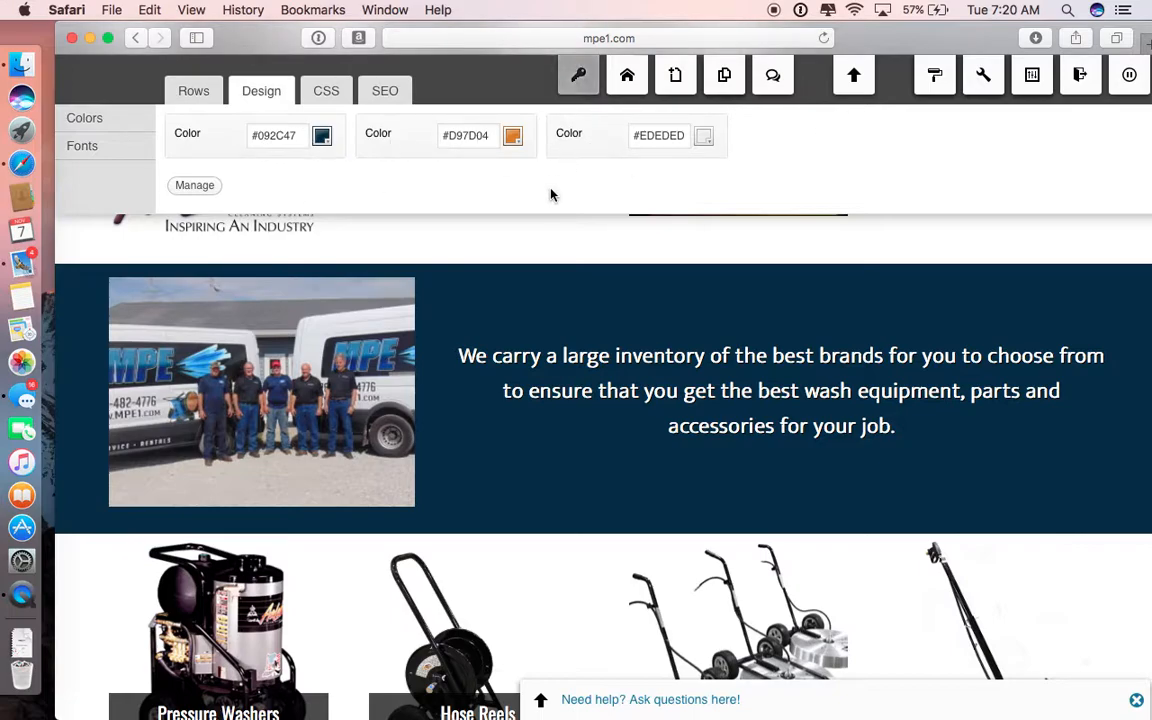
{"action": "scroll", "coordinate": [652, 390], "scroll_direction": "down", "scroll_amount": 5}
{"action": "mouse_move", "coordinate": [657, 393]}
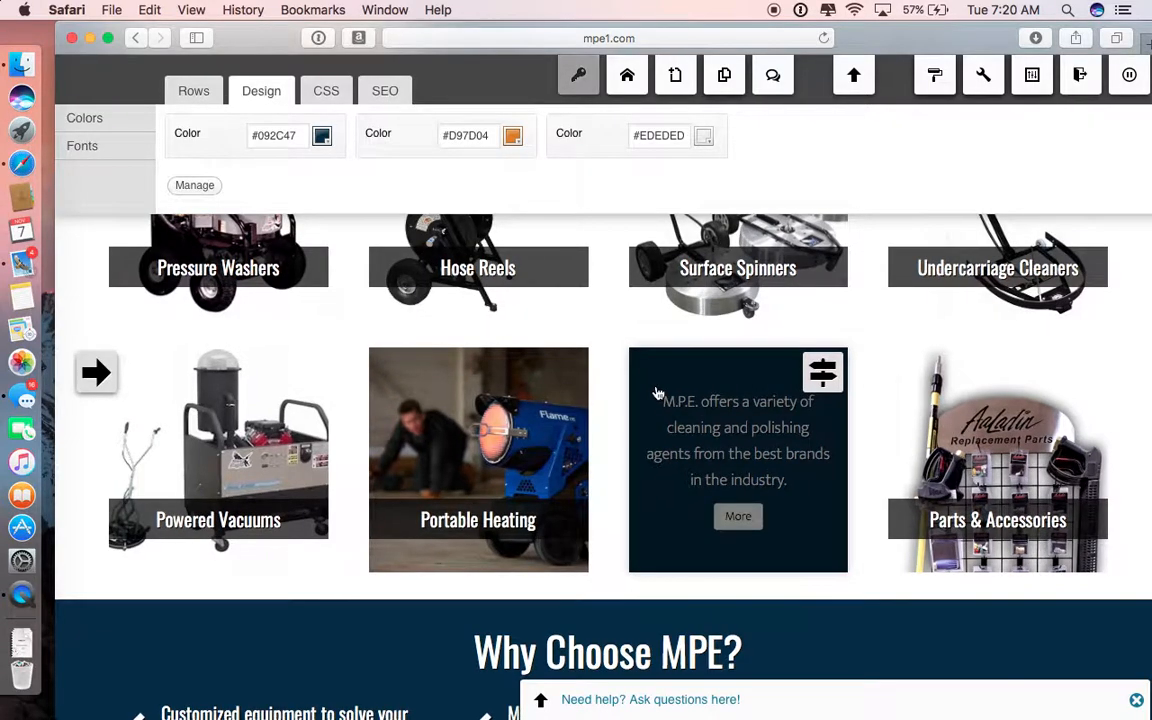
{"action": "scroll", "coordinate": [657, 393], "scroll_direction": "down", "scroll_amount": 10}
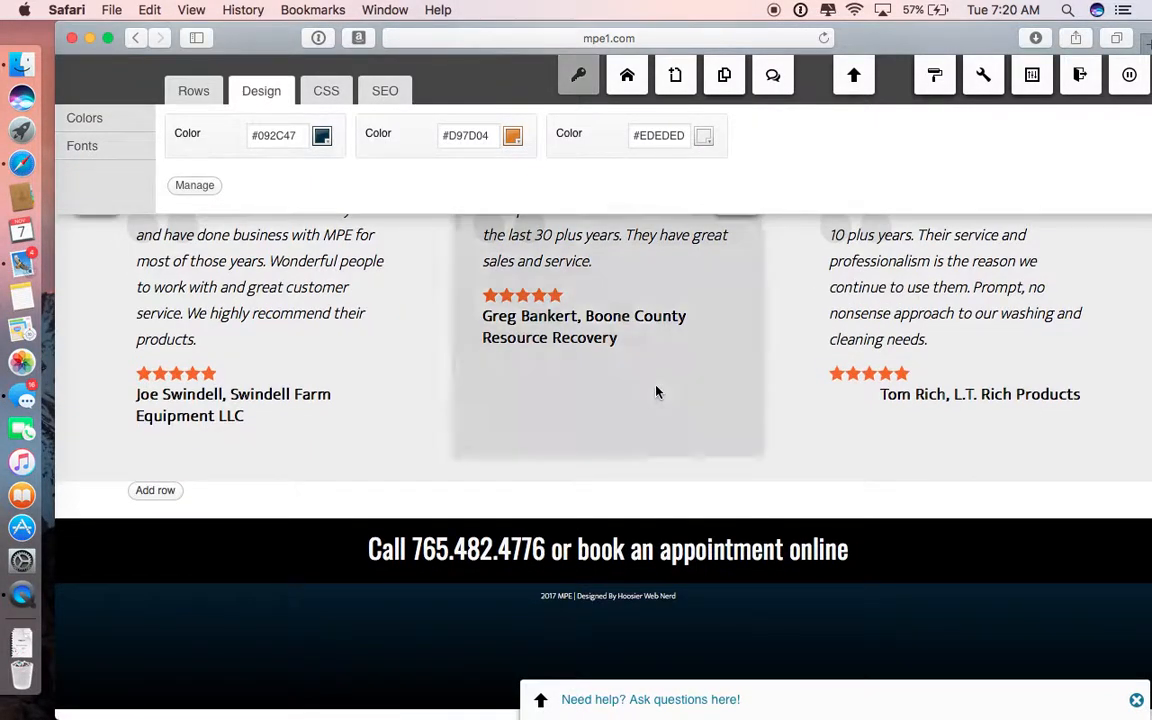
{"action": "scroll", "coordinate": [657, 392], "scroll_direction": "up", "scroll_amount": 15}
{"action": "scroll", "coordinate": [657, 393], "scroll_direction": "up", "scroll_amount": 3}
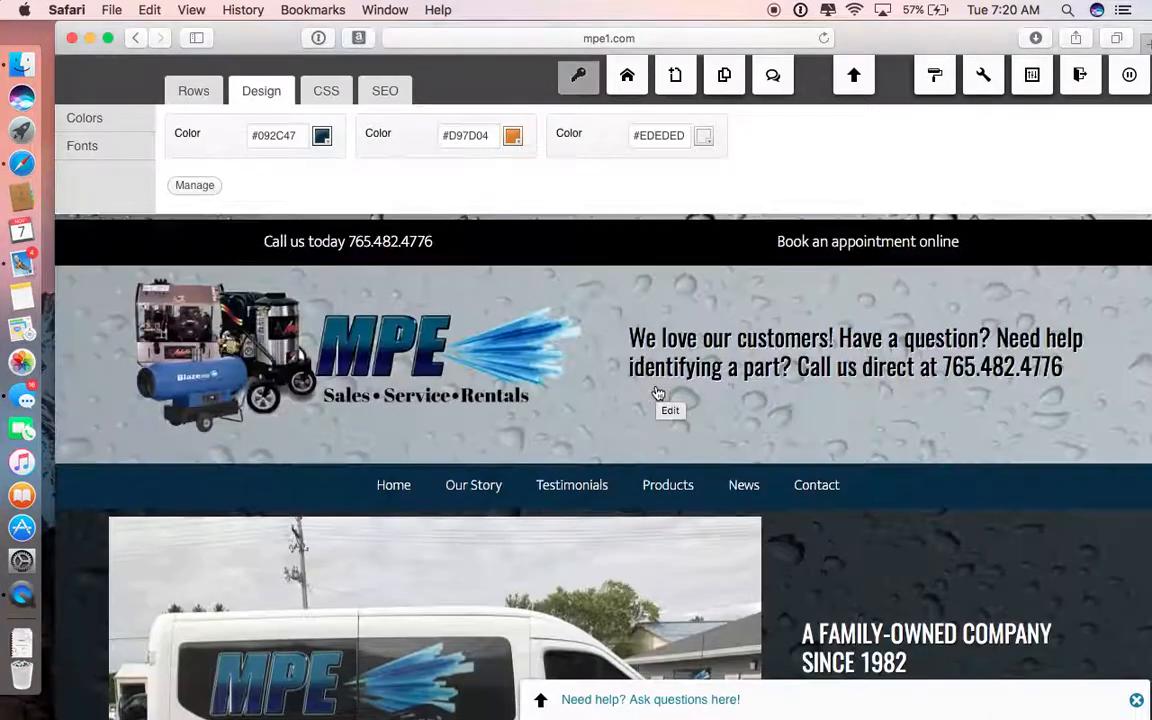